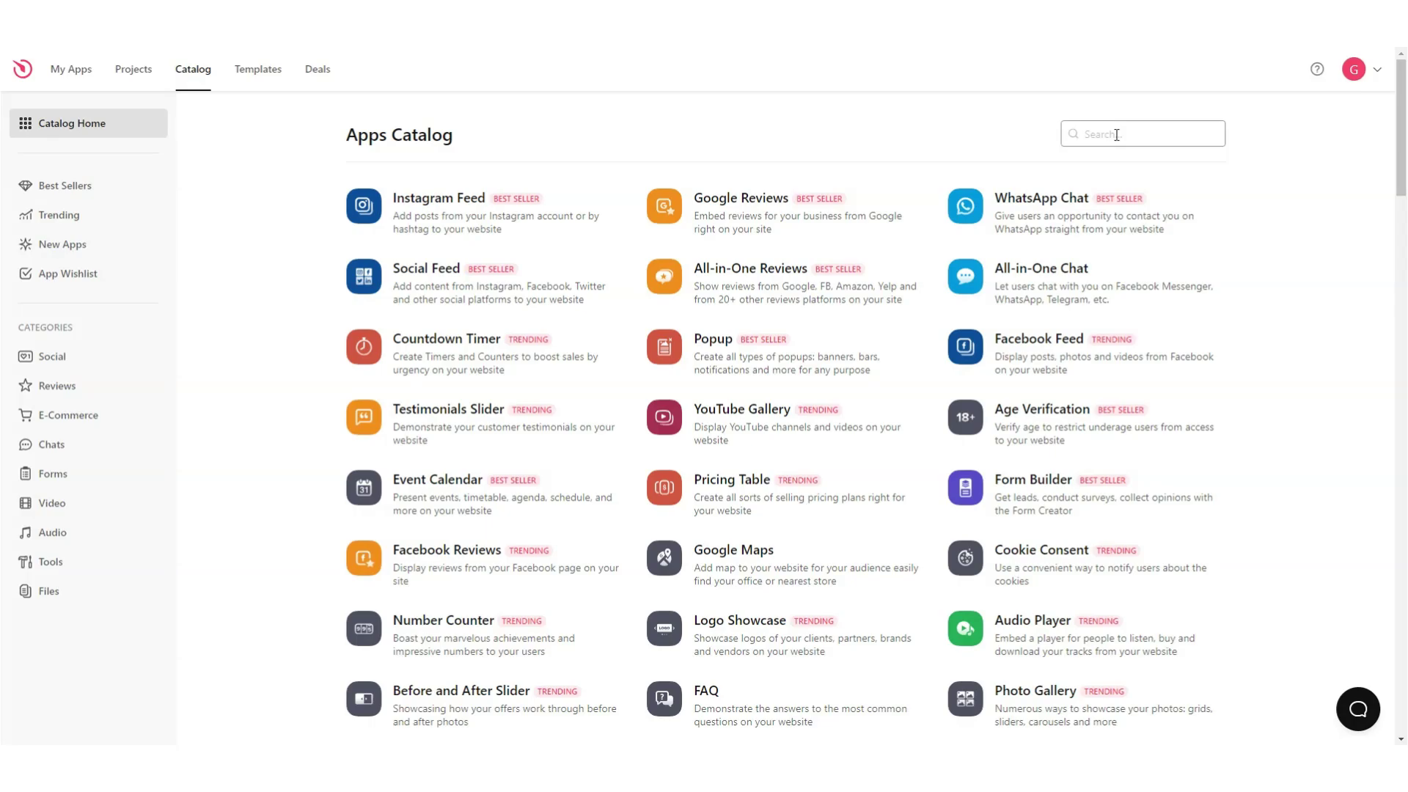
Search the apps catalog for "testimo" and open the Testimonials Slider app
type("testimo")
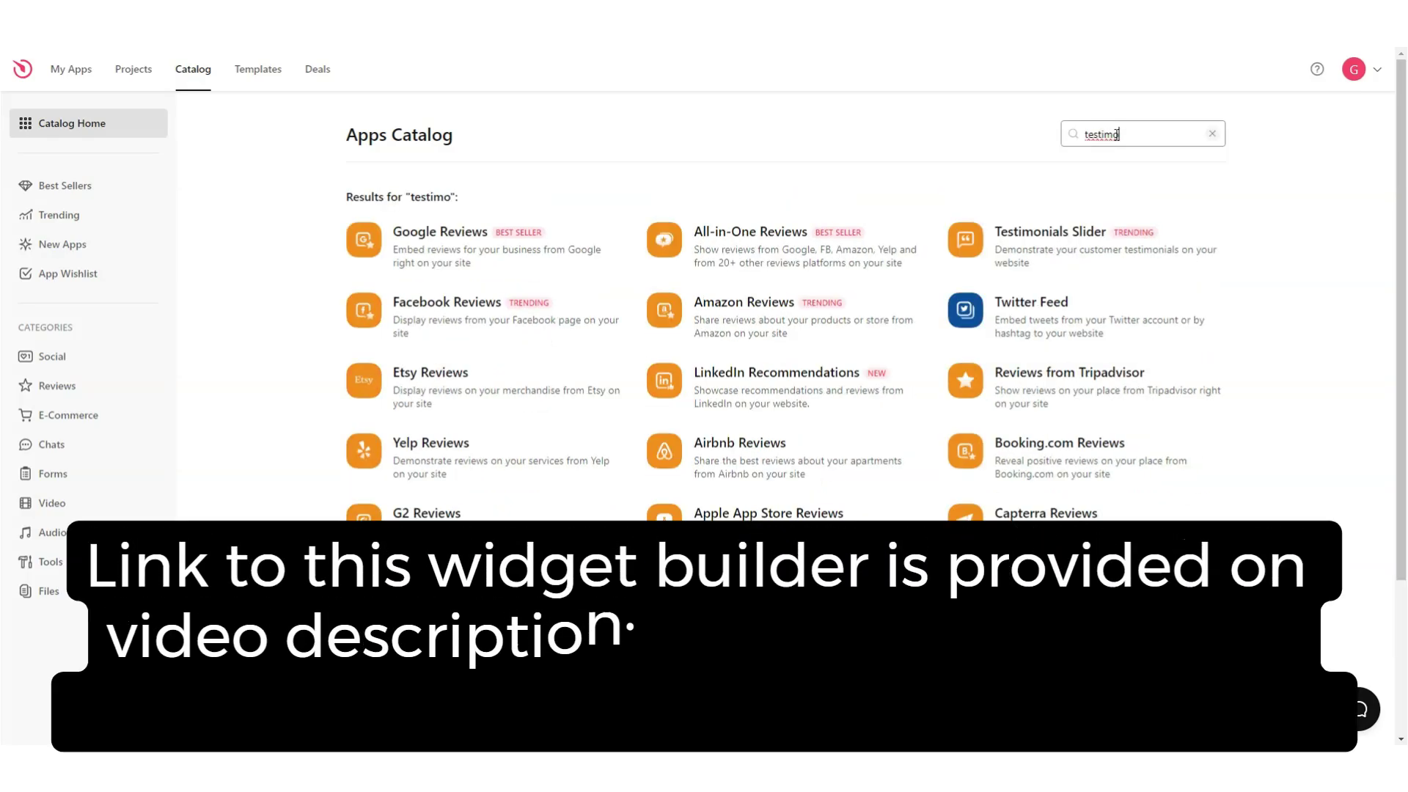
left_click(1074, 254)
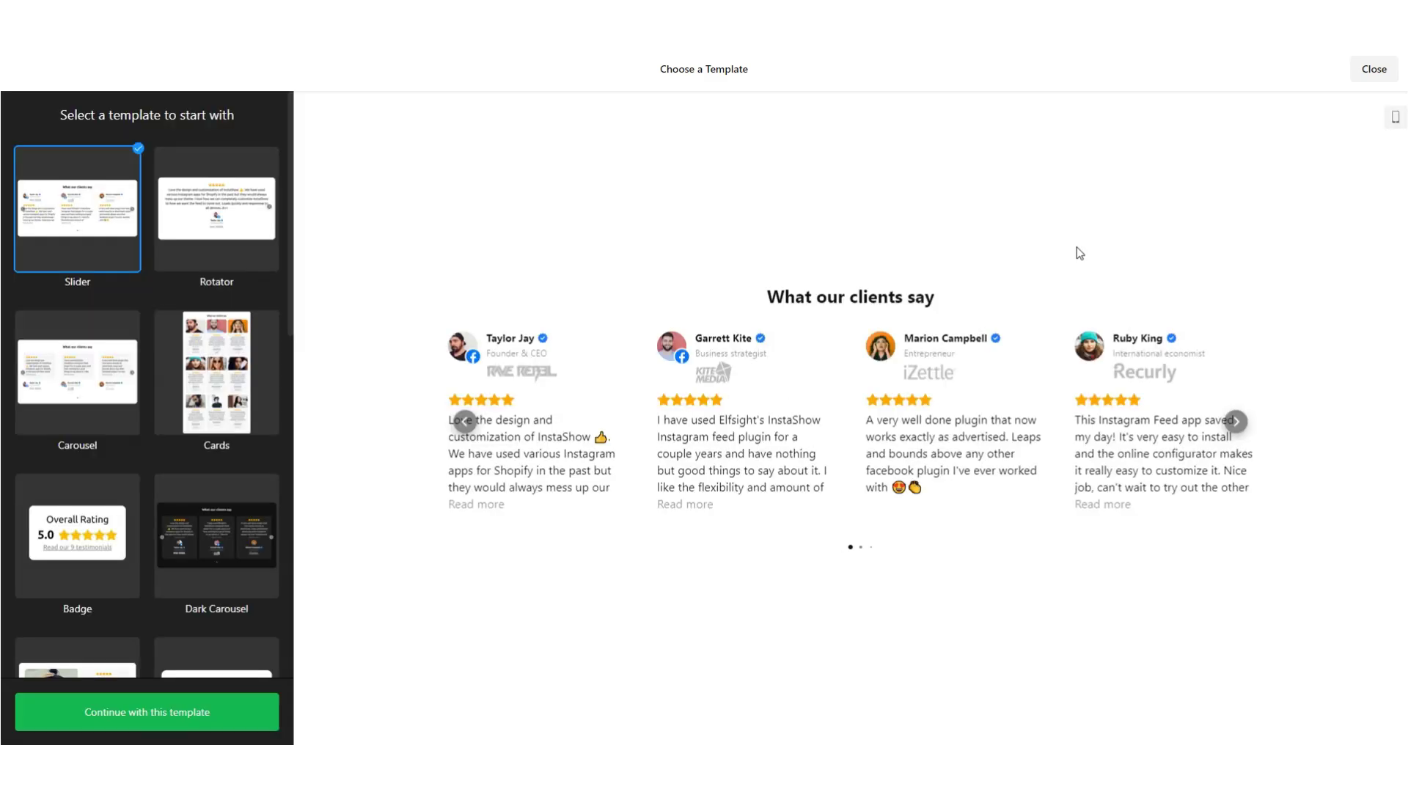
Preview the Slider template by advancing through its testimonials and opening and closing one full review
left_click(1235, 422)
left_click(1235, 423)
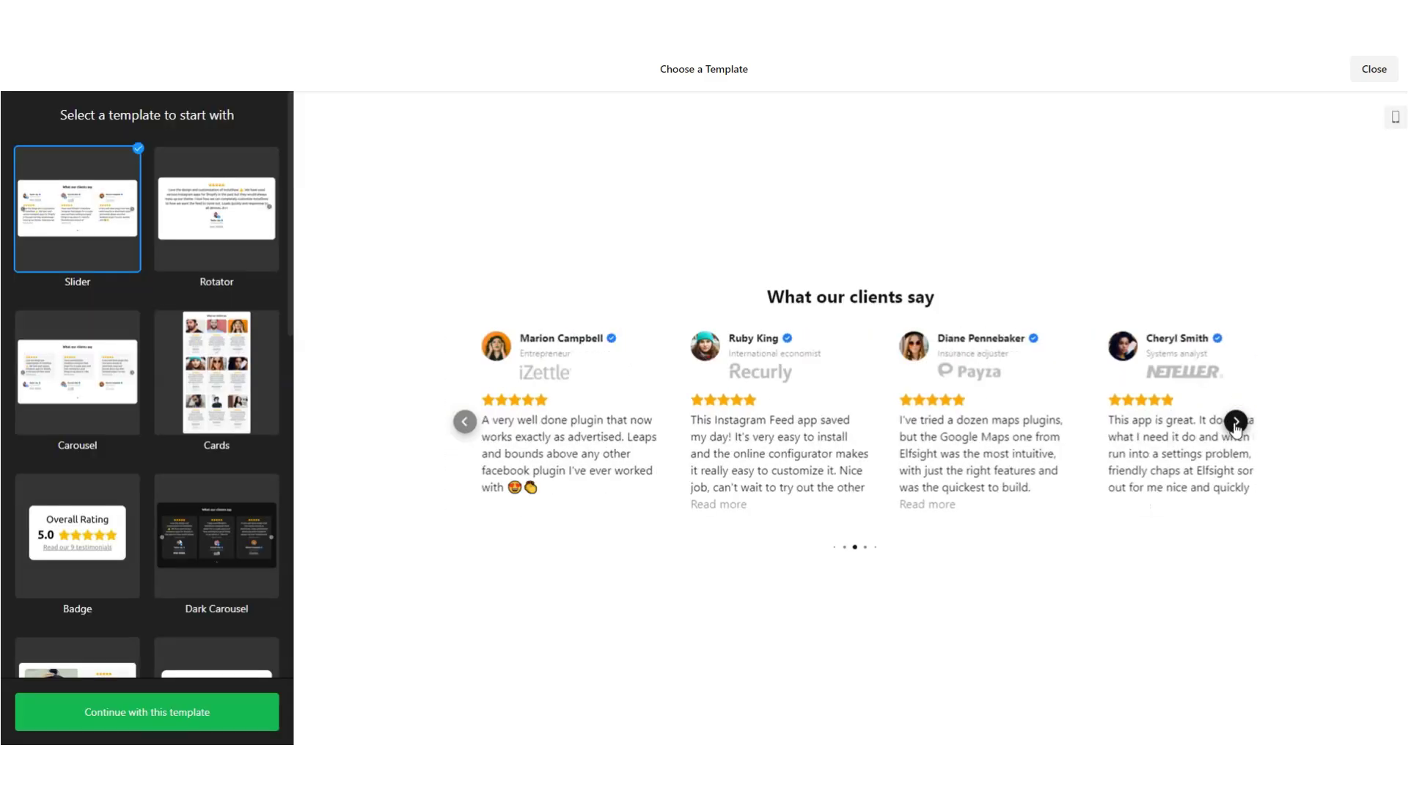
left_click(694, 506)
left_click(1043, 324)
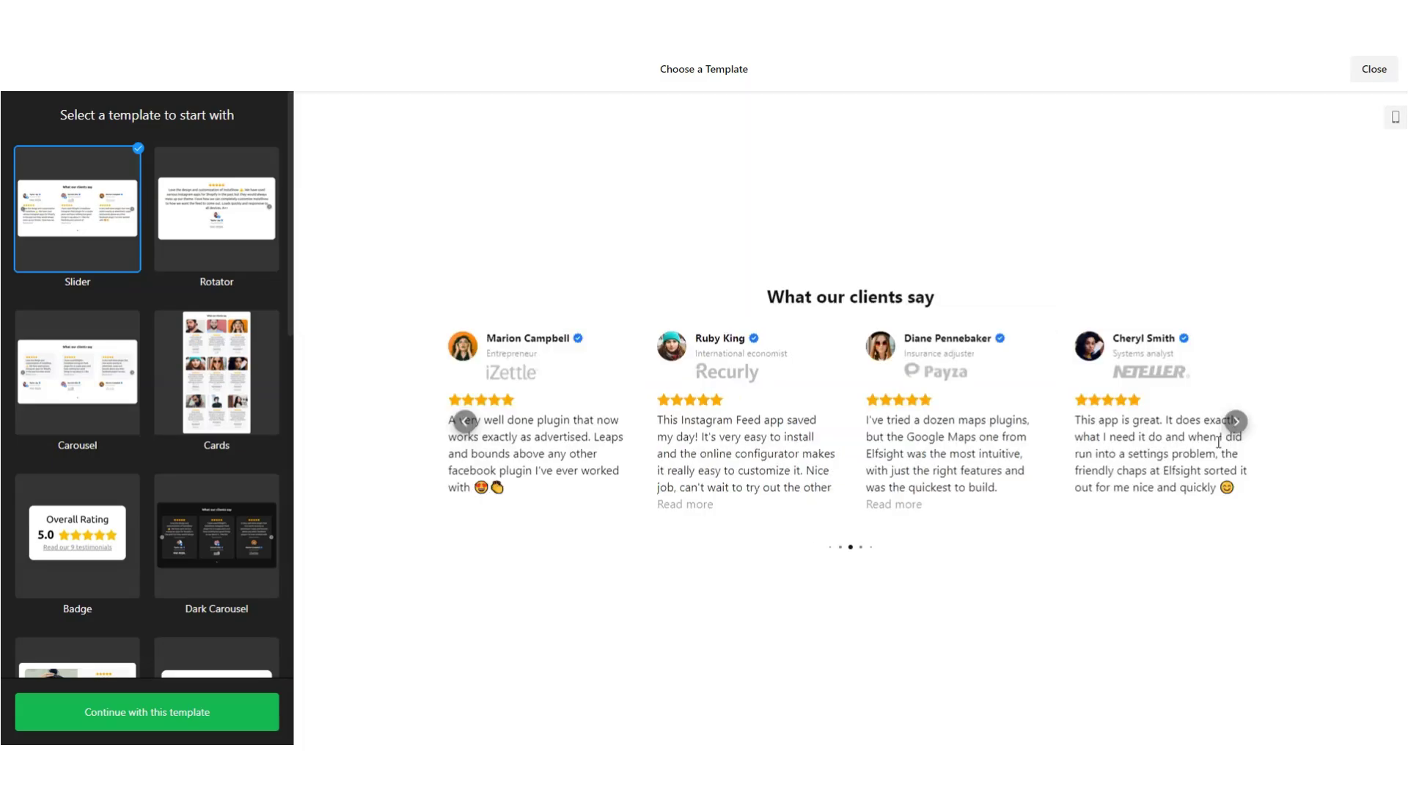
left_click(1236, 422)
left_click(1236, 422)
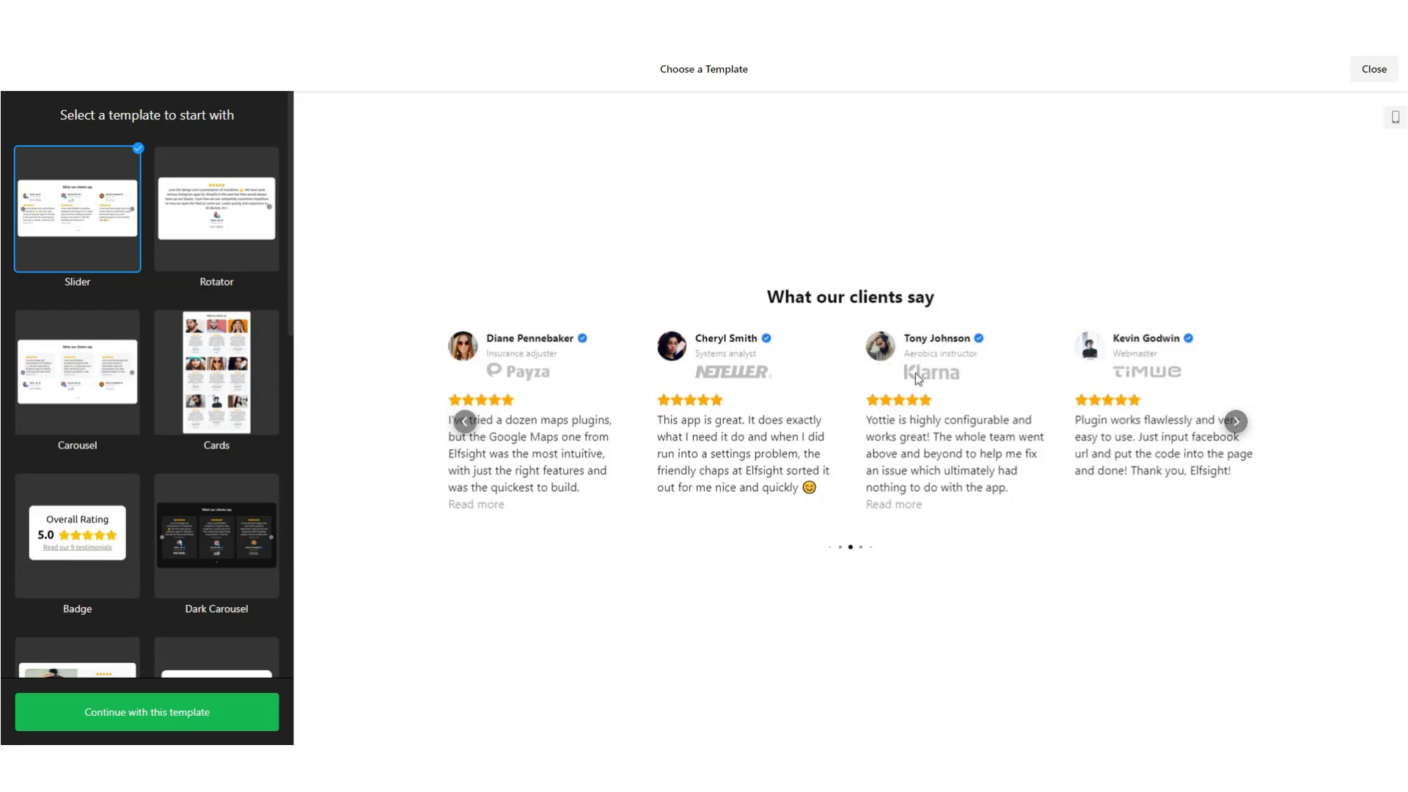
Preview the Rotator template, advancing its testimonials and viewing the full text of the second one
left_click(205, 216)
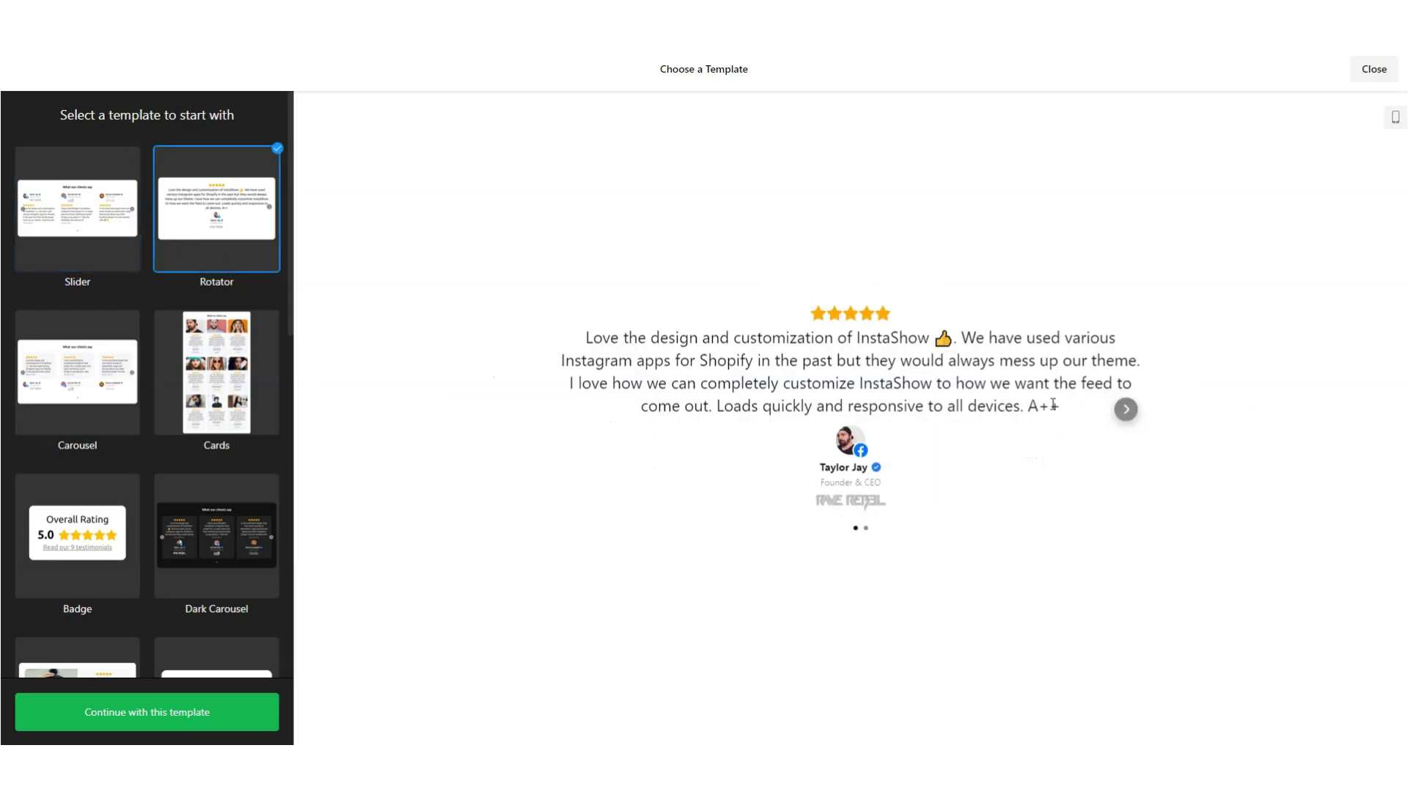
left_click(1125, 408)
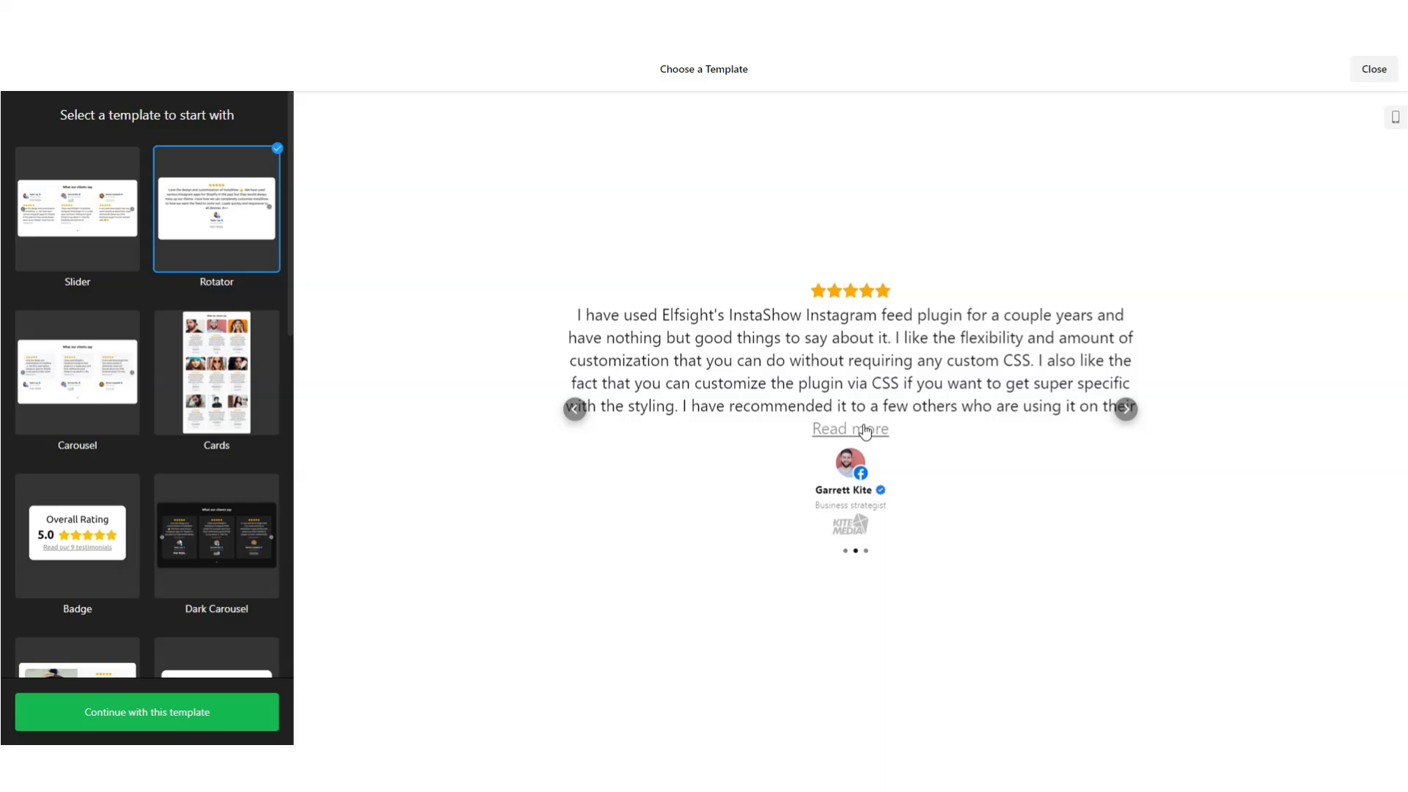
left_click(865, 430)
left_click(1042, 292)
left_click(1125, 409)
Preview the Carousel template's next slide, and the Cards template including one full testimonial from its second row
left_click(85, 375)
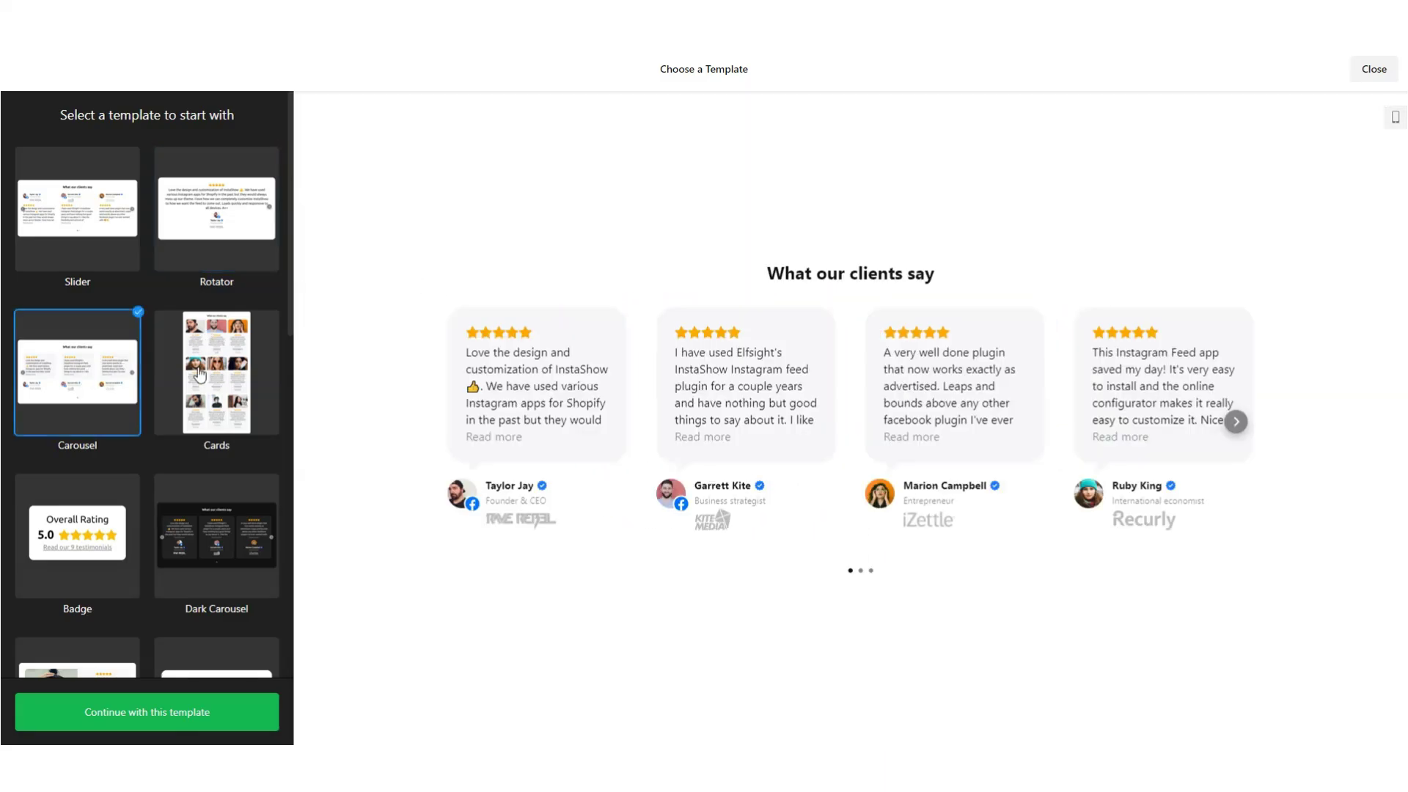
left_click(1235, 422)
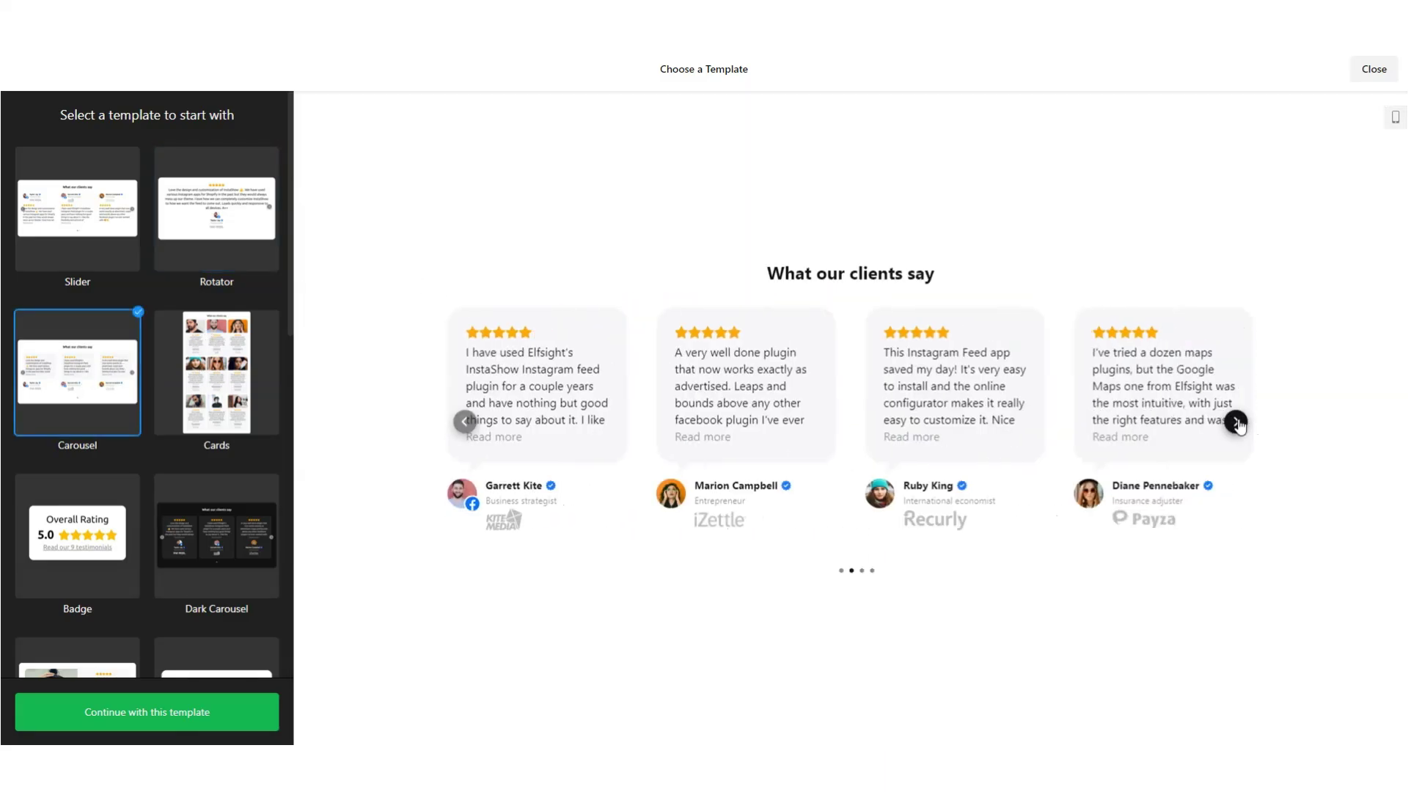
left_click(214, 419)
scroll(915, 412, "down", 2)
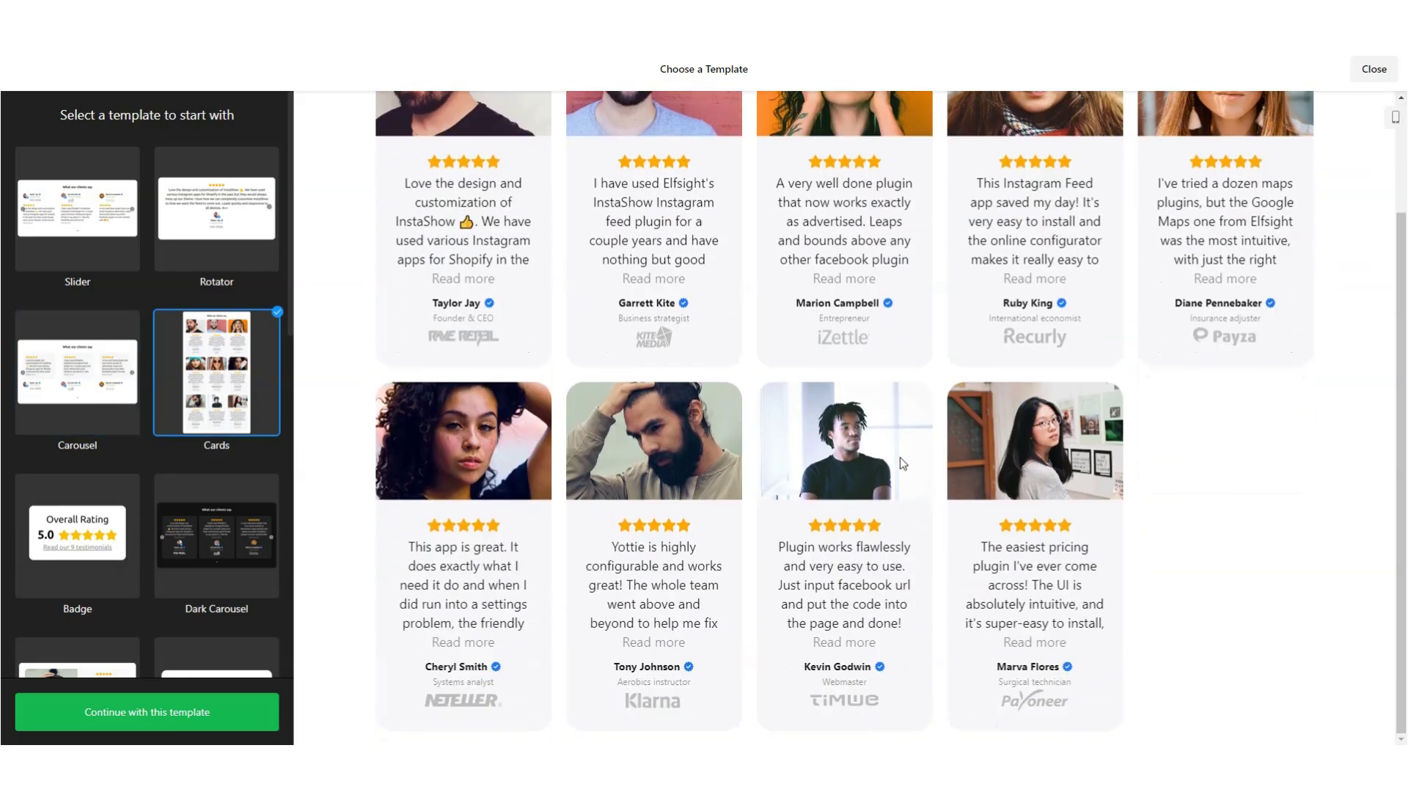
left_click(845, 646)
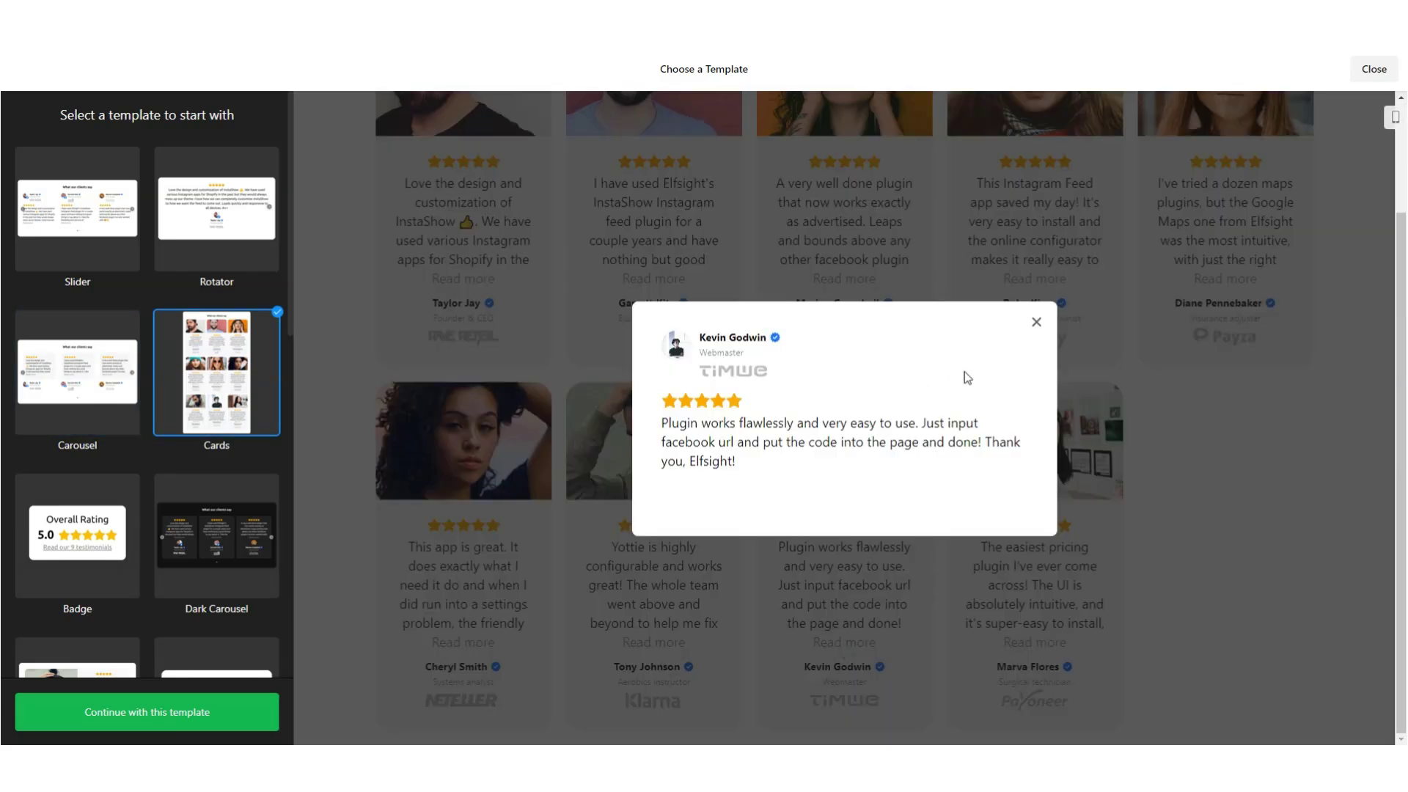
left_click(1035, 323)
scroll(646, 429, "up", 2)
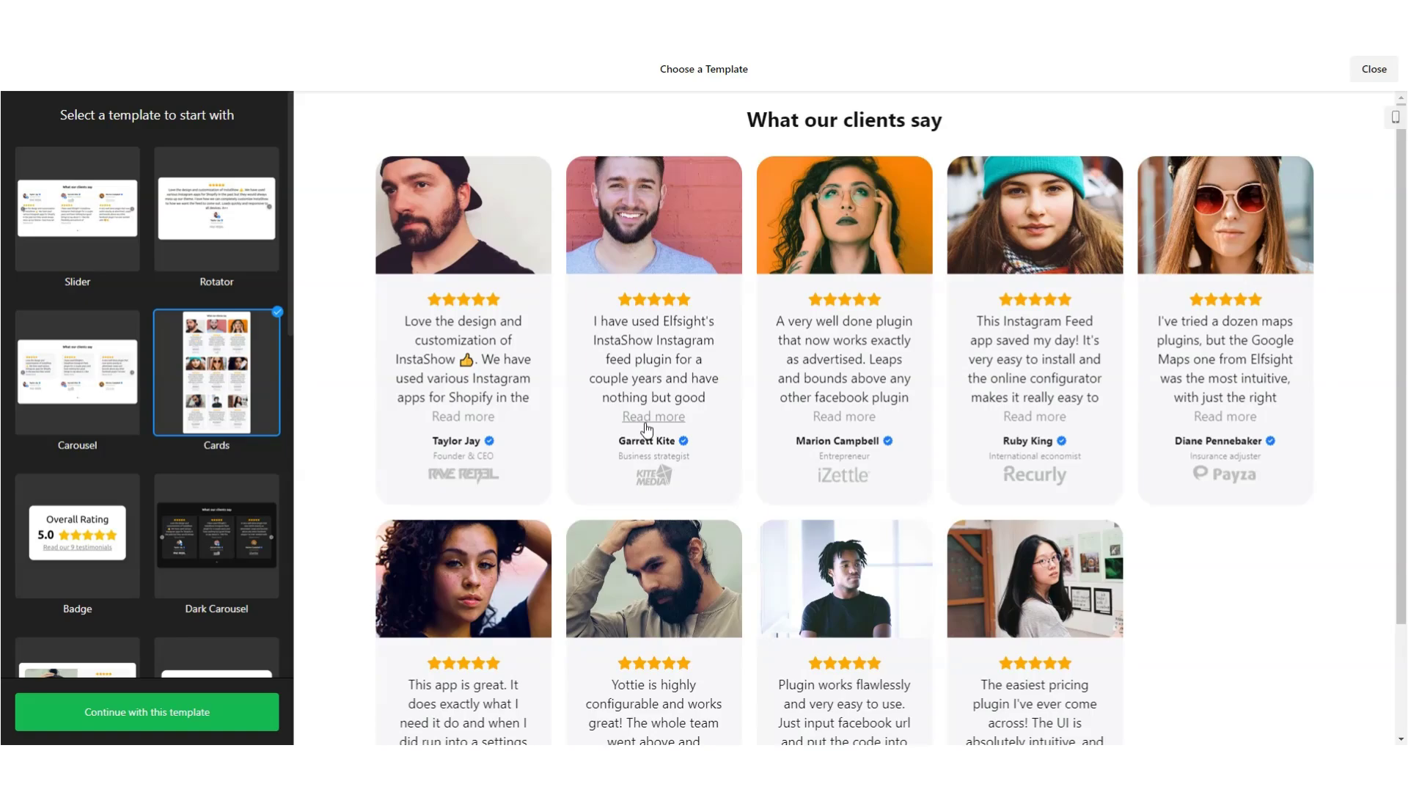
Preview the Badge template, browsing its testimonials list and one full review, and close both
left_click(119, 520)
left_click(874, 423)
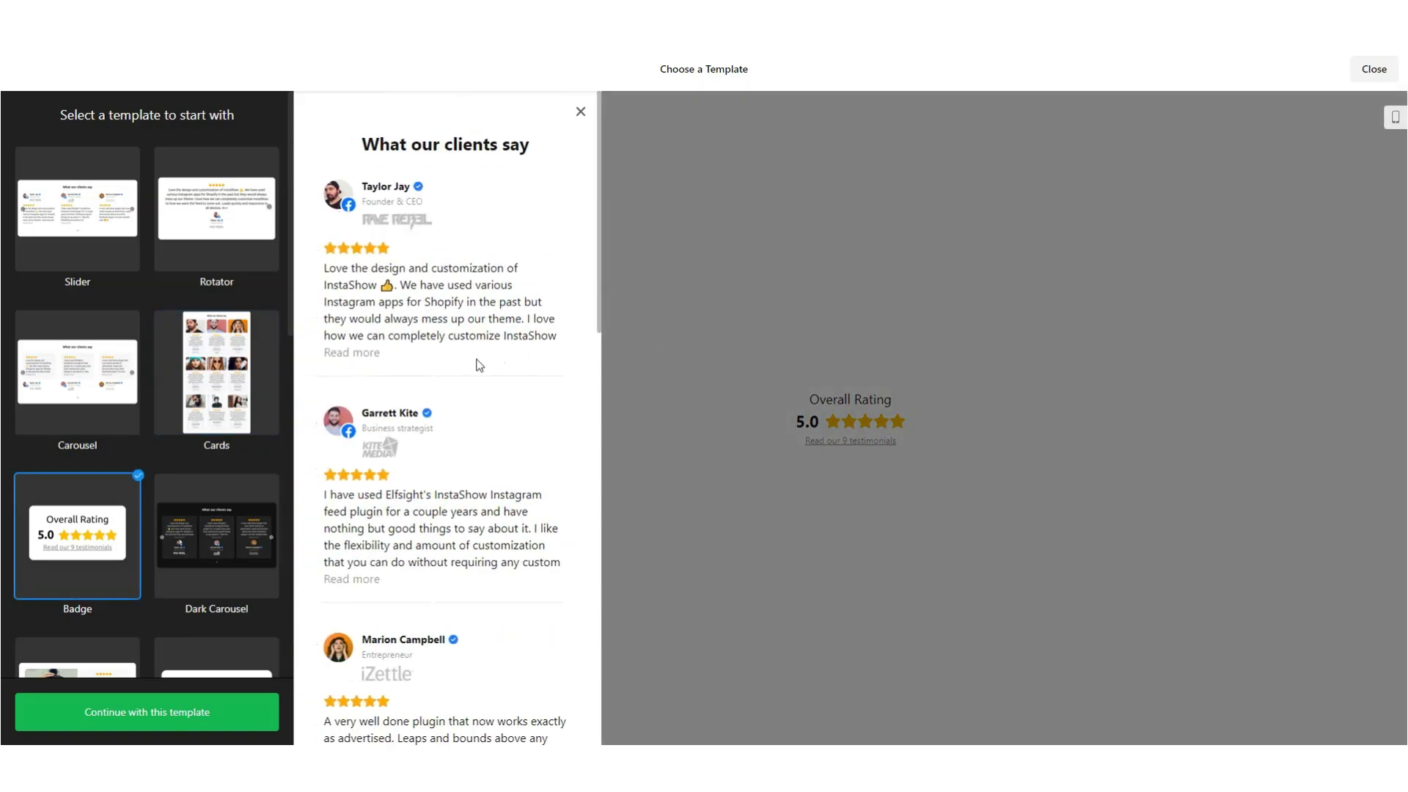
scroll(470, 374, "down", 5)
scroll(397, 273, "down", 7)
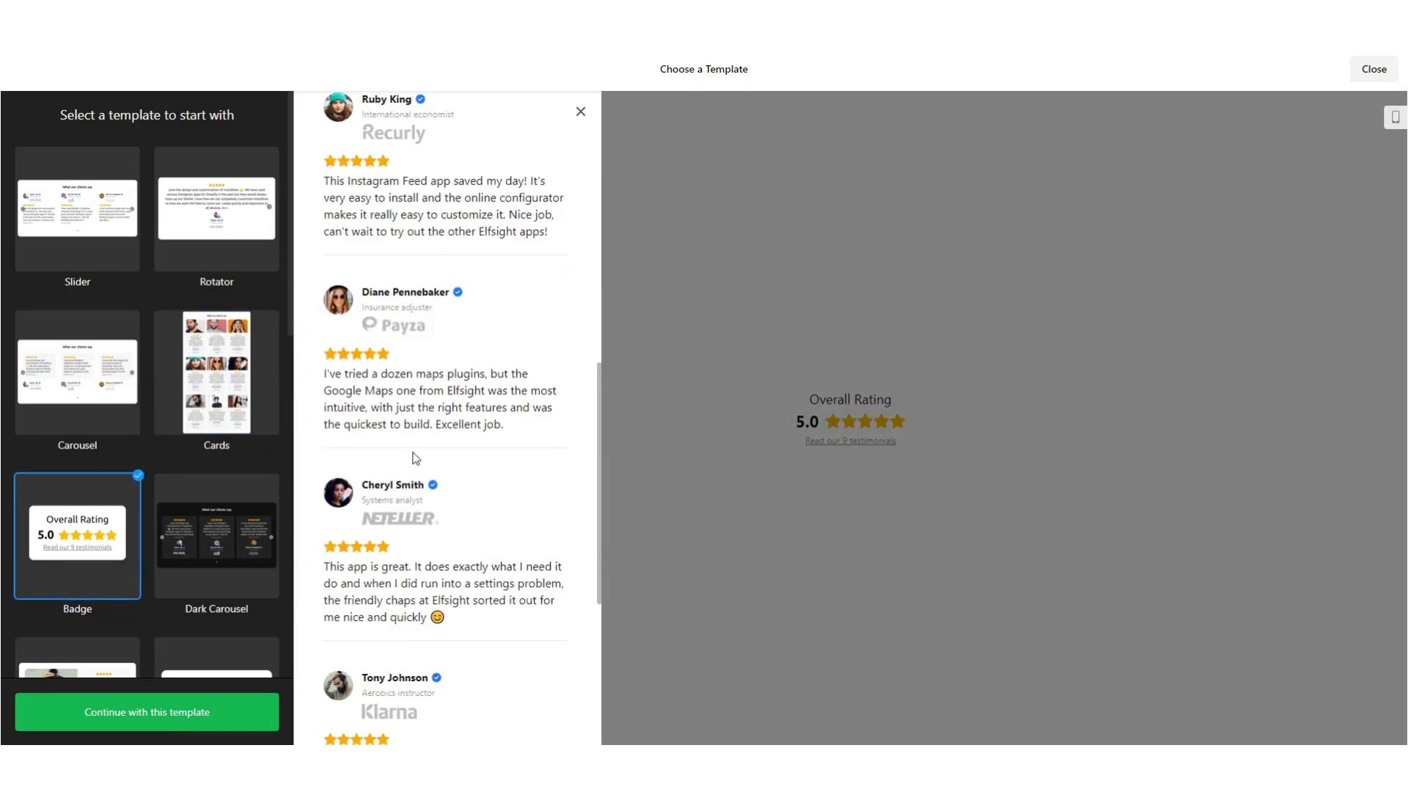
left_click(369, 551)
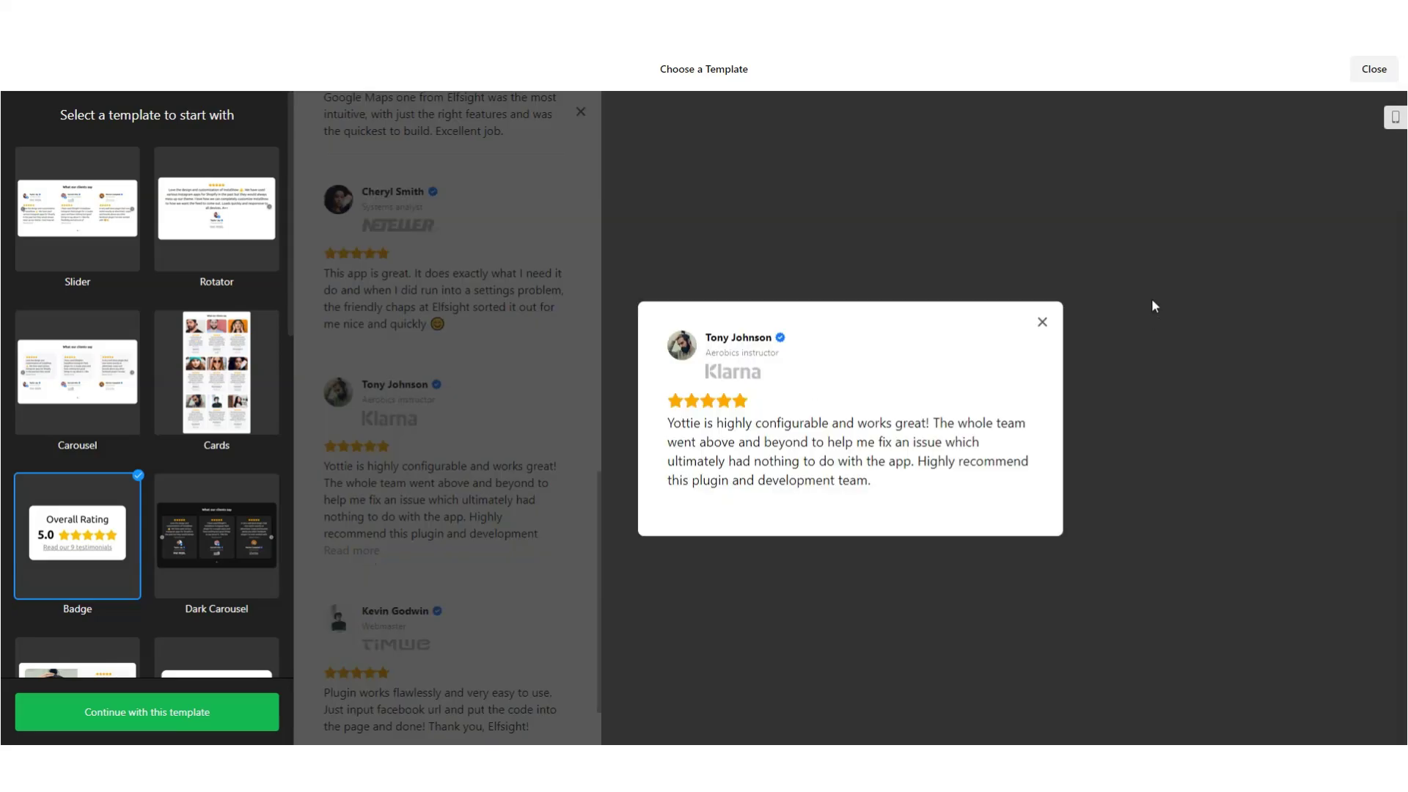
left_click(1044, 326)
left_click(581, 108)
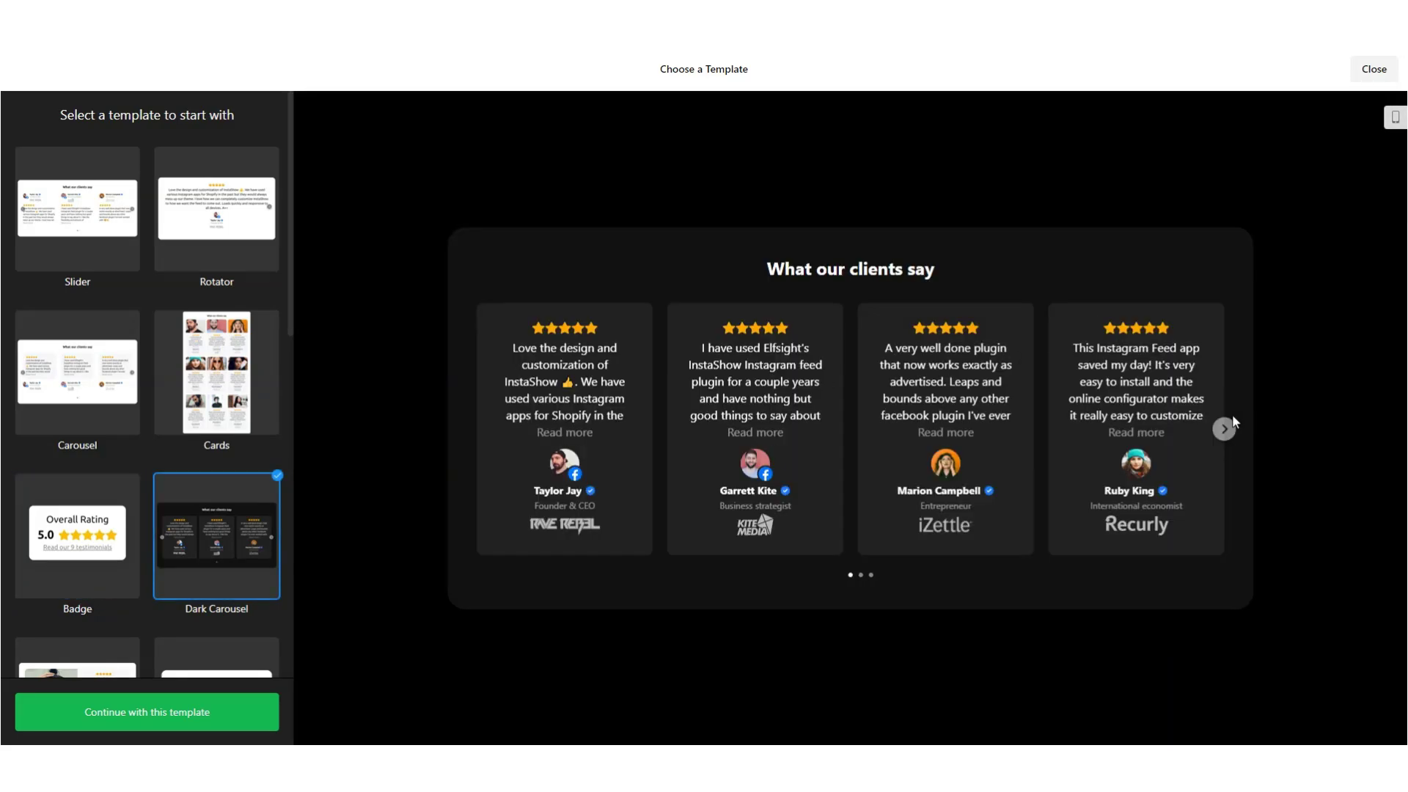
Preview the Dark Carousel template's further slides and the Customer Story template
left_click(1225, 427)
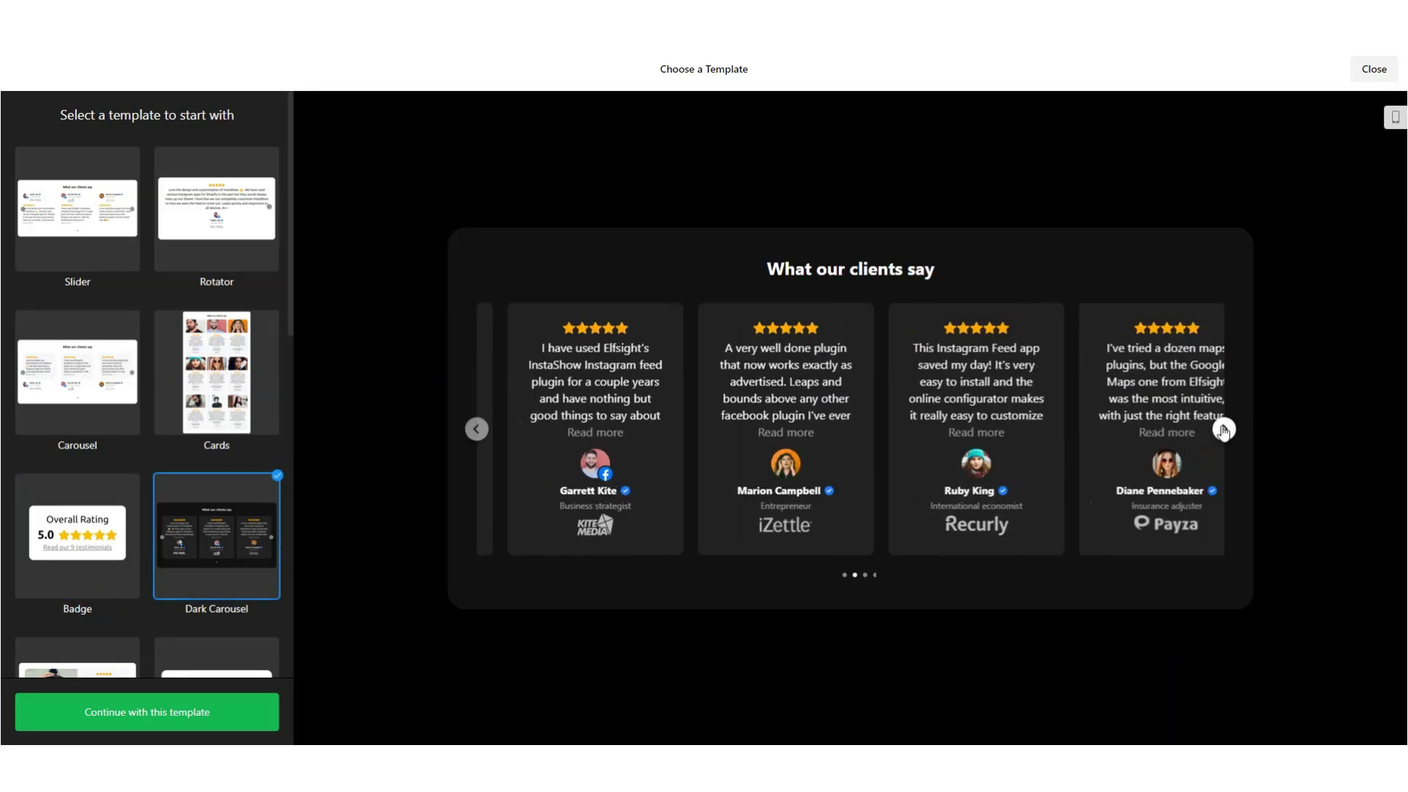
left_click(1225, 427)
scroll(82, 489, "down", 3)
left_click(82, 490)
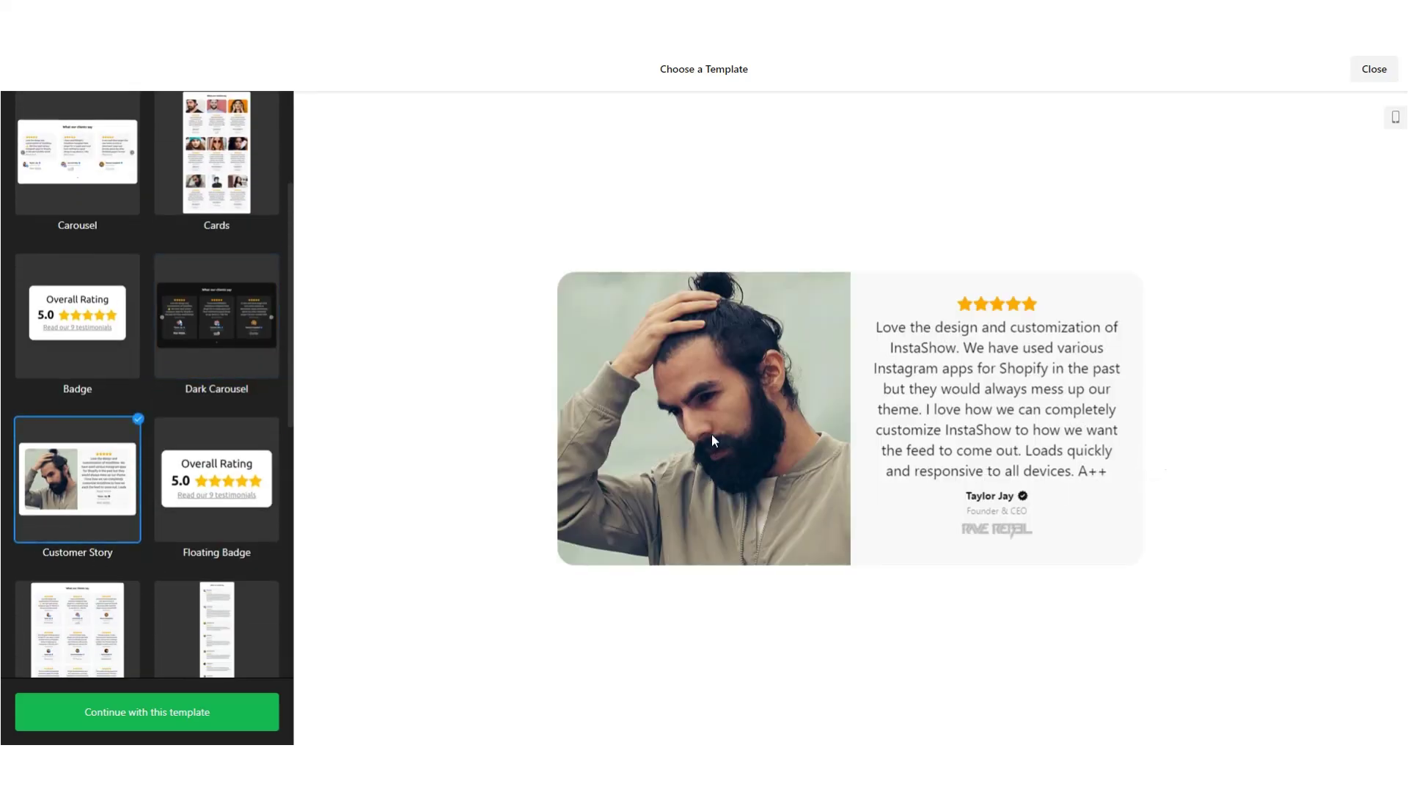
Preview the Floating Badge template, browsing the testimonials list it opens and closing it
left_click(172, 530)
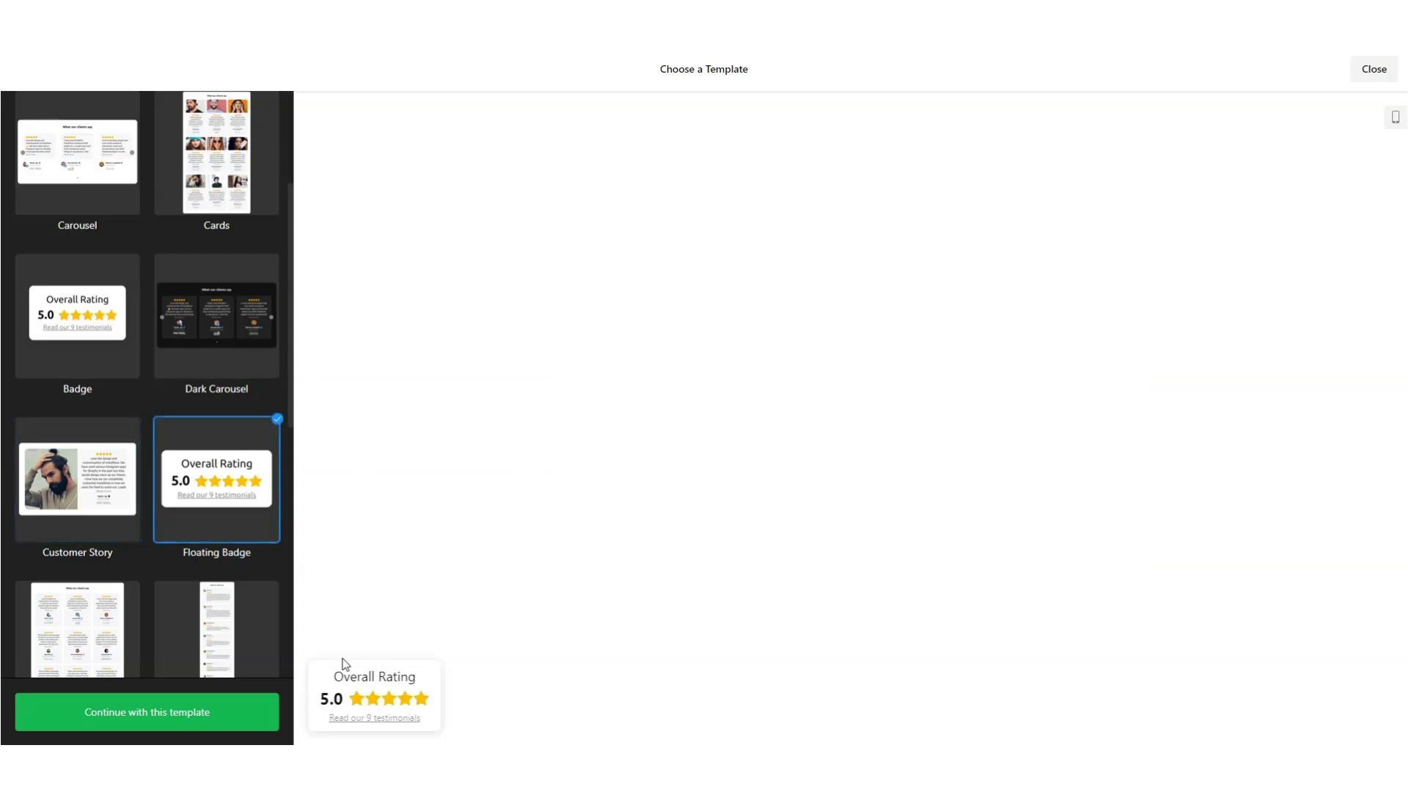
left_click(365, 694)
scroll(366, 697, "down", 5)
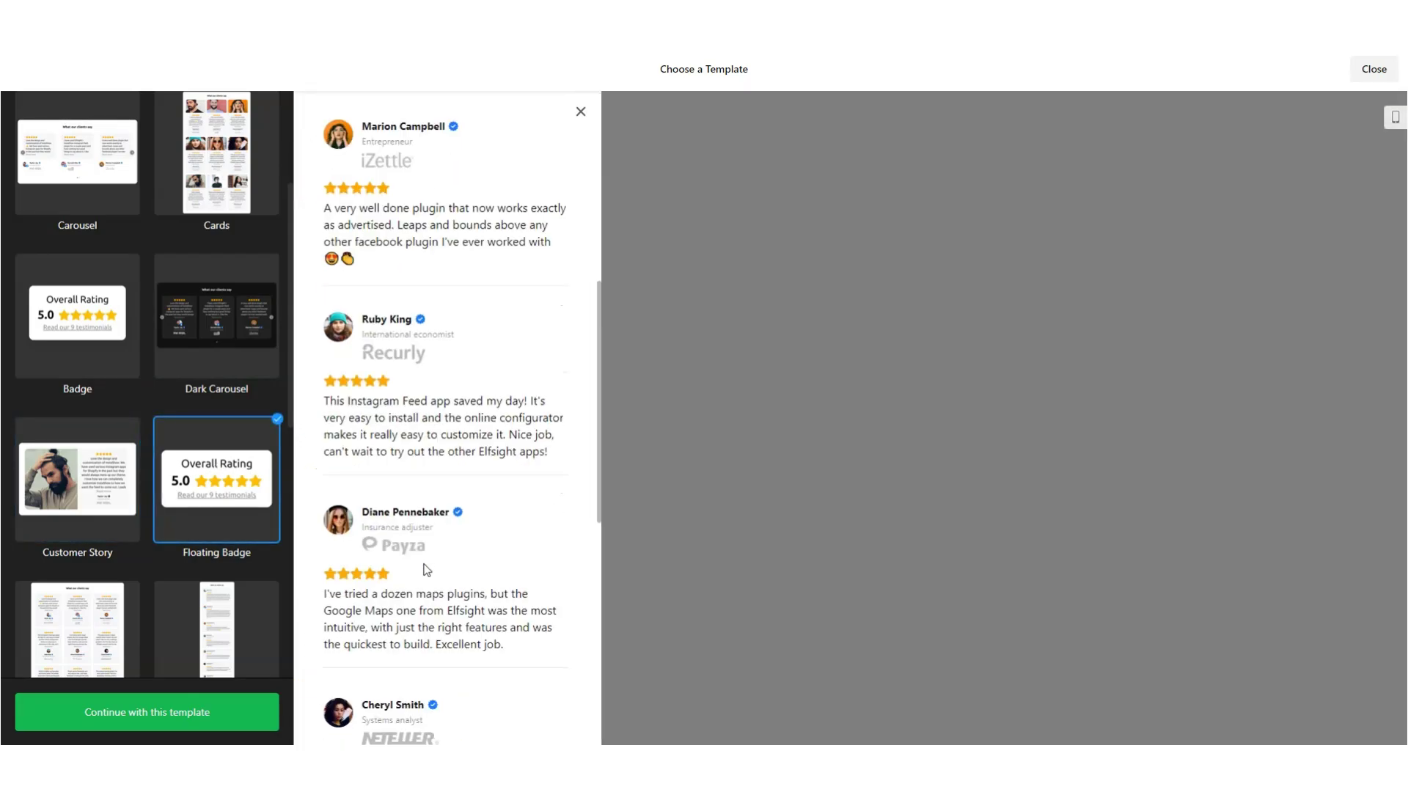
left_click(777, 482)
Preview the Grid template and look through the testimonials in the List template
scroll(233, 594, "down", 4)
left_click(98, 387)
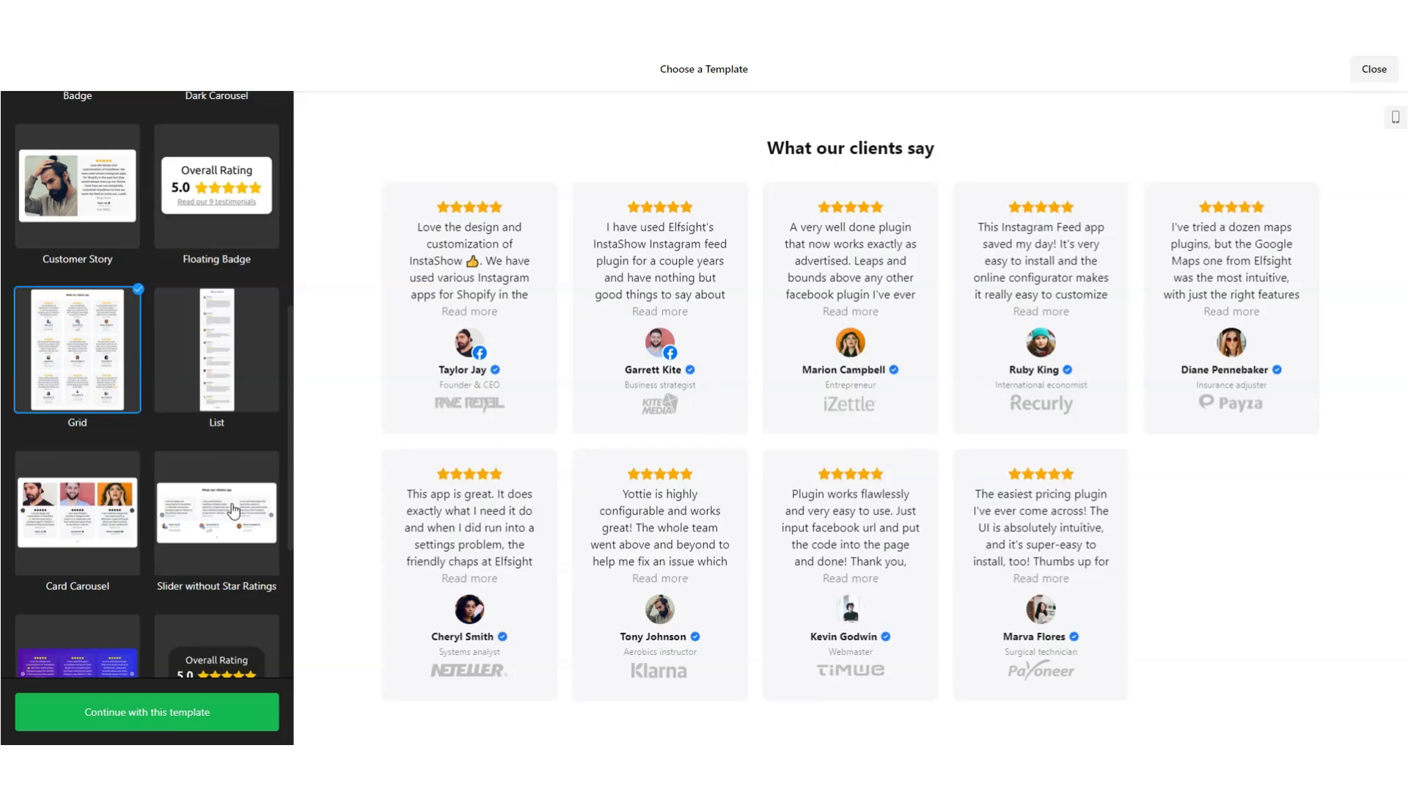
left_click(252, 396)
scroll(669, 406, "down", 5)
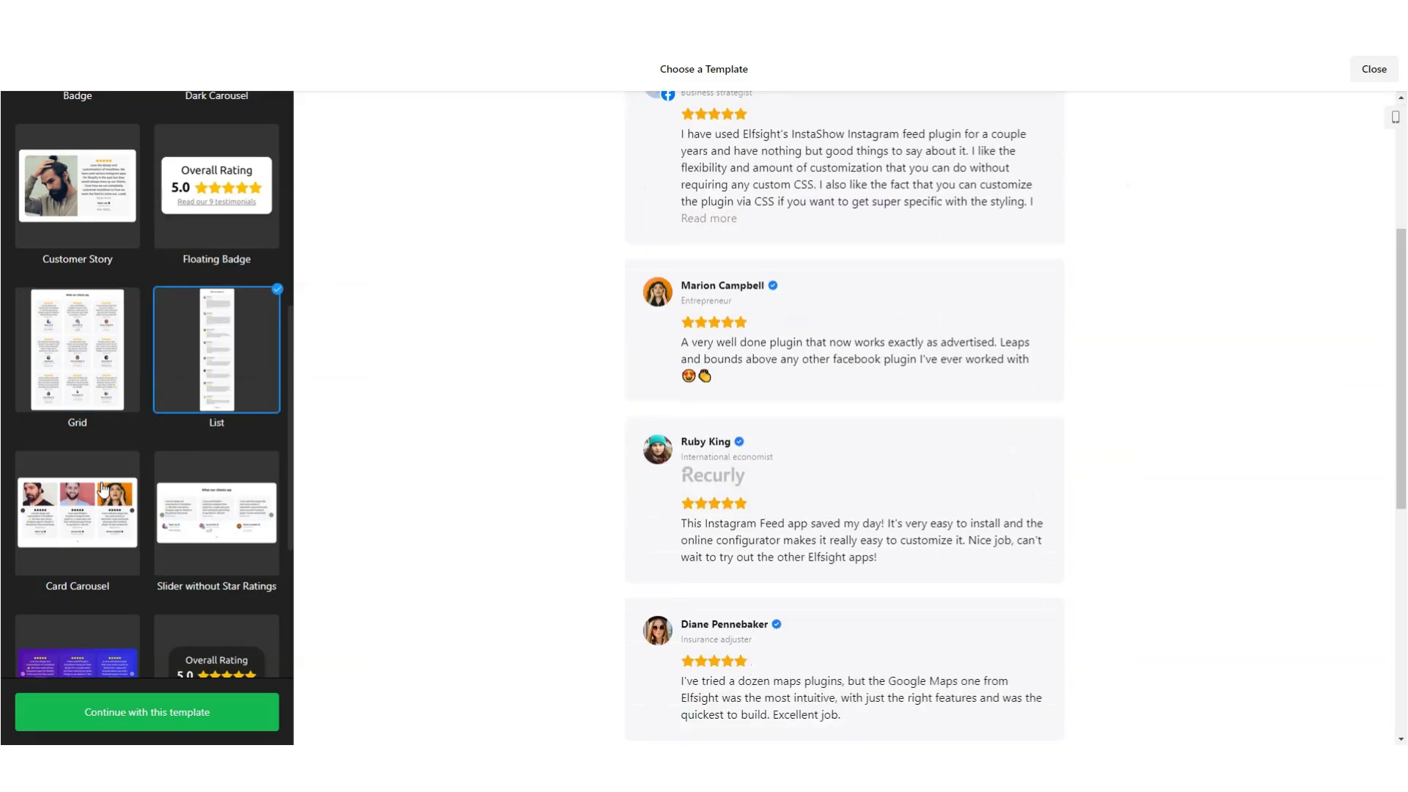
Preview the Card Carousel template and advance through its testimonial cards
left_click(170, 517)
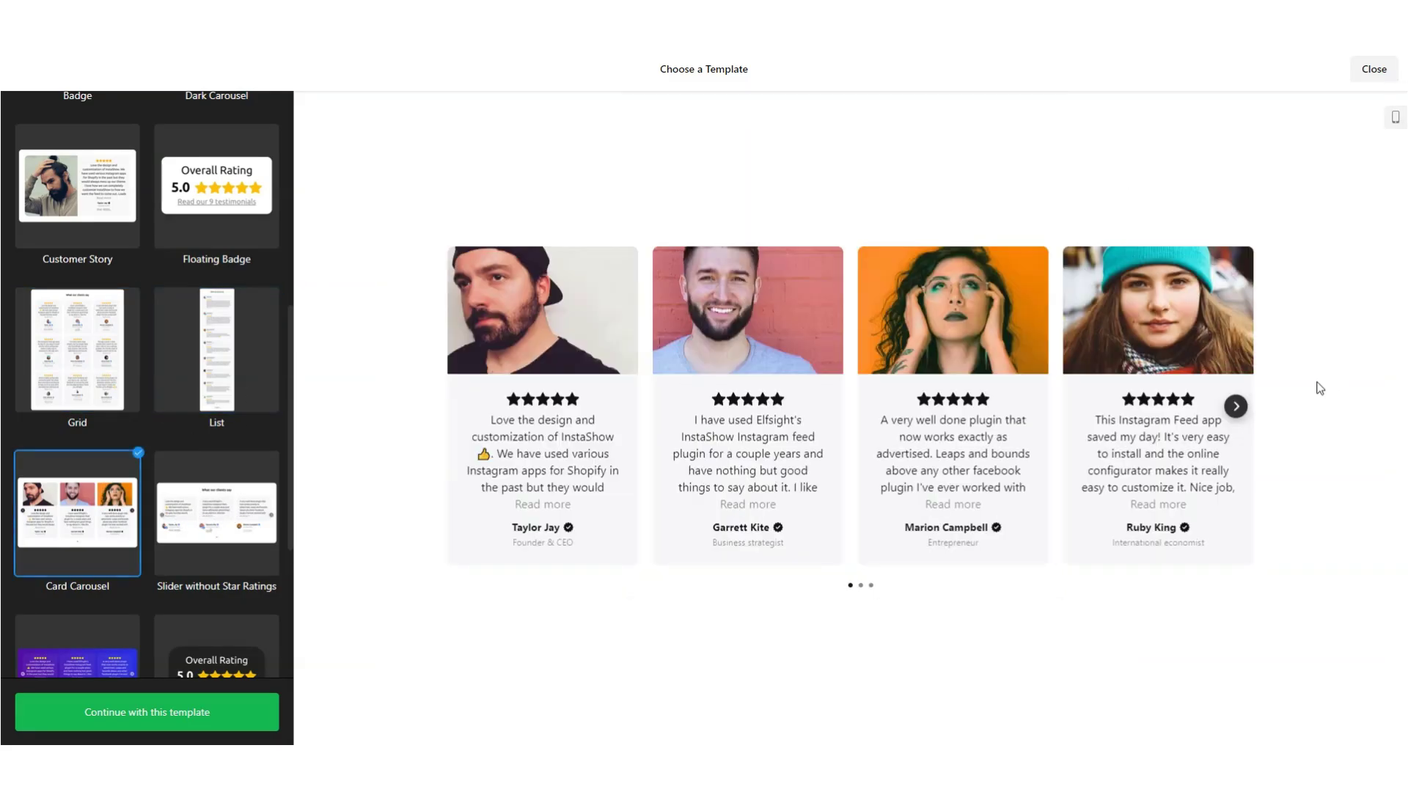
left_click(1236, 411)
left_click(1237, 414)
left_click(1236, 411)
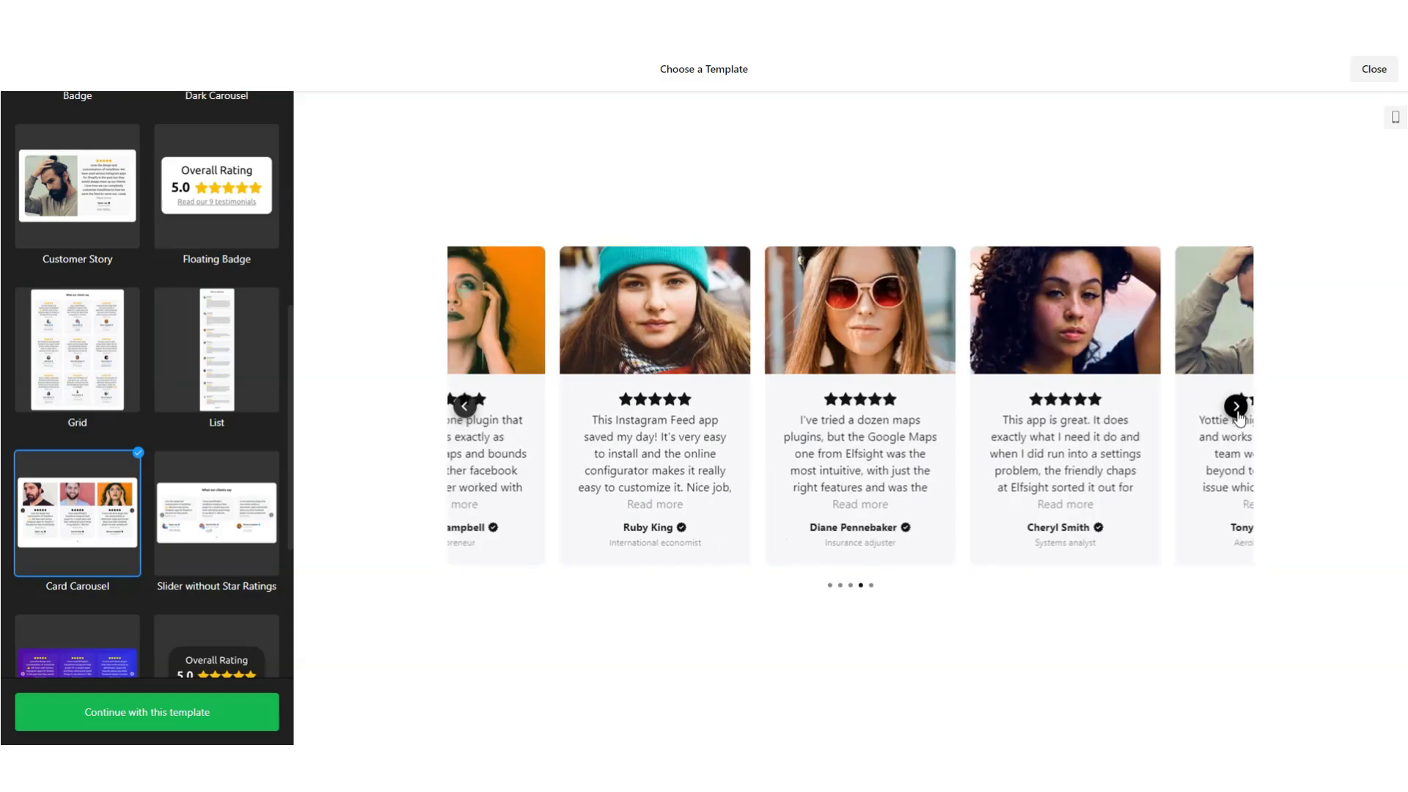
left_click(1236, 409)
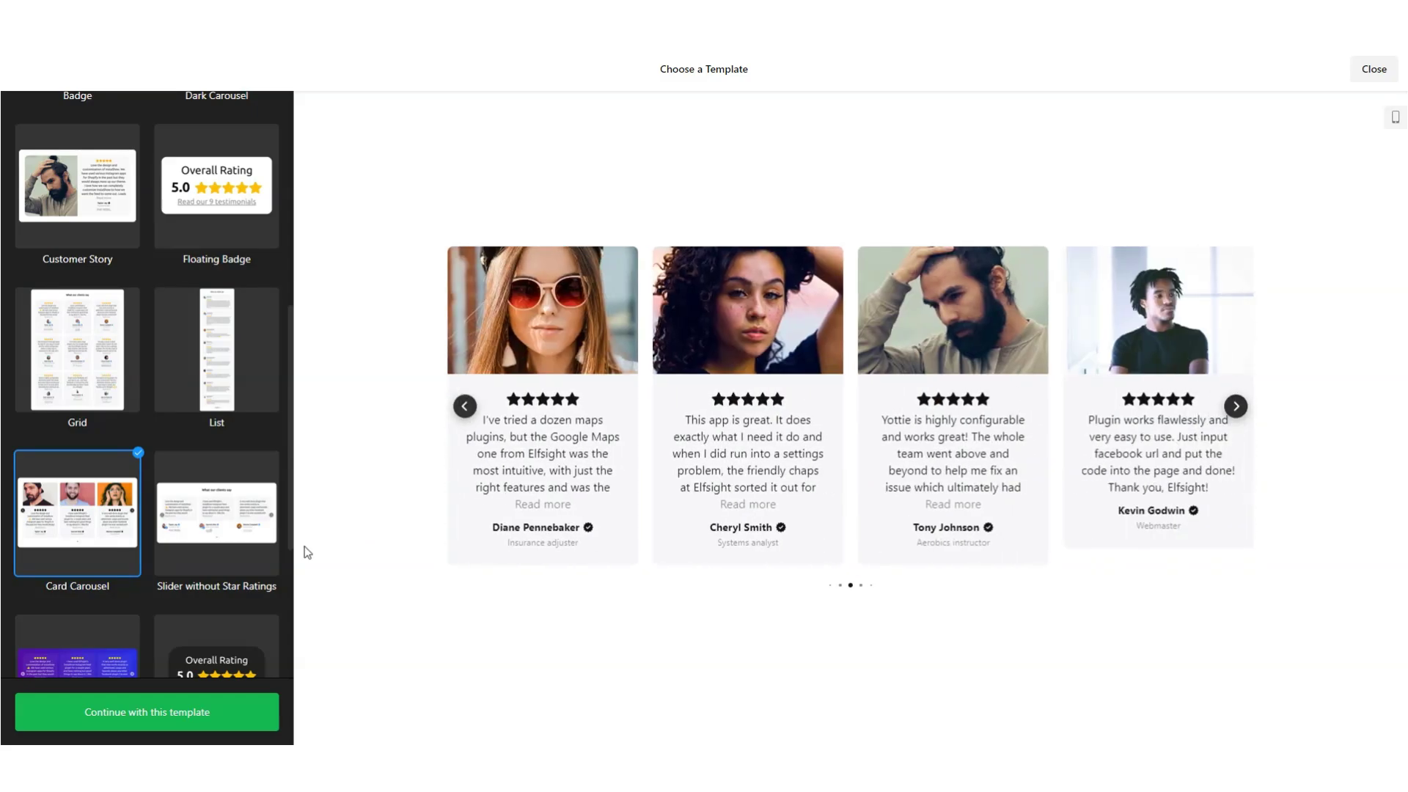
Preview the Slider without Star Ratings template, opening and closing the second testimonial's full text
left_click(212, 531)
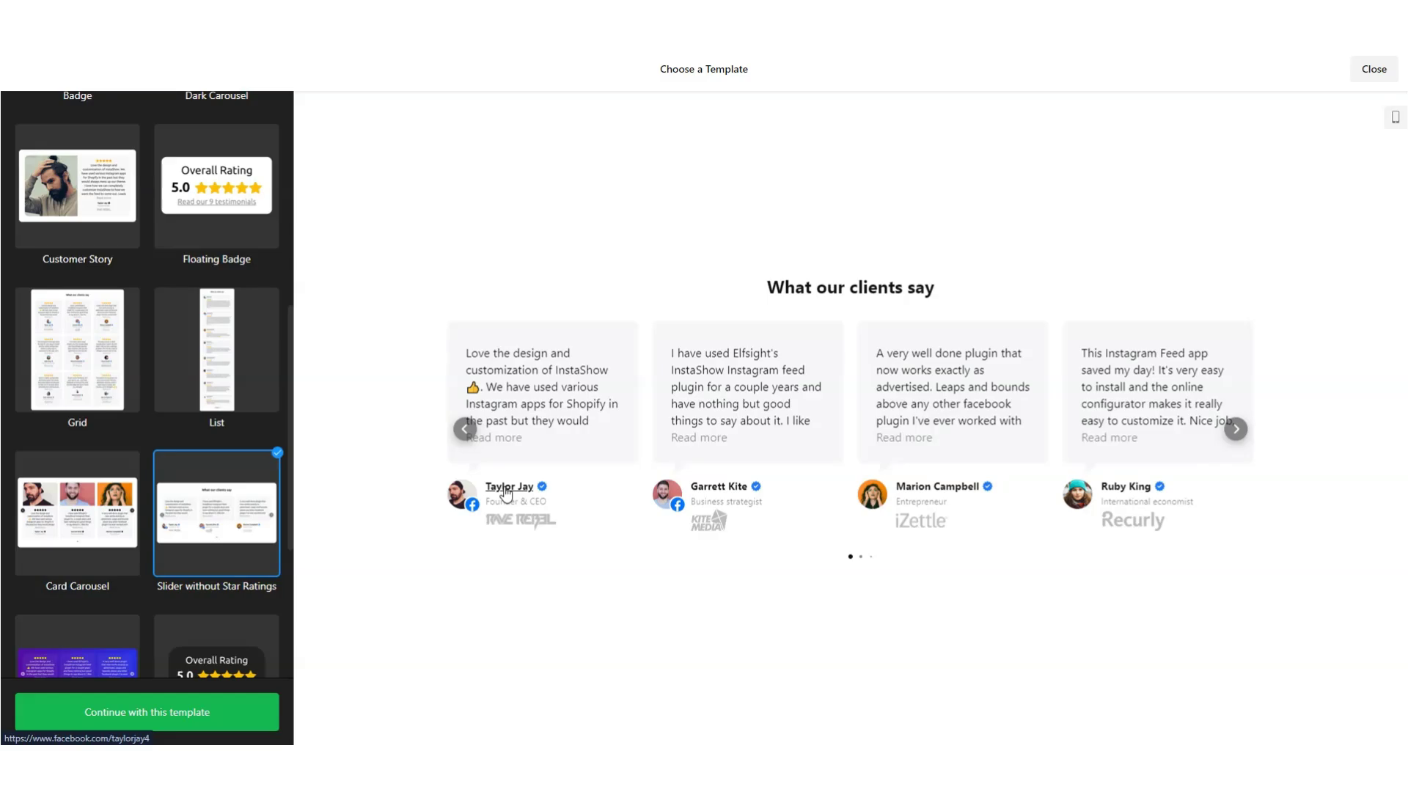
left_click(695, 438)
left_click(1241, 250)
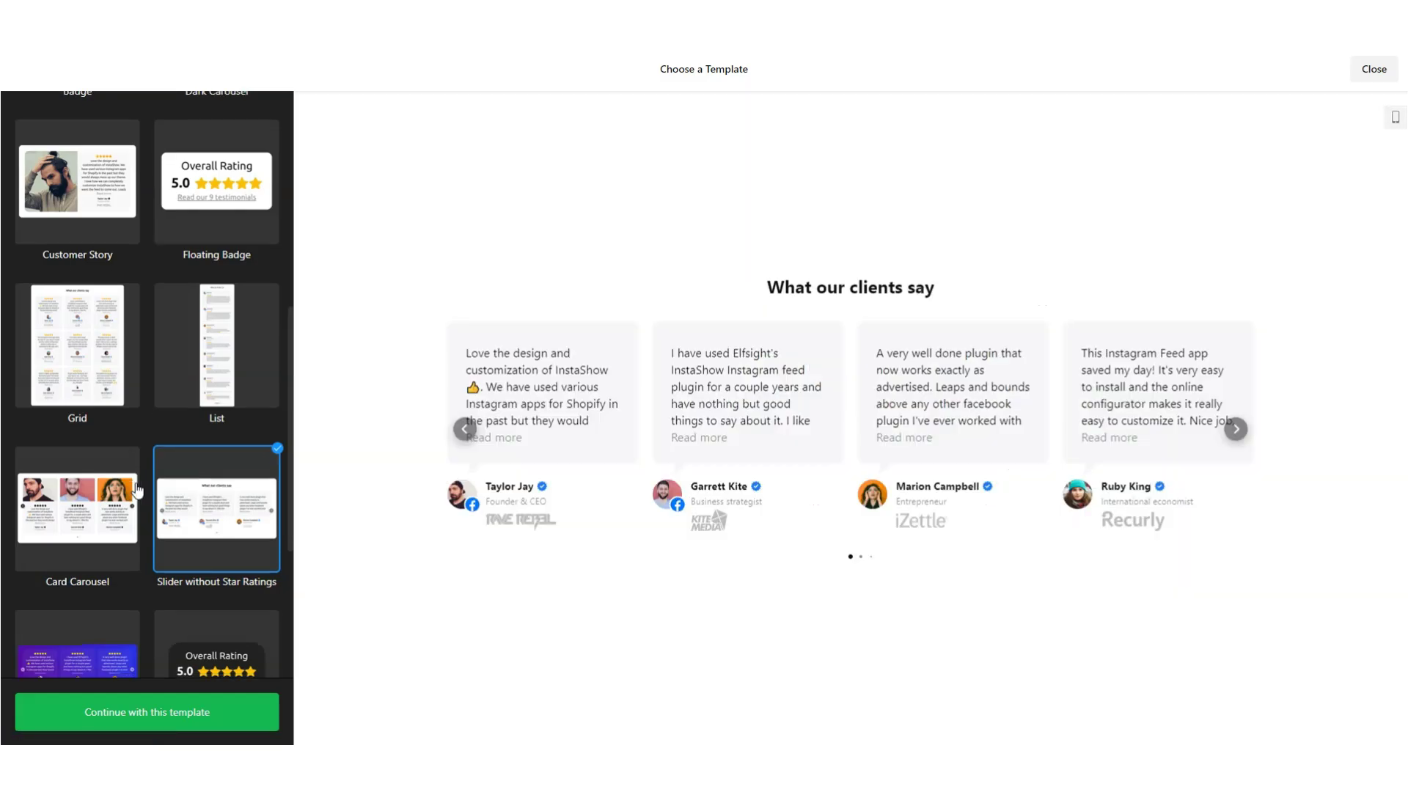
Preview the Colorful Carousel template, viewing the third testimonial in full and advancing the slides
scroll(88, 396, "down", 4)
left_click(123, 387)
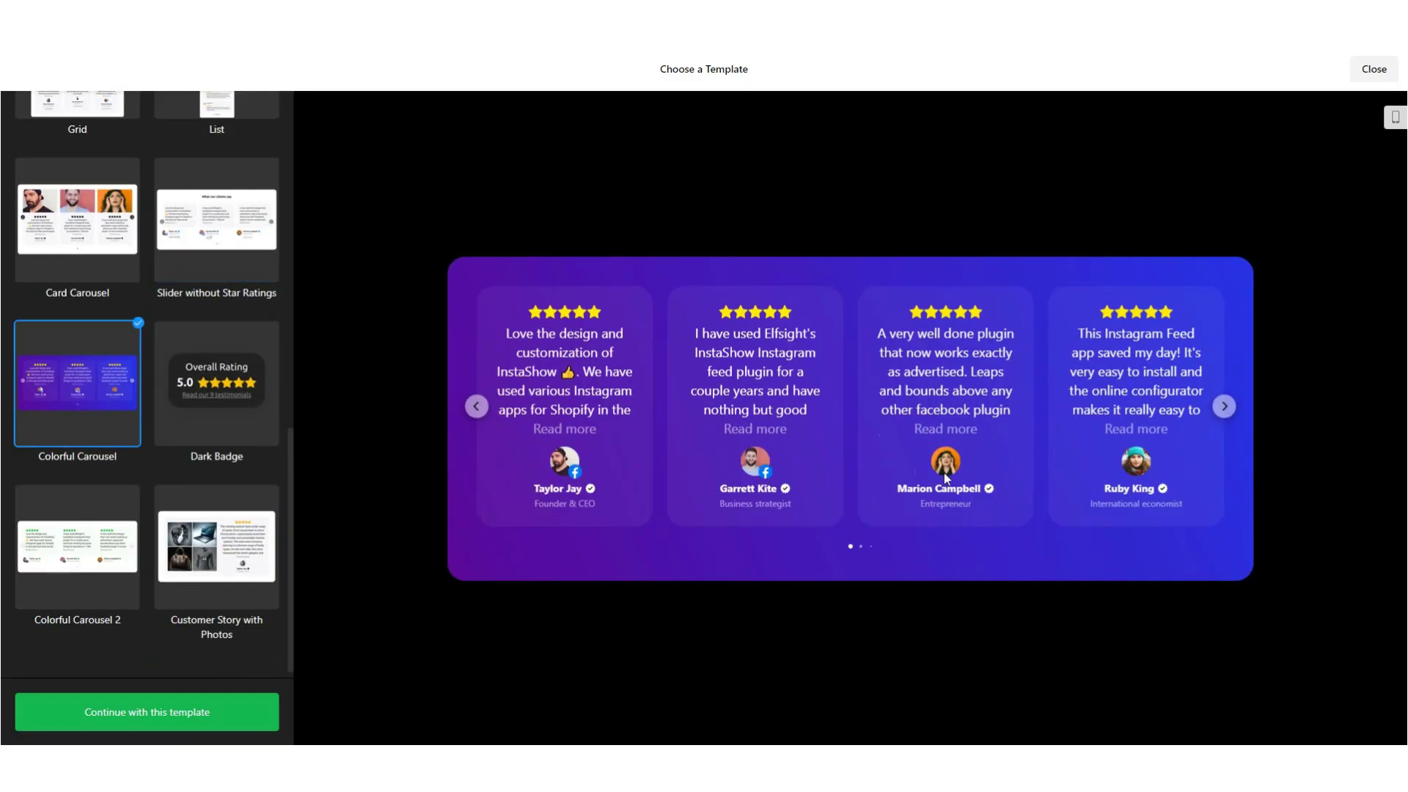
left_click(948, 430)
left_click(1047, 326)
left_click(1225, 407)
left_click(1225, 407)
Preview the Dark Badge template, browsing the testimonials list it opens and closing it
left_click(259, 382)
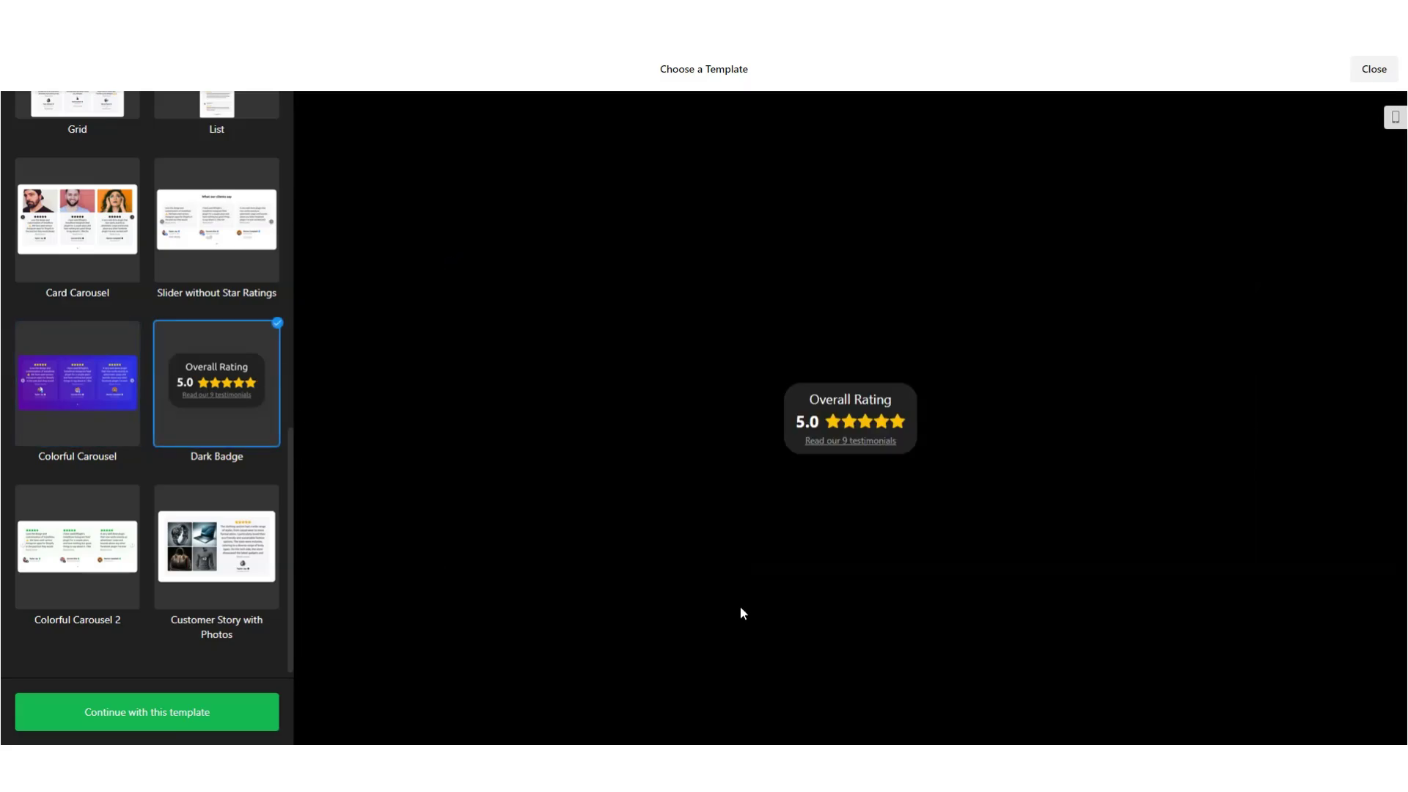
left_click(895, 402)
scroll(547, 434, "down", 5)
left_click(579, 107)
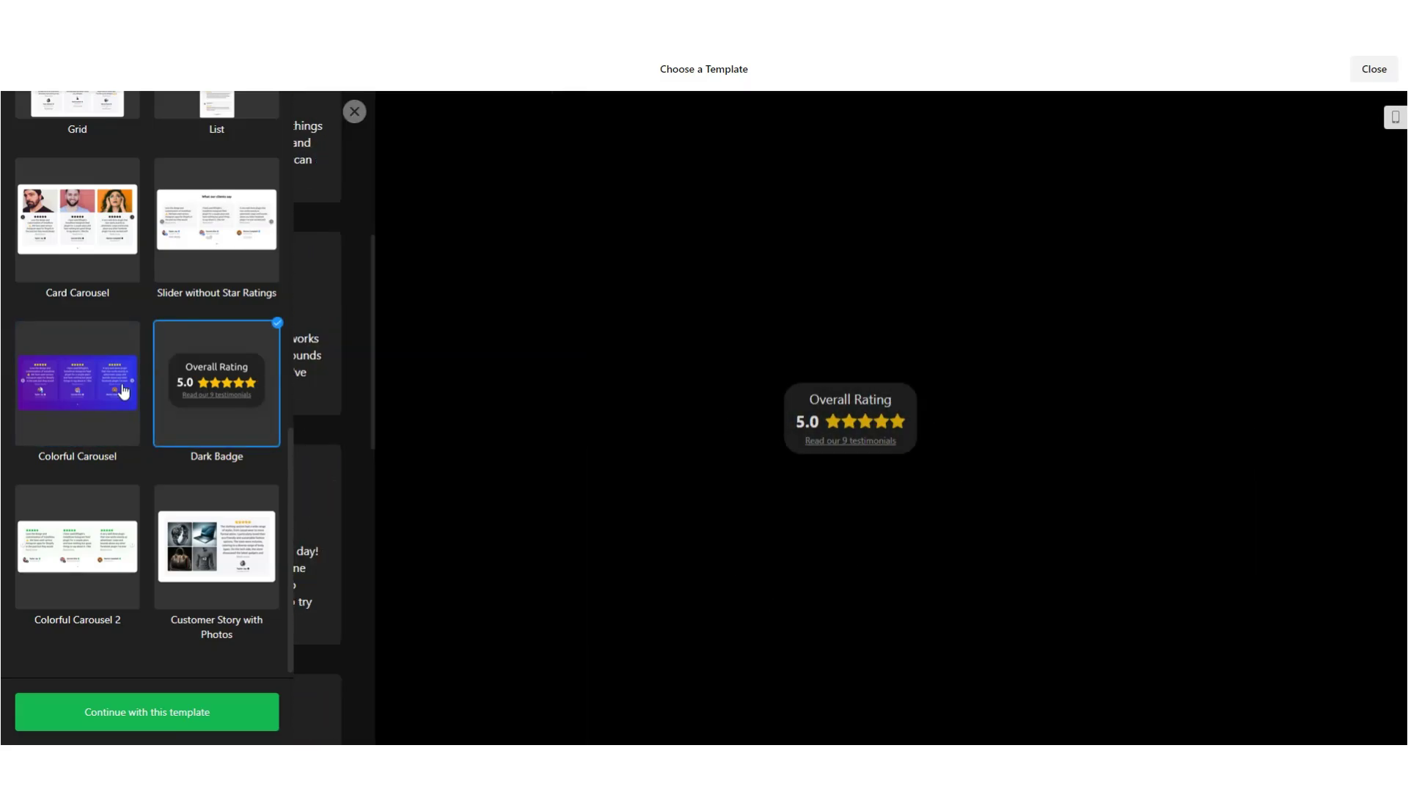
Preview the Colorful Carousel 2 template, advancing one slide and viewing the last visible testimonial in full
scroll(76, 471, "down", 1)
left_click(67, 493)
left_click(1233, 407)
left_click(1116, 445)
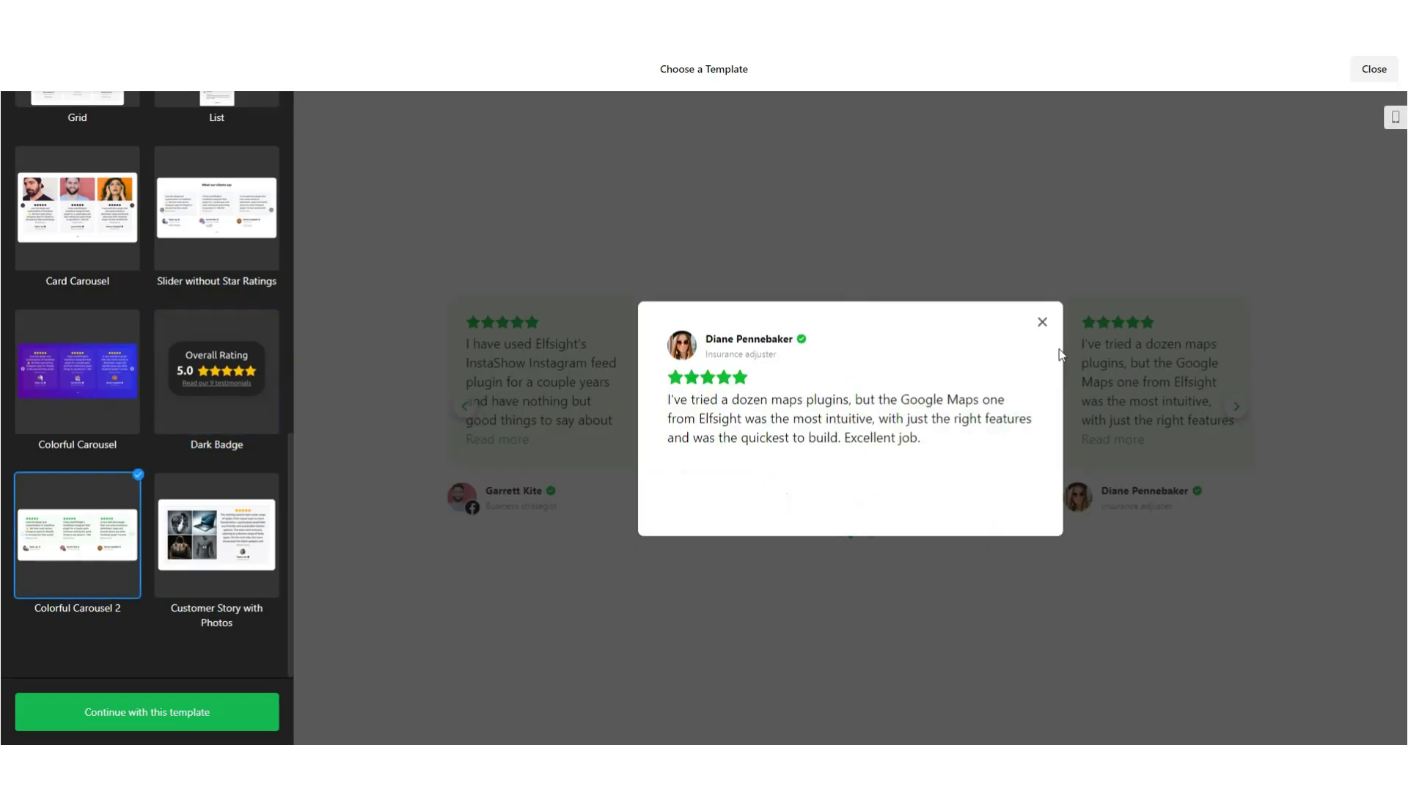
left_click(1042, 322)
Preview the Customer Story with Photos template, browsing its enlarged photo gallery from the watch image onward and closing it
left_click(216, 591)
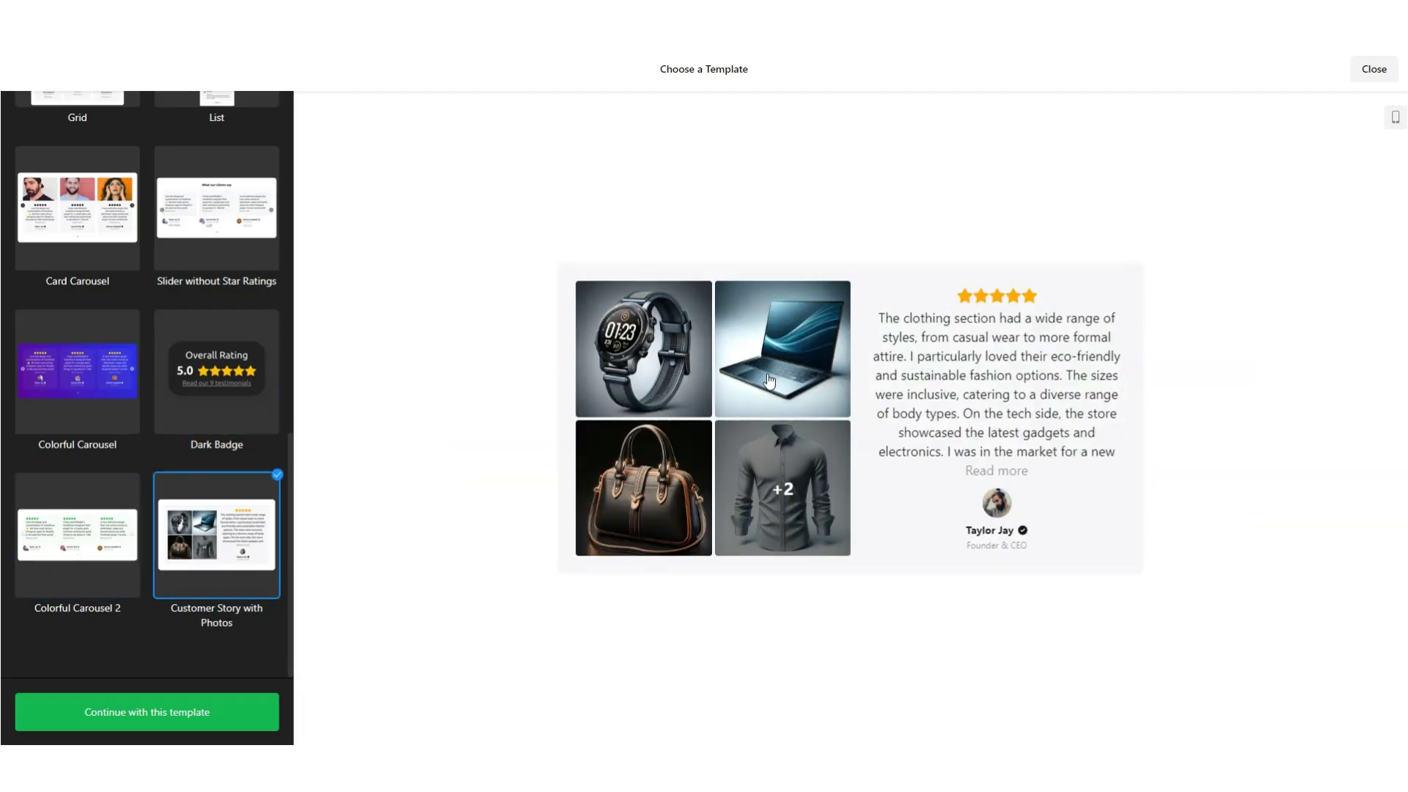
left_click(666, 355)
left_click(1063, 418)
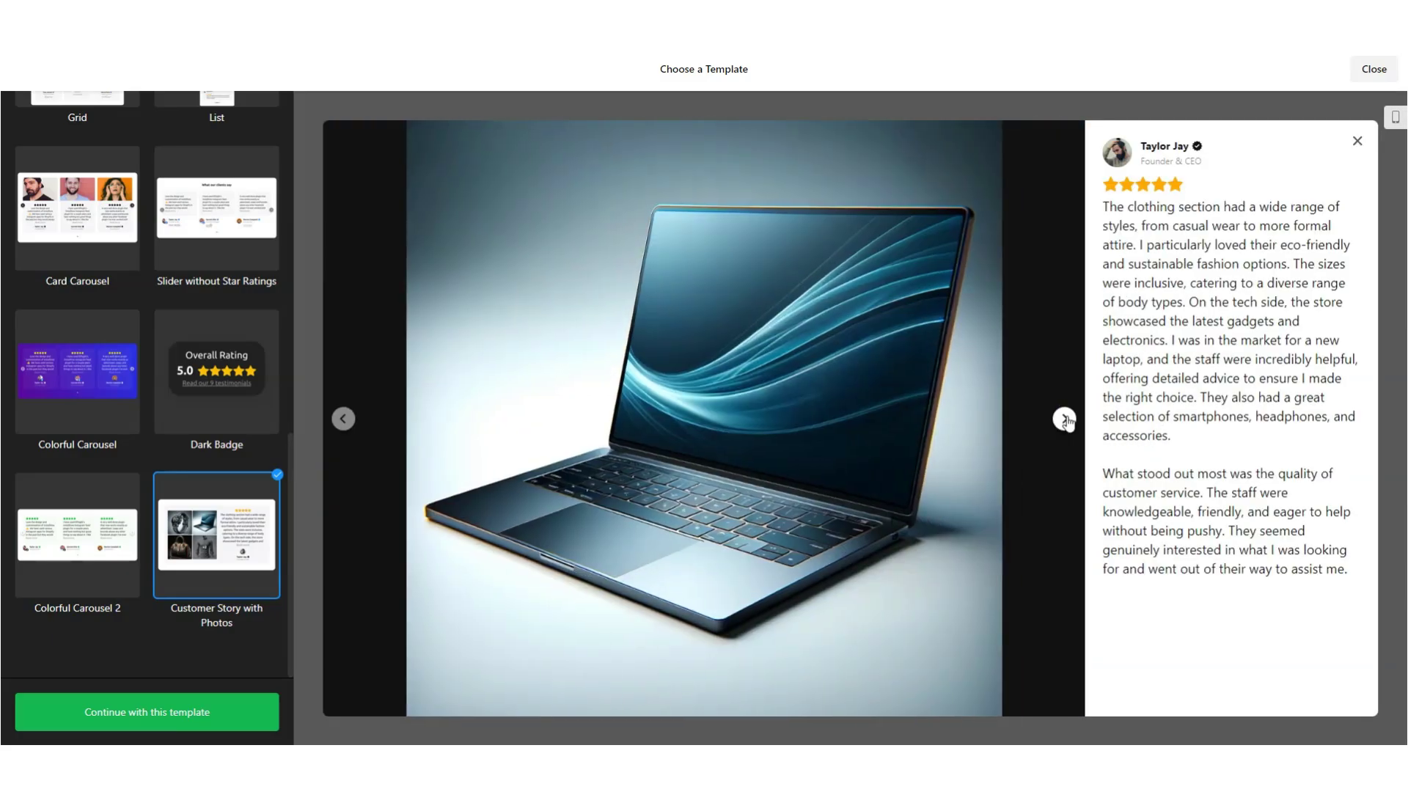
left_click(1064, 419)
left_click(1064, 419)
left_click(1064, 419)
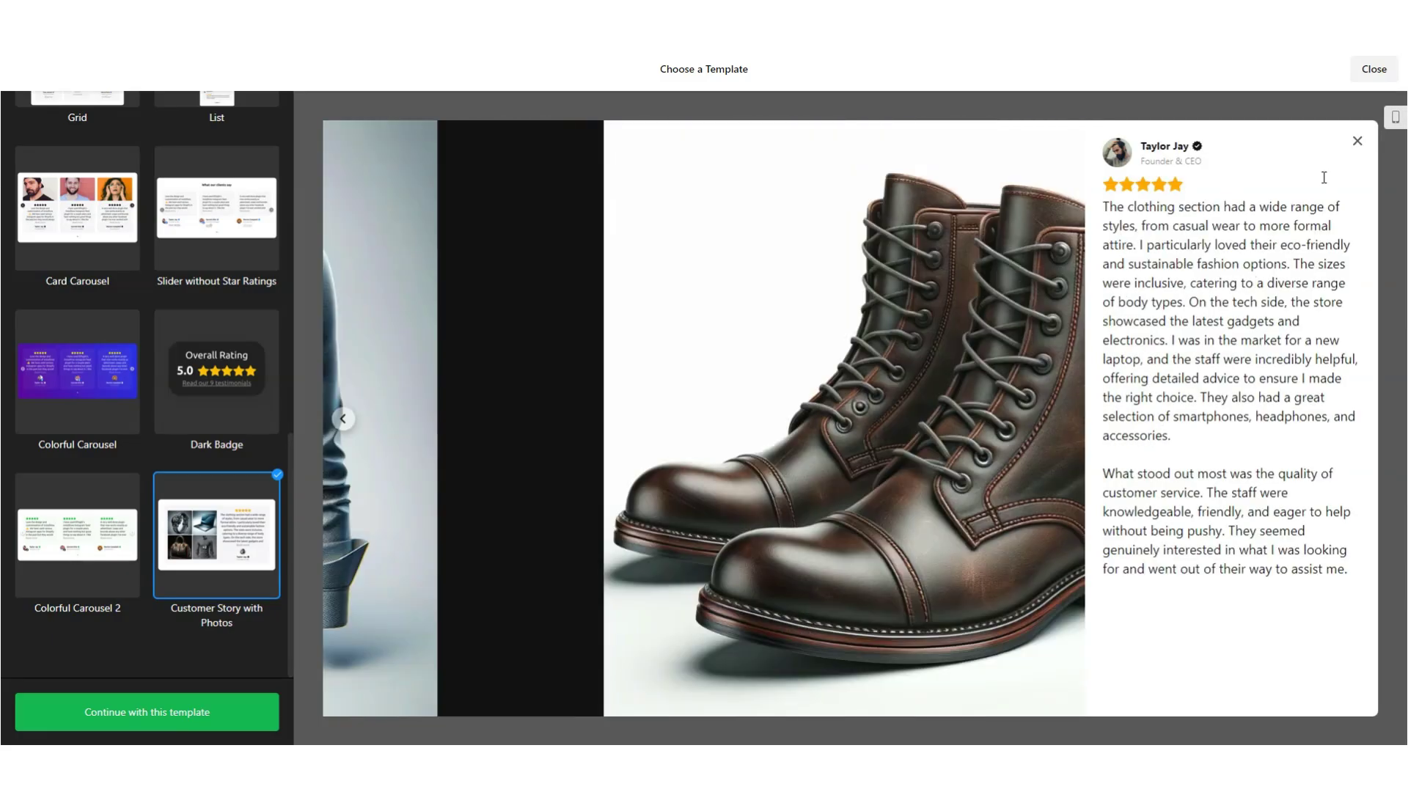
left_click(1357, 142)
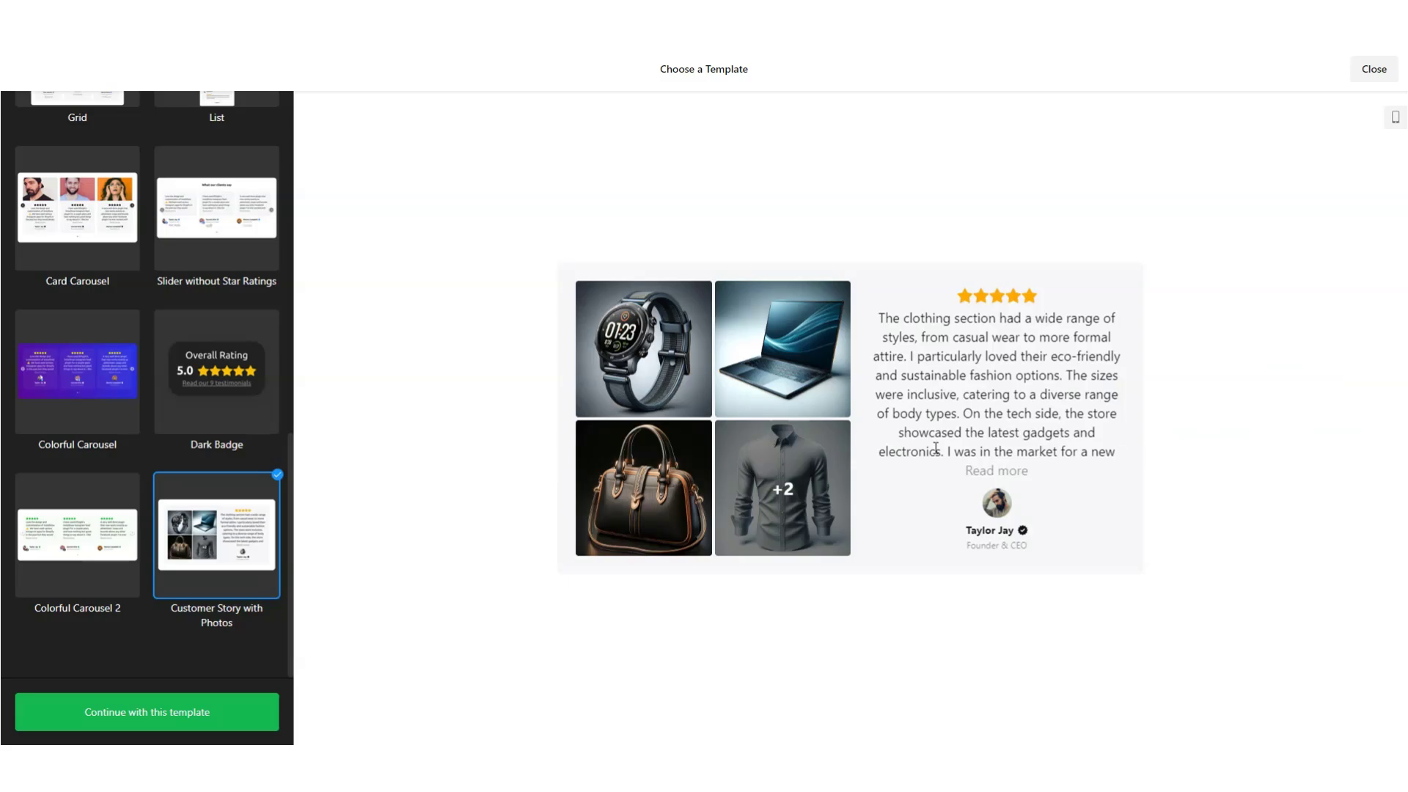
Switch to the mobile preview and browse the Customer Story with Photos template's enlarged gallery, closing it at the end
left_click(1395, 118)
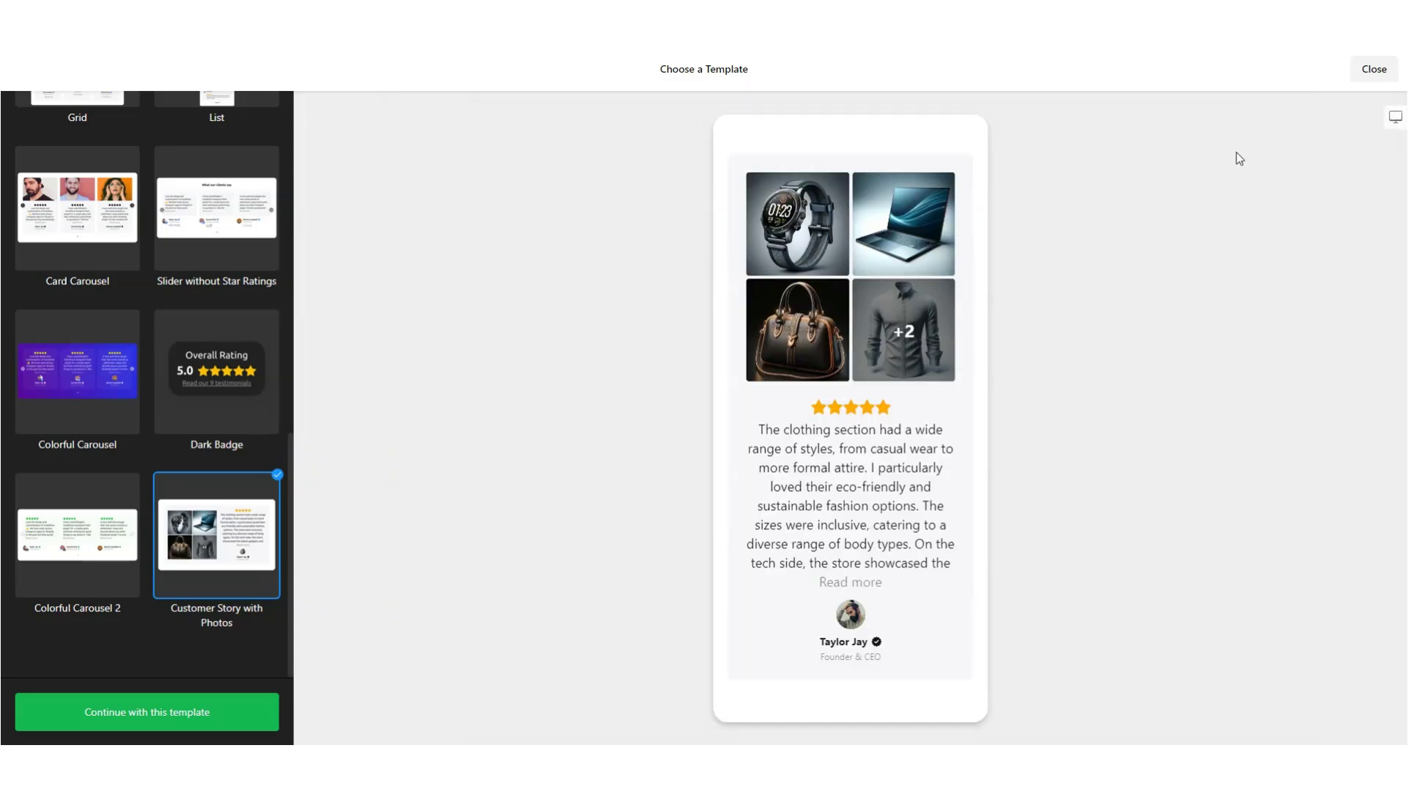
left_click(894, 331)
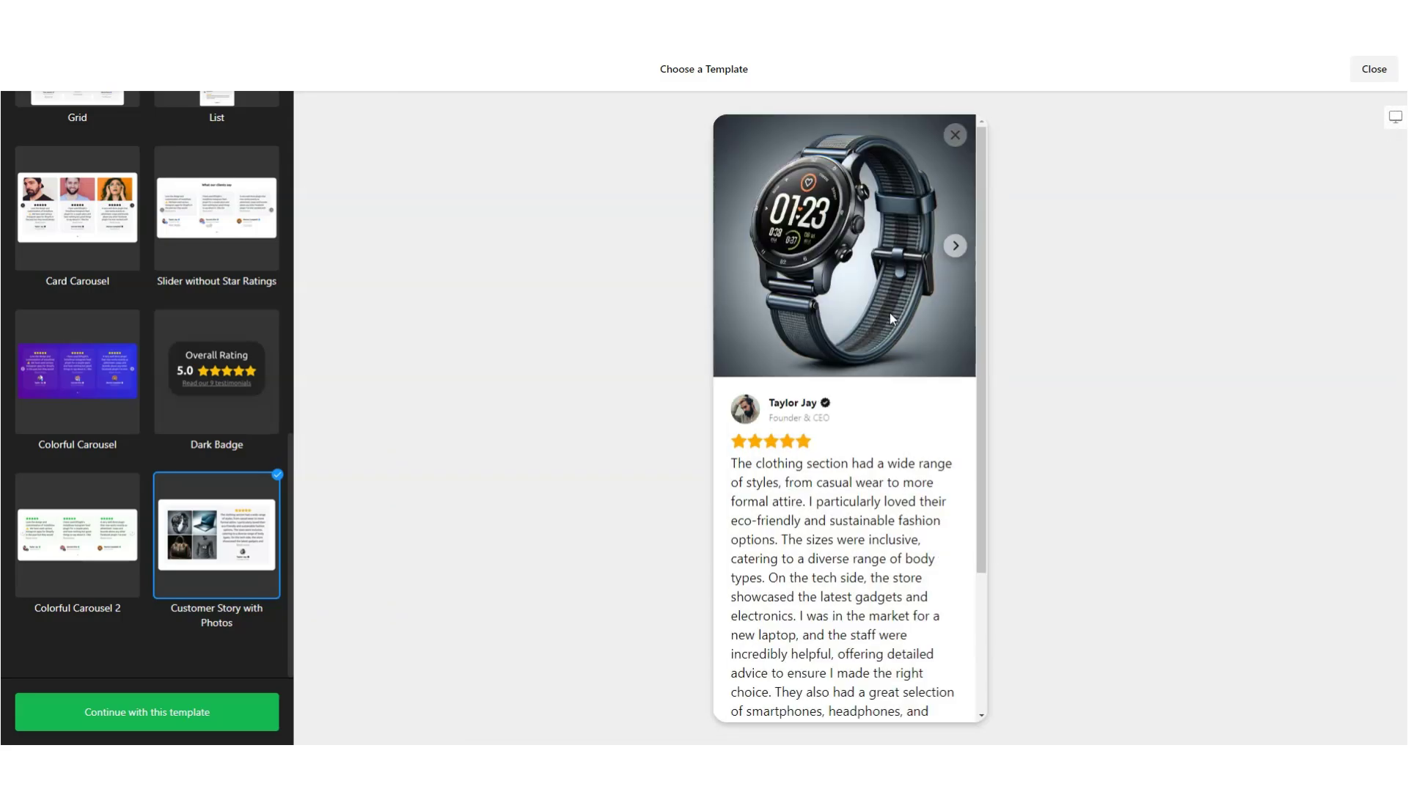
scroll(890, 315, "down", 2)
scroll(917, 271, "up", 2)
left_click(955, 247)
left_click(955, 247)
left_click(954, 135)
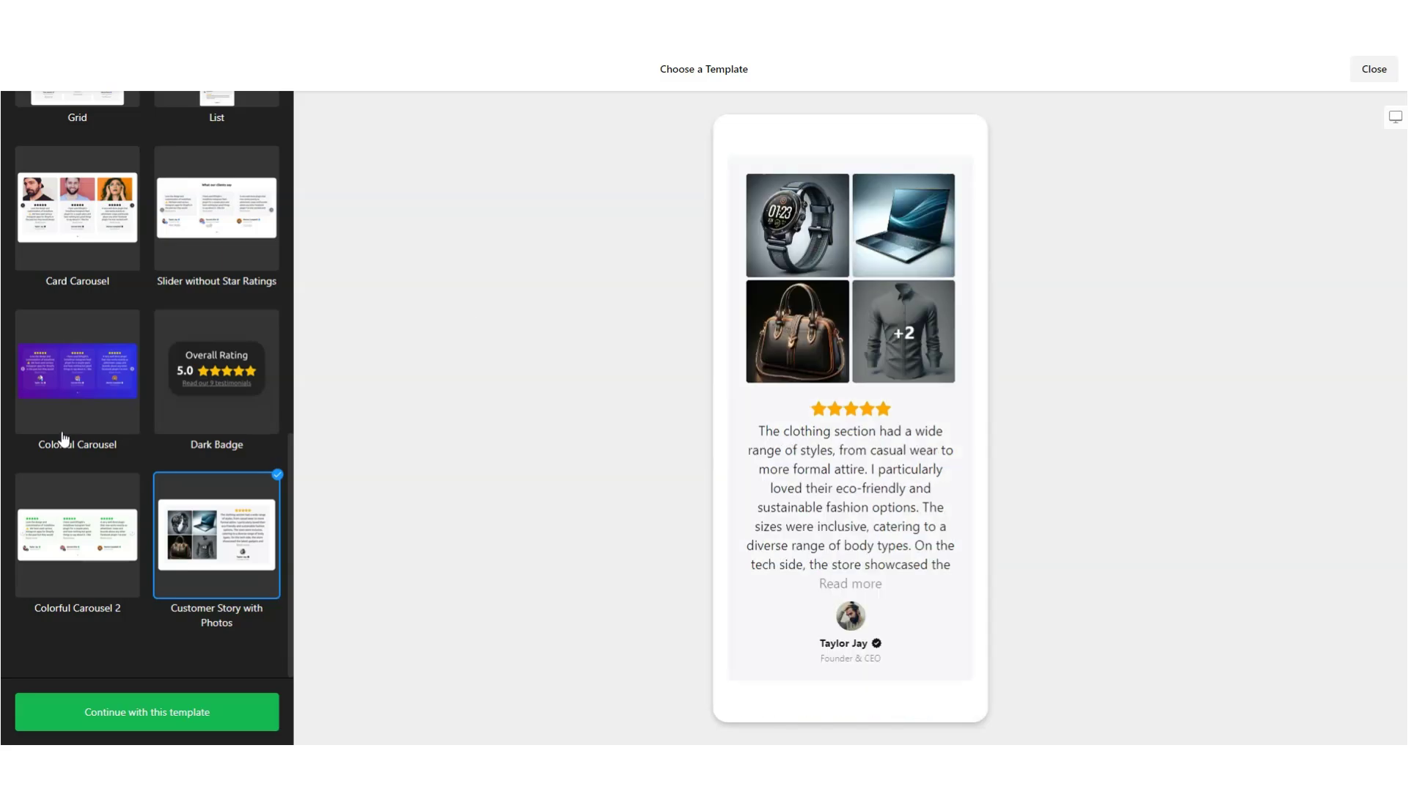
Preview the Colorful Carousel 2 template in mobile view, moving back and forth through the slides and reading one testimonial in full
left_click(72, 545)
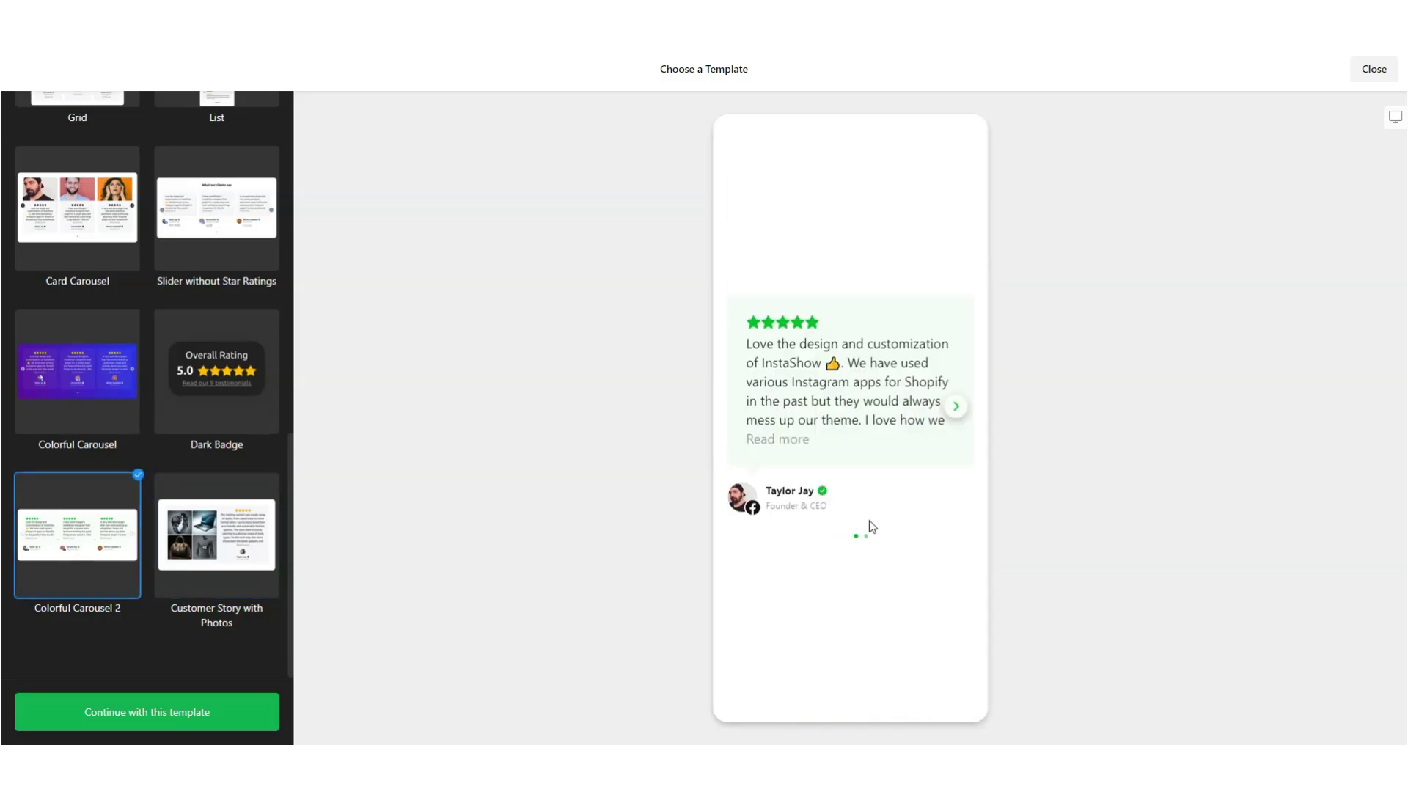
left_click(955, 409)
left_click(955, 408)
left_click(956, 409)
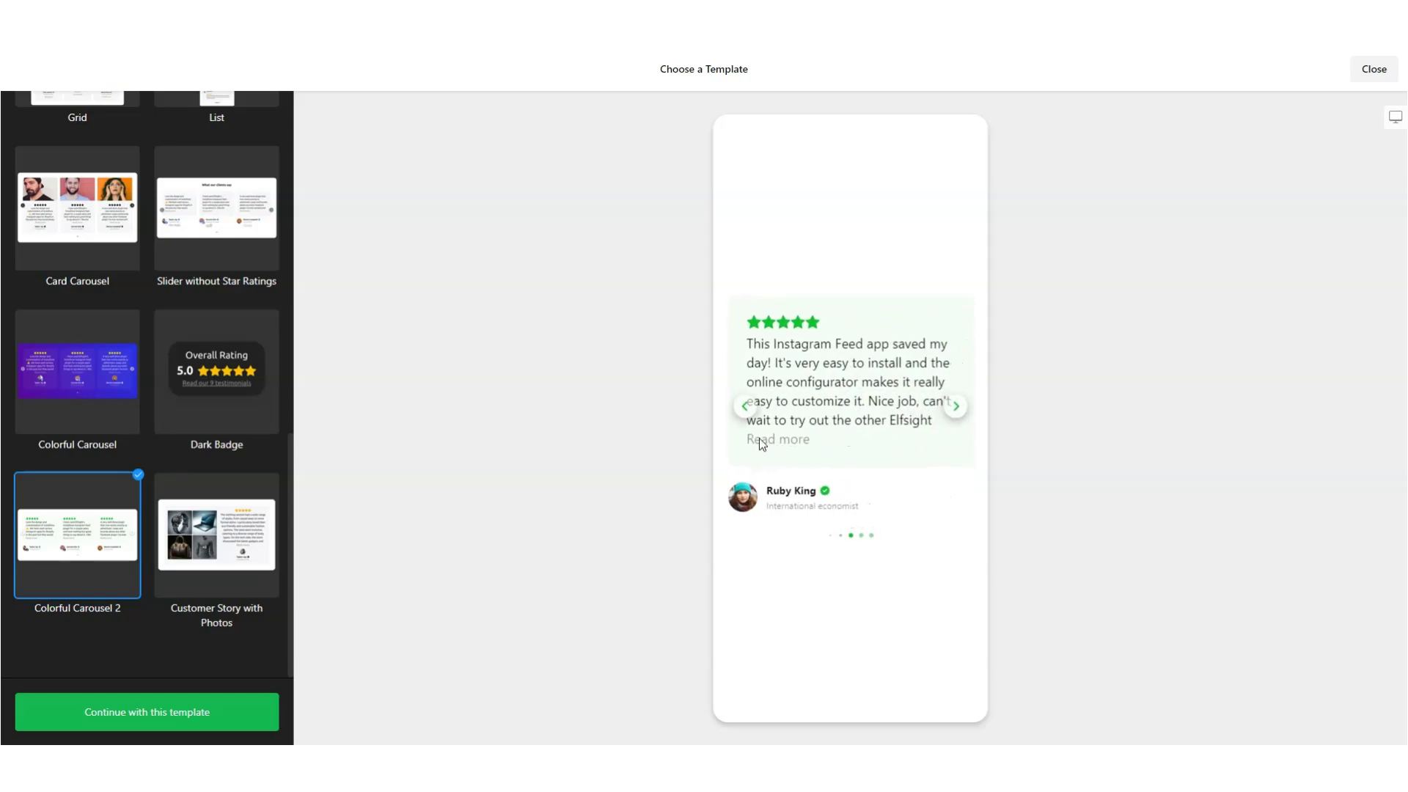
left_click(745, 406)
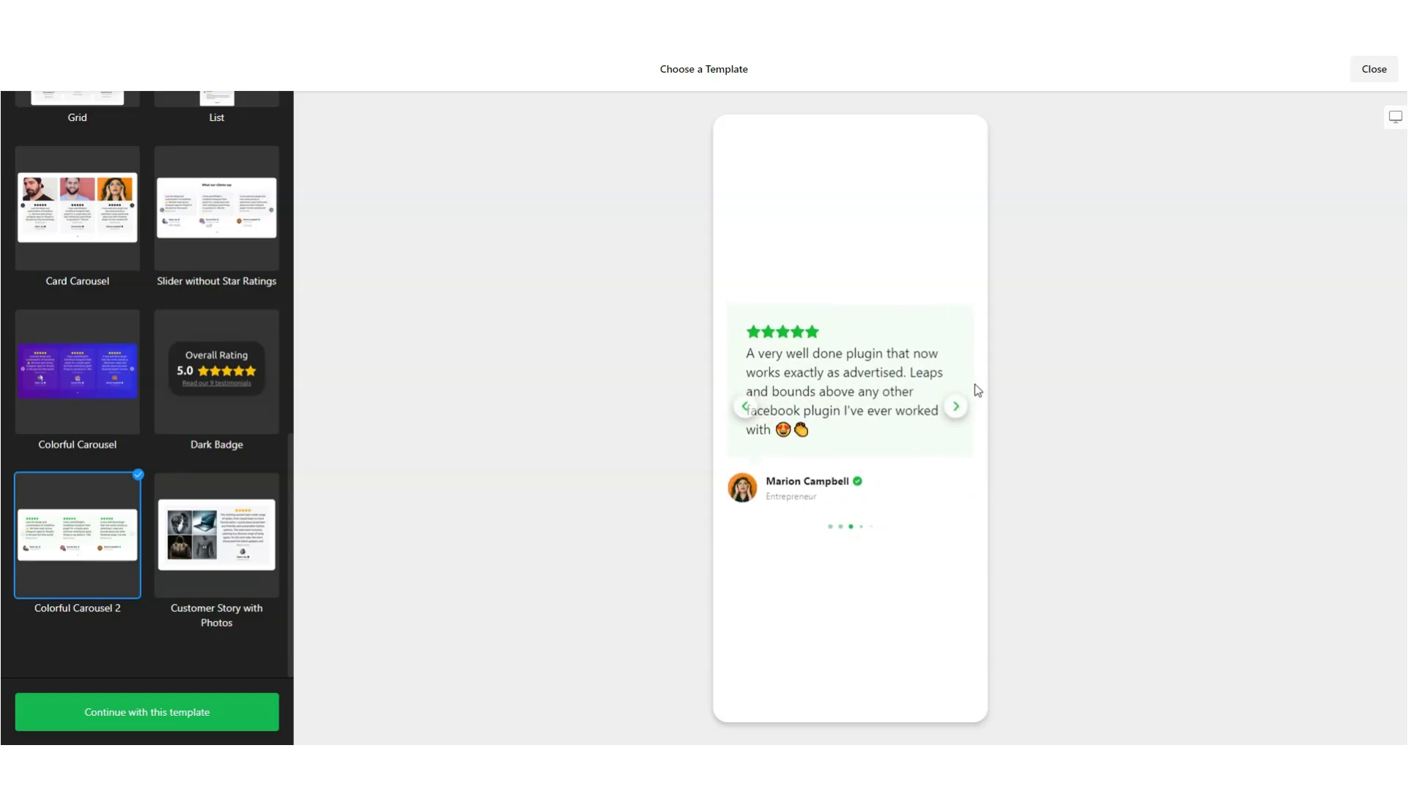
left_click(951, 407)
left_click(952, 407)
left_click(953, 406)
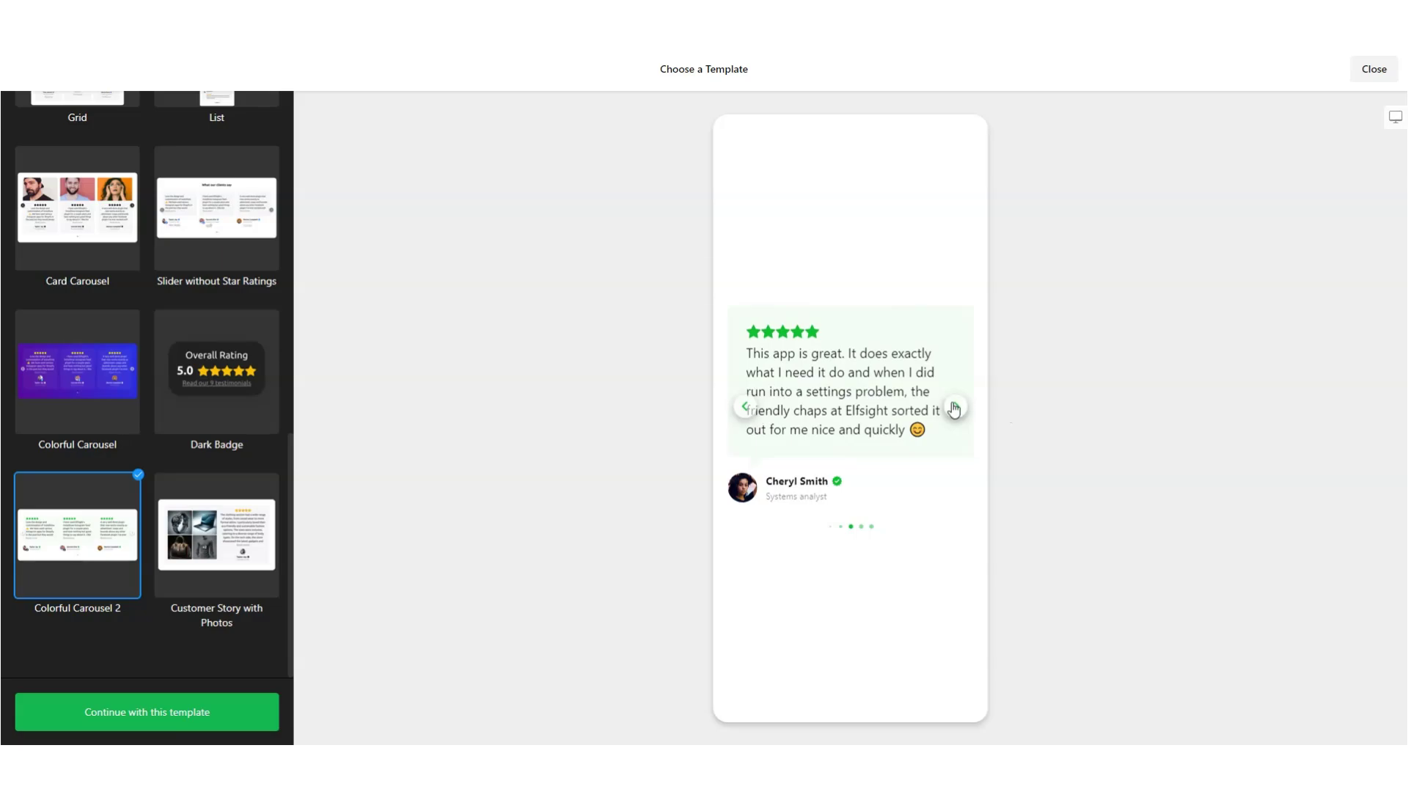
left_click(954, 407)
left_click(806, 443)
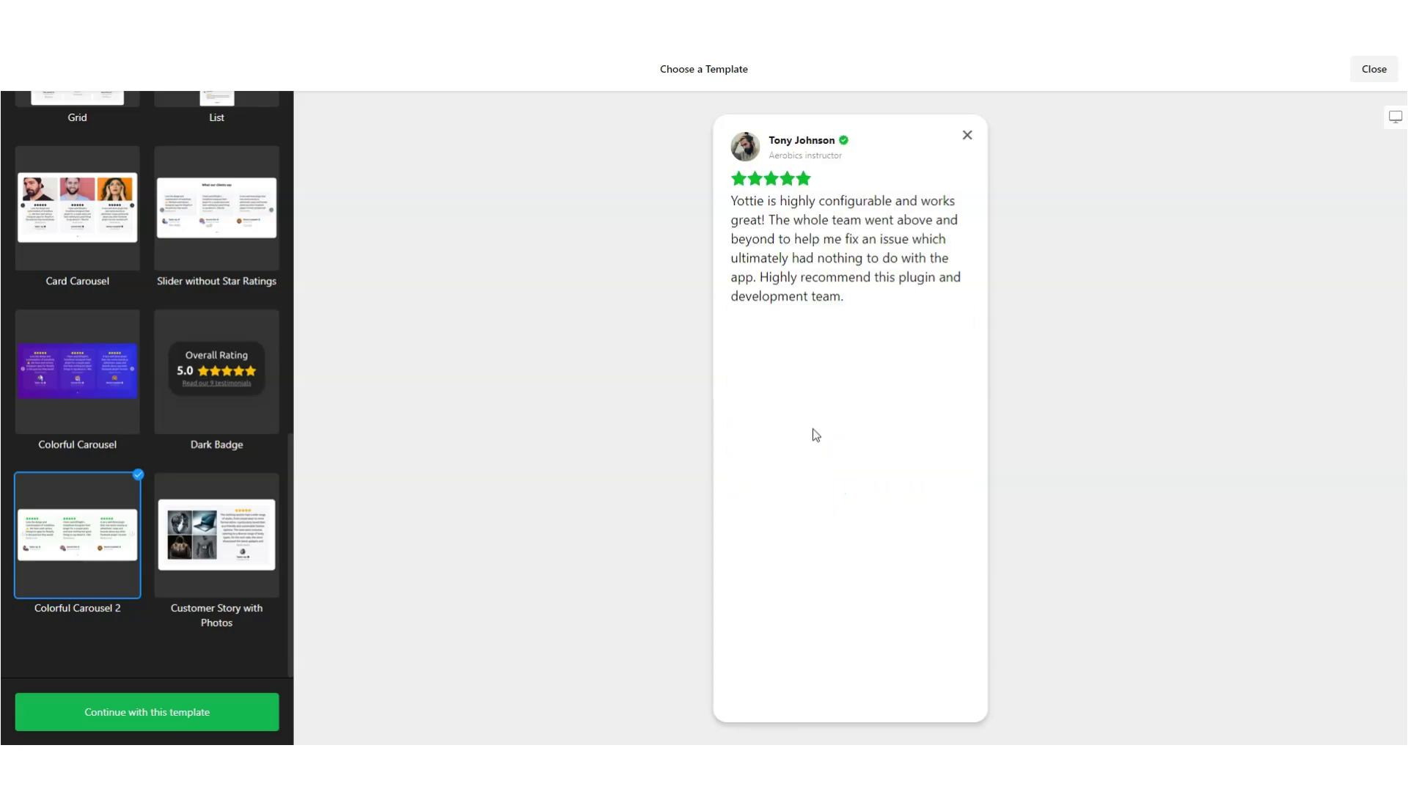
left_click(964, 133)
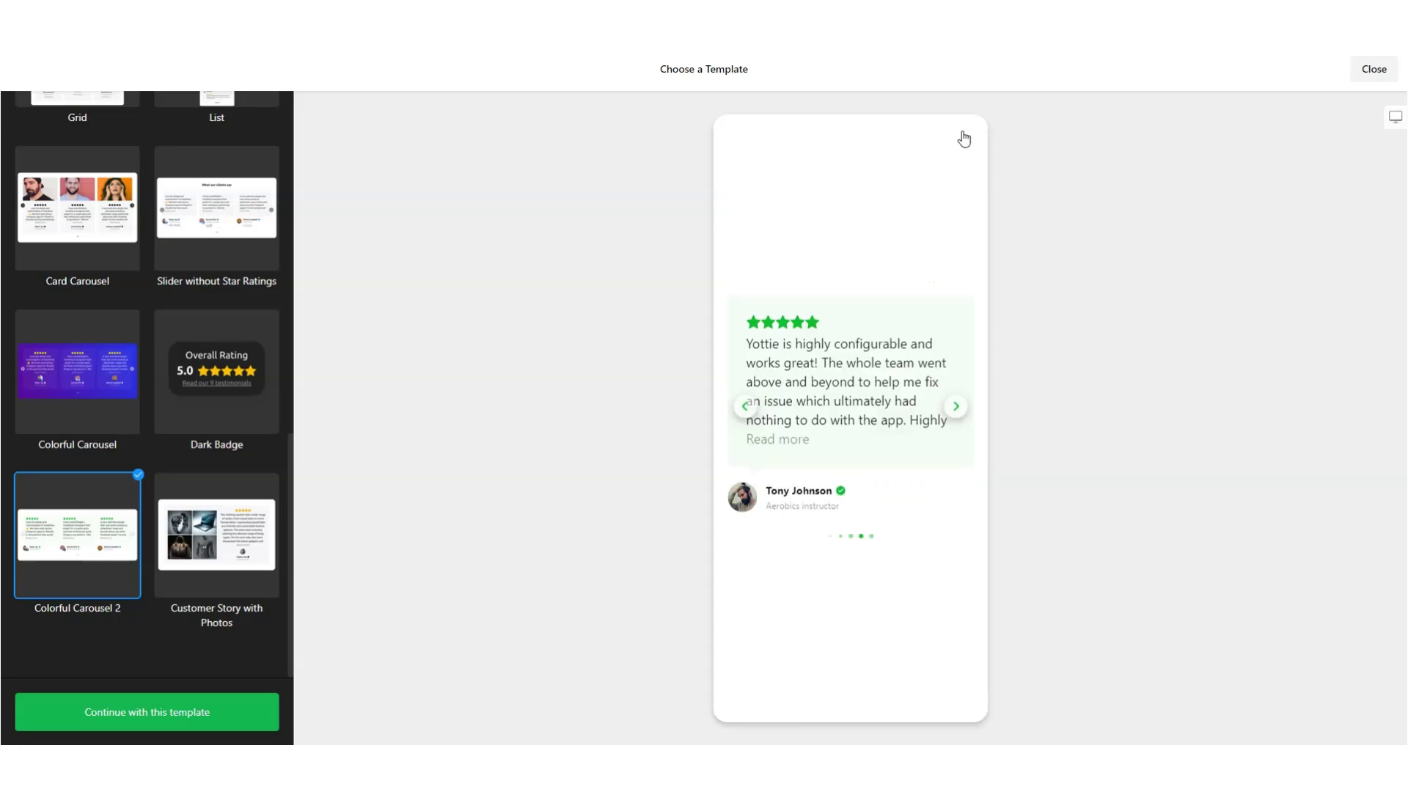
Preview the Dark Badge template in mobile view, browsing the testimonials list it opens and closing it
left_click(224, 378)
left_click(874, 400)
scroll(940, 229, "down", 5)
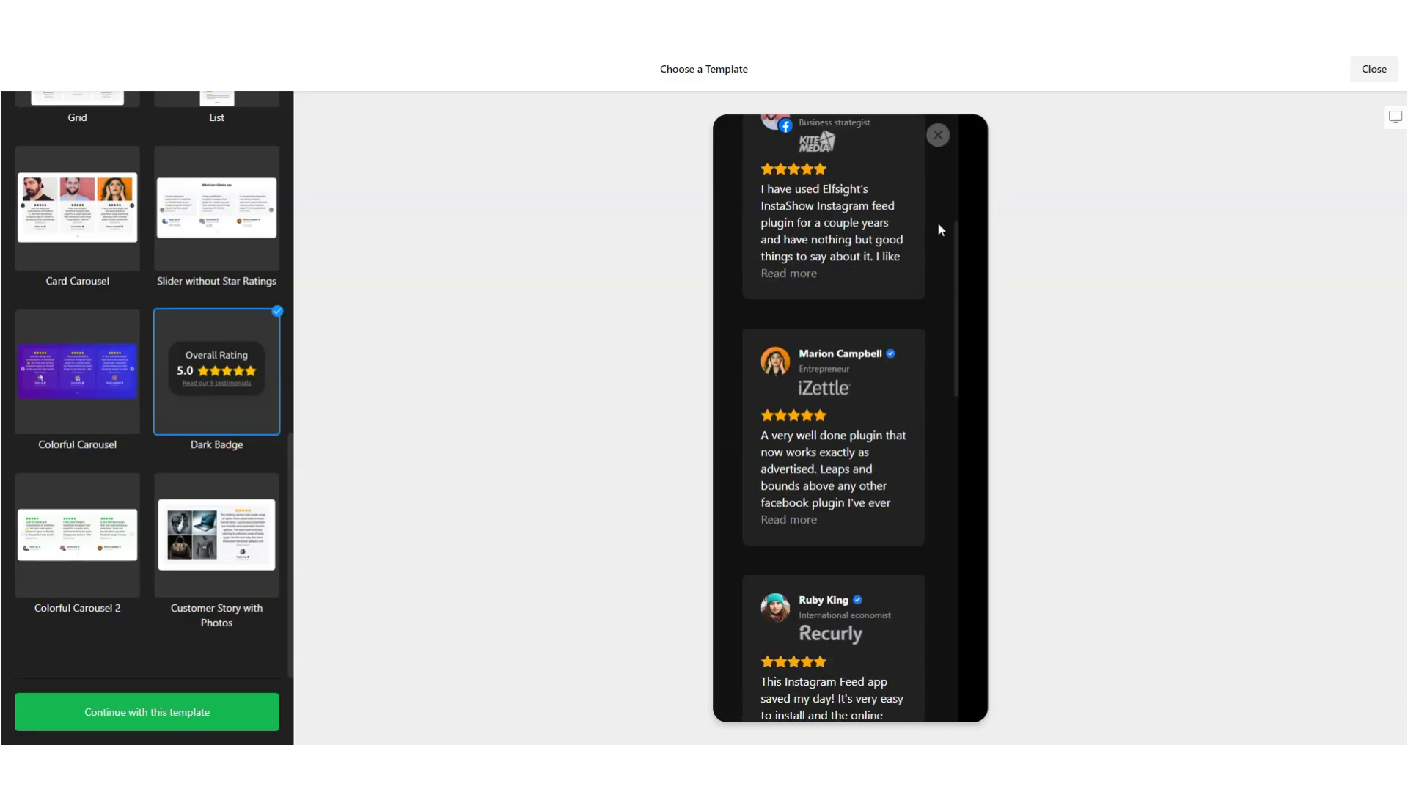
left_click(938, 136)
Preview the Colorful Carousel template in mobile view with one slide advance, and glance at Slider without Star Ratings
left_click(113, 410)
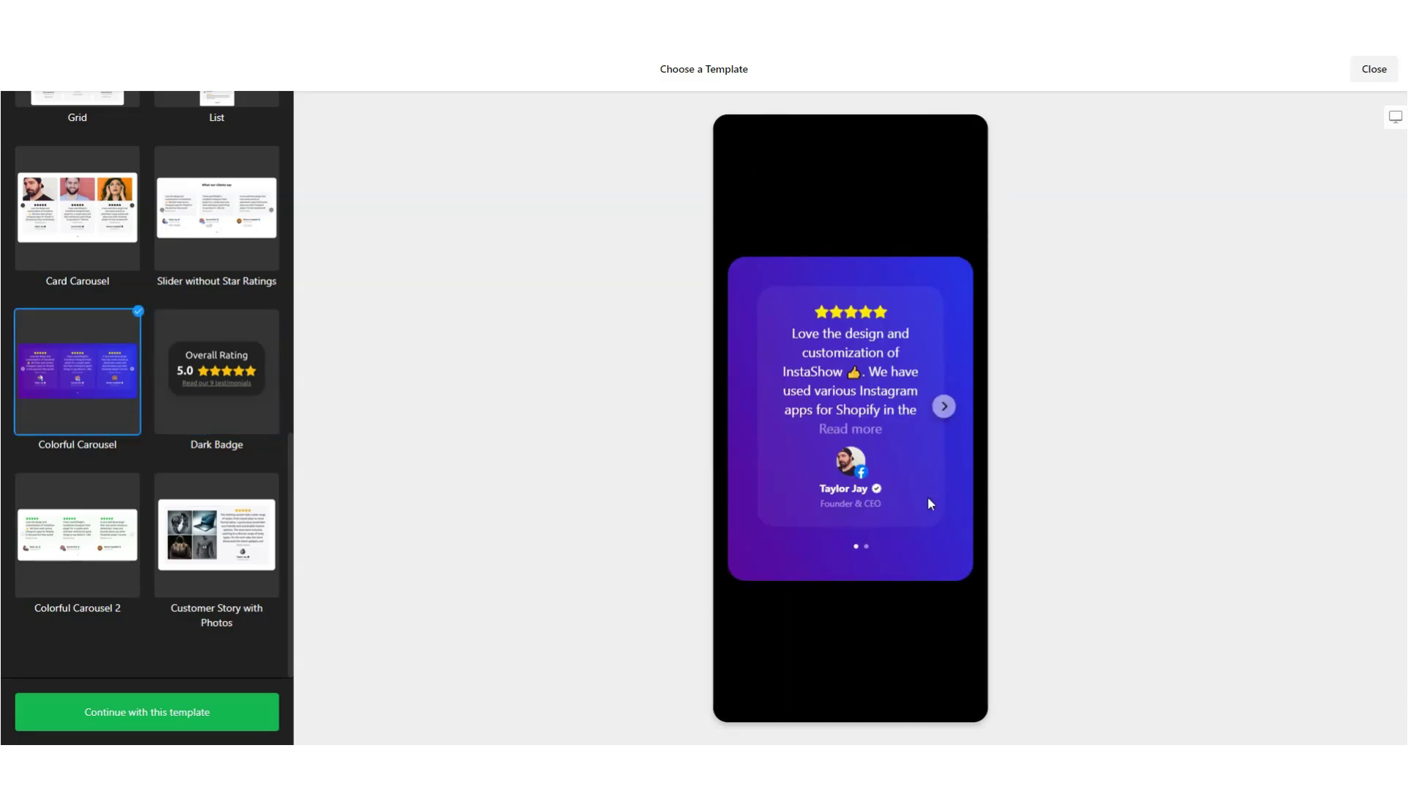
left_click(943, 408)
scroll(148, 408, "up", 2)
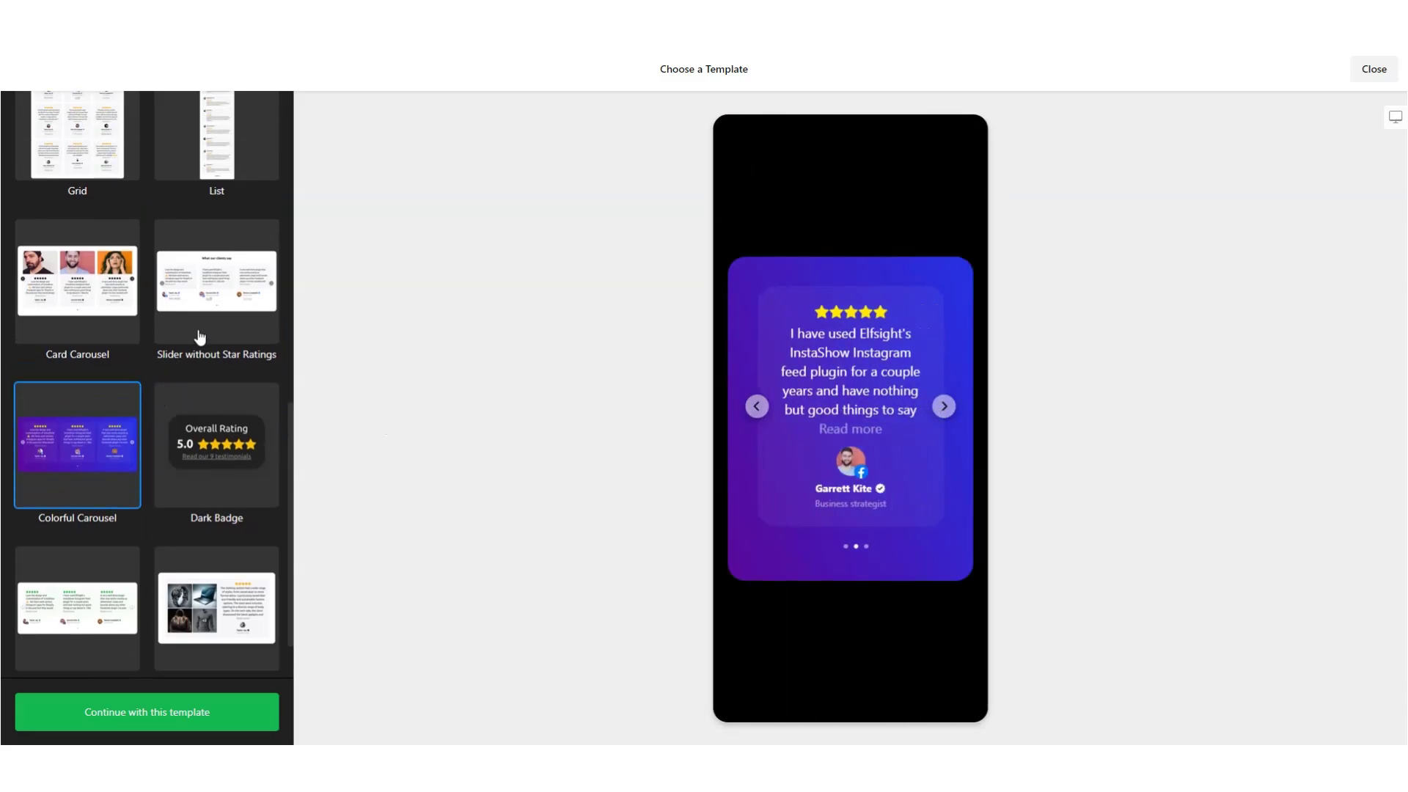
left_click(198, 334)
Preview the Card Carousel template in mobile view, advancing two slides
left_click(111, 309)
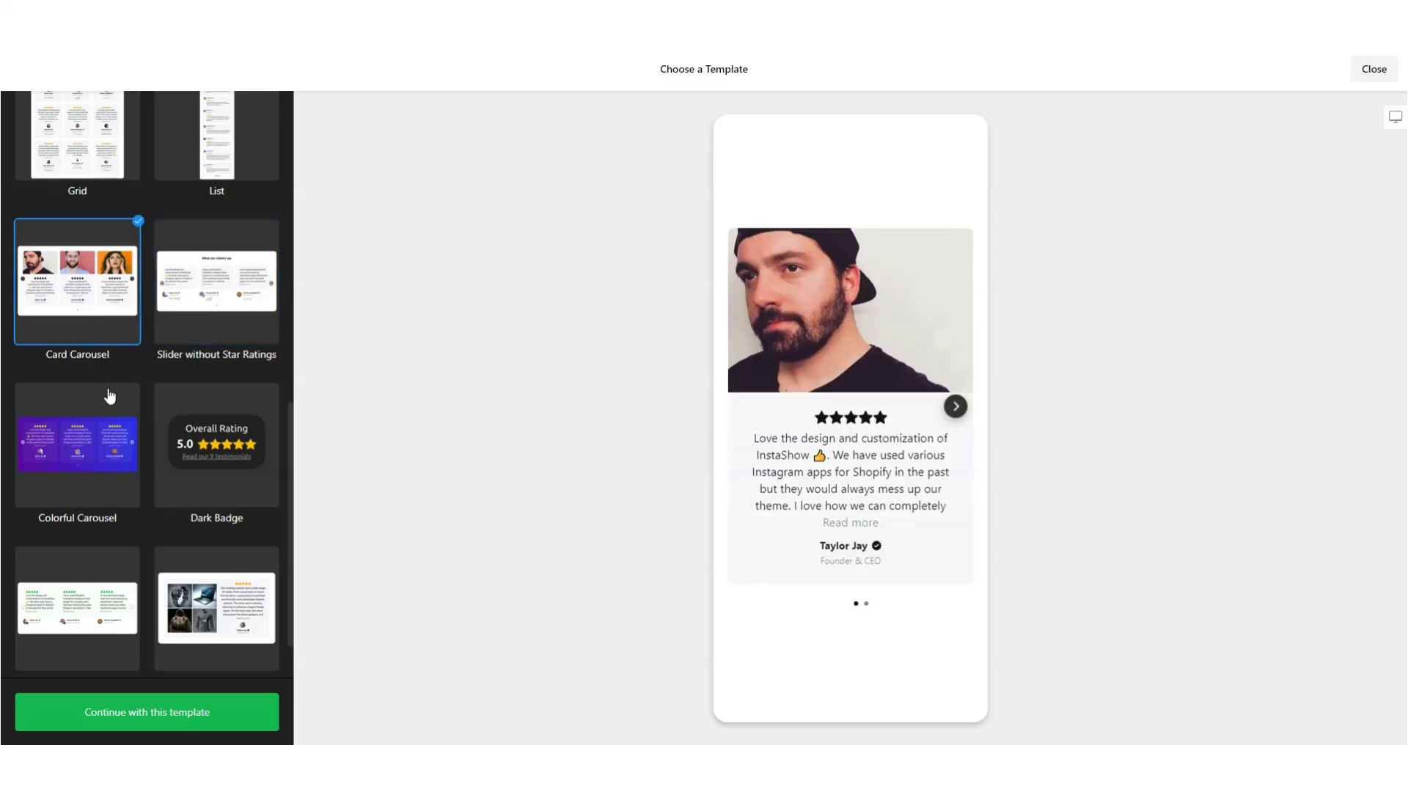
left_click(955, 406)
left_click(955, 405)
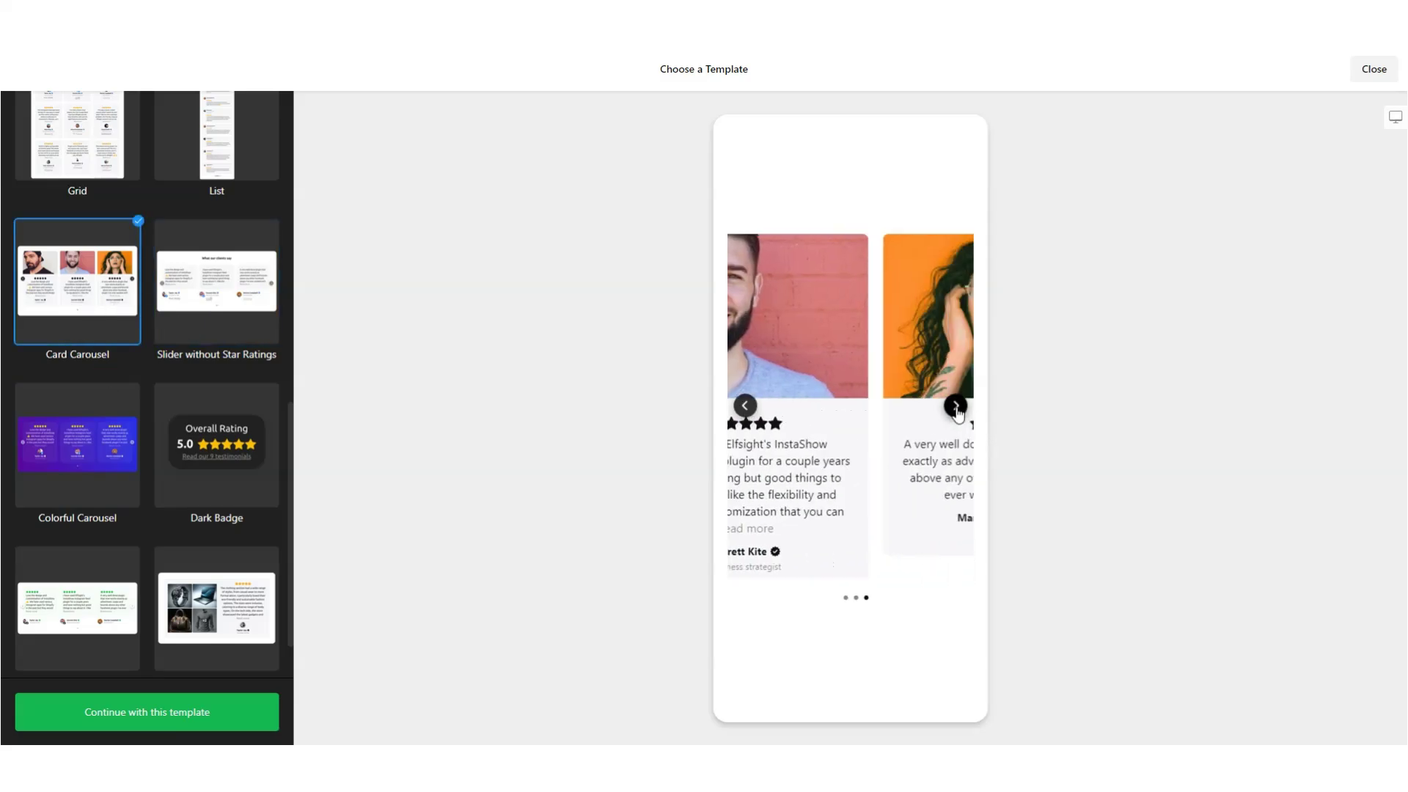
Preview the List template and the Grid template in mobile view
scroll(252, 305, "up", 3)
left_click(252, 308)
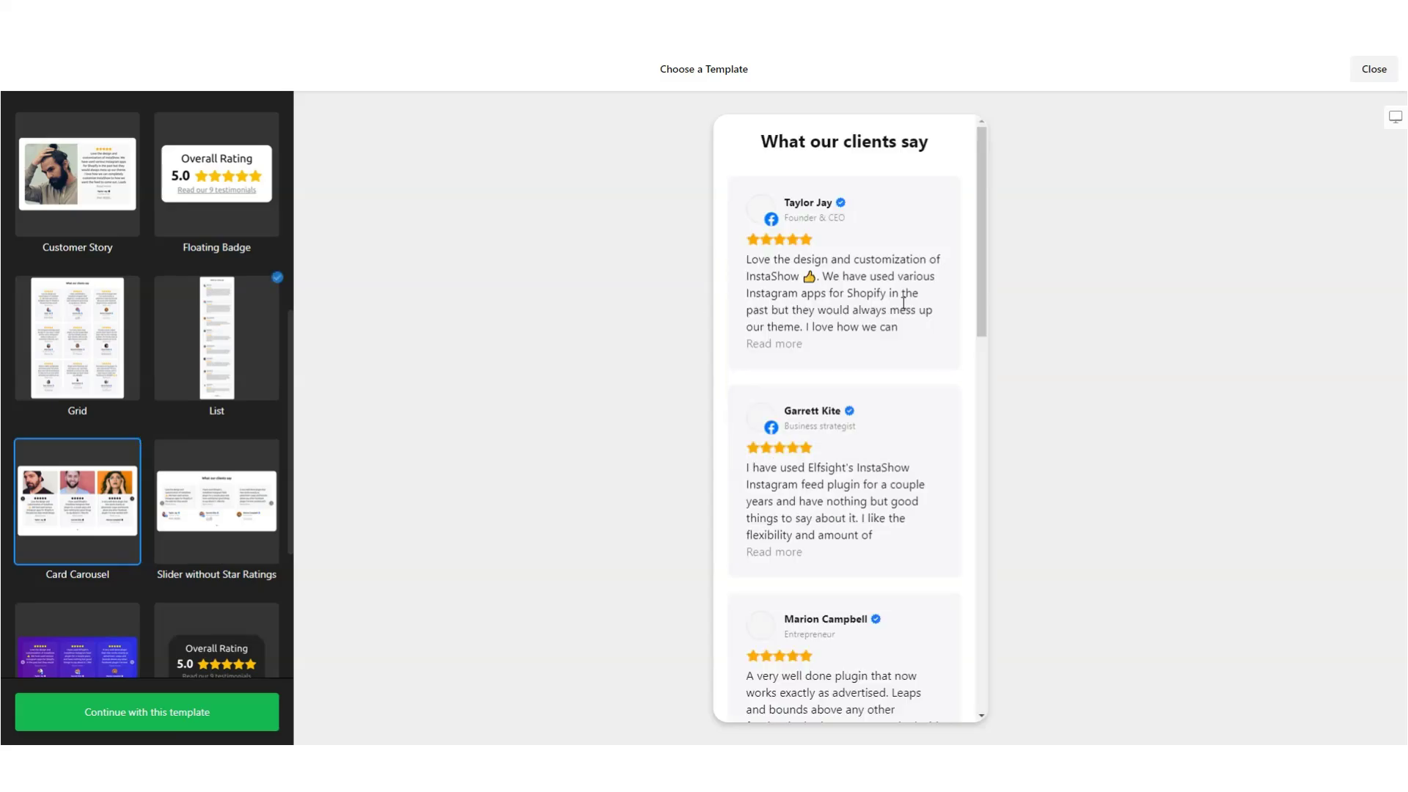
left_click(91, 335)
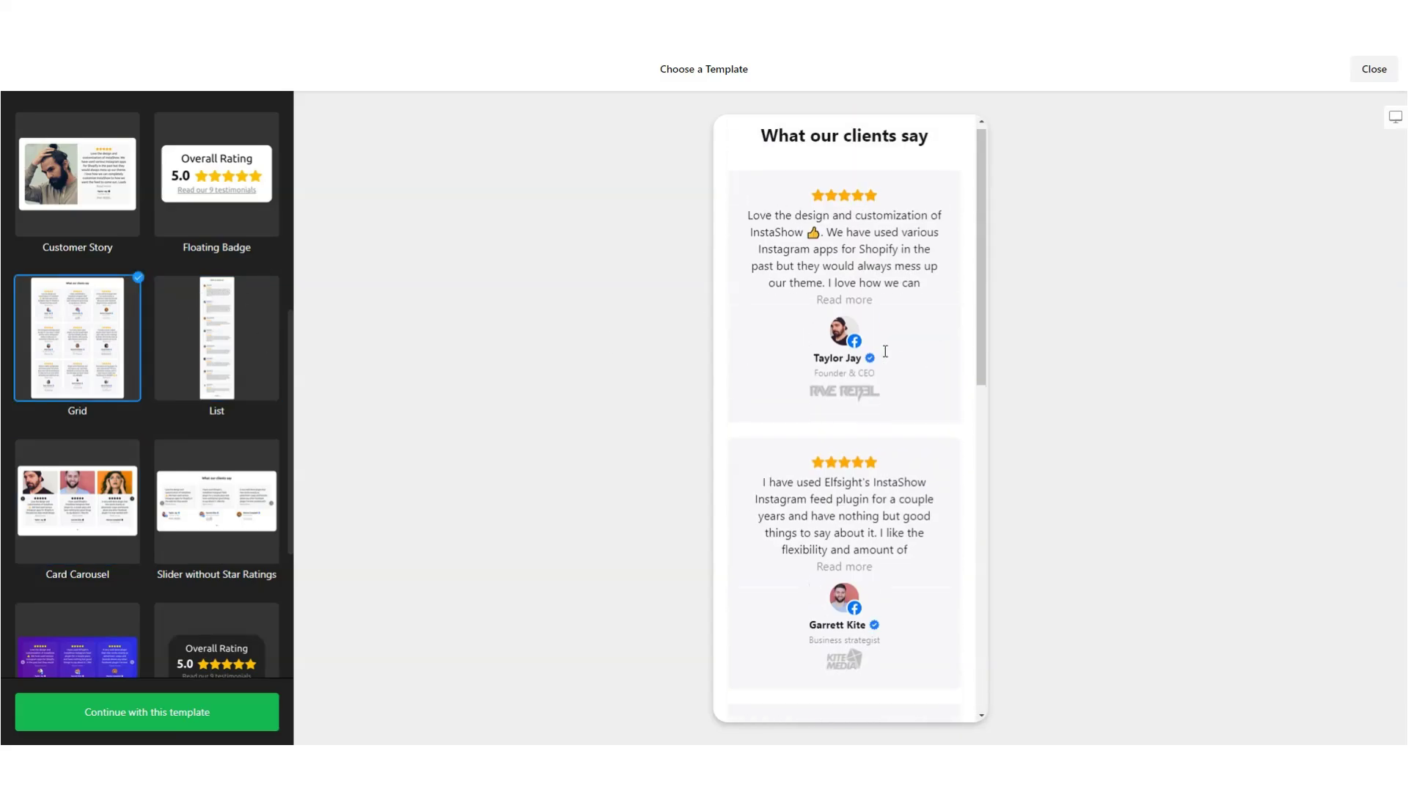
Preview the Floating Badge template in mobile view, opening its testimonials list and closing it
scroll(185, 222, "up", 4)
left_click(226, 430)
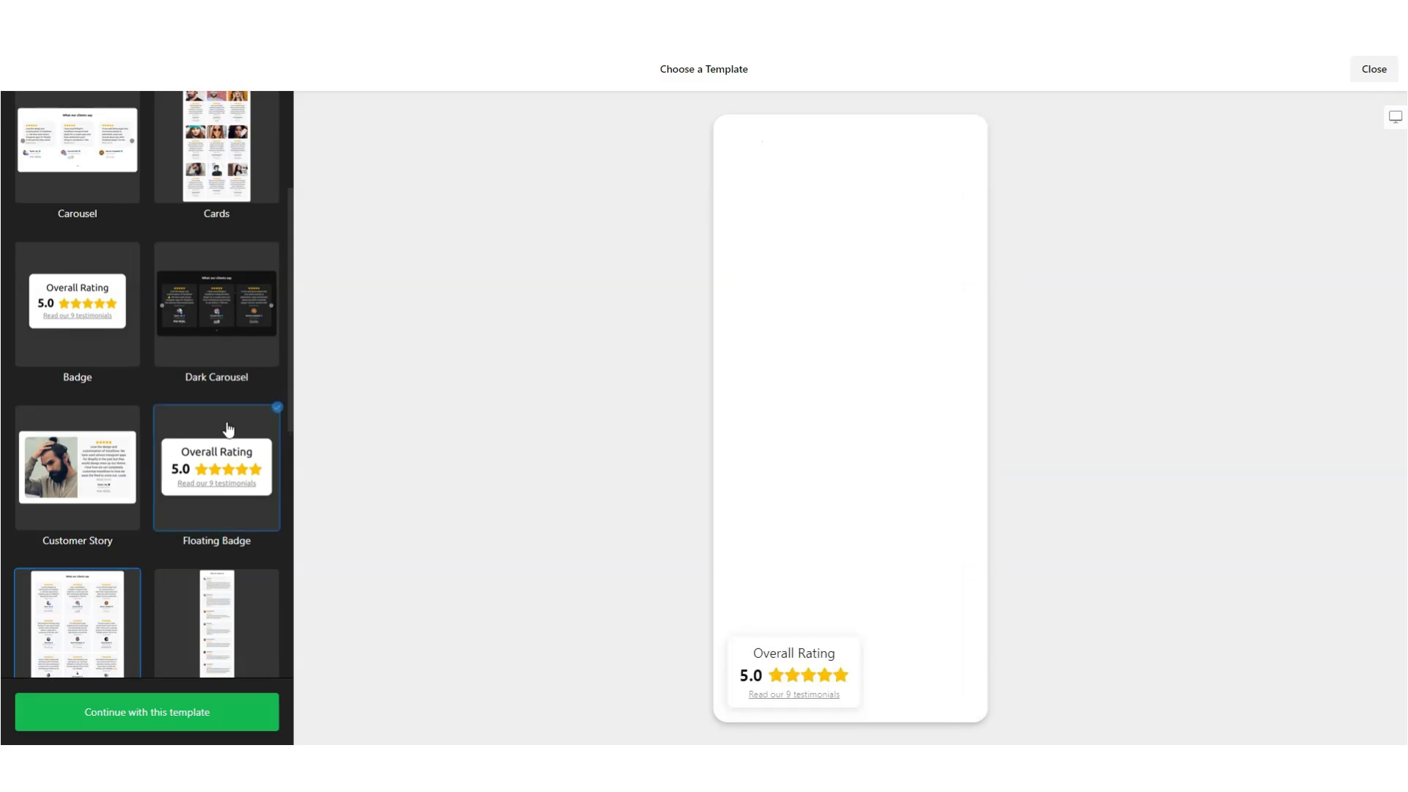
left_click(811, 662)
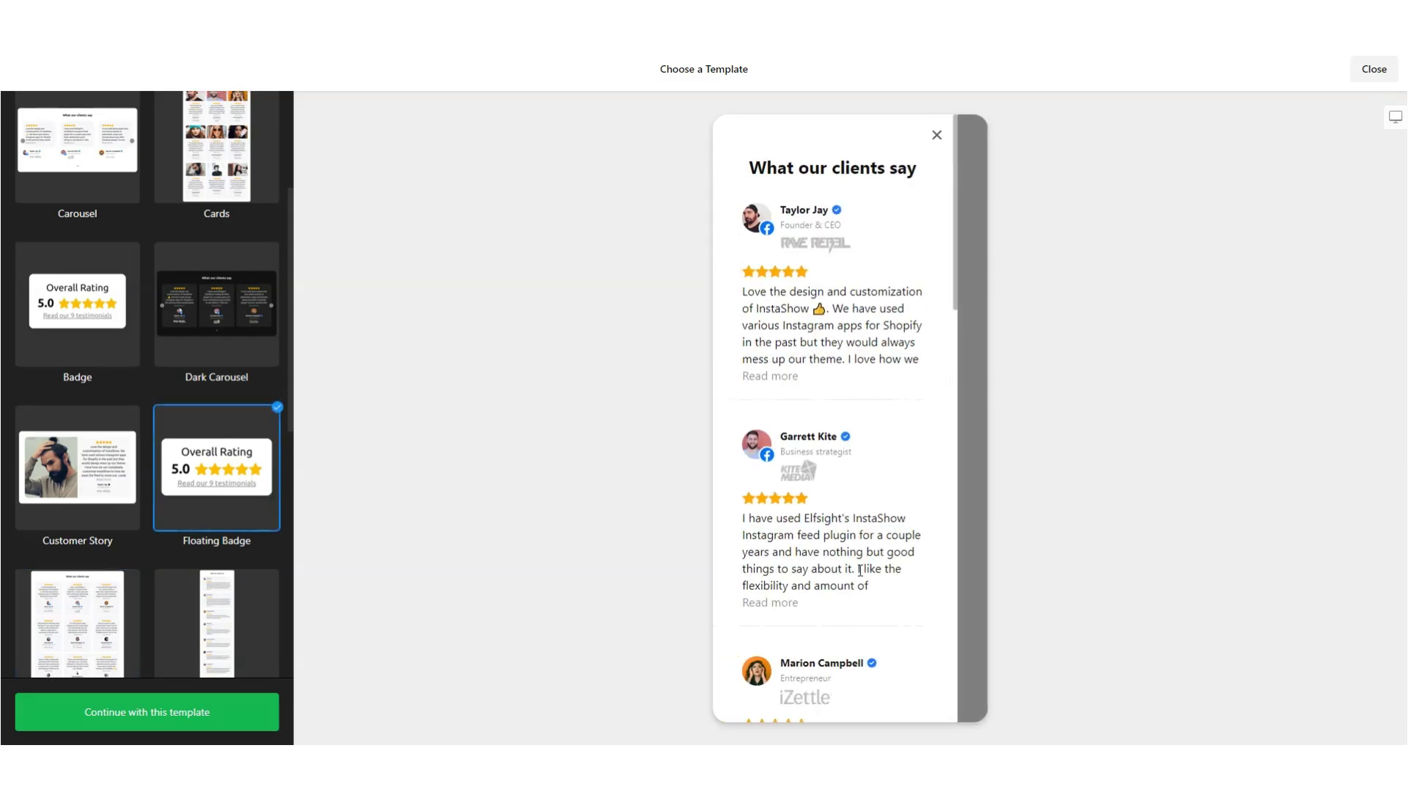
left_click(938, 134)
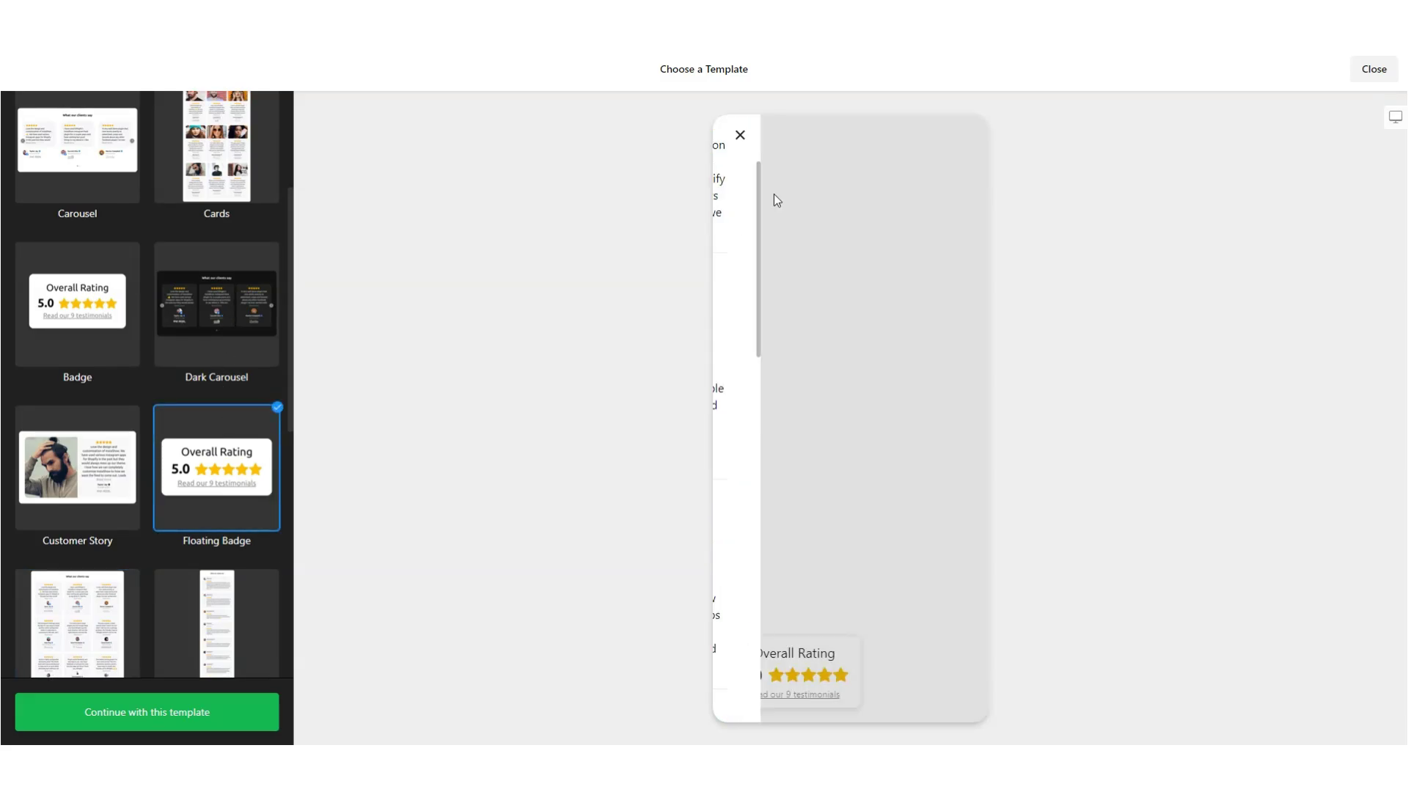
Preview the Customer Story template in mobile view, viewing its testimonial in full and closing it
left_click(112, 458)
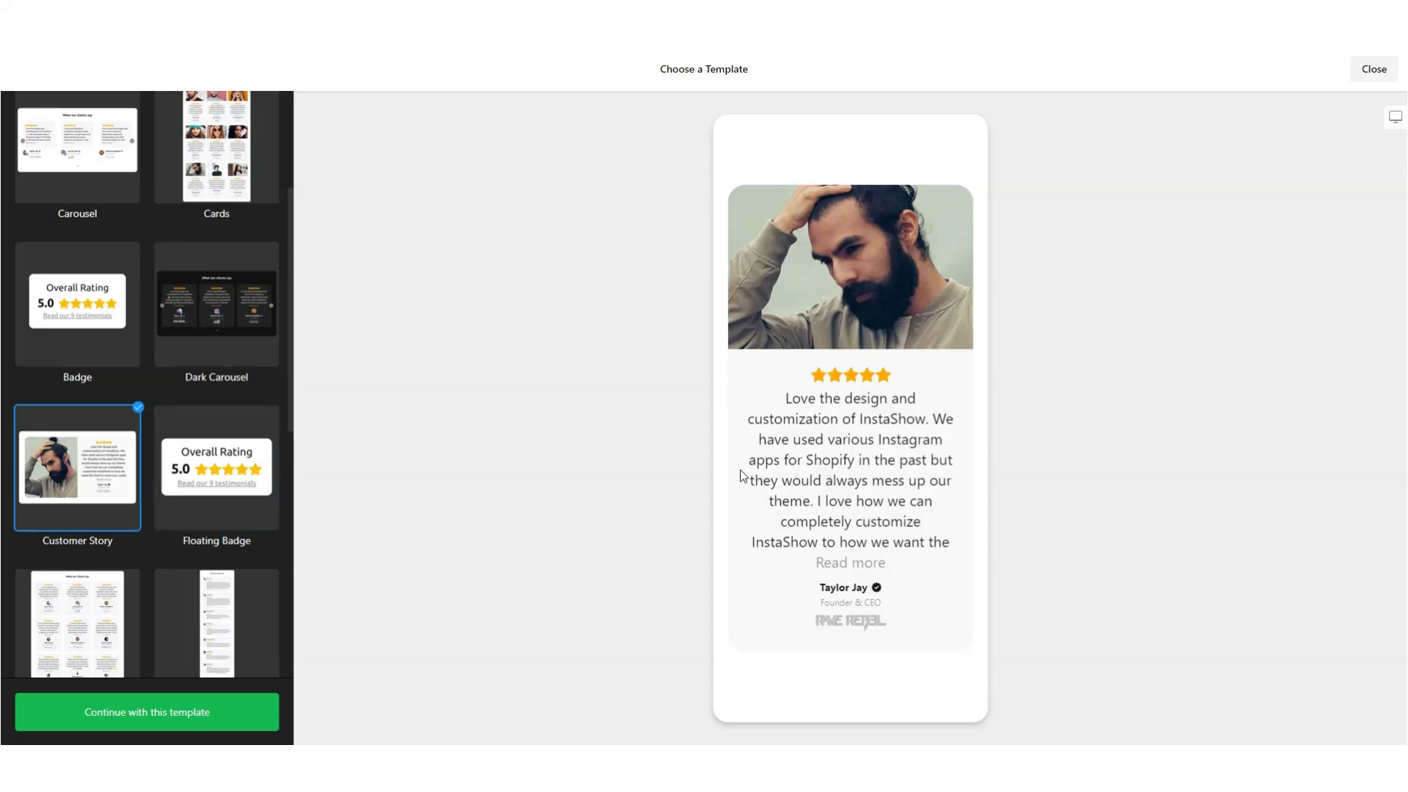
left_click(838, 562)
left_click(965, 137)
Preview the Dark Carousel template in mobile view, advancing two slides and viewing the third testimonial in full
left_click(205, 302)
left_click(941, 430)
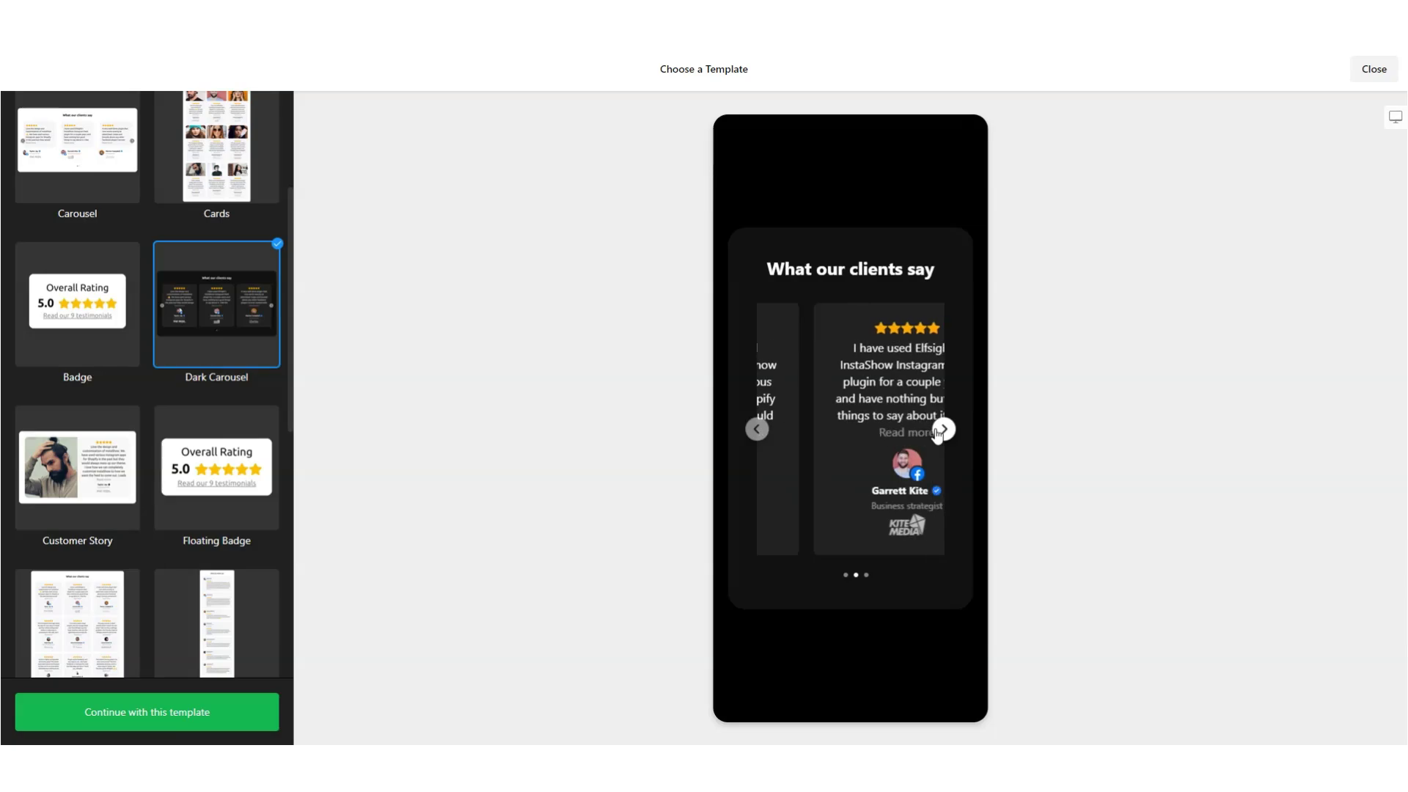
left_click(941, 429)
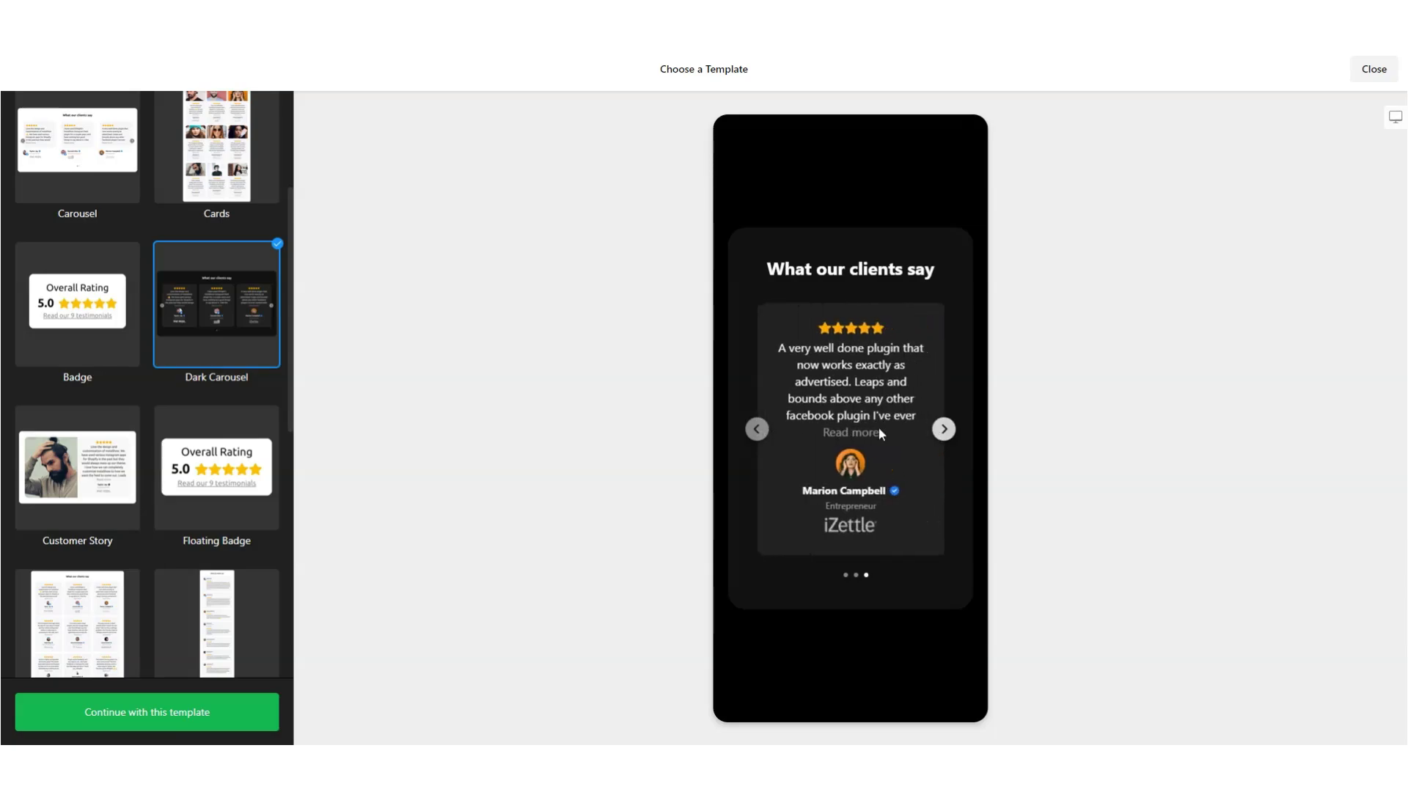
left_click(851, 434)
left_click(966, 135)
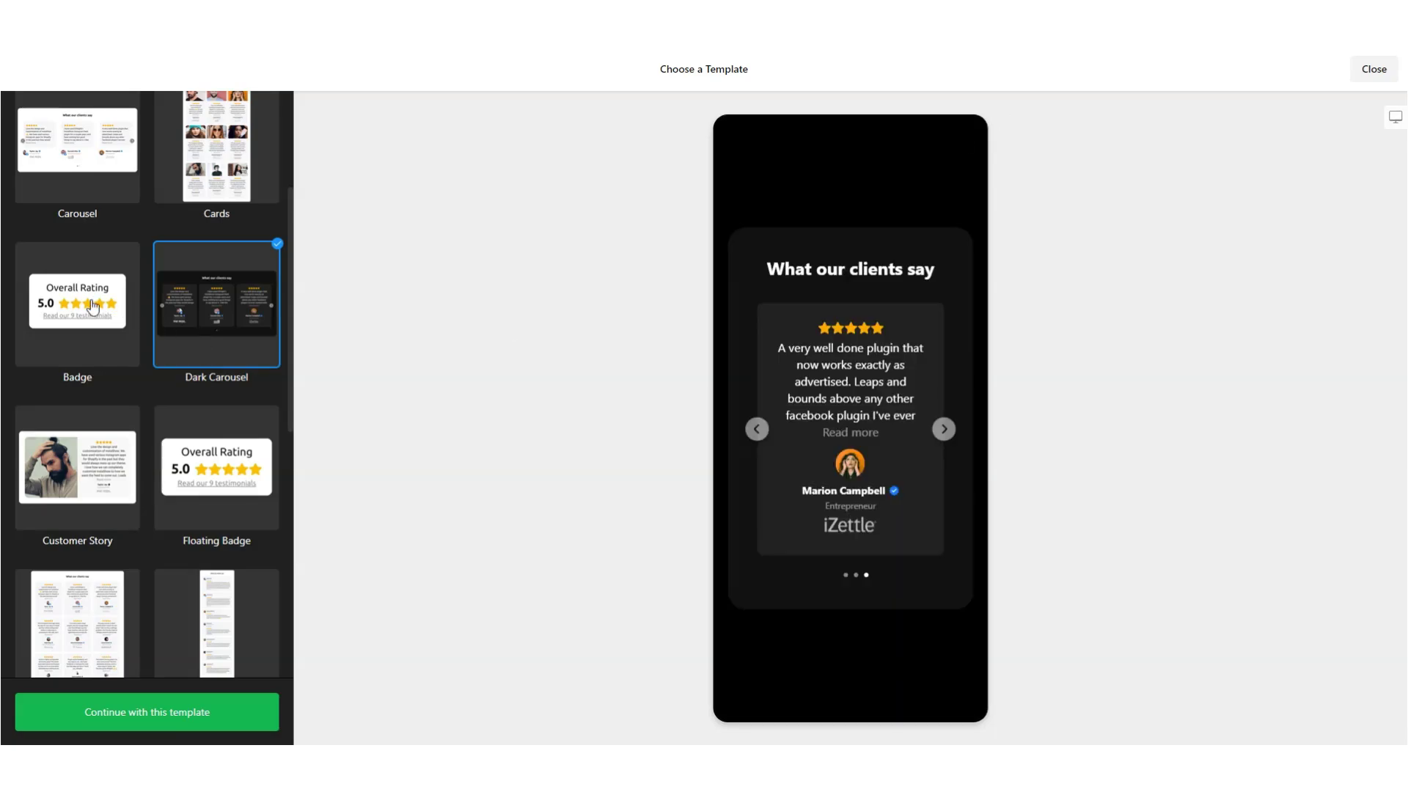
Preview the Badge template in mobile view, browsing the testimonials list it opens and closing it
left_click(92, 307)
left_click(812, 440)
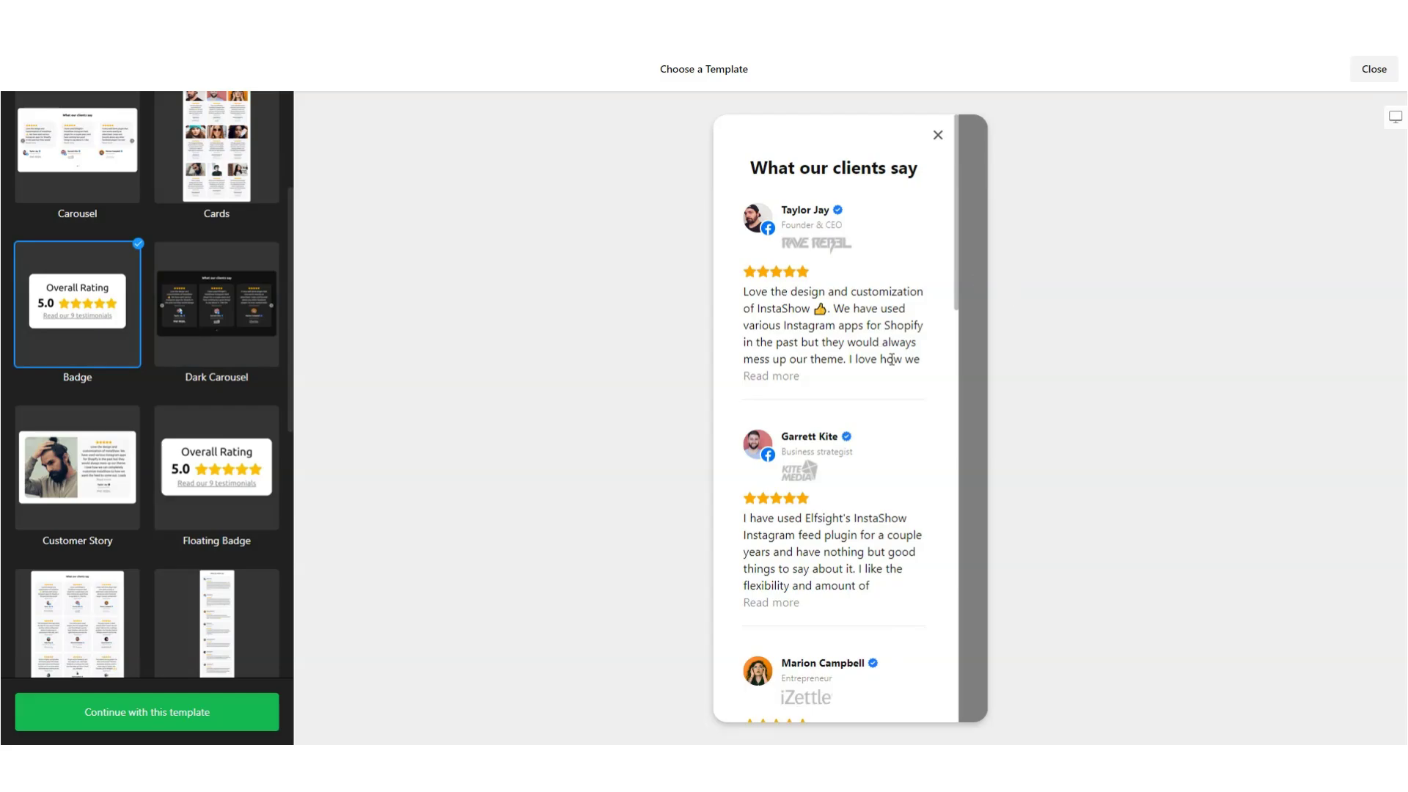
scroll(880, 293, "down", 3)
left_click(938, 137)
Preview the Cards template in mobile view, viewing the first testimonial in full and closing it
scroll(220, 352, "up", 2)
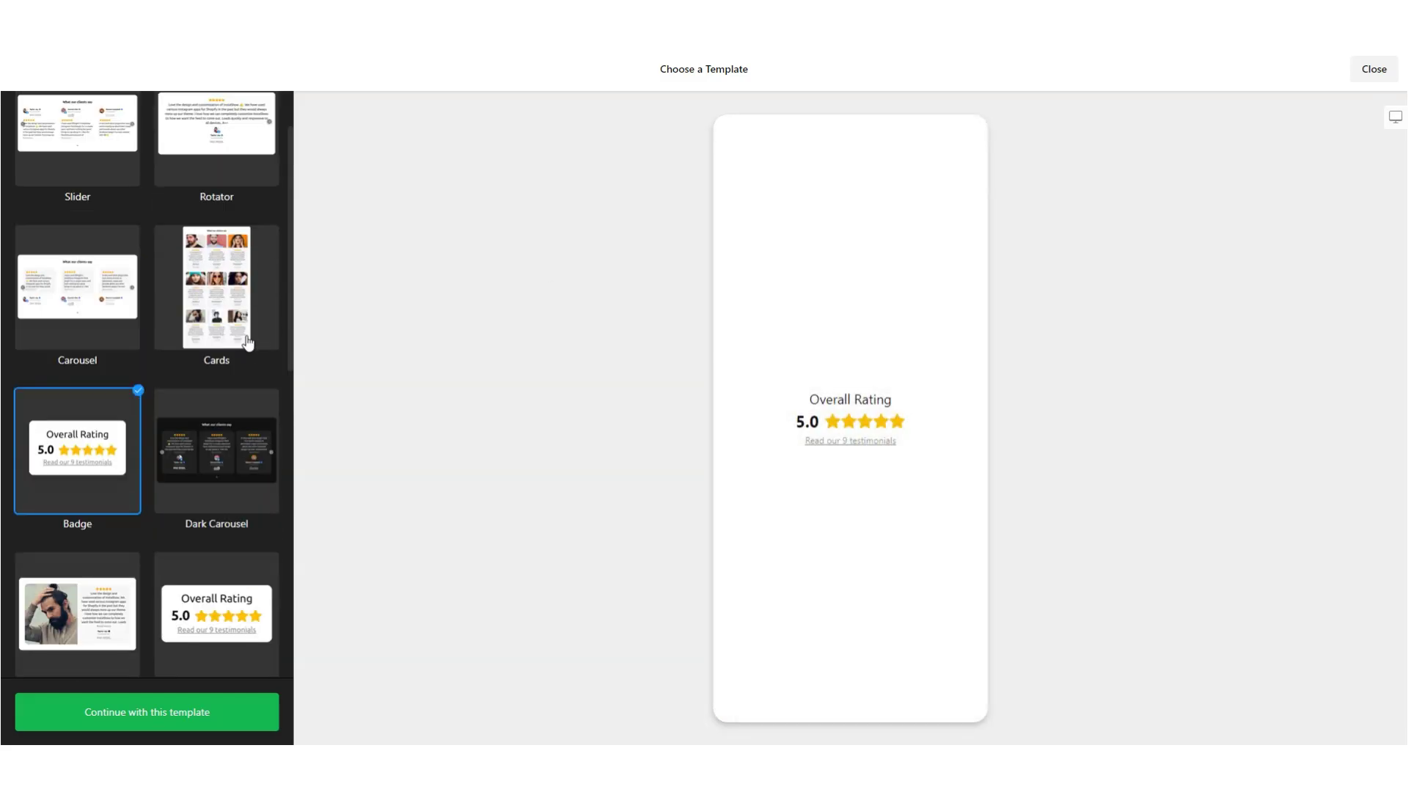
left_click(245, 345)
left_click(855, 480)
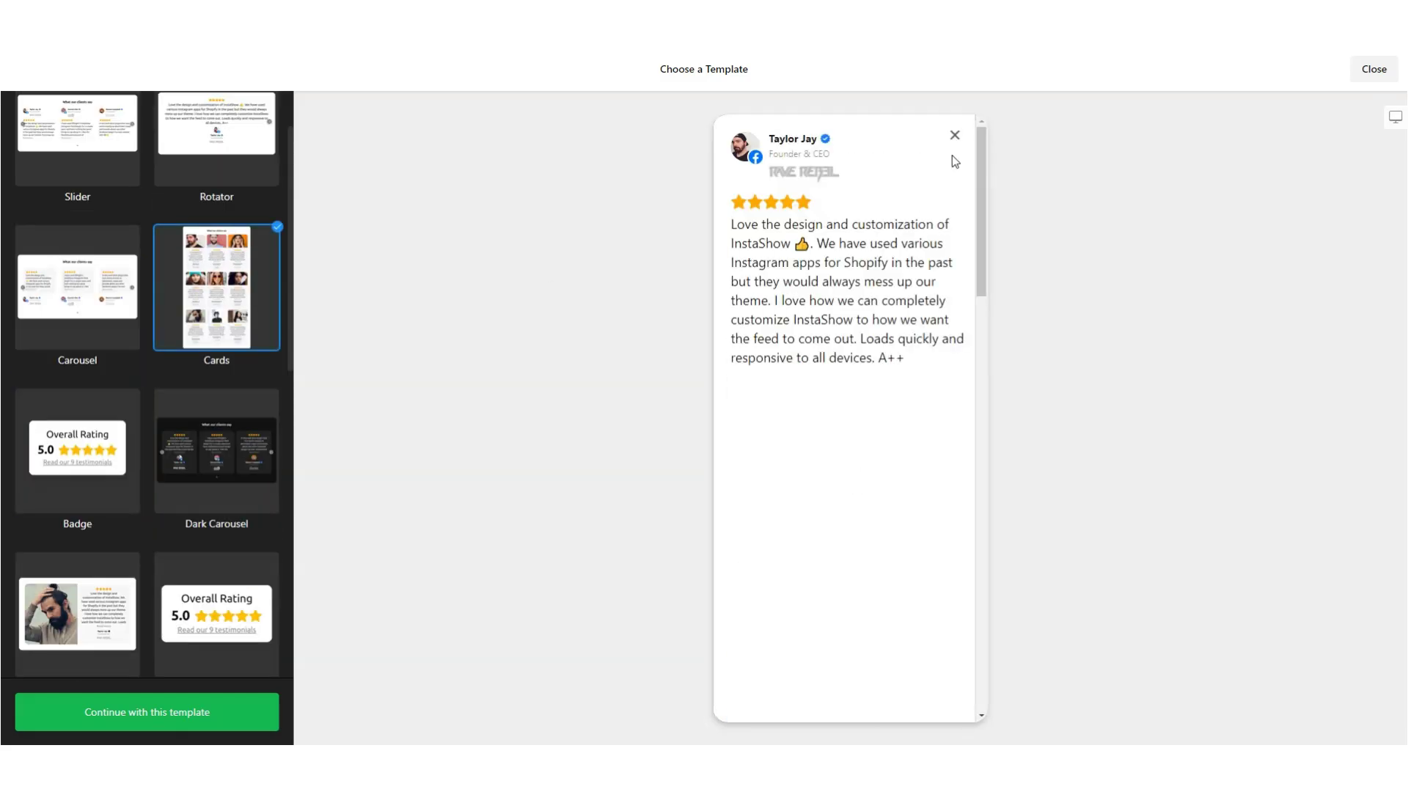
left_click(955, 137)
Preview the Carousel template in mobile view, viewing the first testimonial in full and closing it
left_click(163, 281)
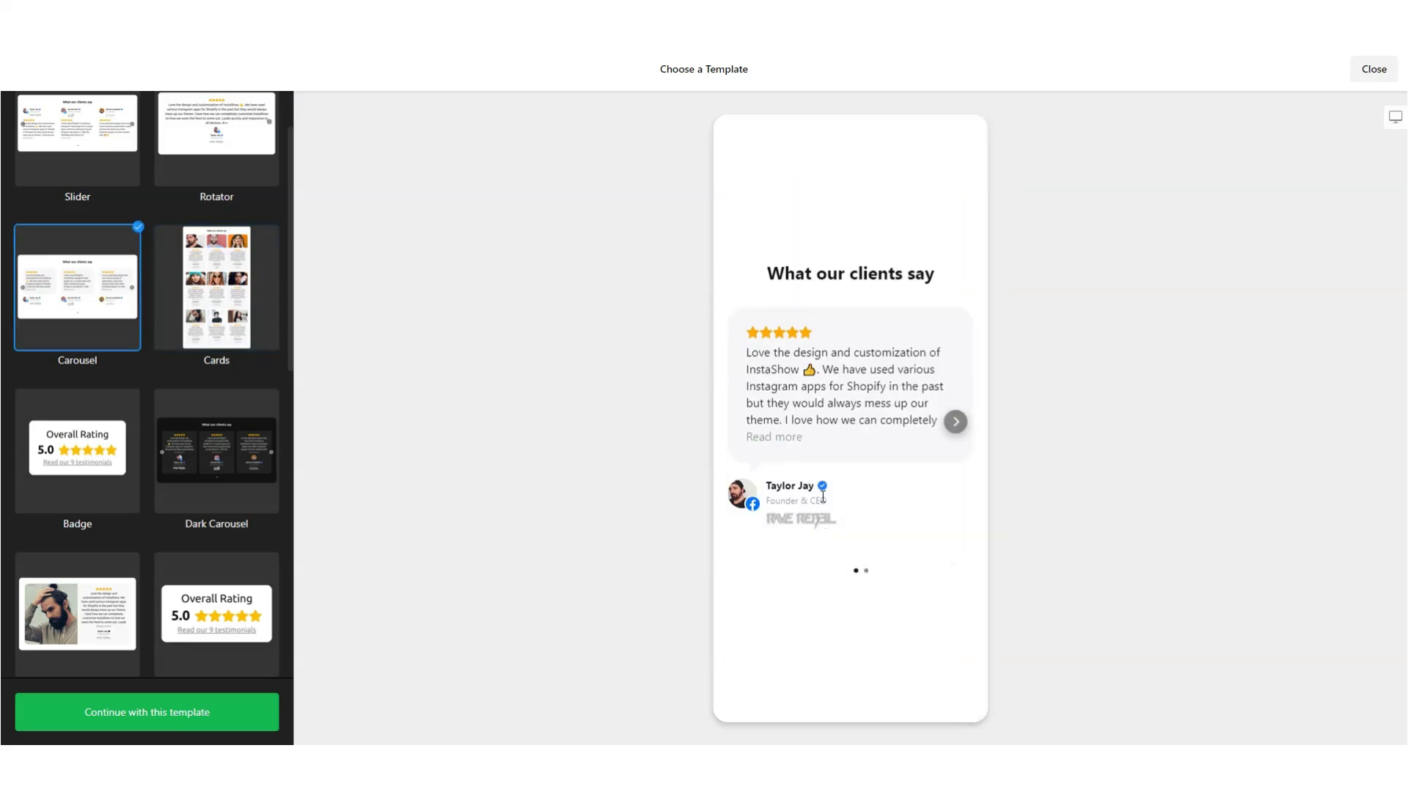
left_click(773, 440)
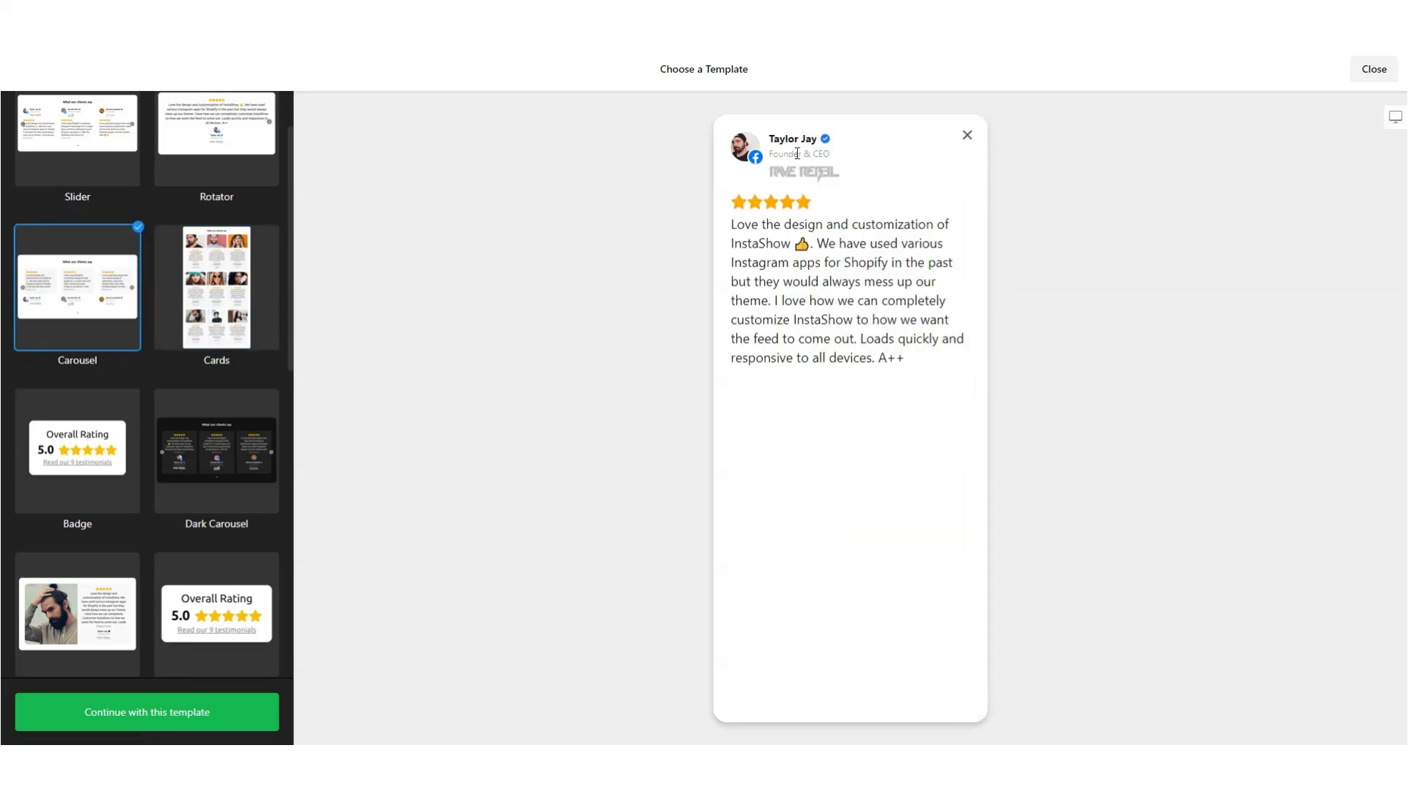
left_click(967, 135)
Preview the Rotator template in mobile view, advancing two slides
scroll(212, 334, "up", 2)
left_click(217, 232)
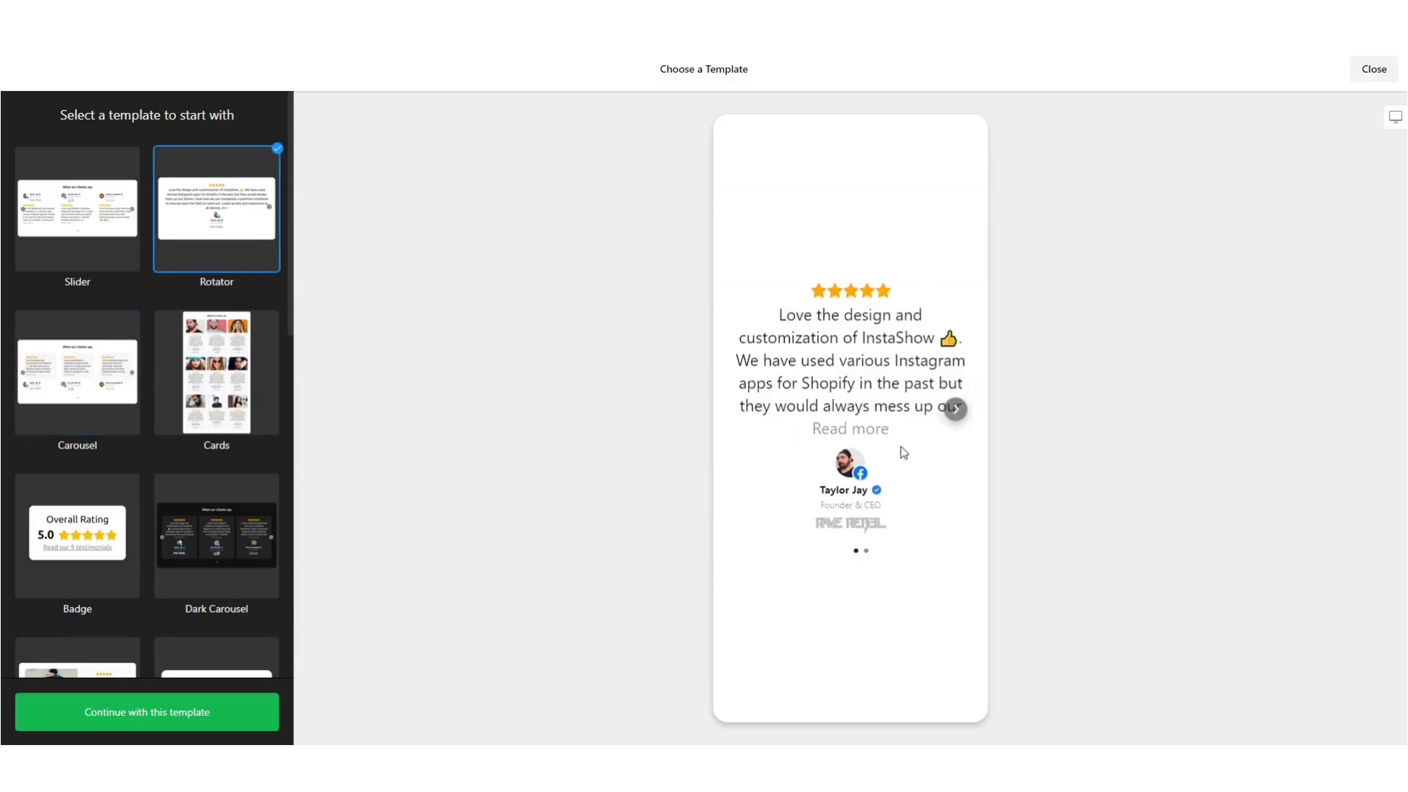
left_click(960, 414)
left_click(960, 414)
Preview the Slider template in mobile view, advancing through five slides
left_click(109, 208)
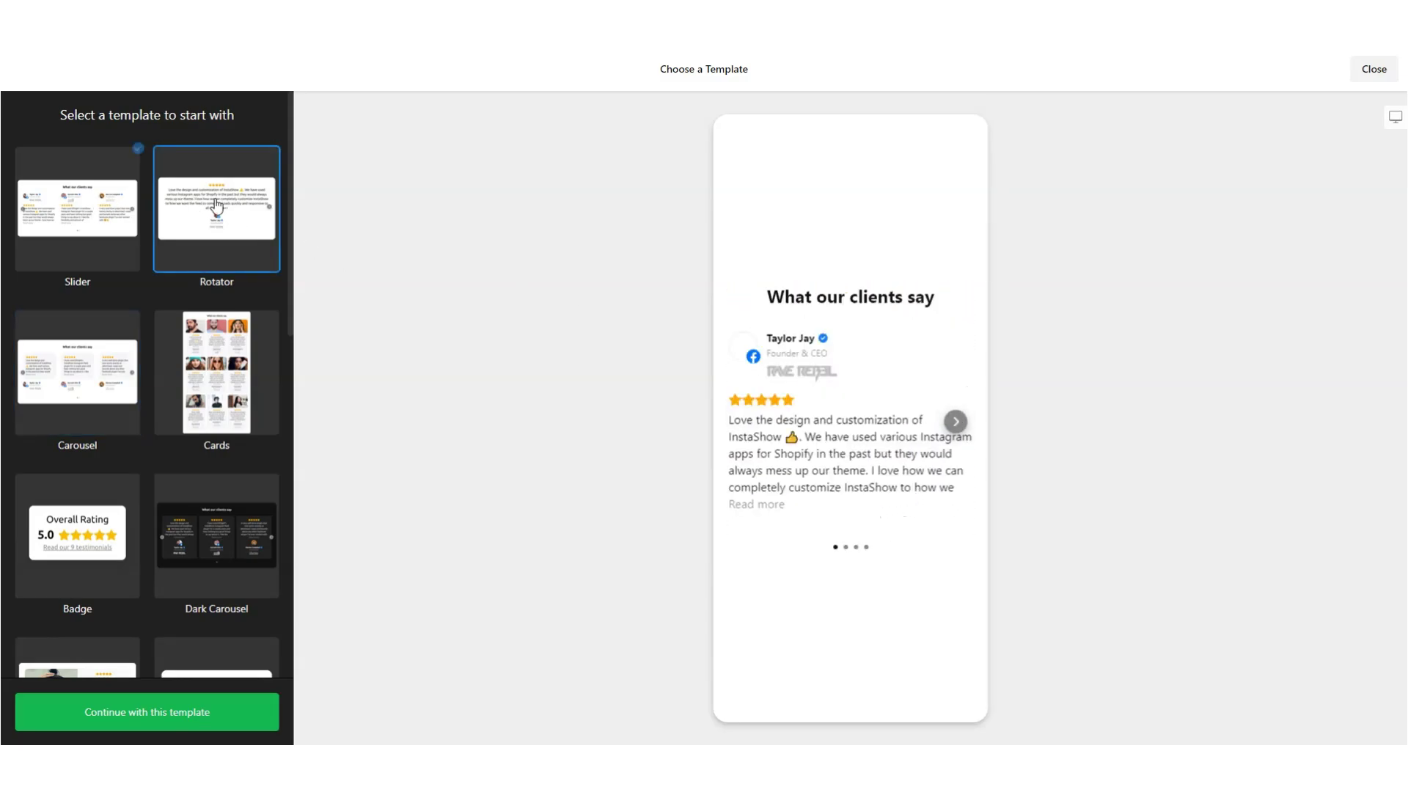
left_click(955, 422)
left_click(955, 422)
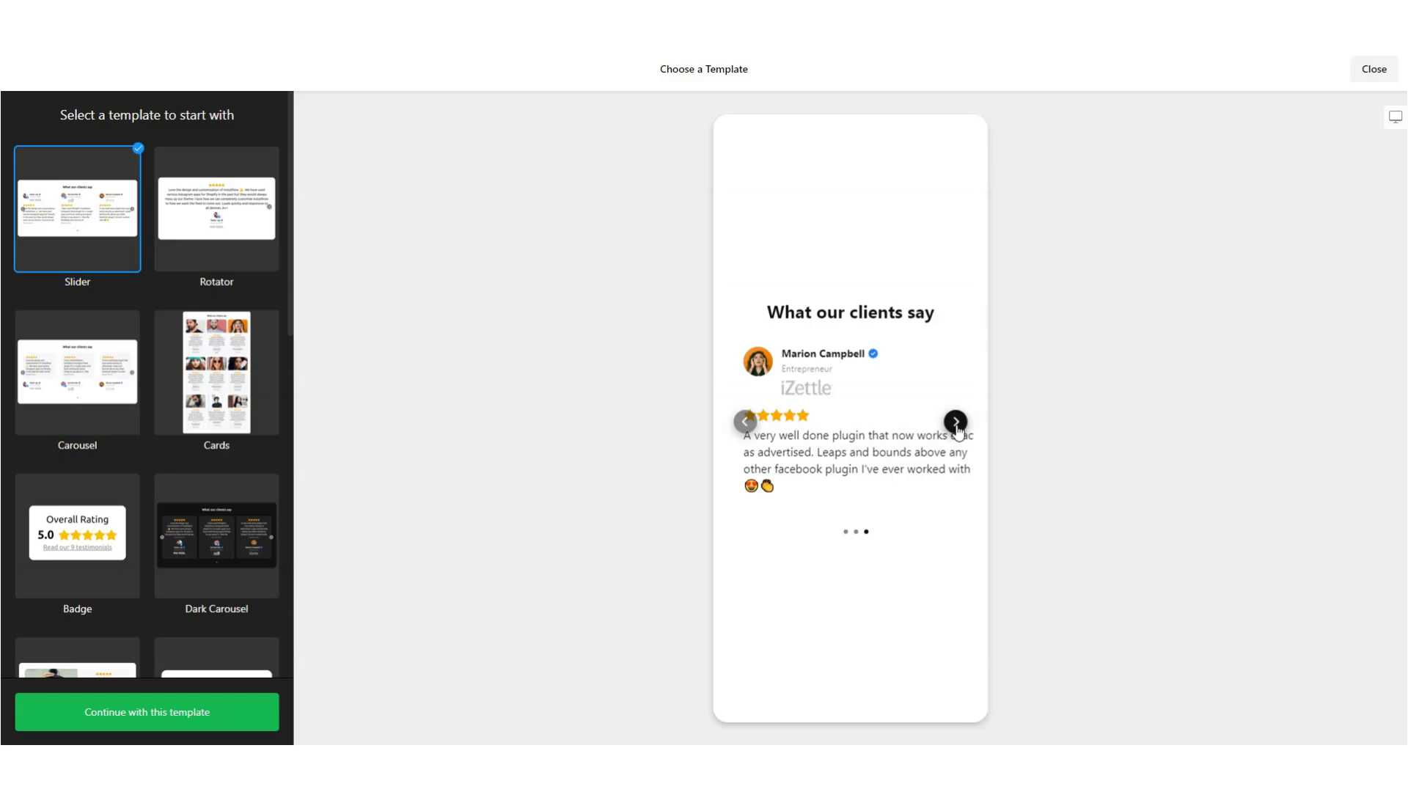
left_click(956, 422)
left_click(955, 422)
left_click(955, 422)
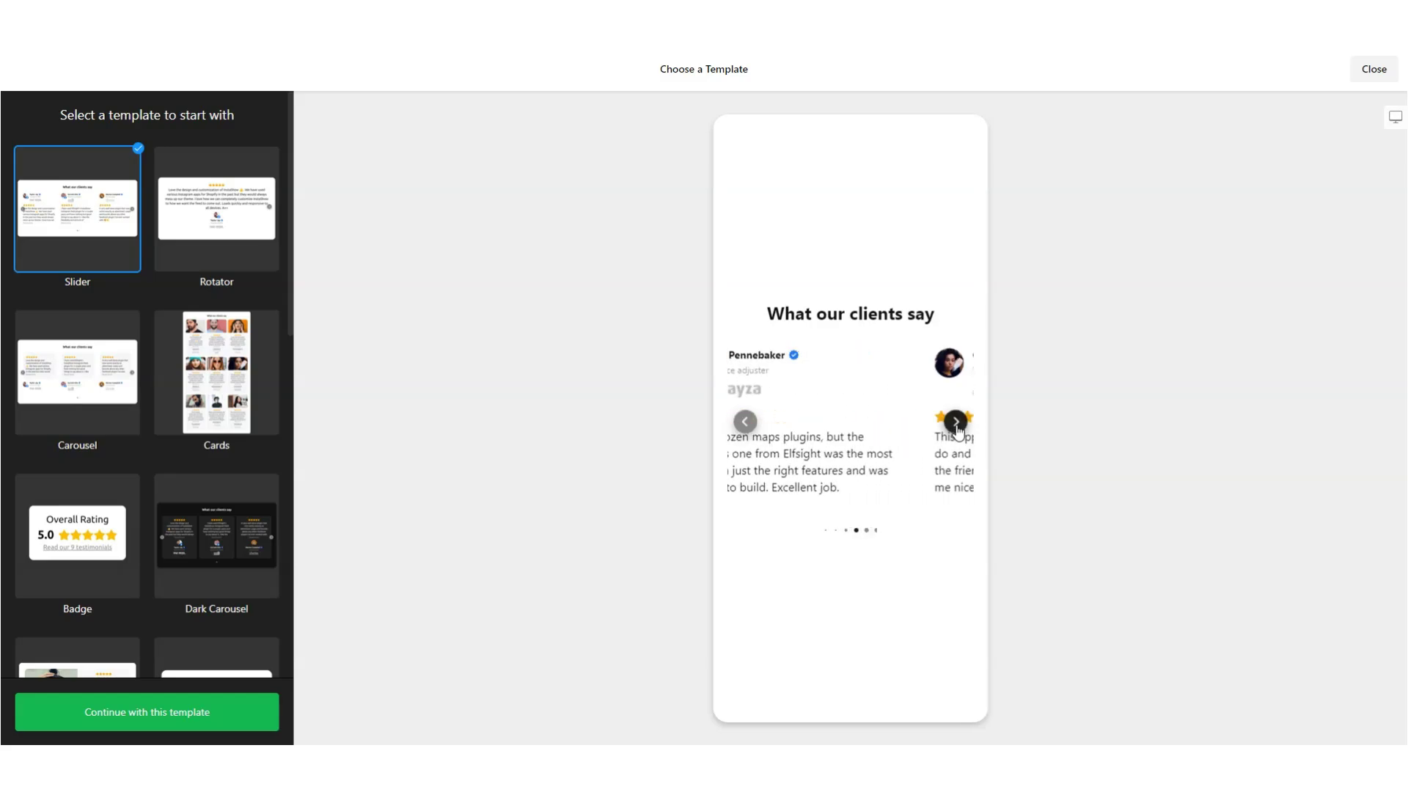
Check the Slider template's slides in the desktop preview and continue with that template to create the widget
left_click(1396, 118)
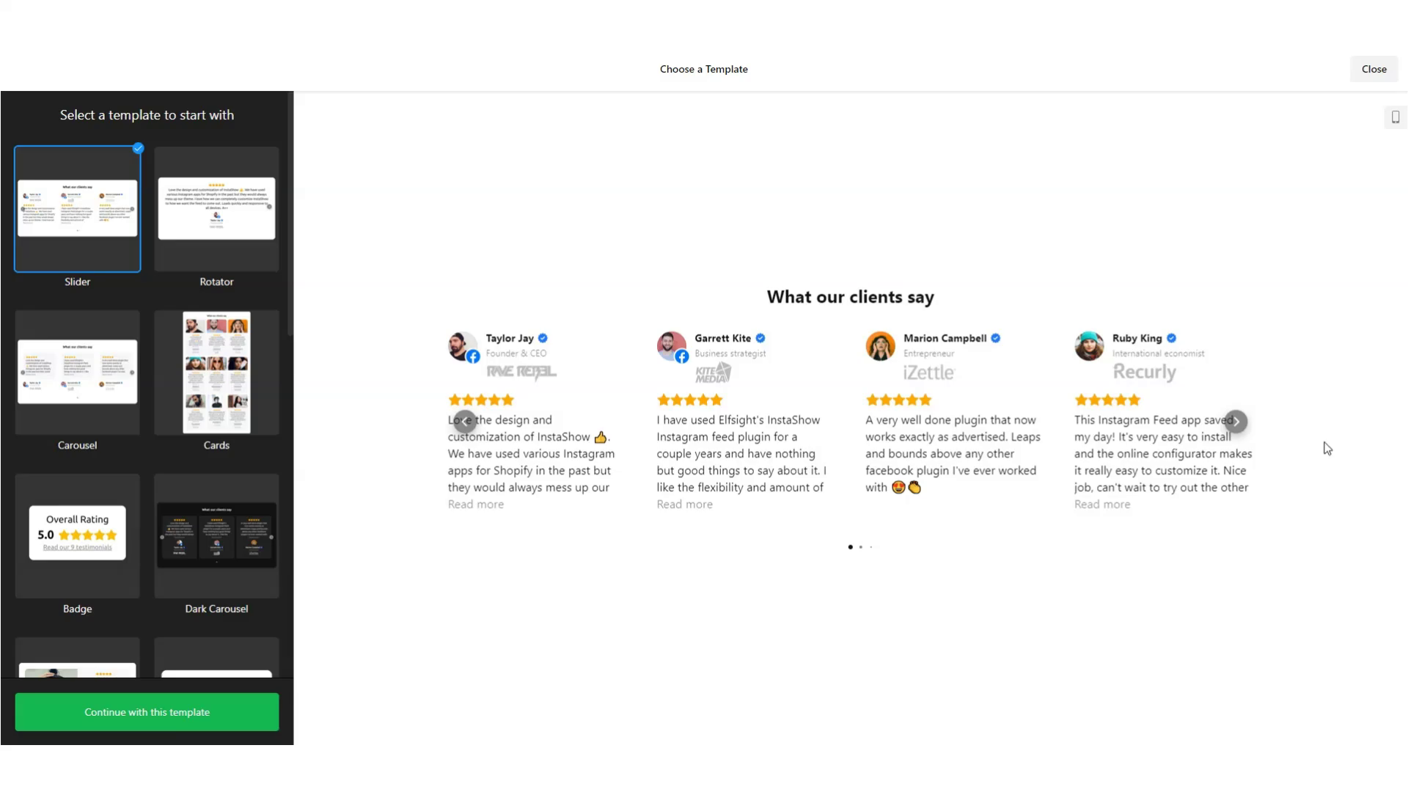
left_click(1236, 422)
left_click(1236, 422)
left_click(171, 718)
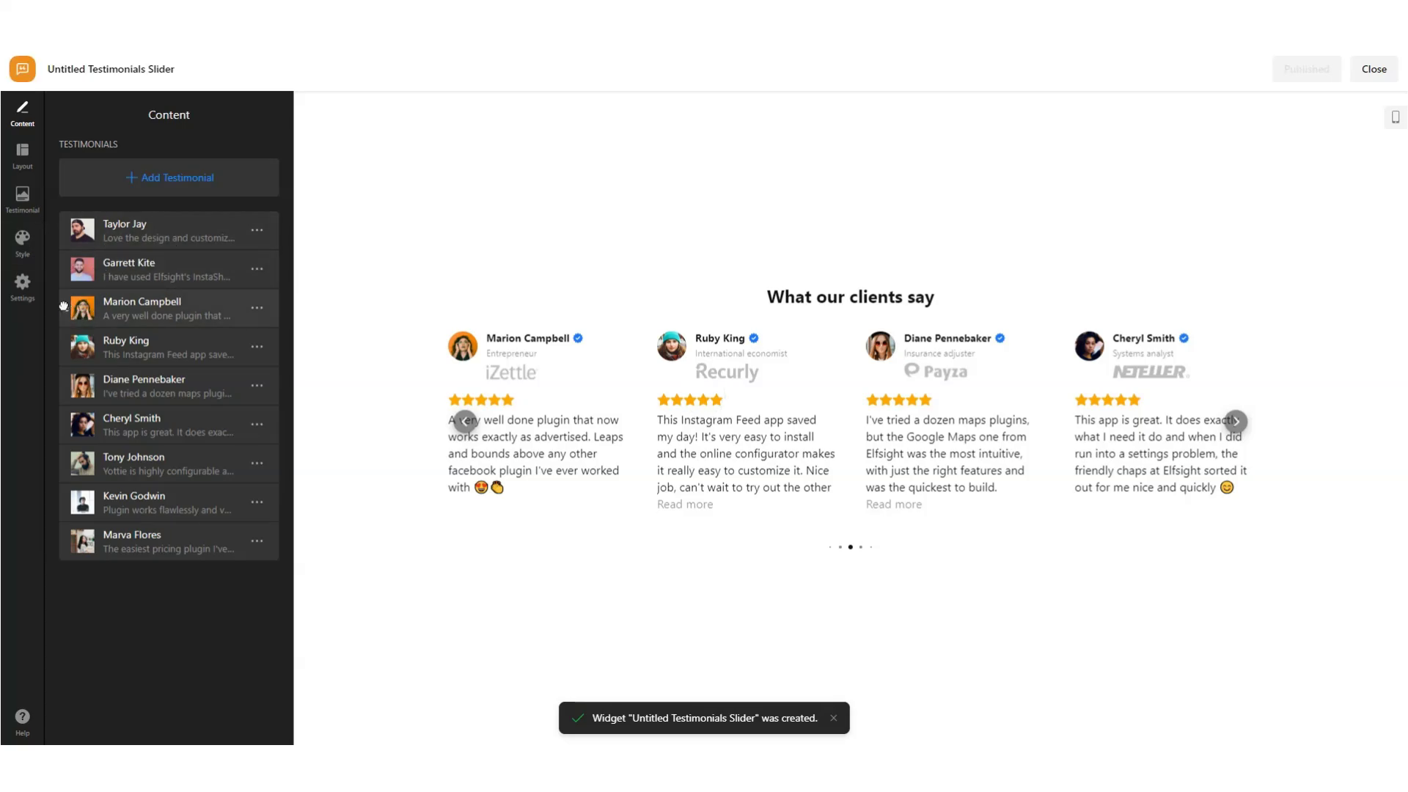
Move the third testimonial in the content list up to second place
left_click_drag(73, 273, 73, 270)
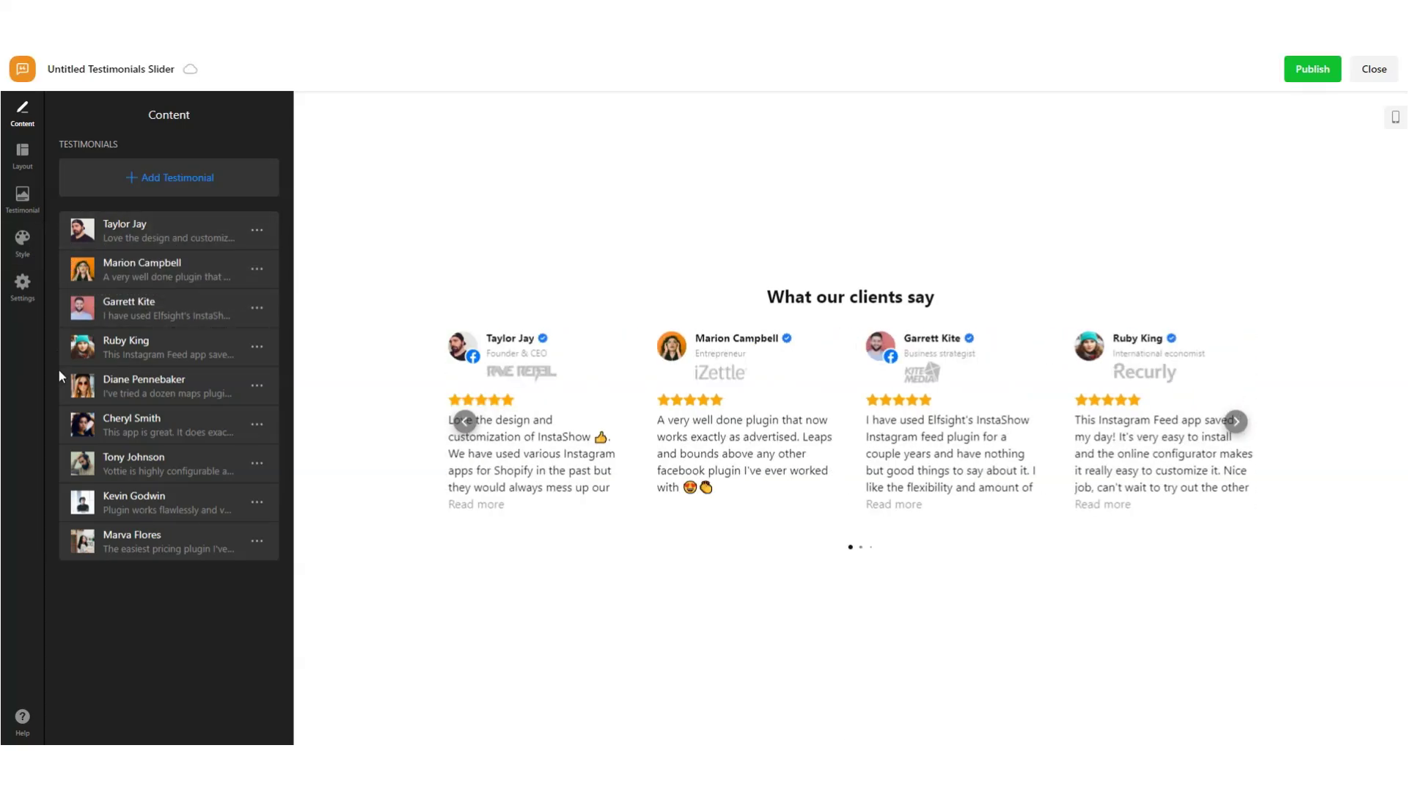
Reorder the testimonials, moving the fifth entry to second place and the "This Instagram Feed app" entry to the end of the list
left_click_drag(64, 380, 64, 268)
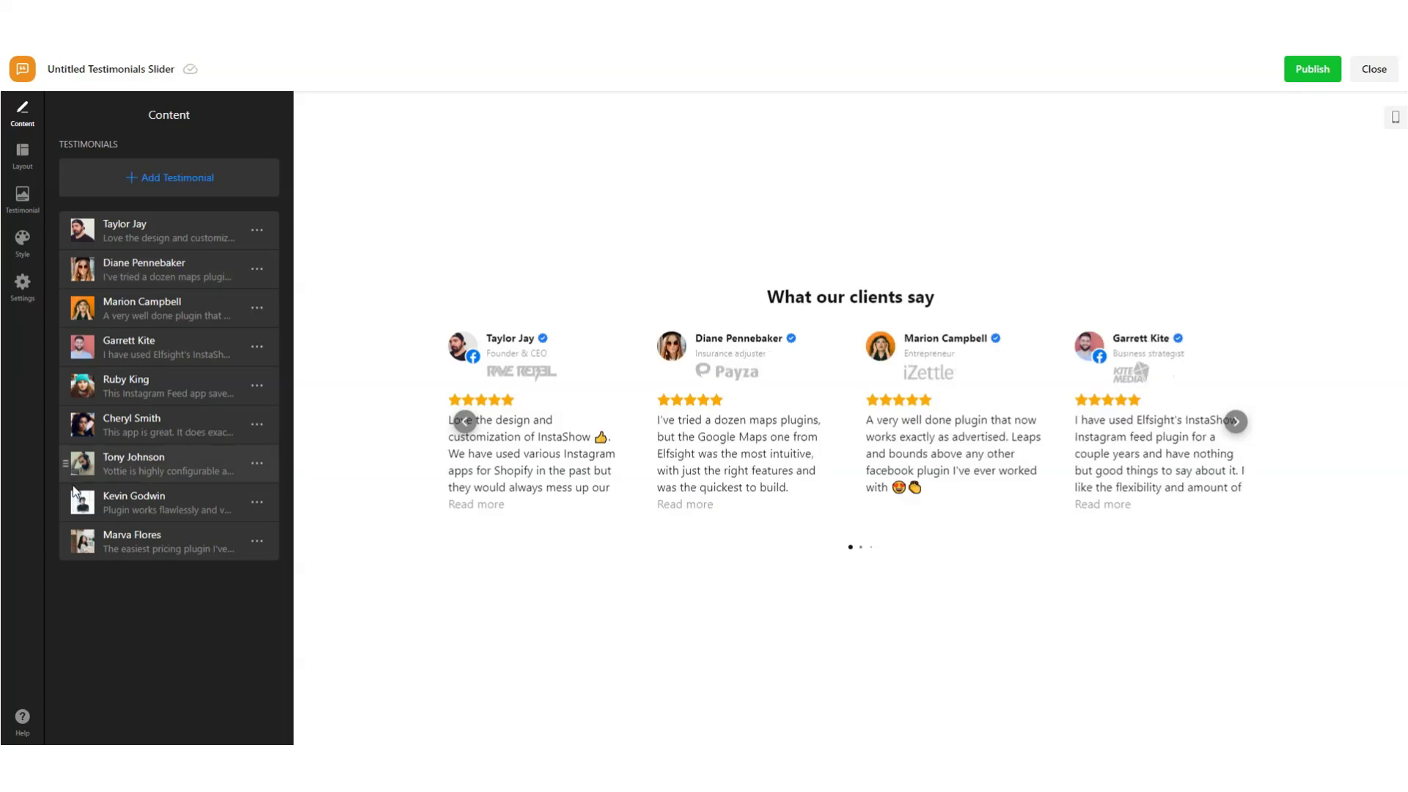
left_click_drag(65, 462, 65, 384)
left_click_drag(64, 424, 86, 542)
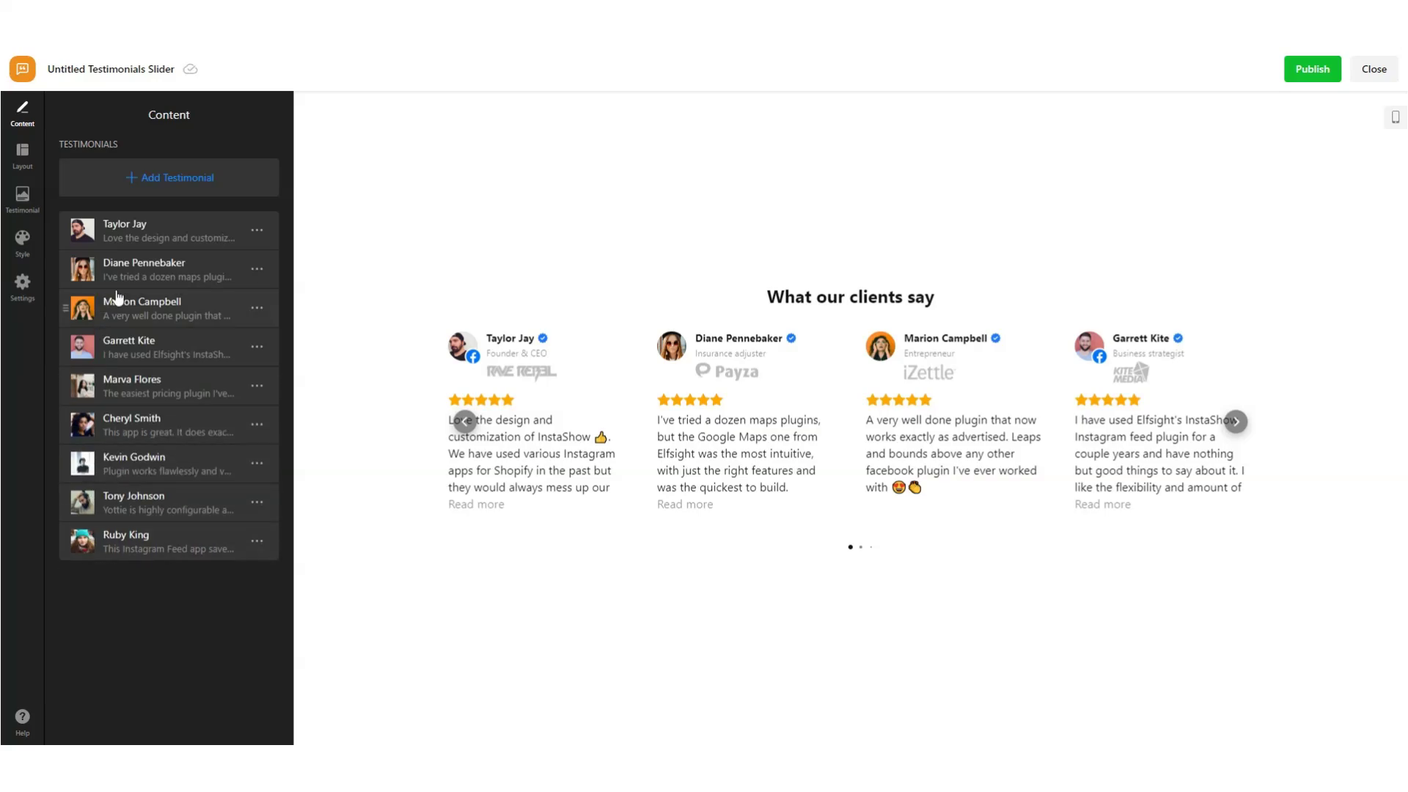
Open the first testimonial for editing and make the word "Shopify" bold in its text
left_click(151, 239)
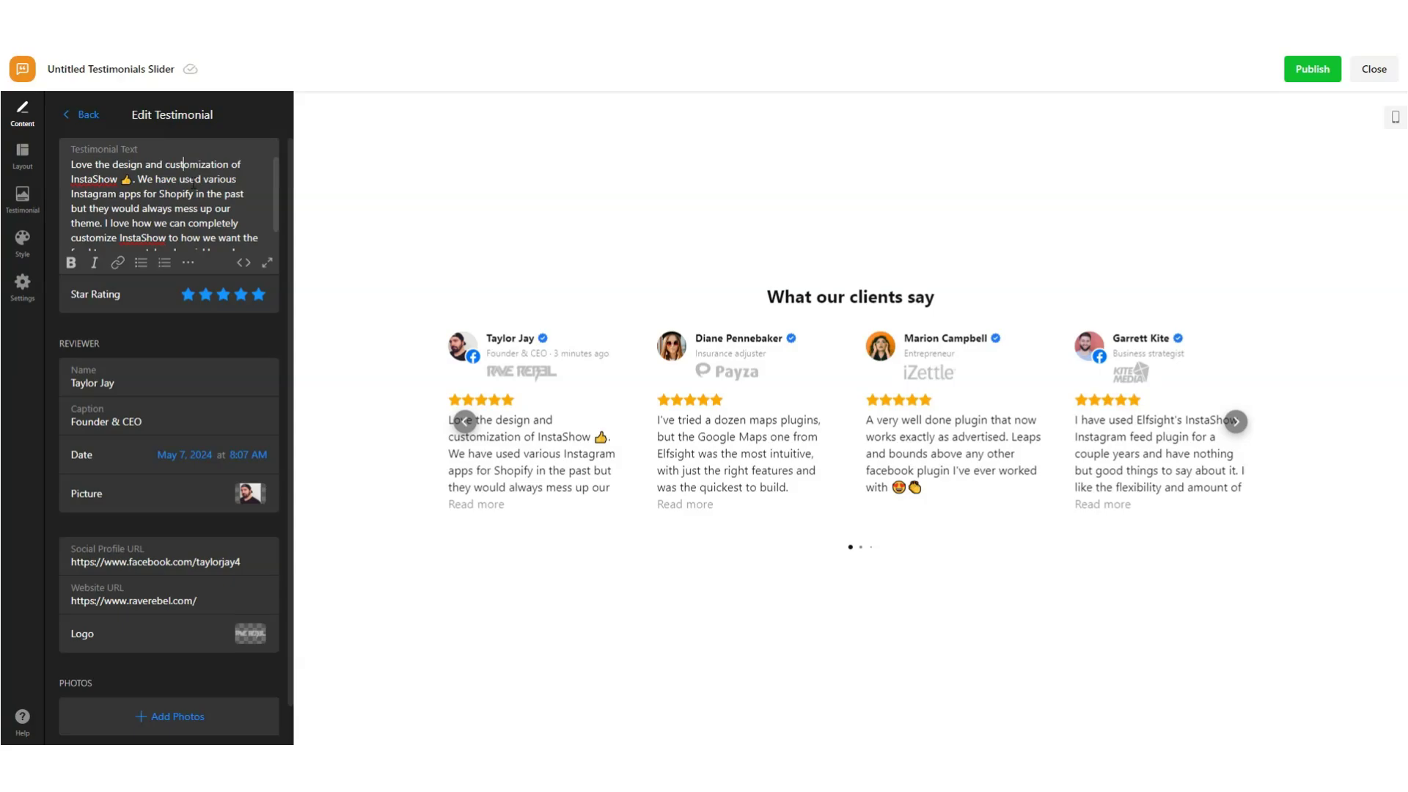
double_click(166, 196)
left_click(175, 208)
left_click_drag(158, 189, 188, 193)
left_click(72, 264)
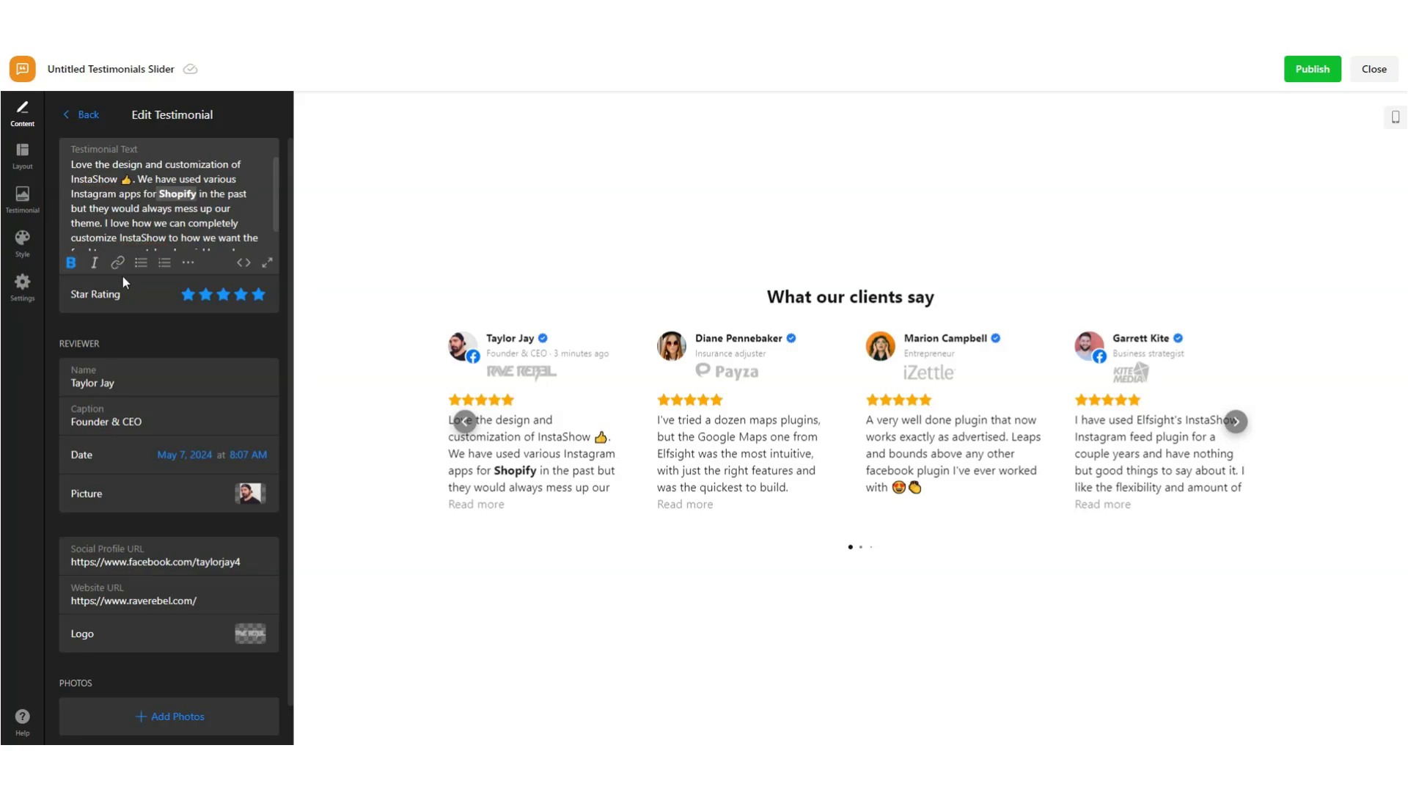
left_click(119, 265)
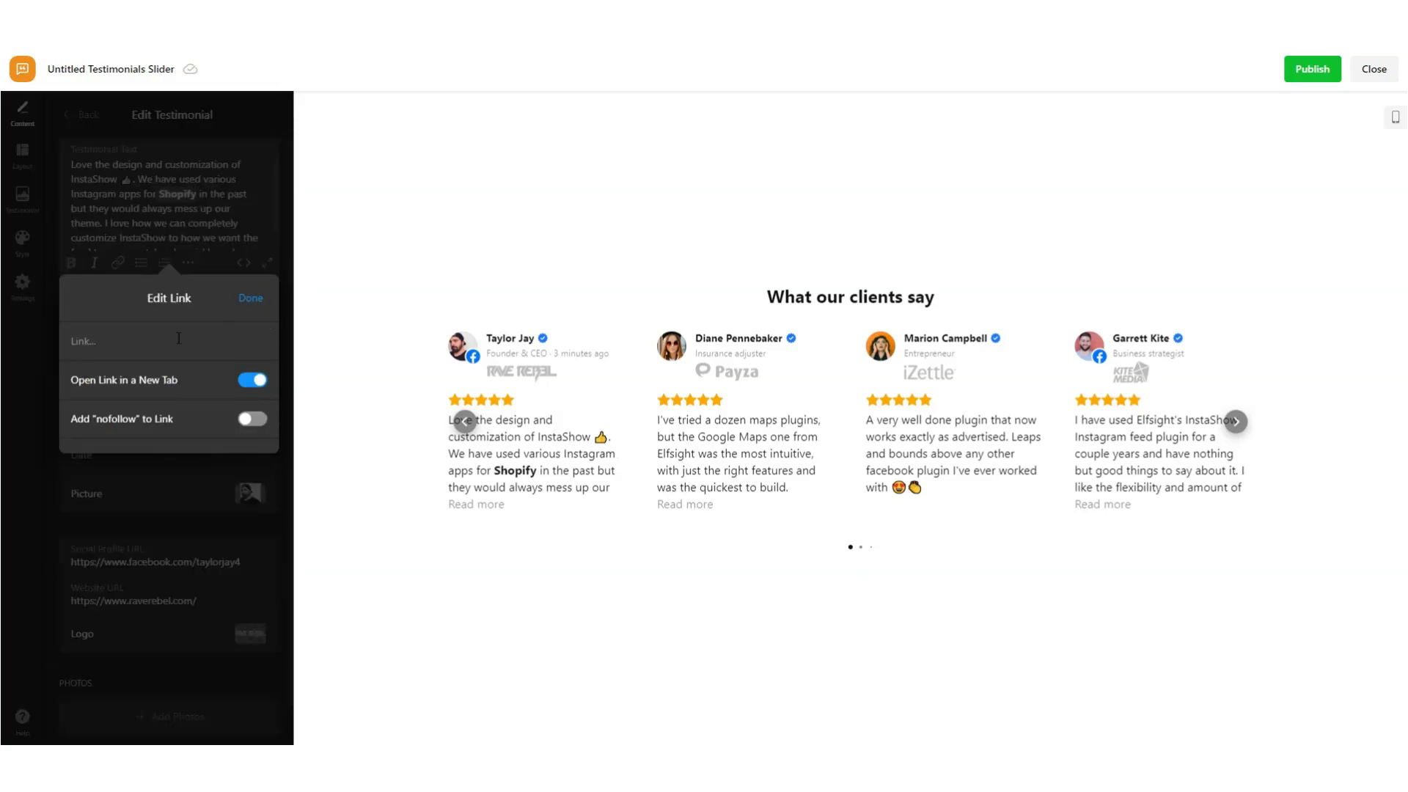
left_click(102, 350)
type("https://www.pitiya.com/")
type("go/shopify")
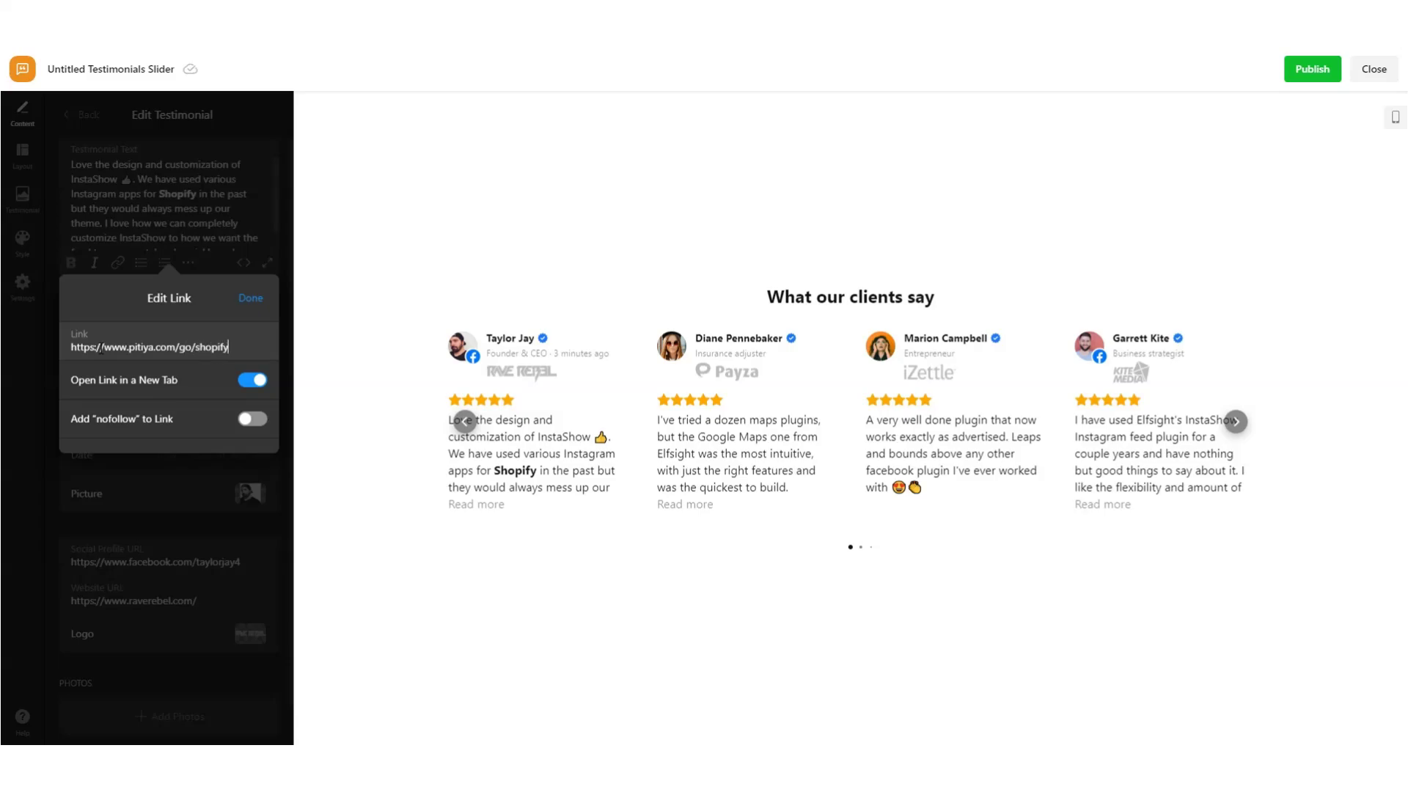
left_click(249, 420)
left_click(250, 298)
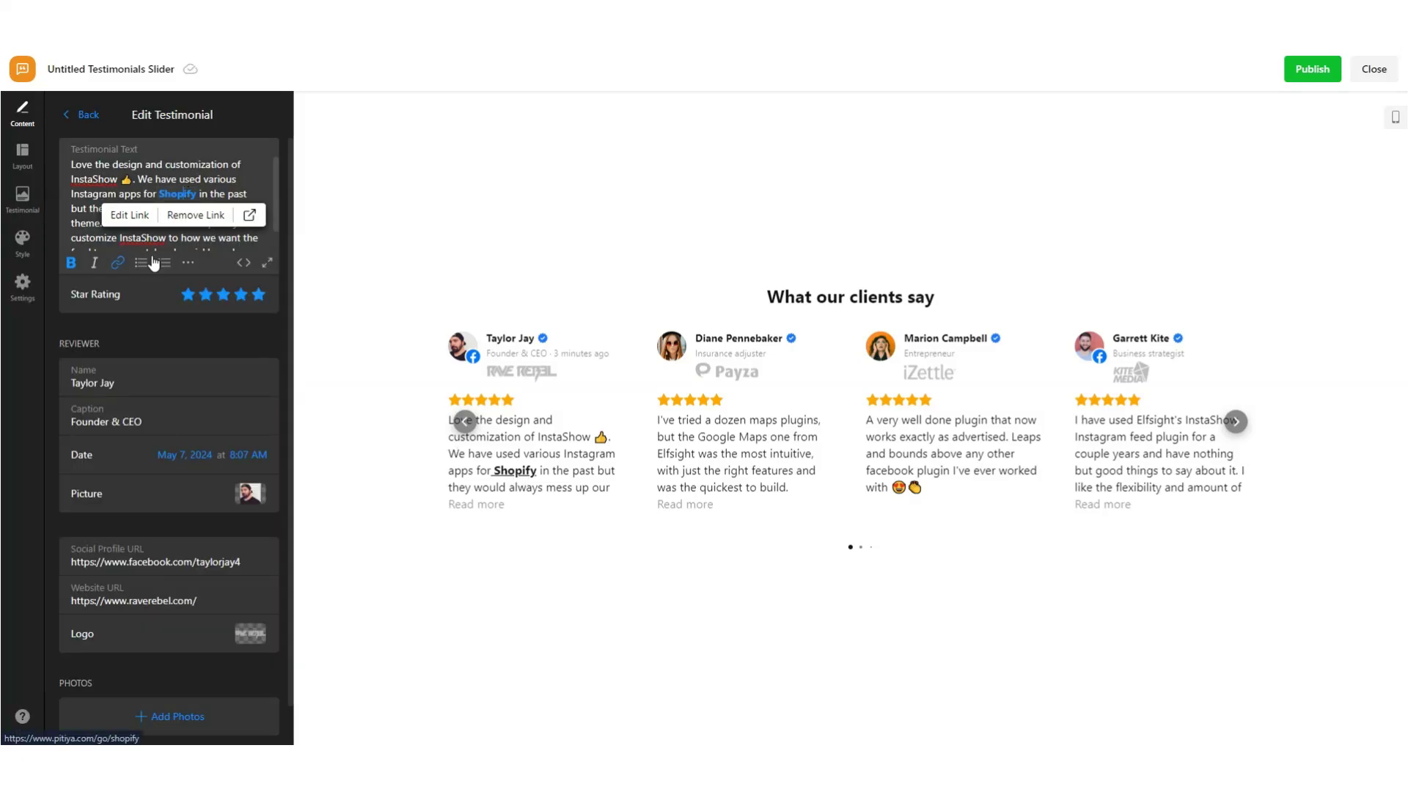
Try to remove the link from the word "Shopify" in the testimonial text
left_click(171, 196)
left_click(166, 195)
left_click(160, 195)
left_click(155, 193)
left_click(156, 194)
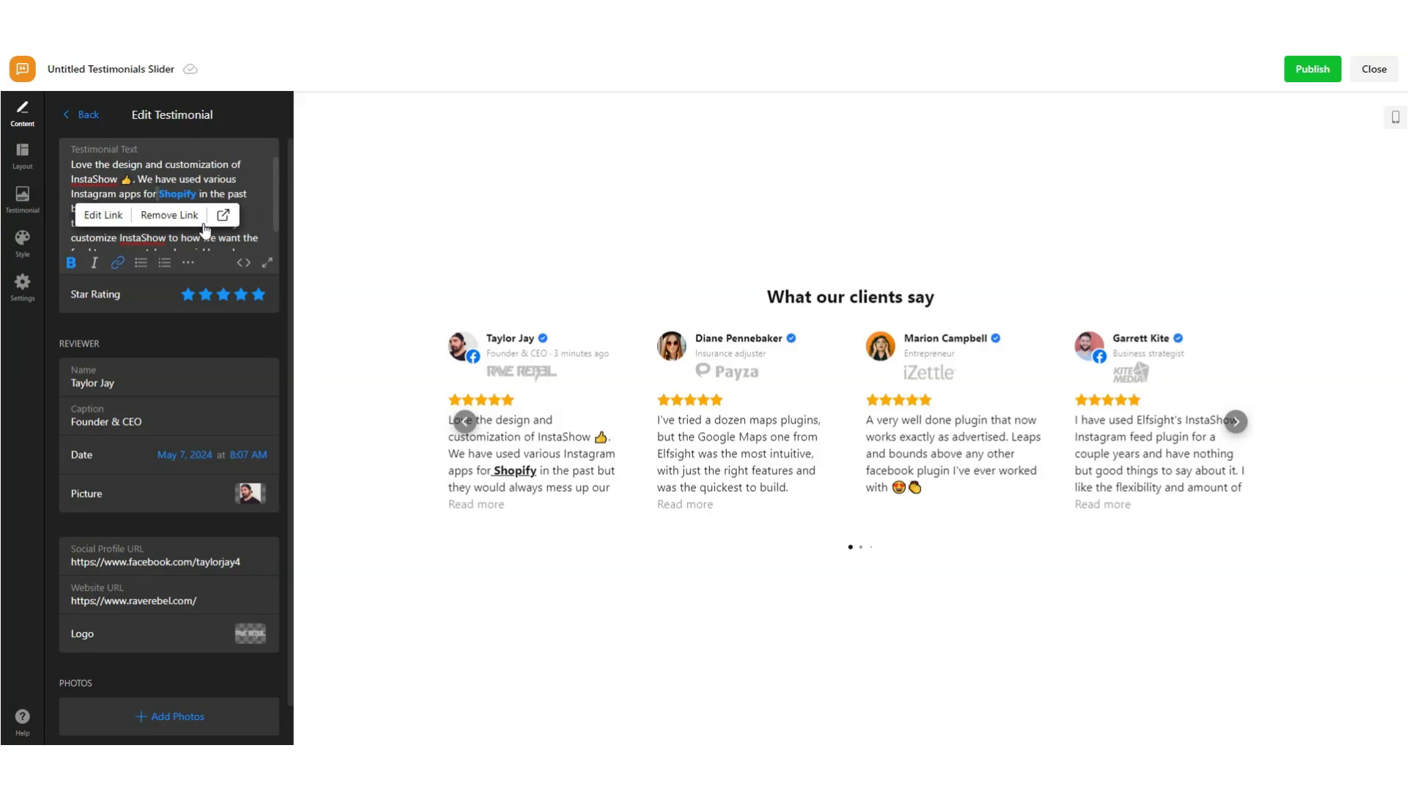
left_click(163, 217)
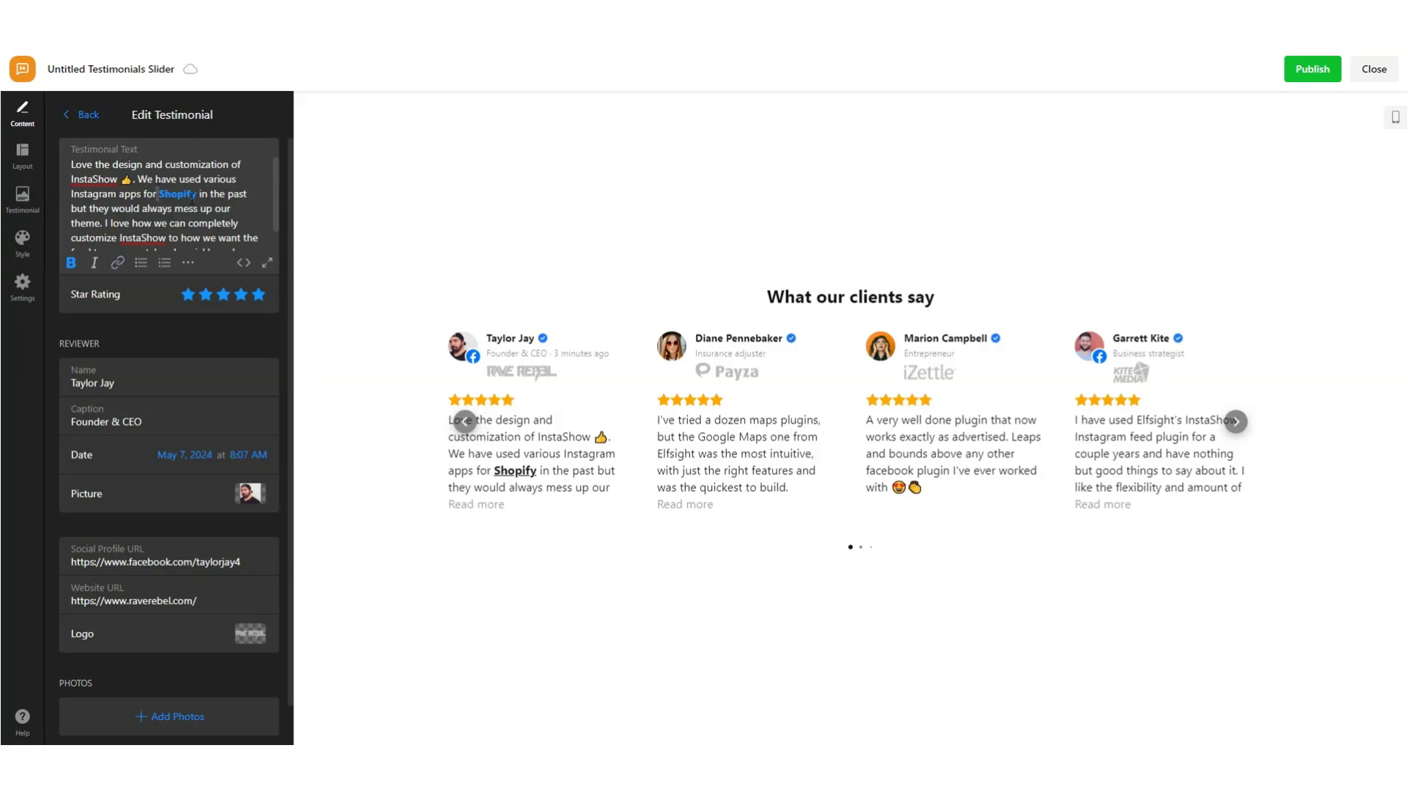
View the testimonial text in the expanded editor and read the full testimonial in the preview's pop-up
left_click(267, 262)
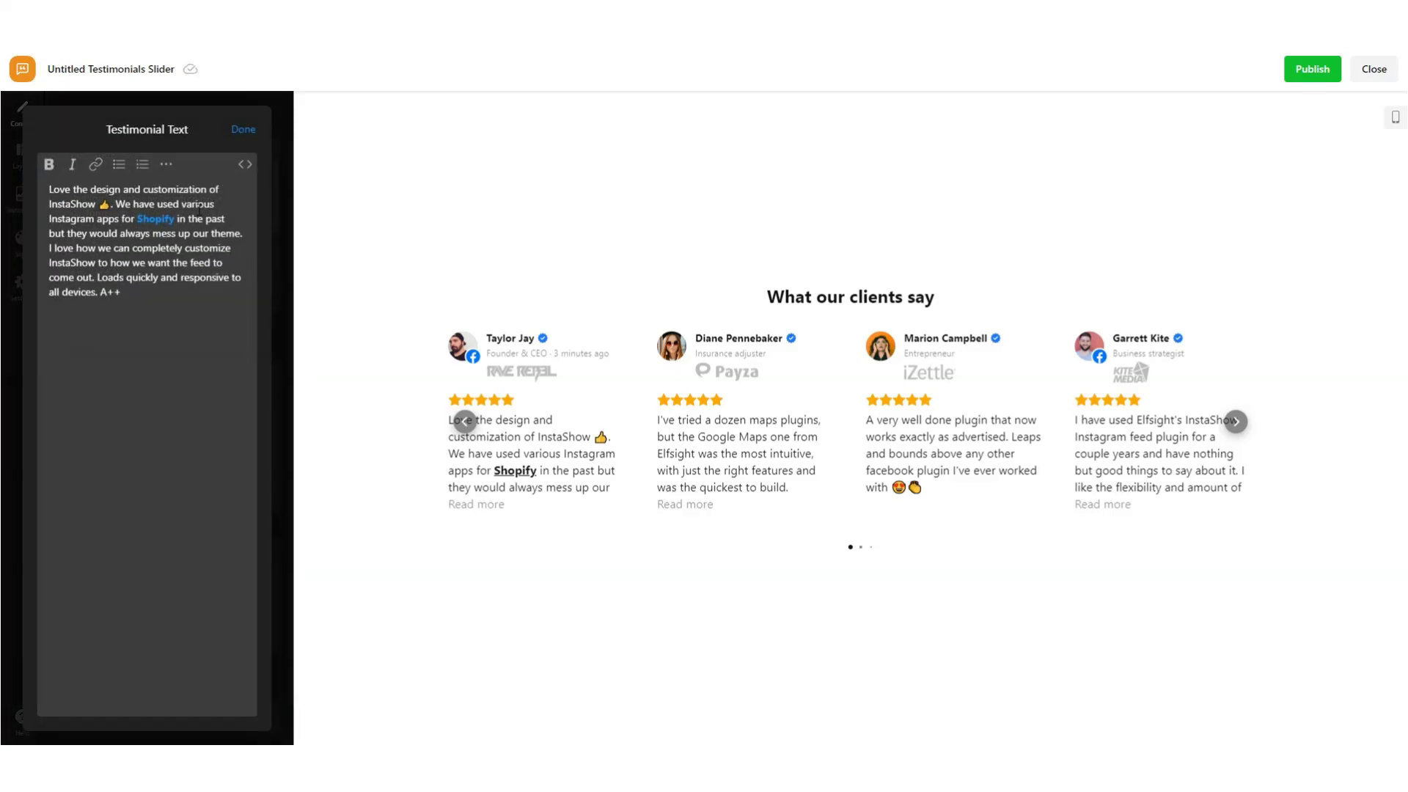
left_click(476, 505)
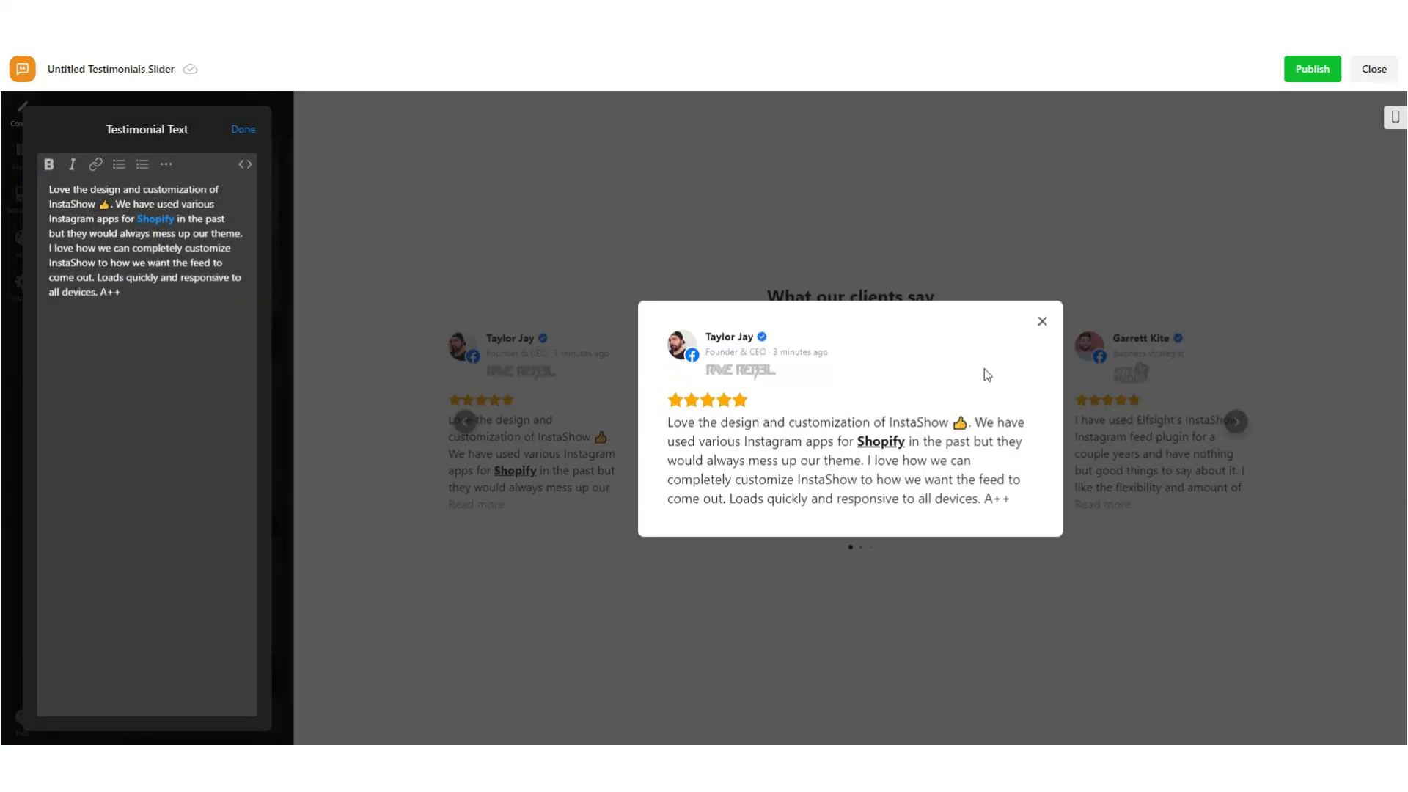
left_click(1038, 323)
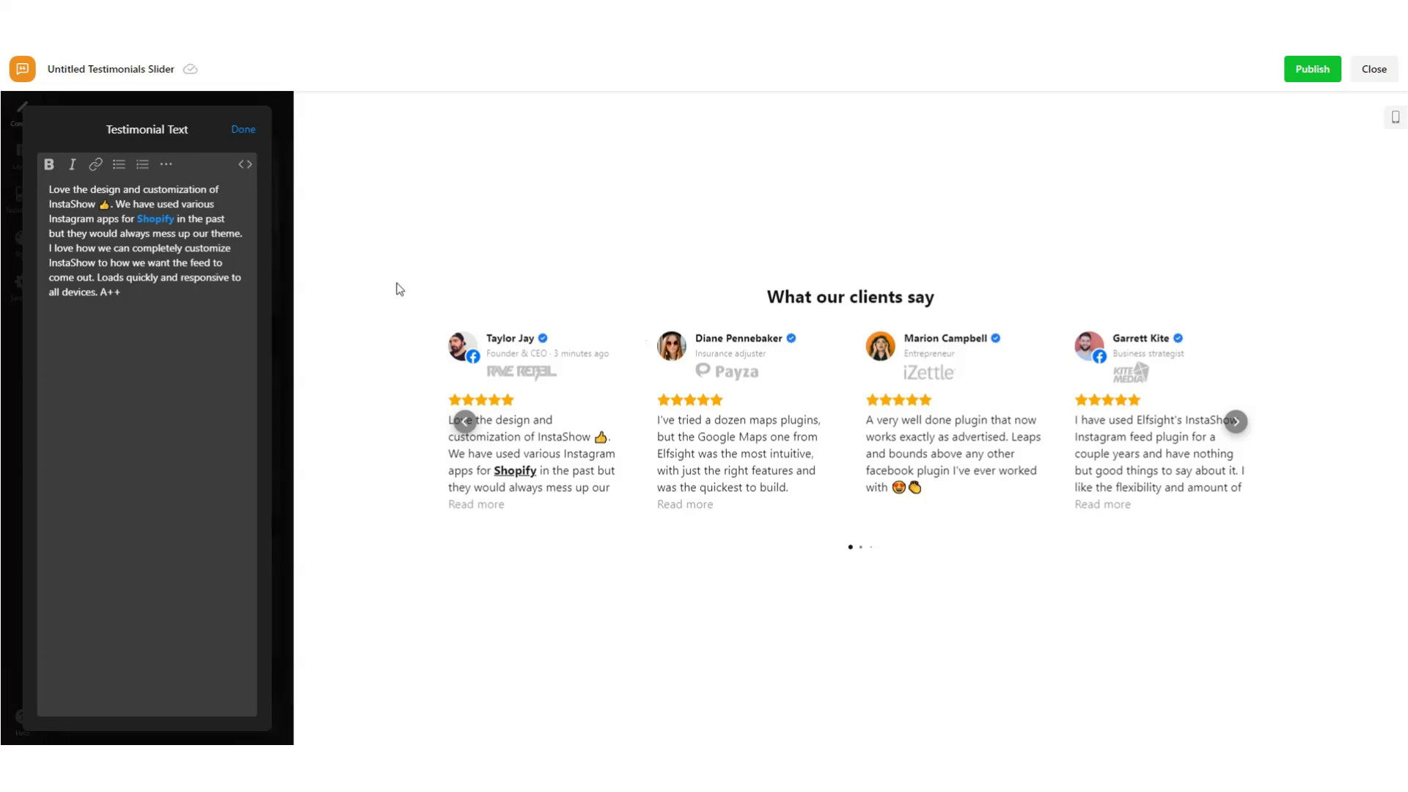
left_click(247, 129)
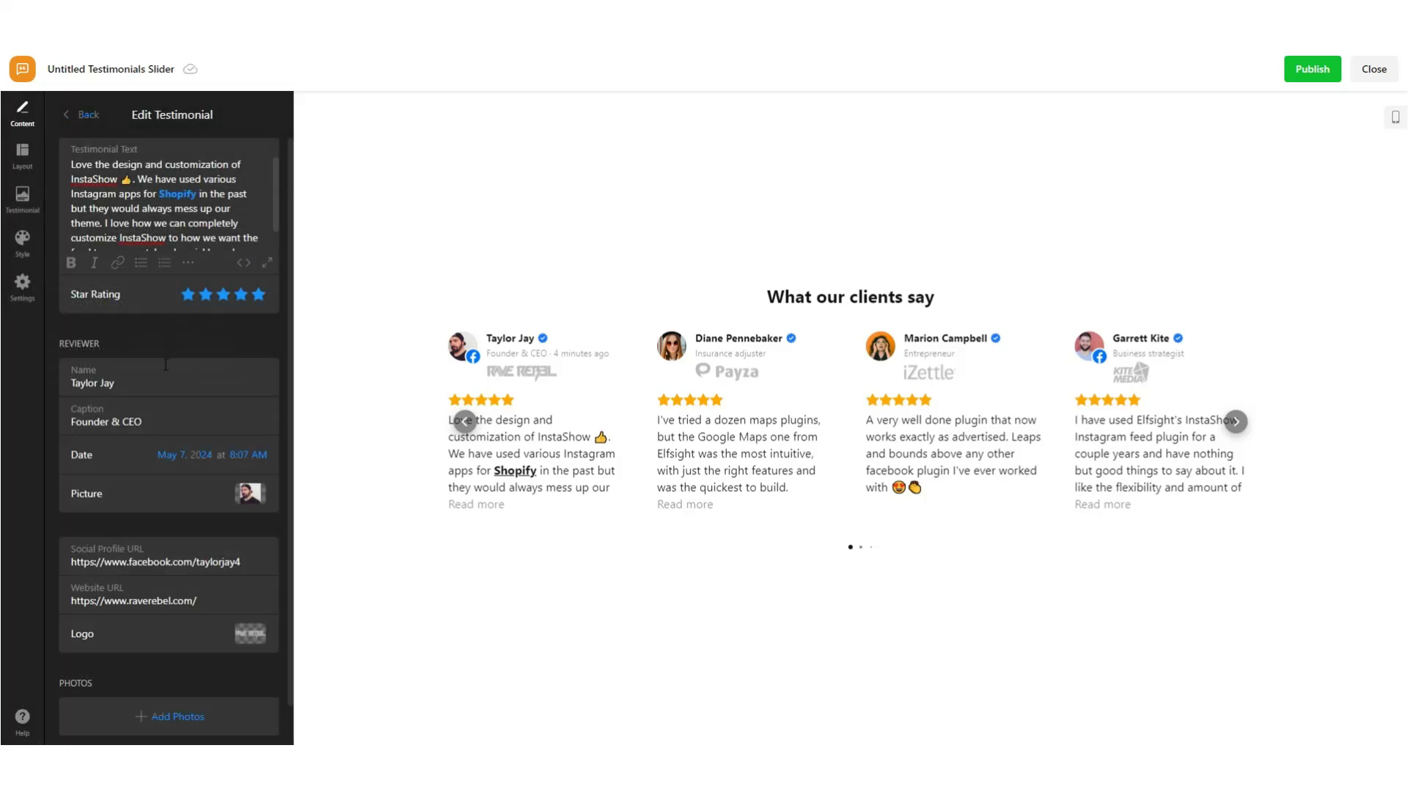
Try out several lower star ratings on the first testimonial and set it back to five stars
left_click(255, 295)
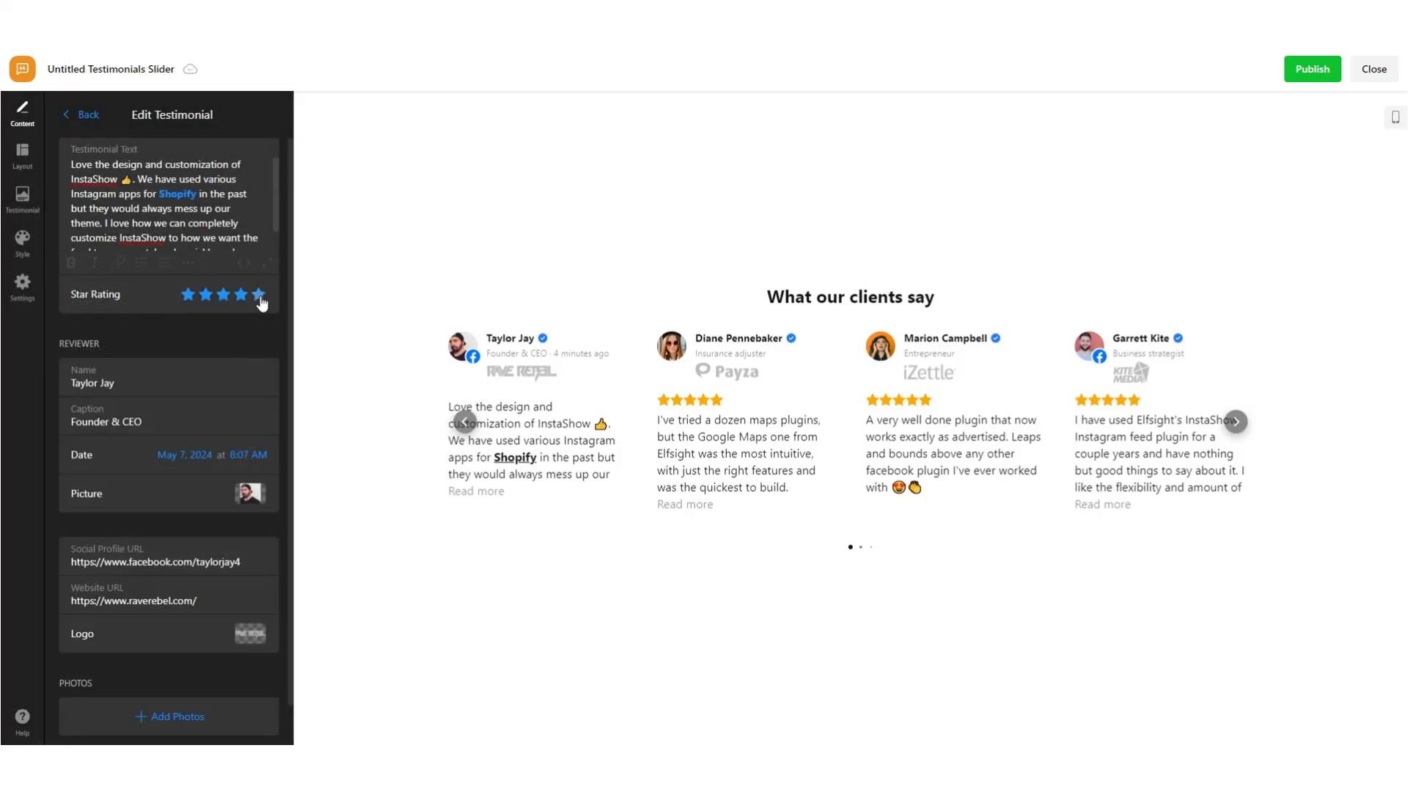
left_click(208, 297)
left_click(223, 297)
left_click(241, 297)
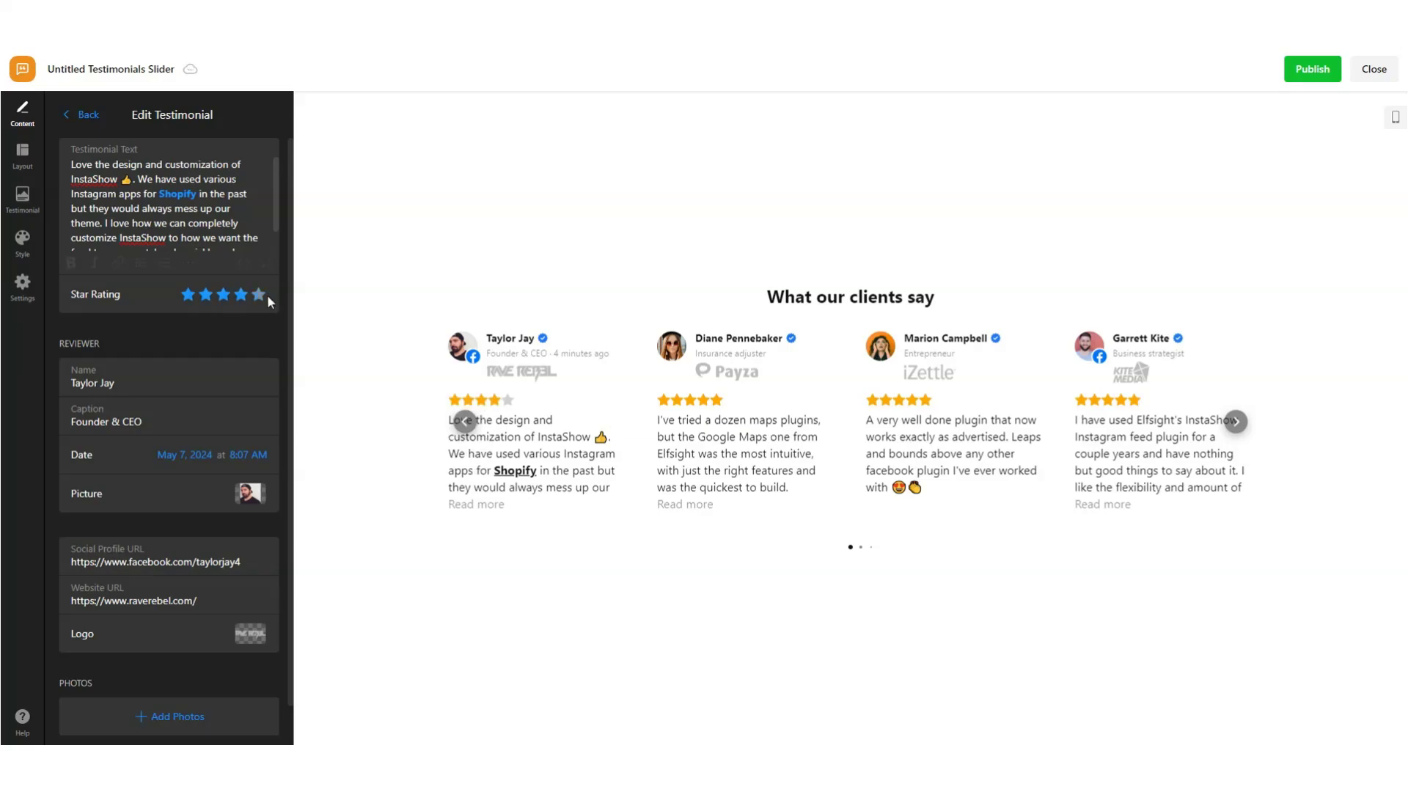
left_click(263, 299)
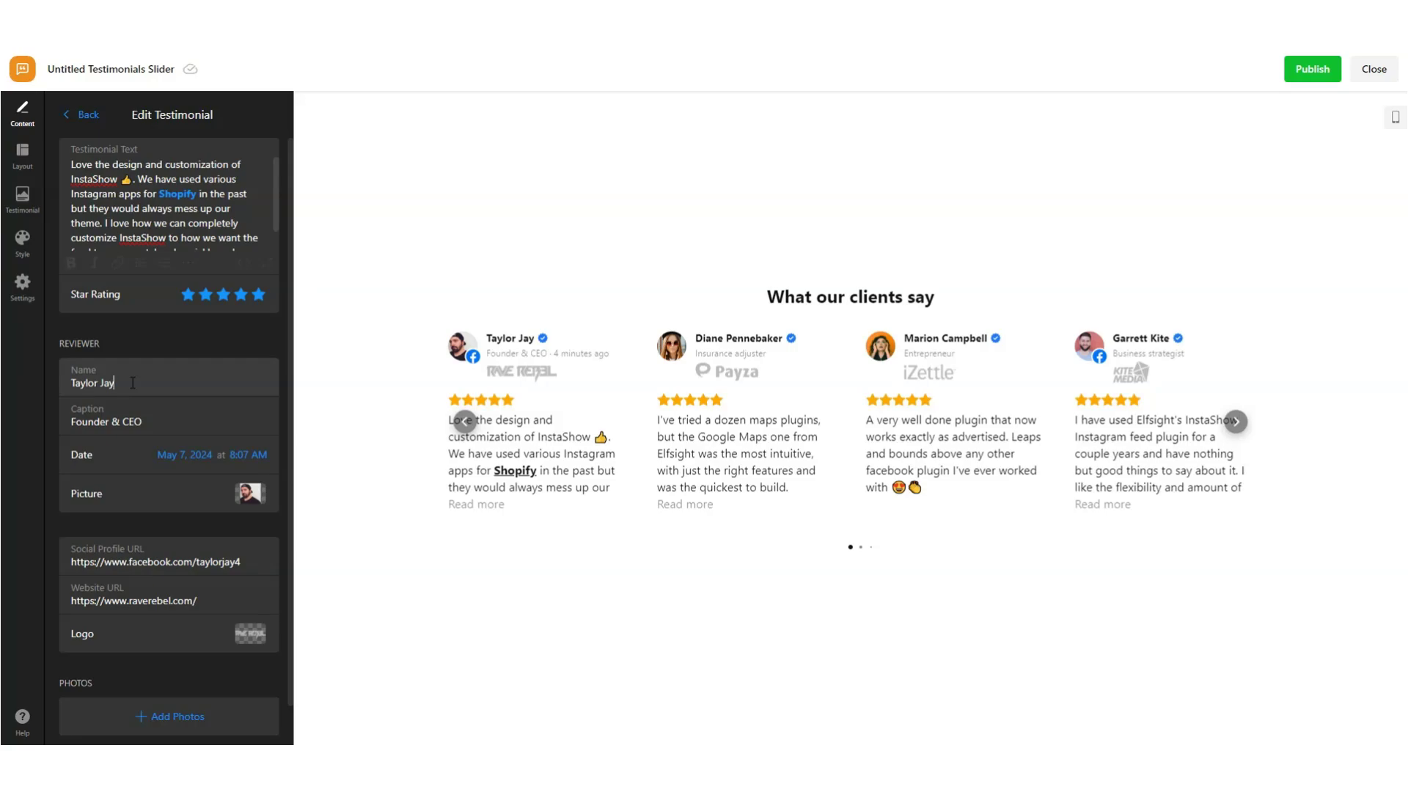
Try May 6, 2024 as the testimonial's date and set it back to May 7, 2024
left_click(181, 432)
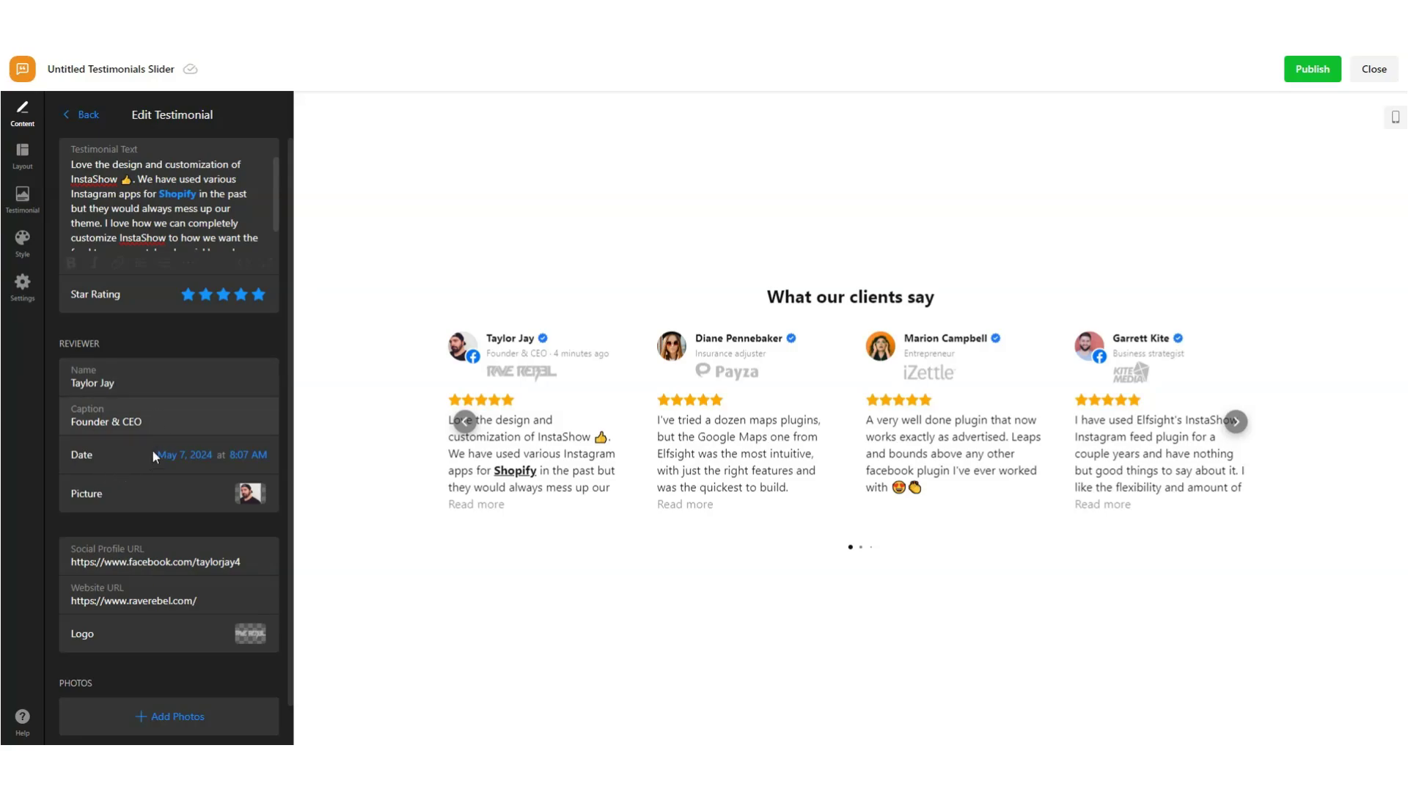
left_click(178, 451)
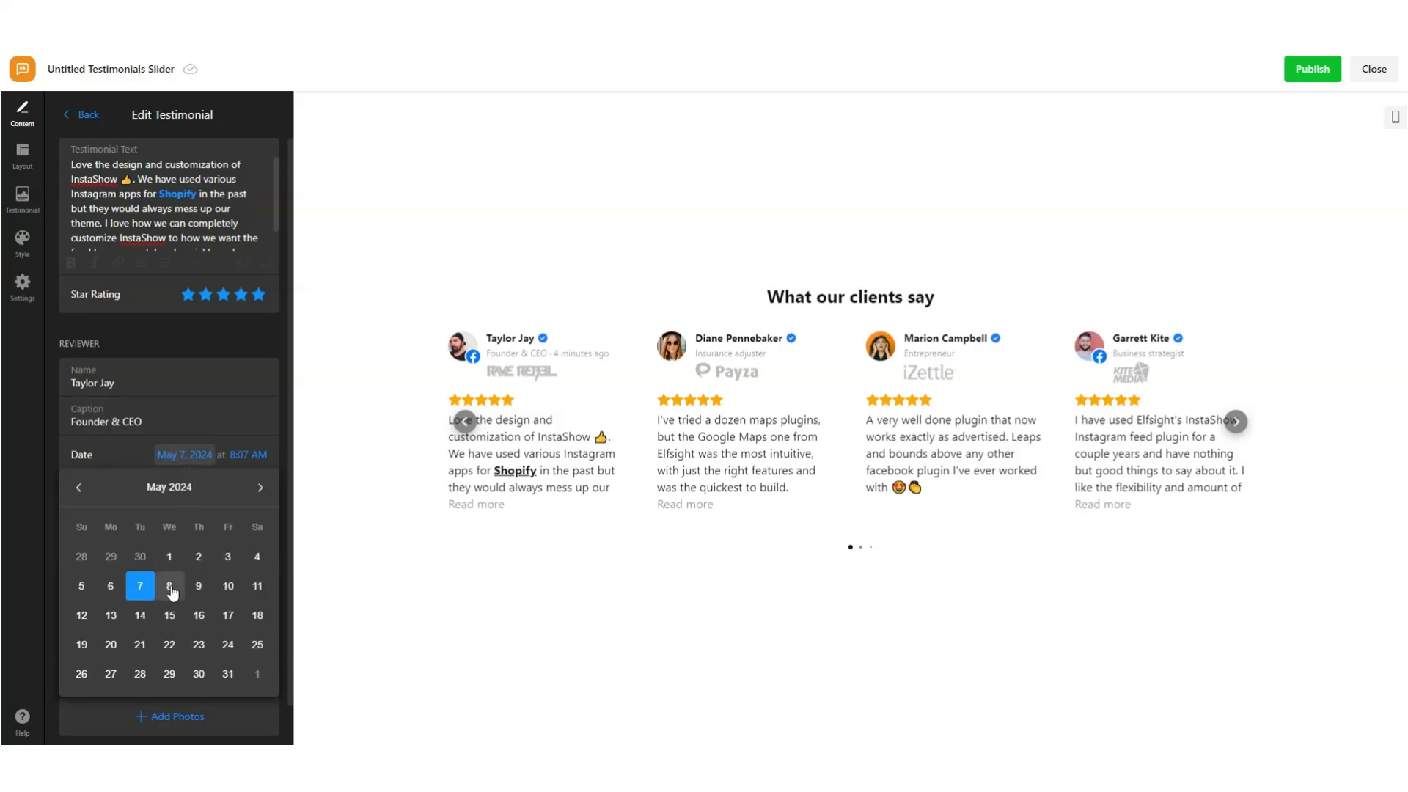
left_click(116, 592)
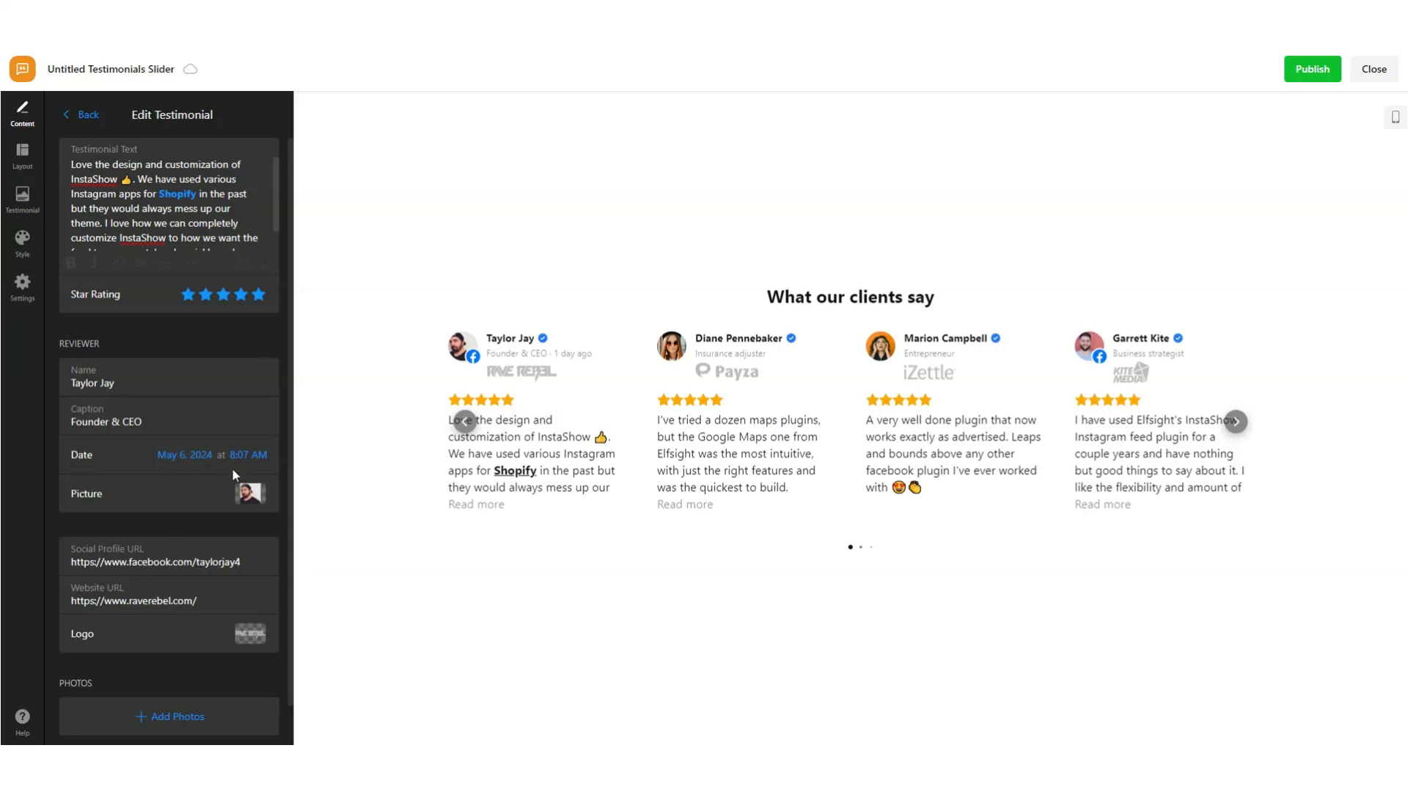
left_click(193, 458)
left_click(142, 587)
Append ?ref=pitiya.com to the first testimonial's website URL and view the full testimonial in the preview
left_click(220, 600)
type("?ref=piliya.com")
left_click(490, 507)
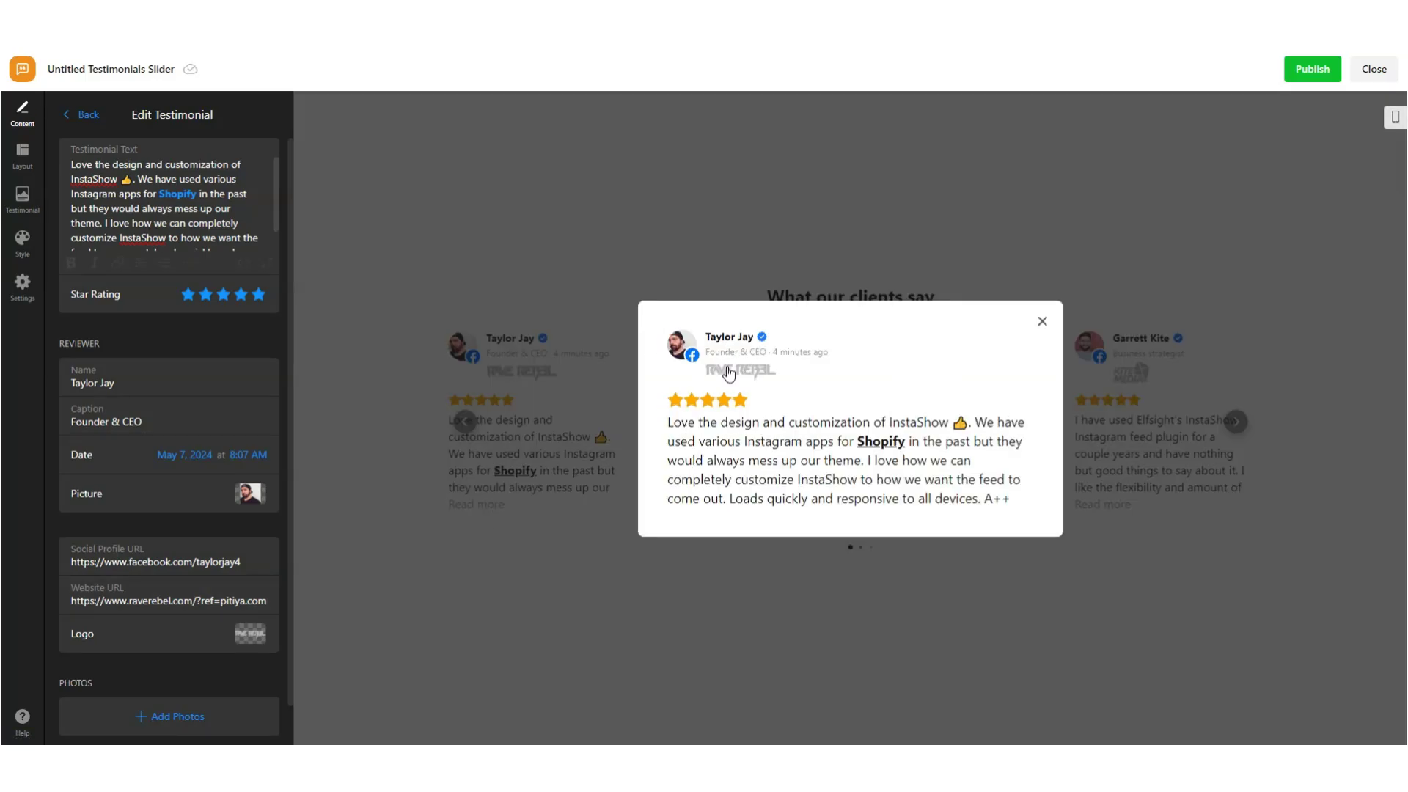
left_click(1041, 321)
Inspect the first testimonial's logo settings and its photo upload options without changing them
scroll(183, 566, "down", 1)
scroll(183, 565, "down", 2)
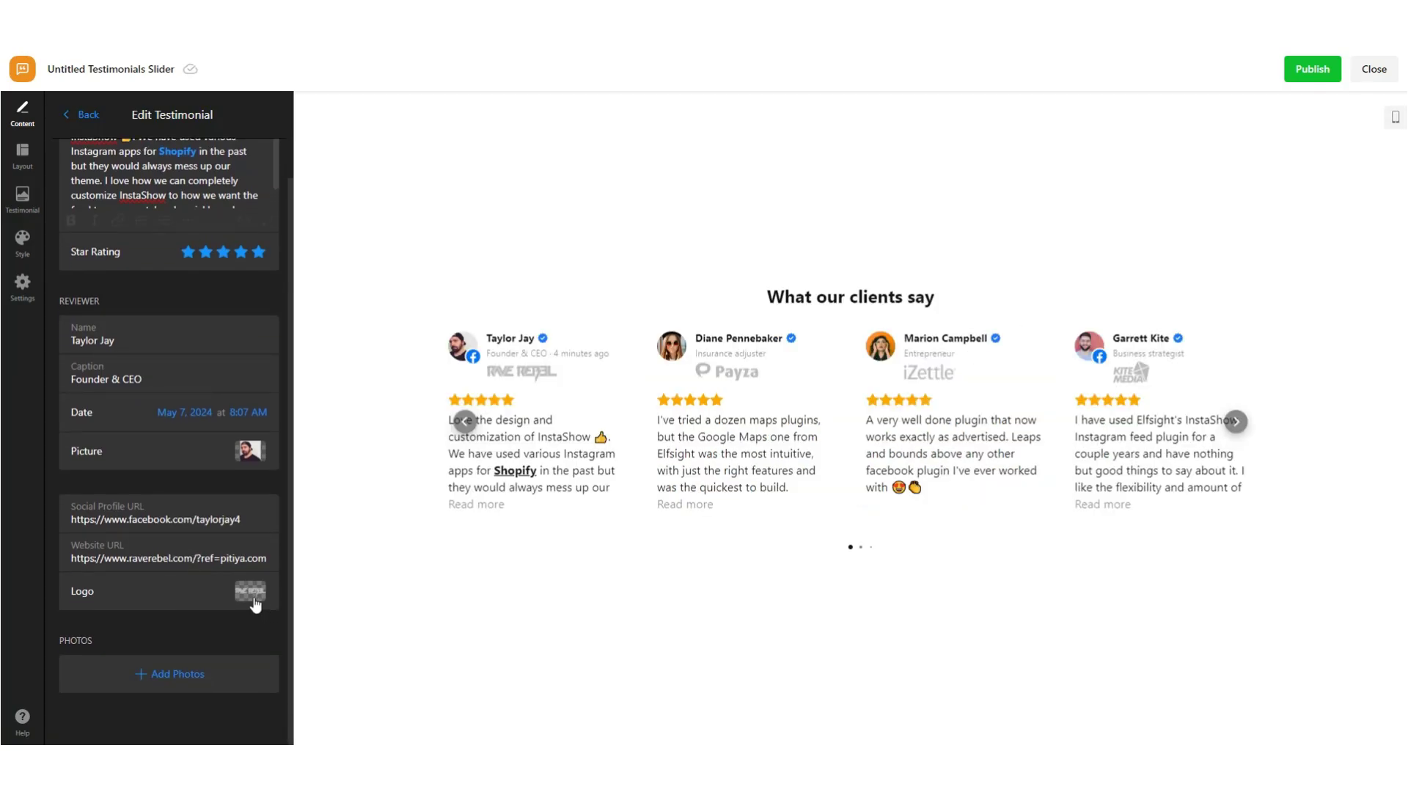
left_click(248, 588)
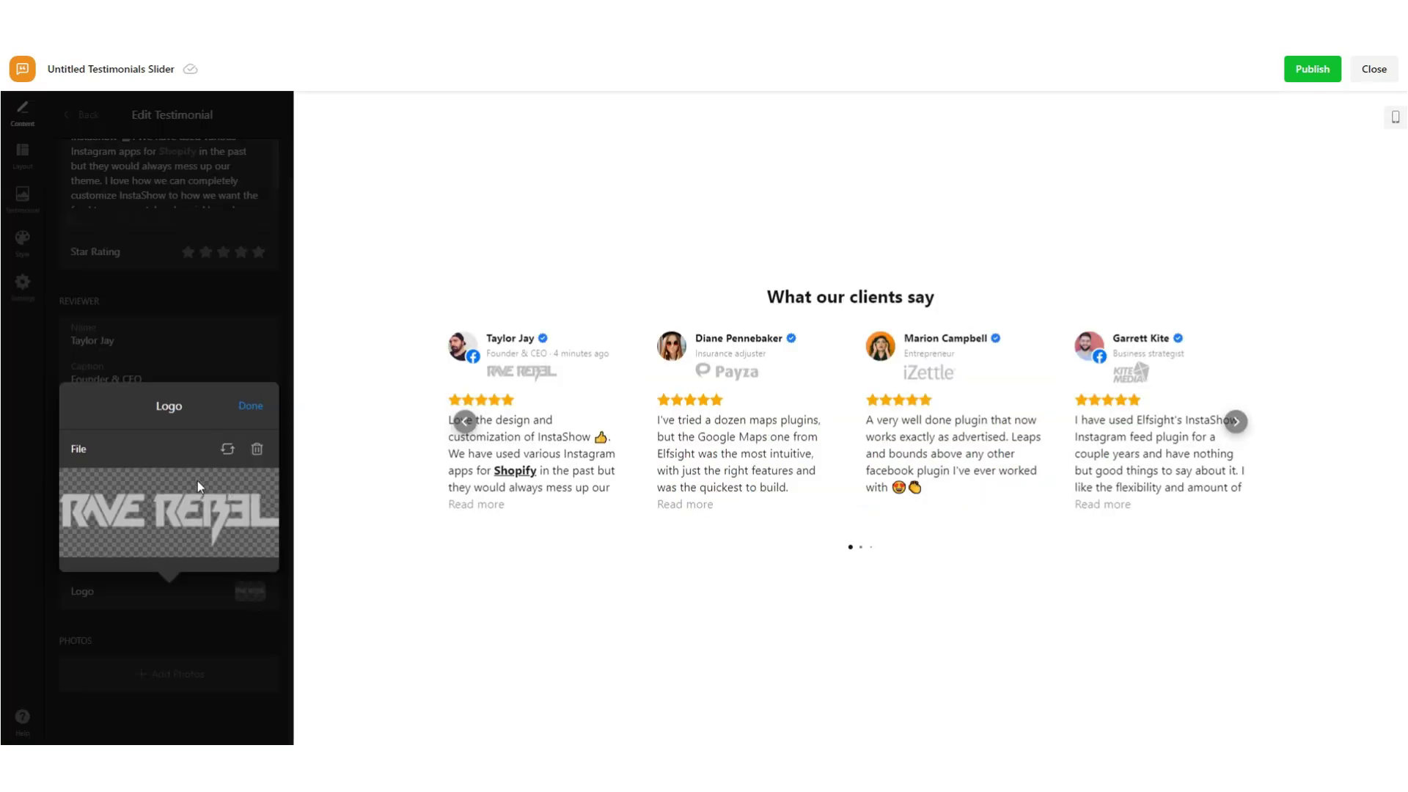
left_click(229, 411)
left_click(182, 679)
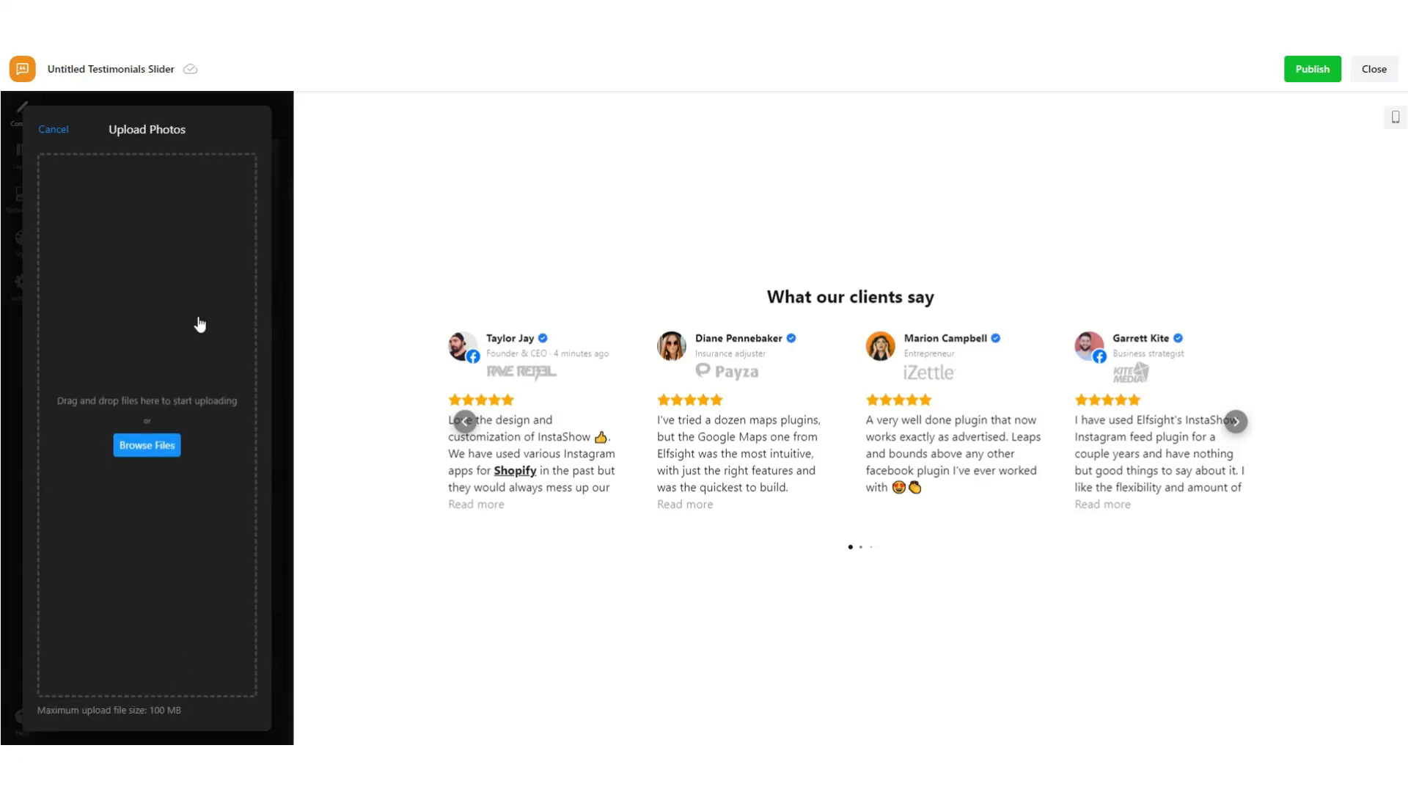
left_click(48, 130)
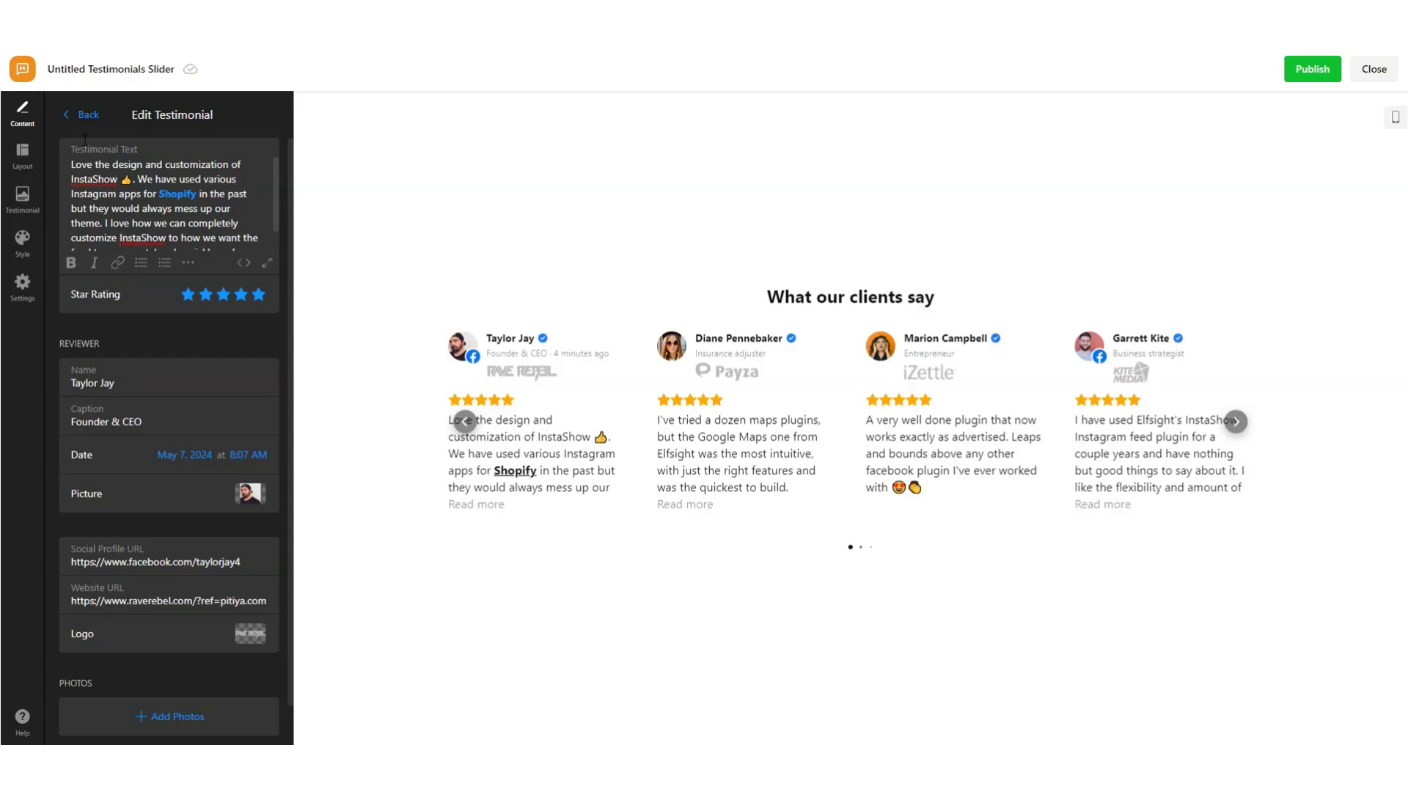
Return to the testimonial list and check which actions are available for the first entry
left_click(86, 117)
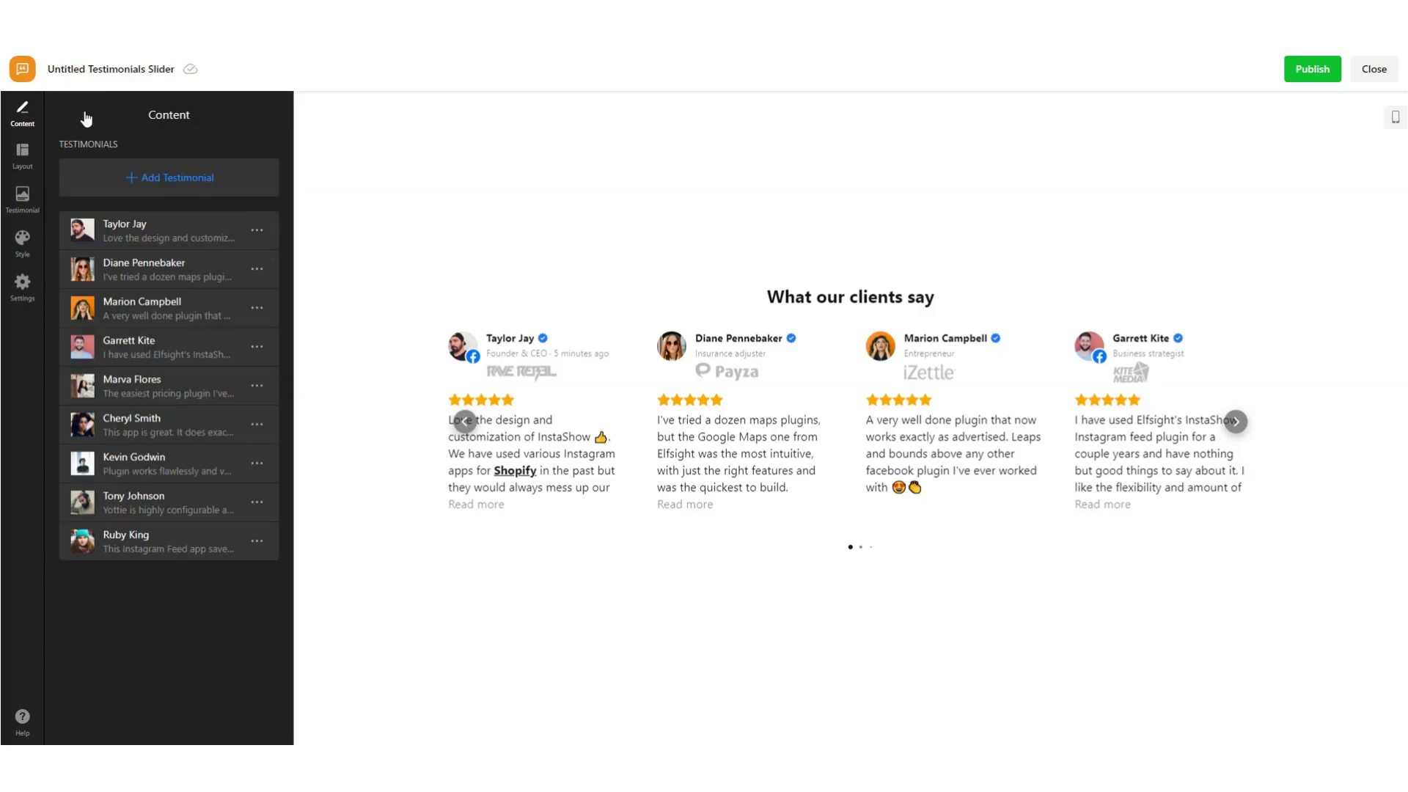
left_click(257, 232)
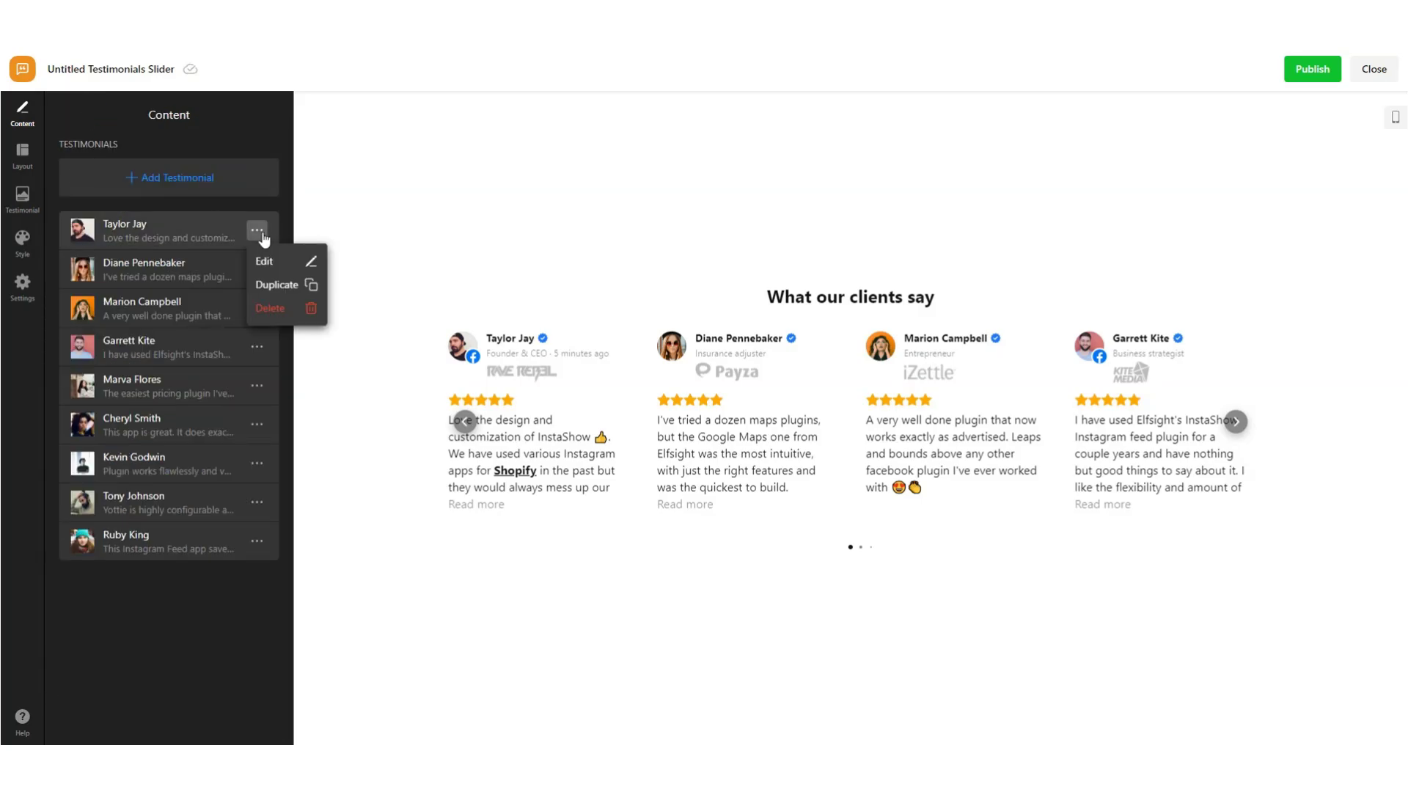
left_click(205, 203)
Add a testimonial with the text "New testimonial" and a five-star rating
left_click(187, 188)
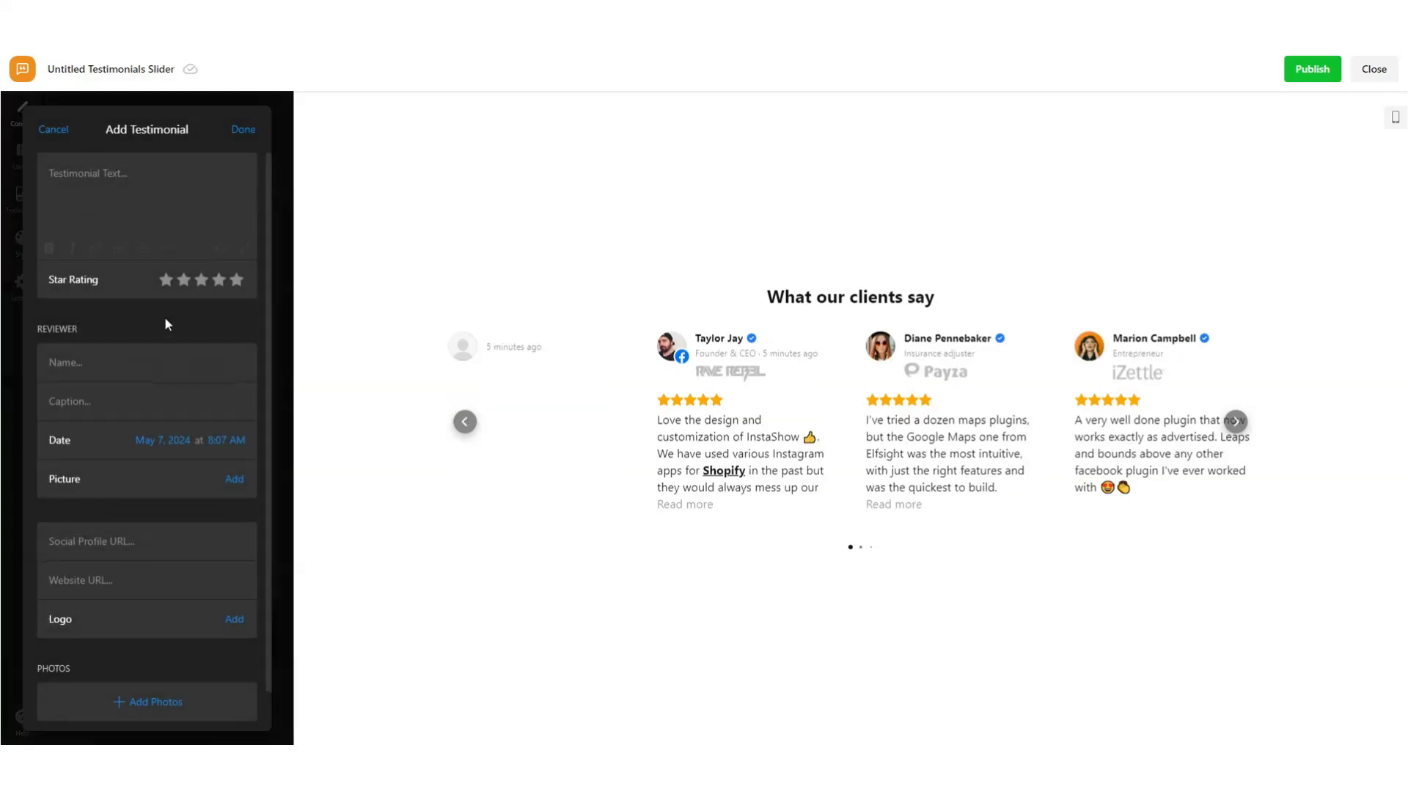
left_click(126, 188)
type("New")
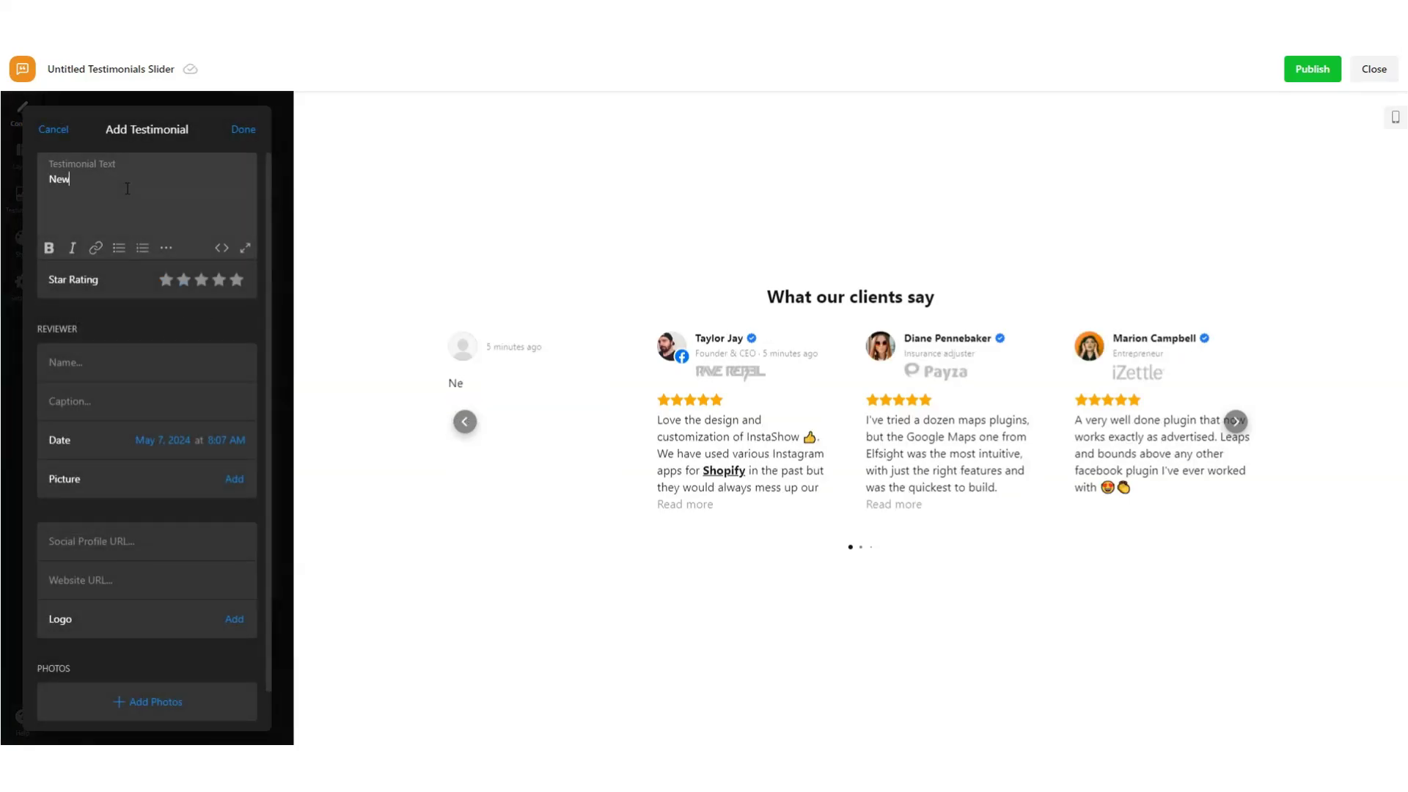
type(" testimonial")
left_click(236, 280)
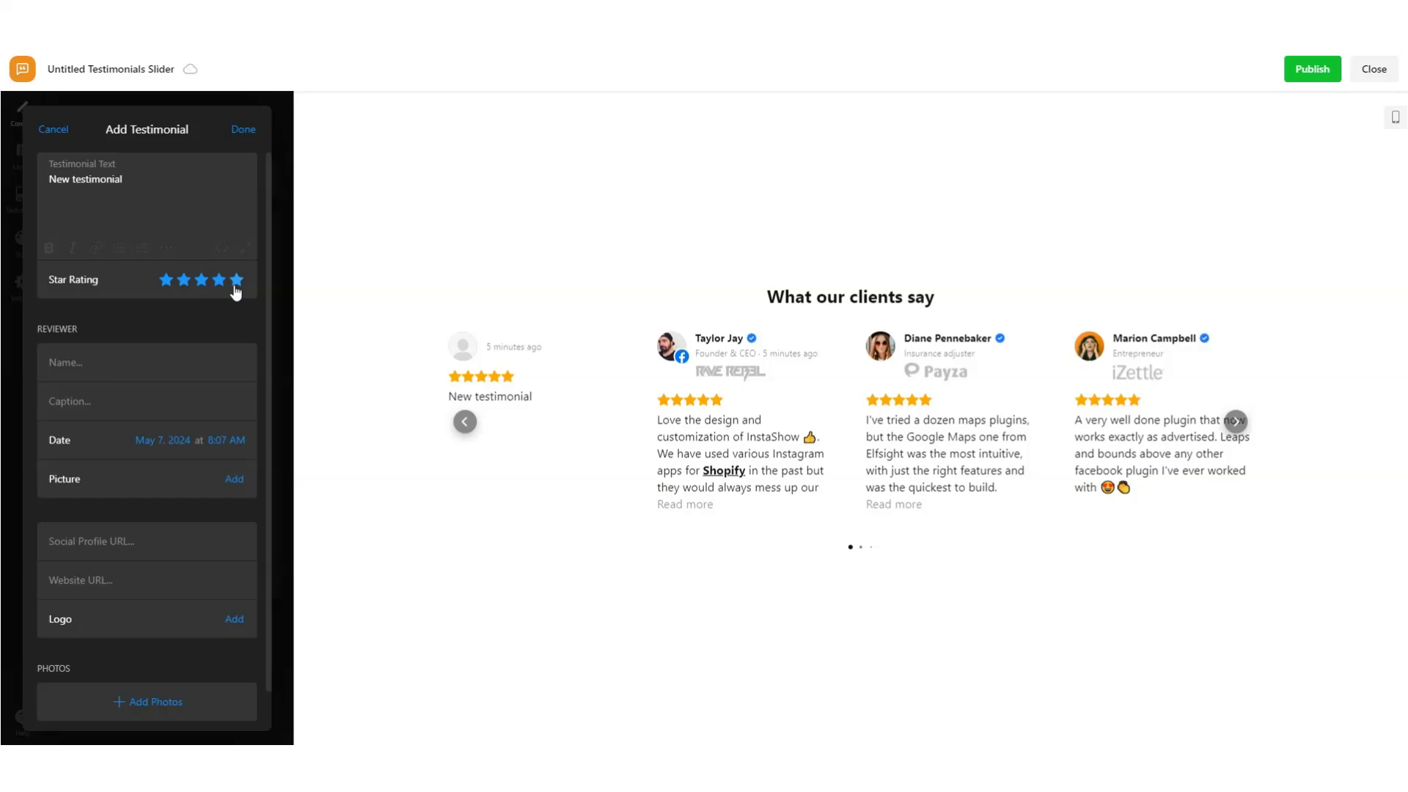
Enter the reviewer's full name and the caption "CFO" for the new testimonial
left_click(99, 365)
type("Joe")
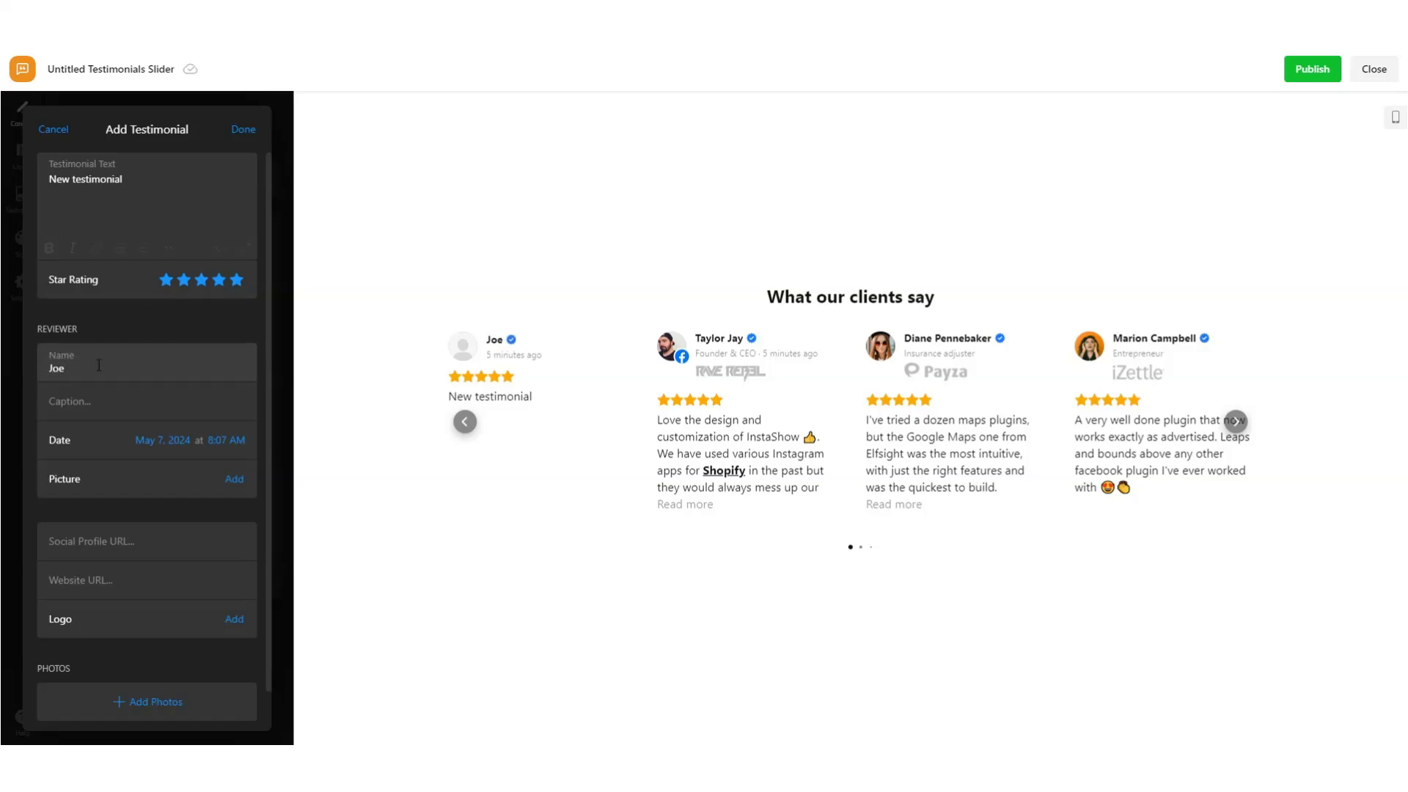
type(" Smith")
left_click(110, 404)
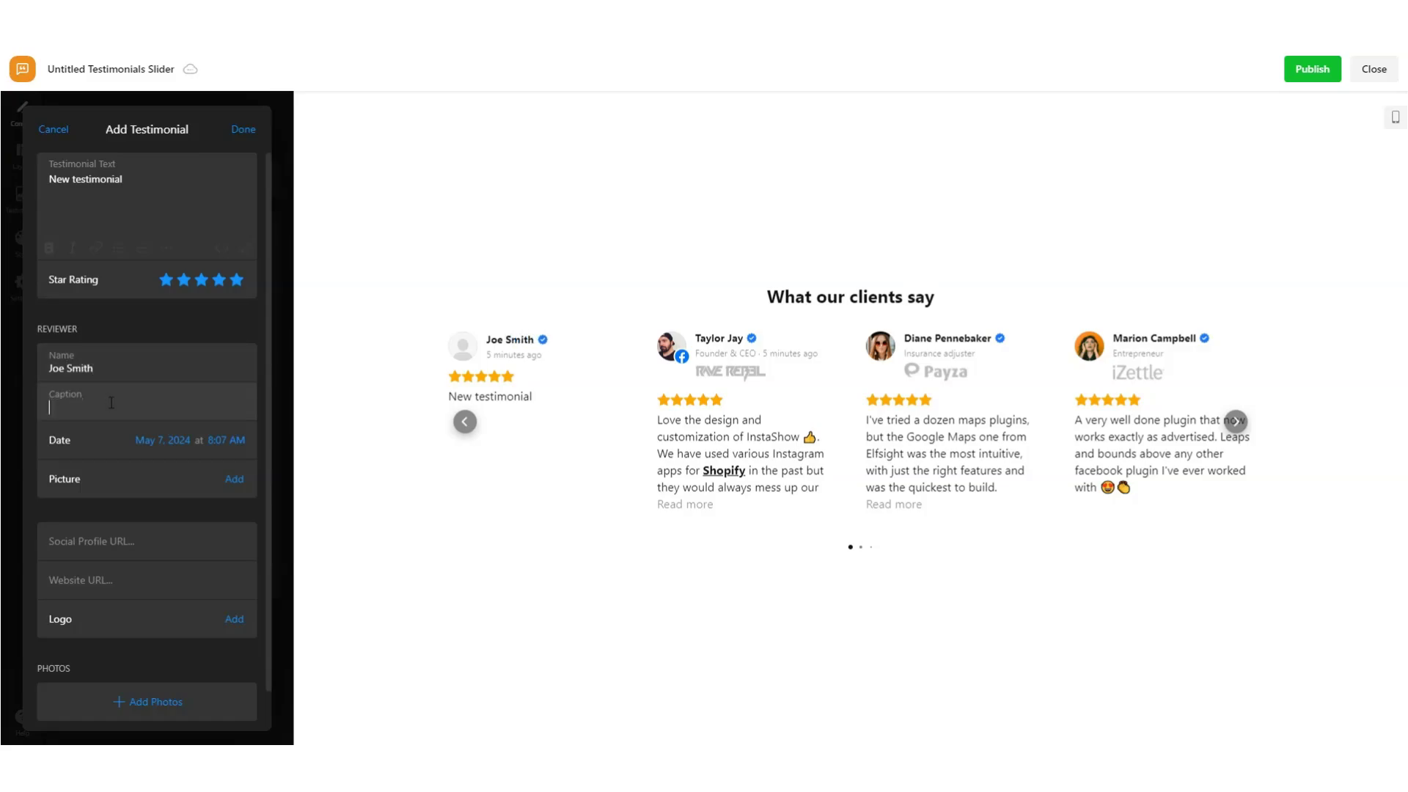
type("CFO")
Look at the option of adding the reviewer's picture from a URL and leave it without adding one
left_click(234, 479)
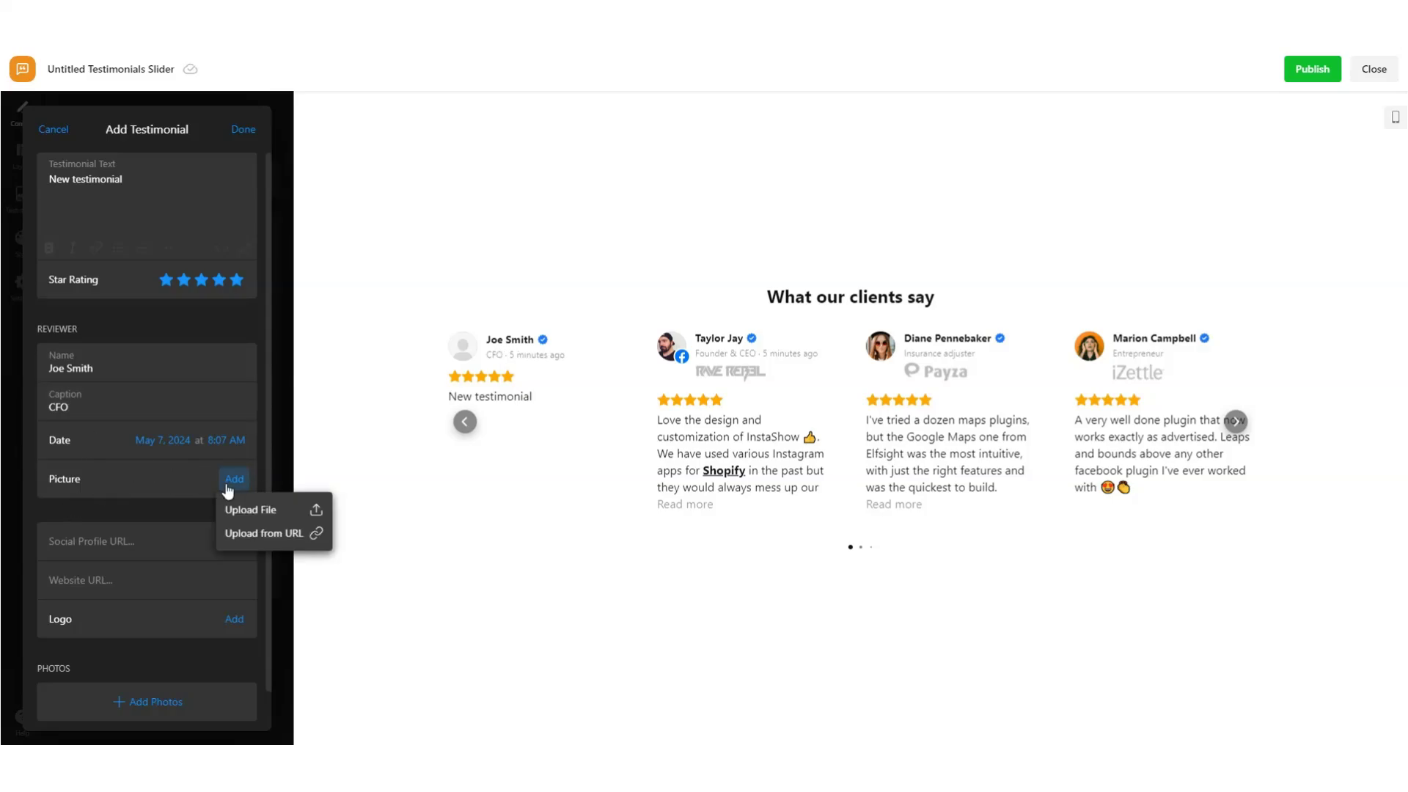
left_click(257, 535)
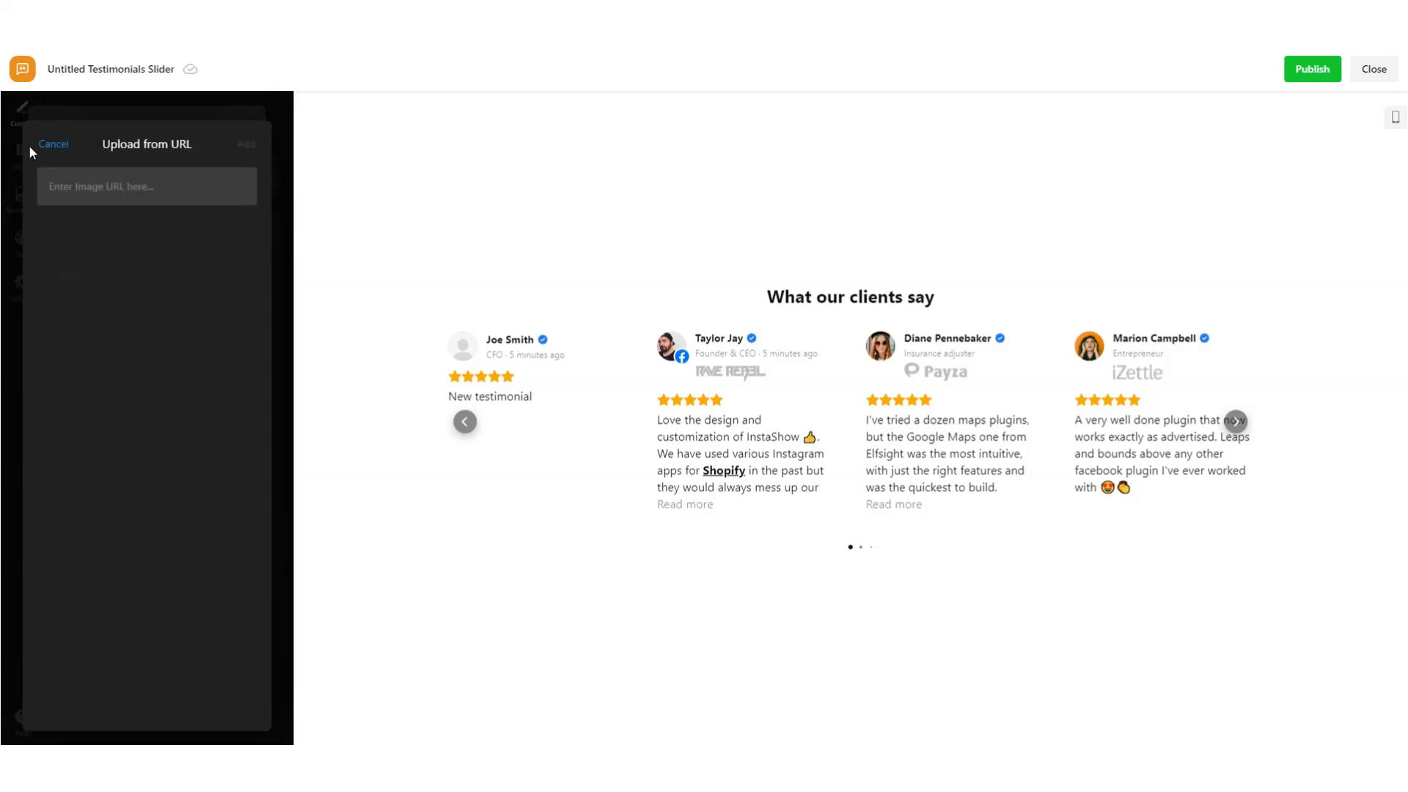
left_click(54, 145)
scroll(190, 529, "down", 1)
left_click(117, 507)
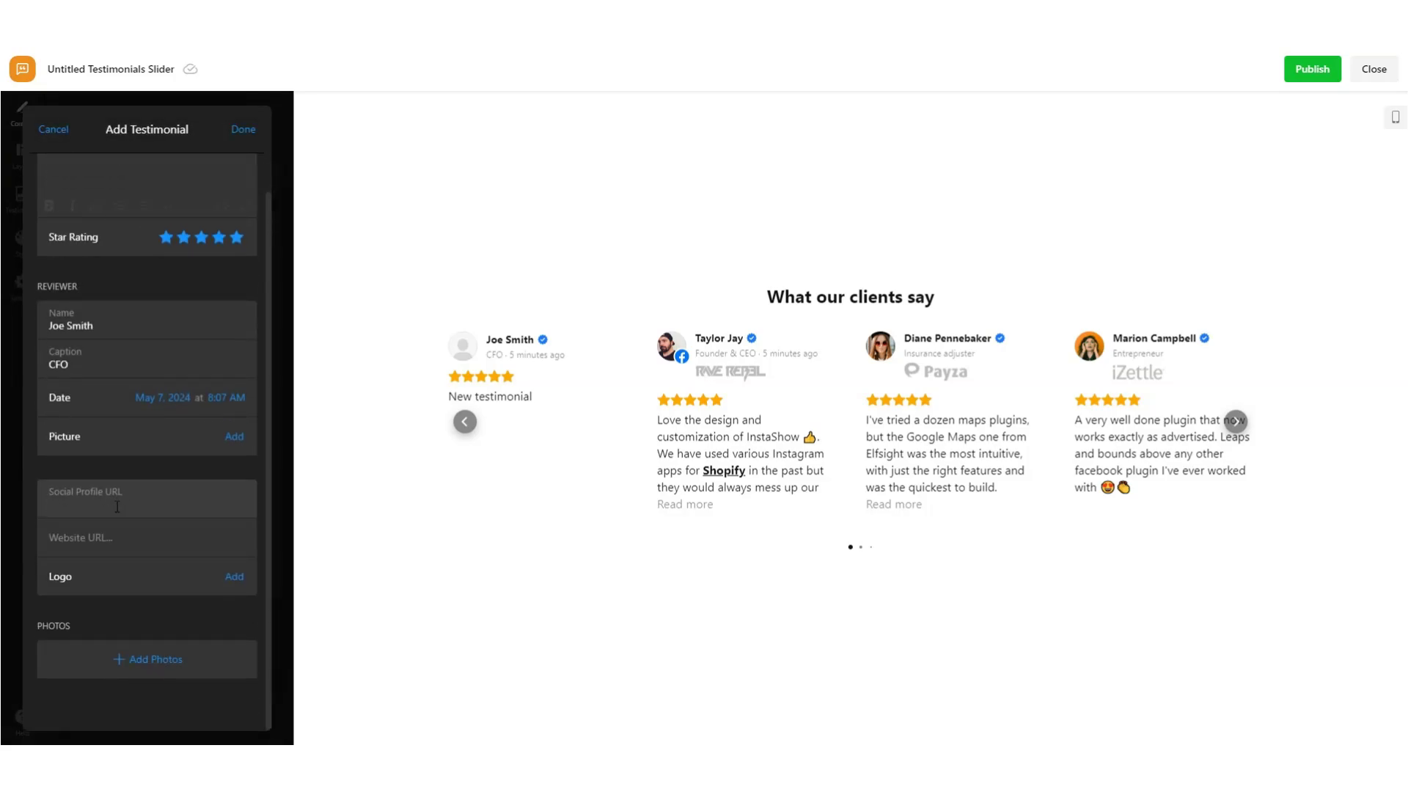
type("https://")
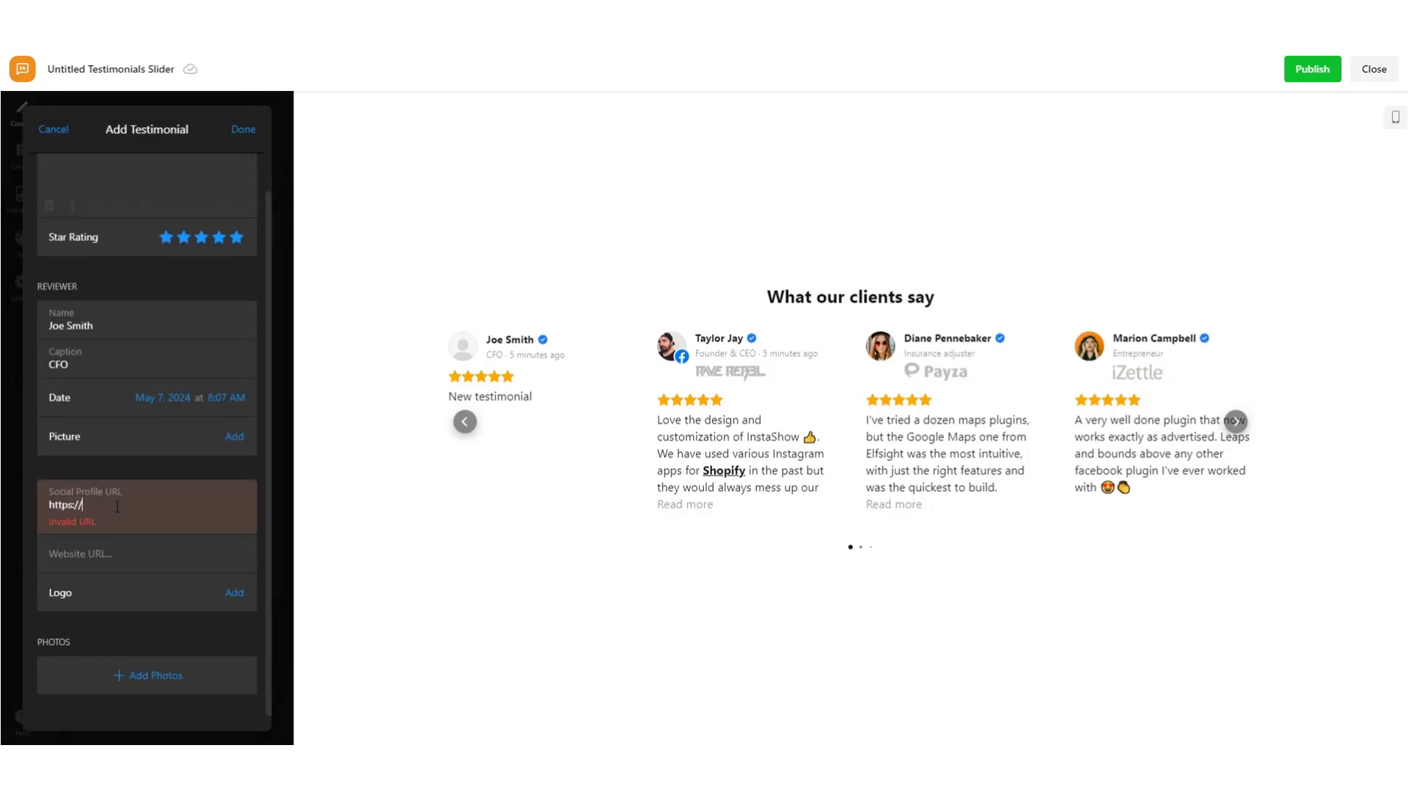
type("x.com")
type("/jh")
type("e")
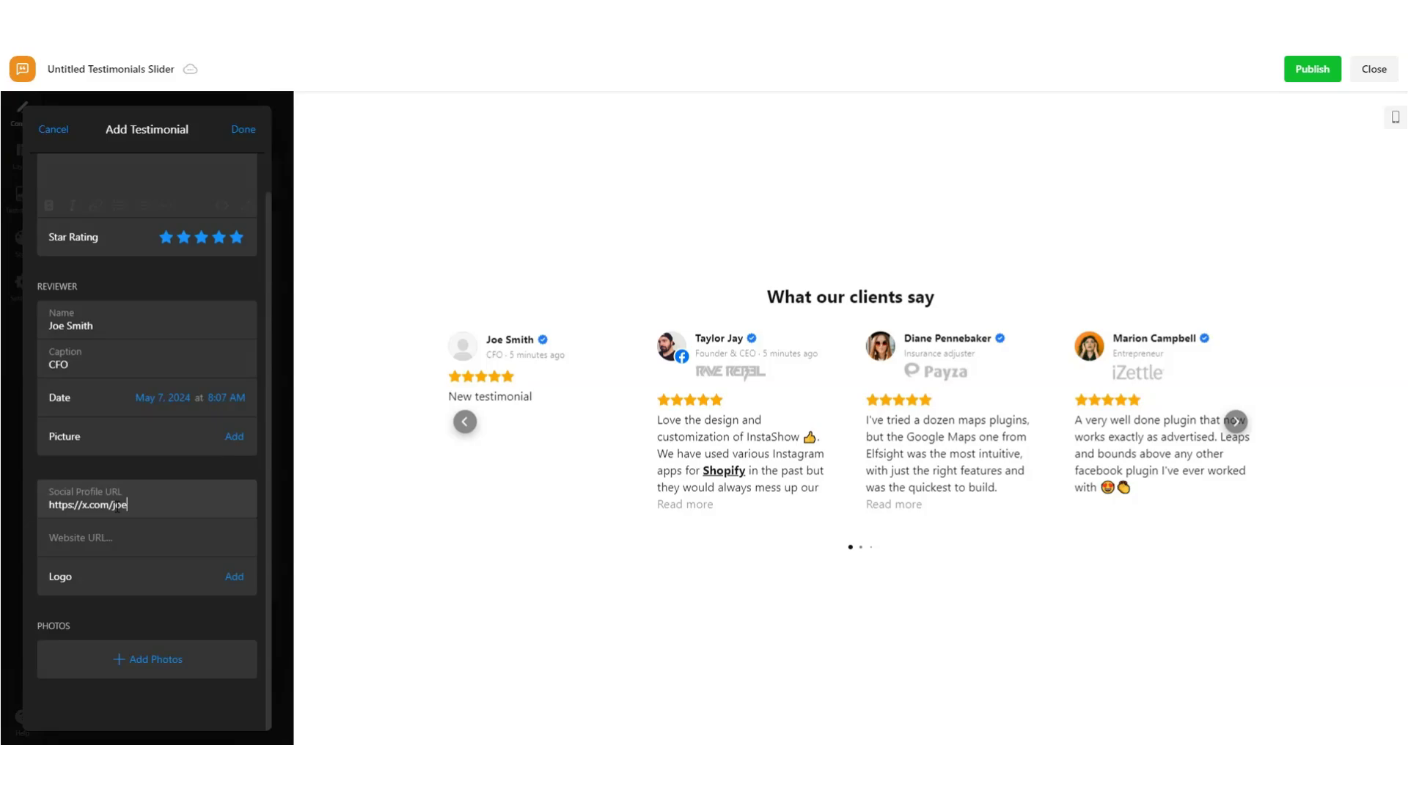
left_click(122, 552)
type("https://www.pitiya.com/")
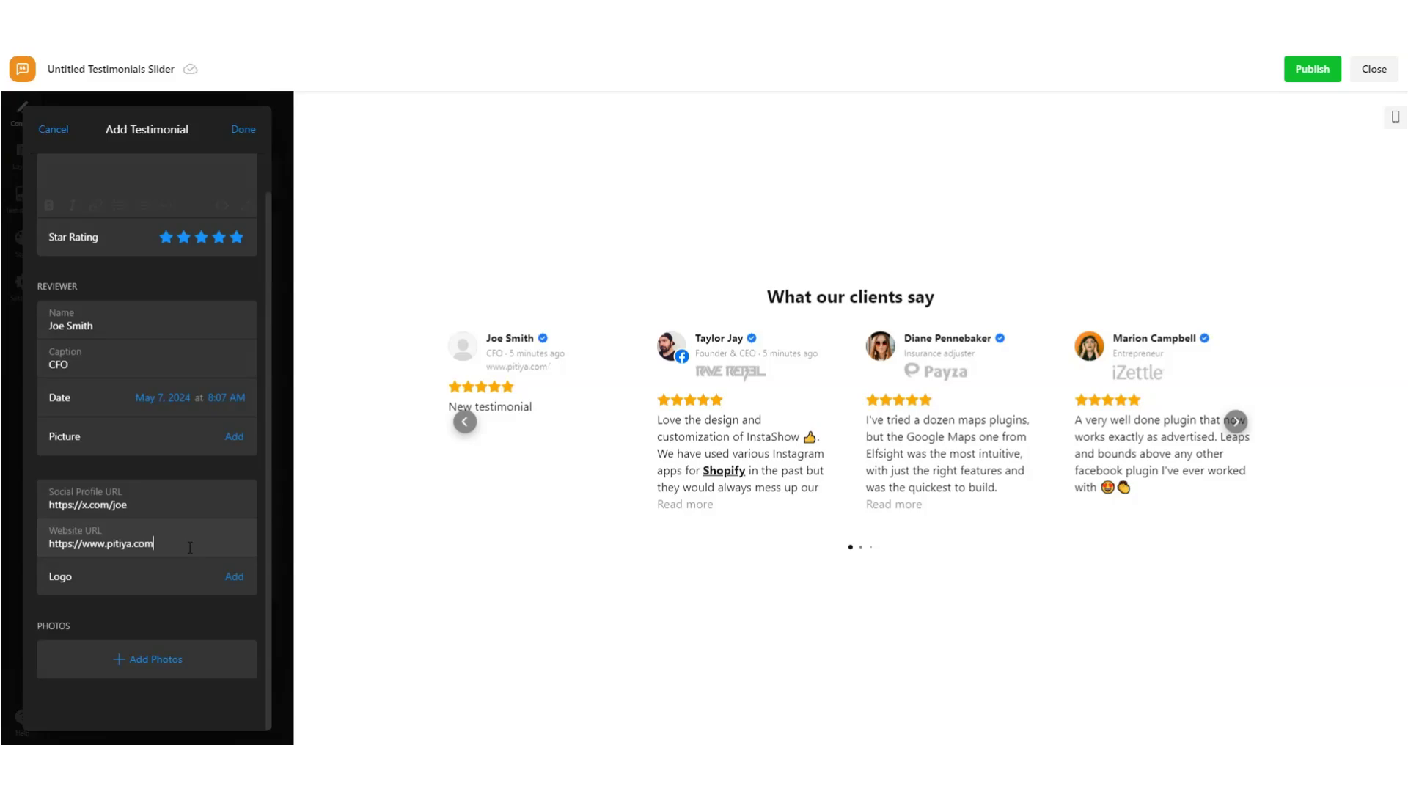
Look at the upload options for the new testimonial's logo and photos and leave without adding any
left_click(234, 576)
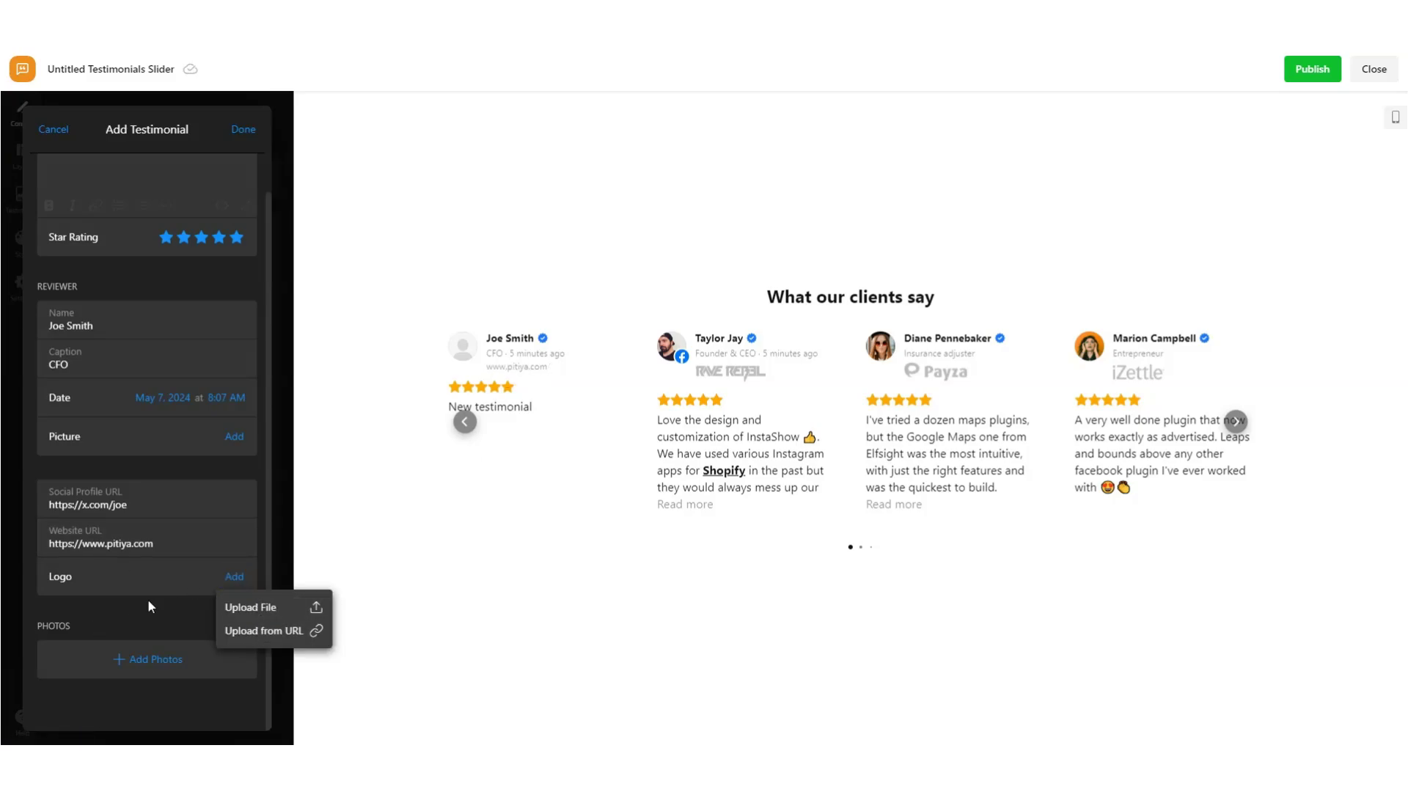
left_click(127, 656)
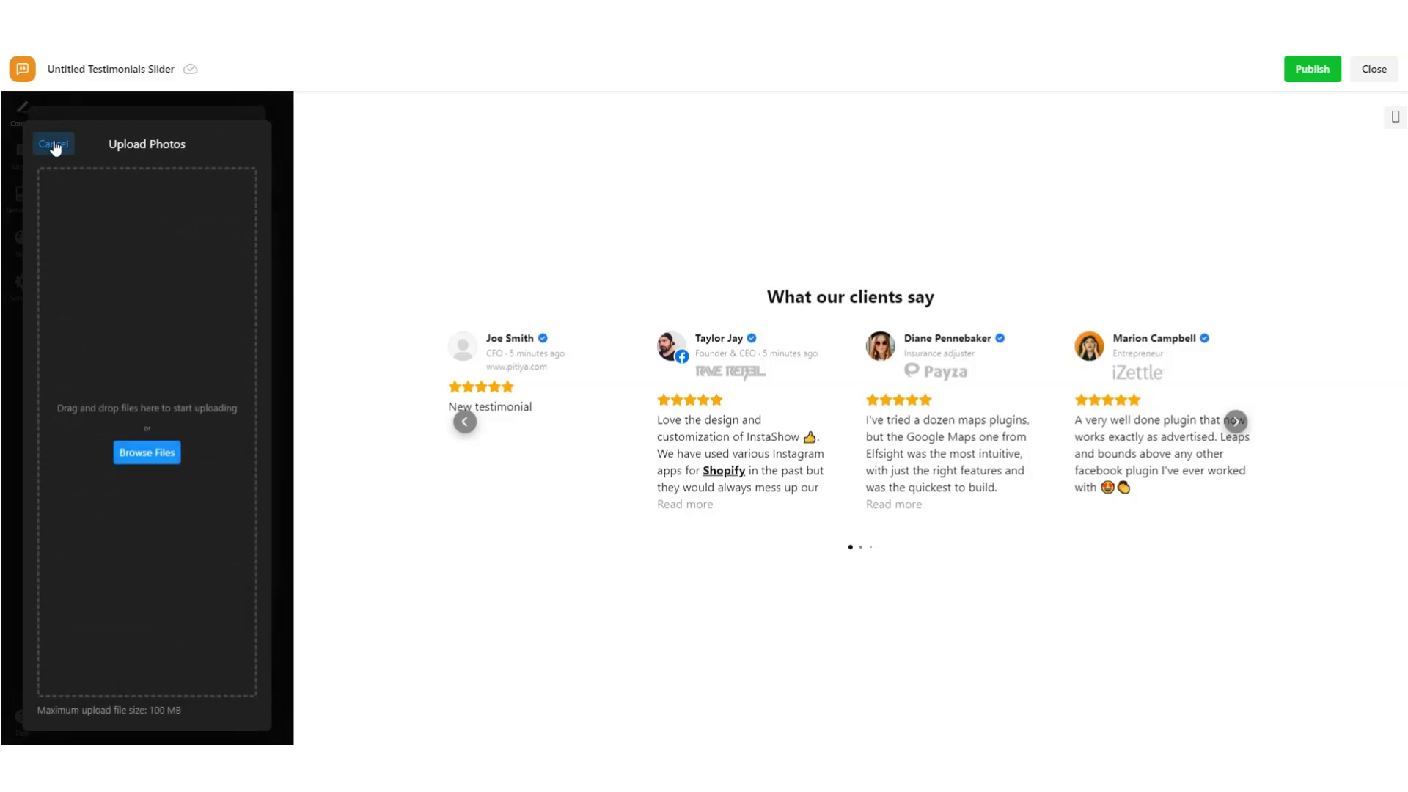
left_click(51, 141)
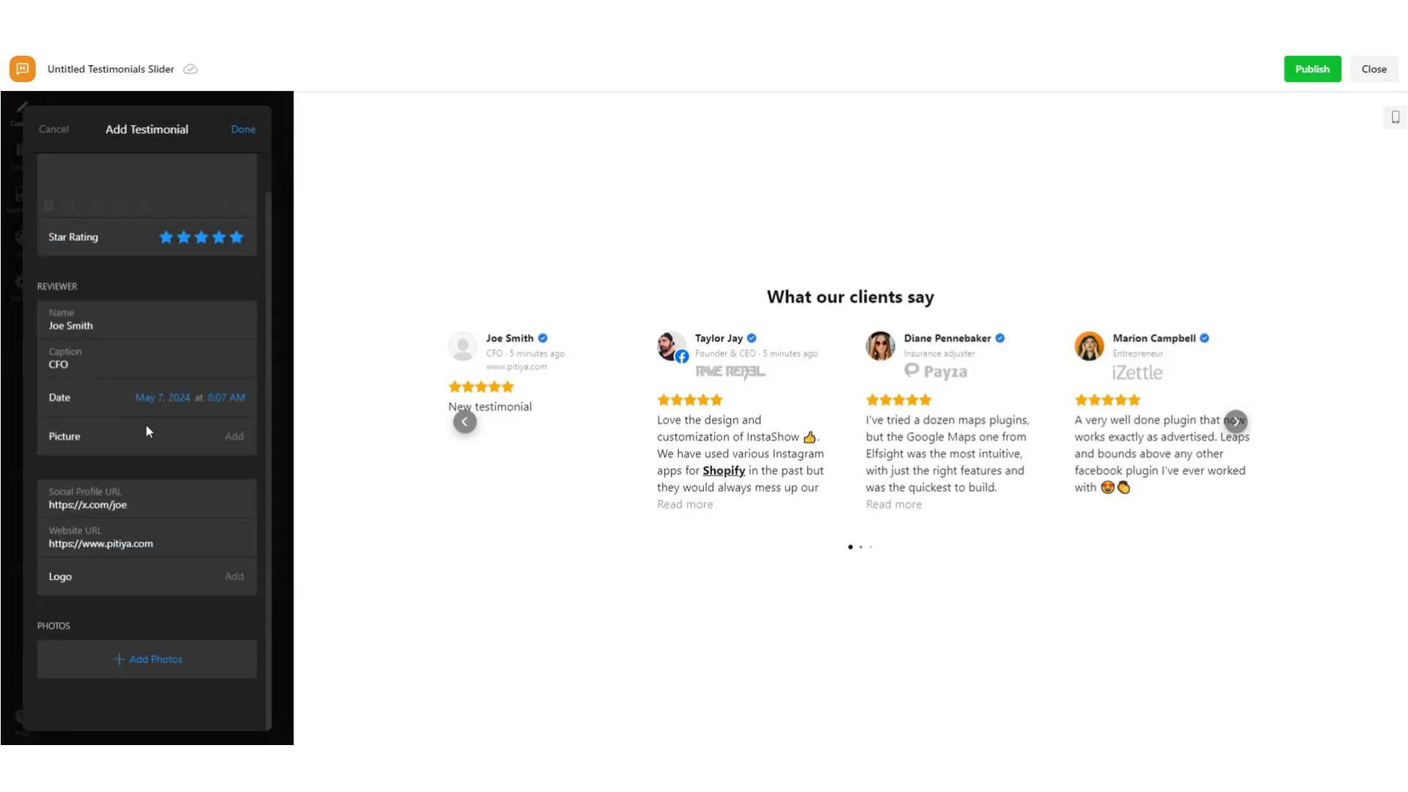
Save the new testimonial and move it to third place in the testimonial list
left_click(243, 129)
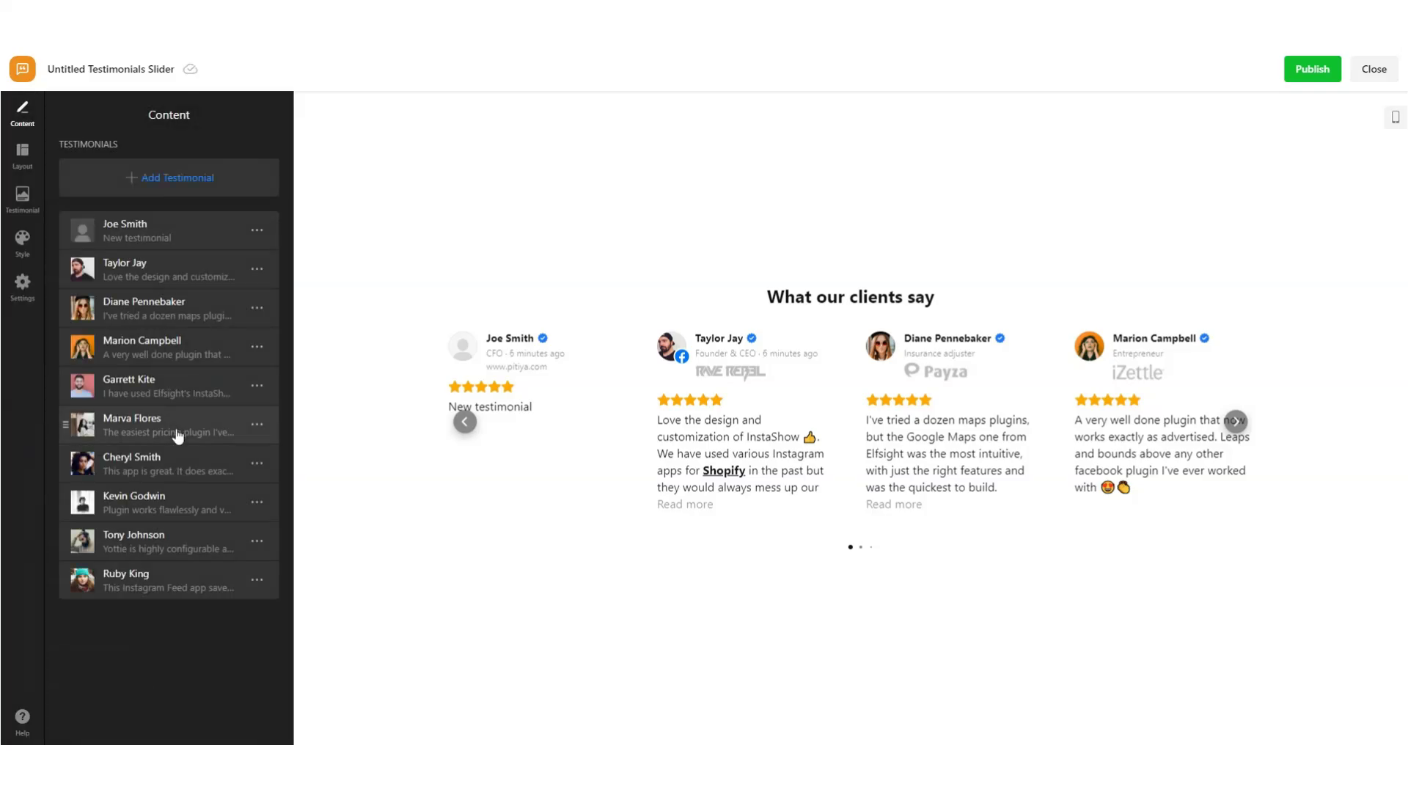
left_click_drag(66, 231, 68, 317)
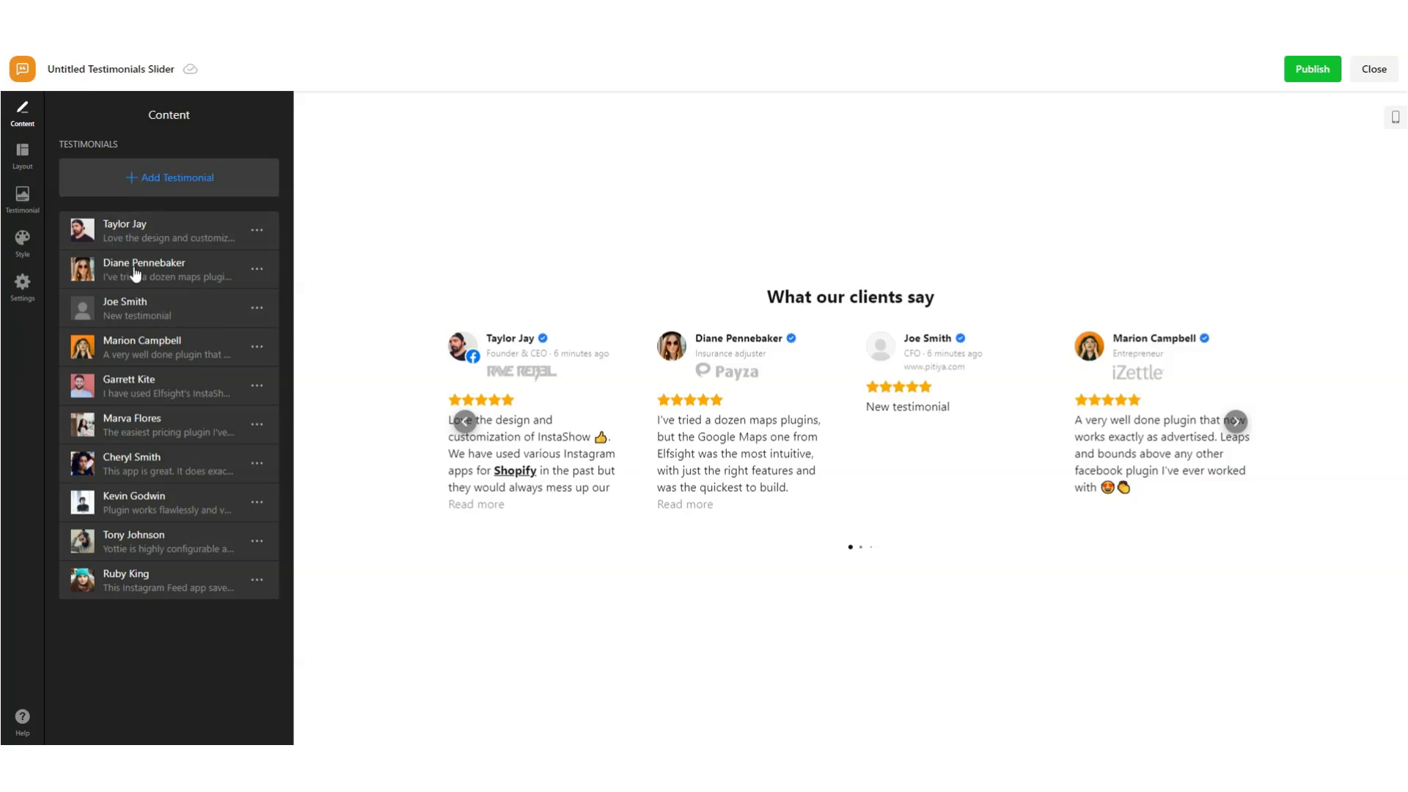
Page forward through the Carousel layout in the preview and open that layout's customization settings
left_click(31, 164)
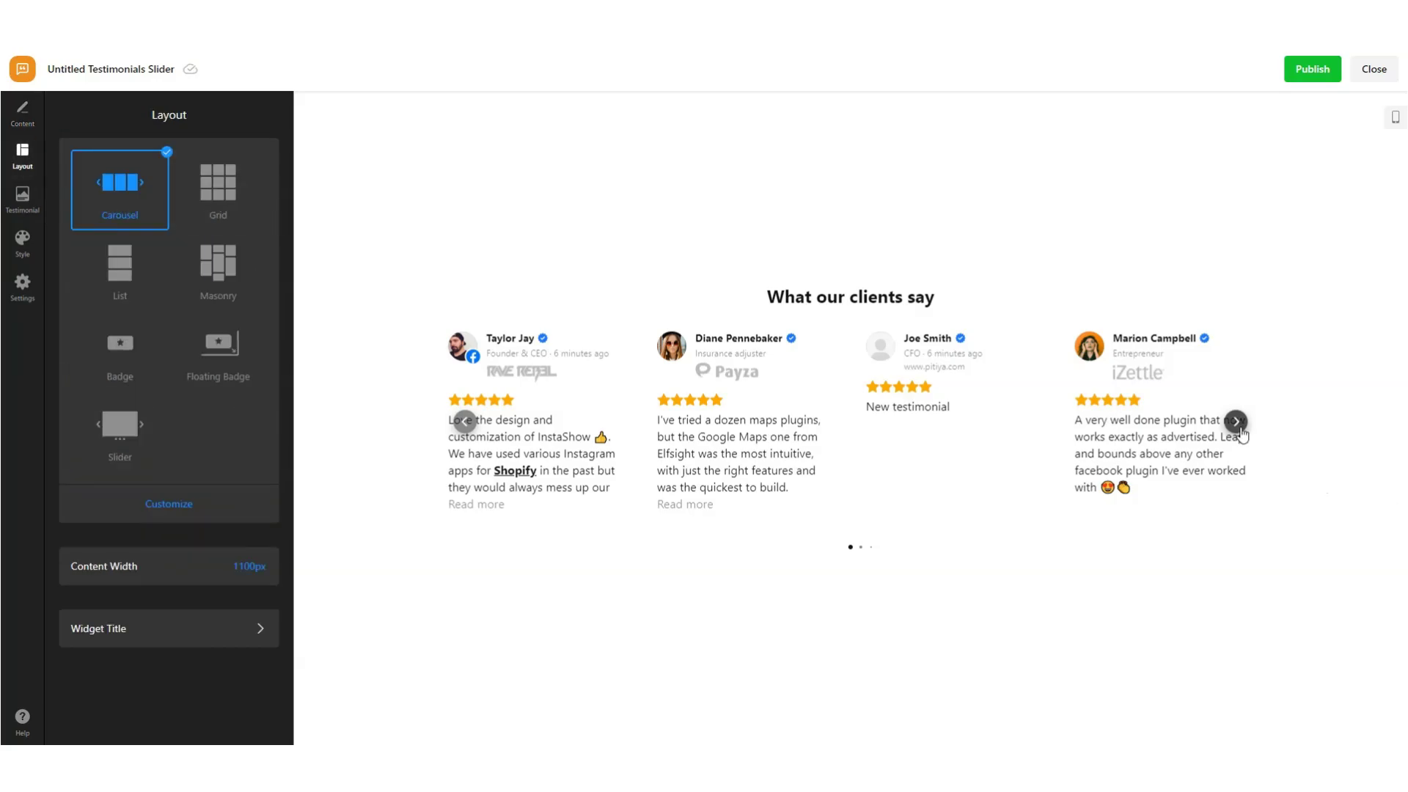
left_click(1238, 431)
left_click(1236, 424)
left_click(151, 504)
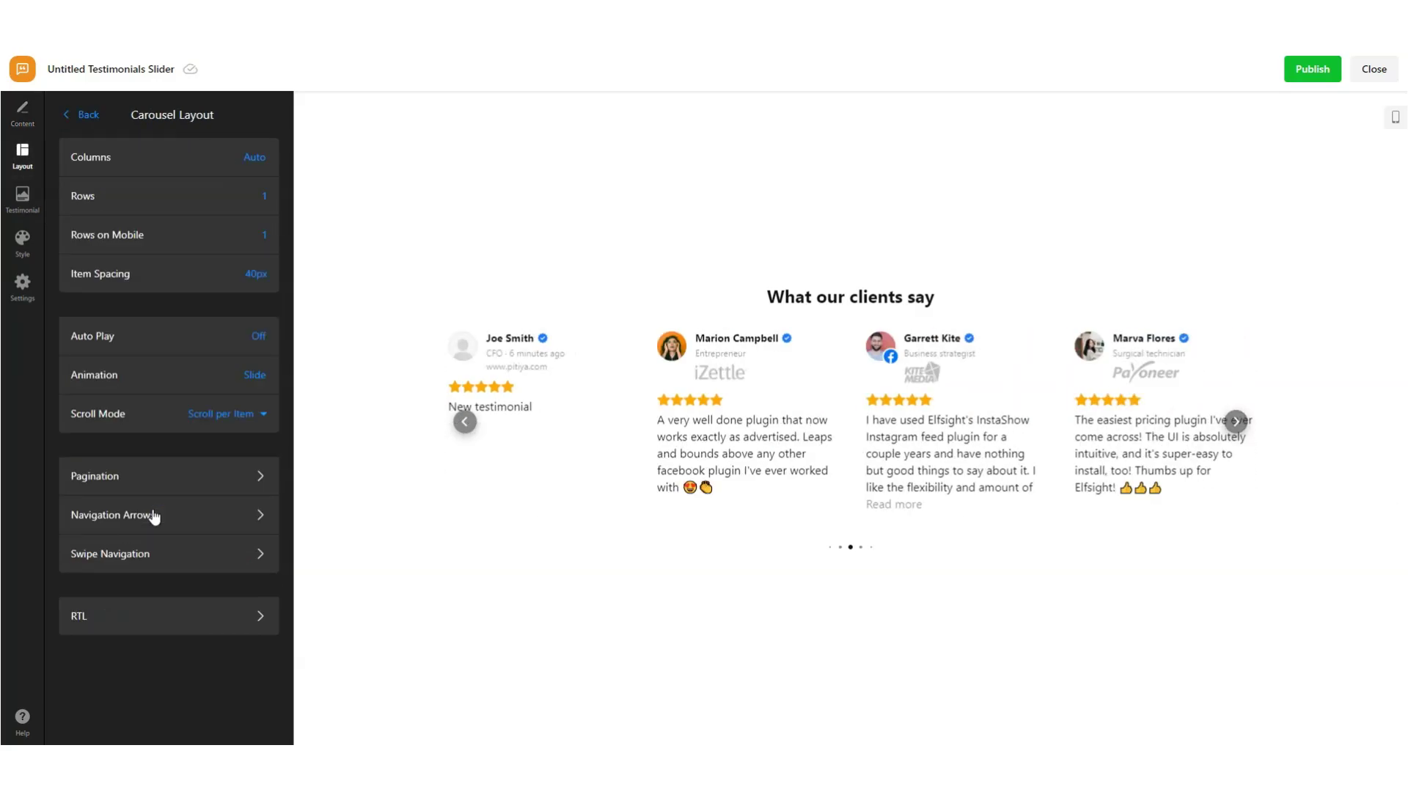
Try the Custom column mode for the carousel and return it to Auto
left_click(261, 154)
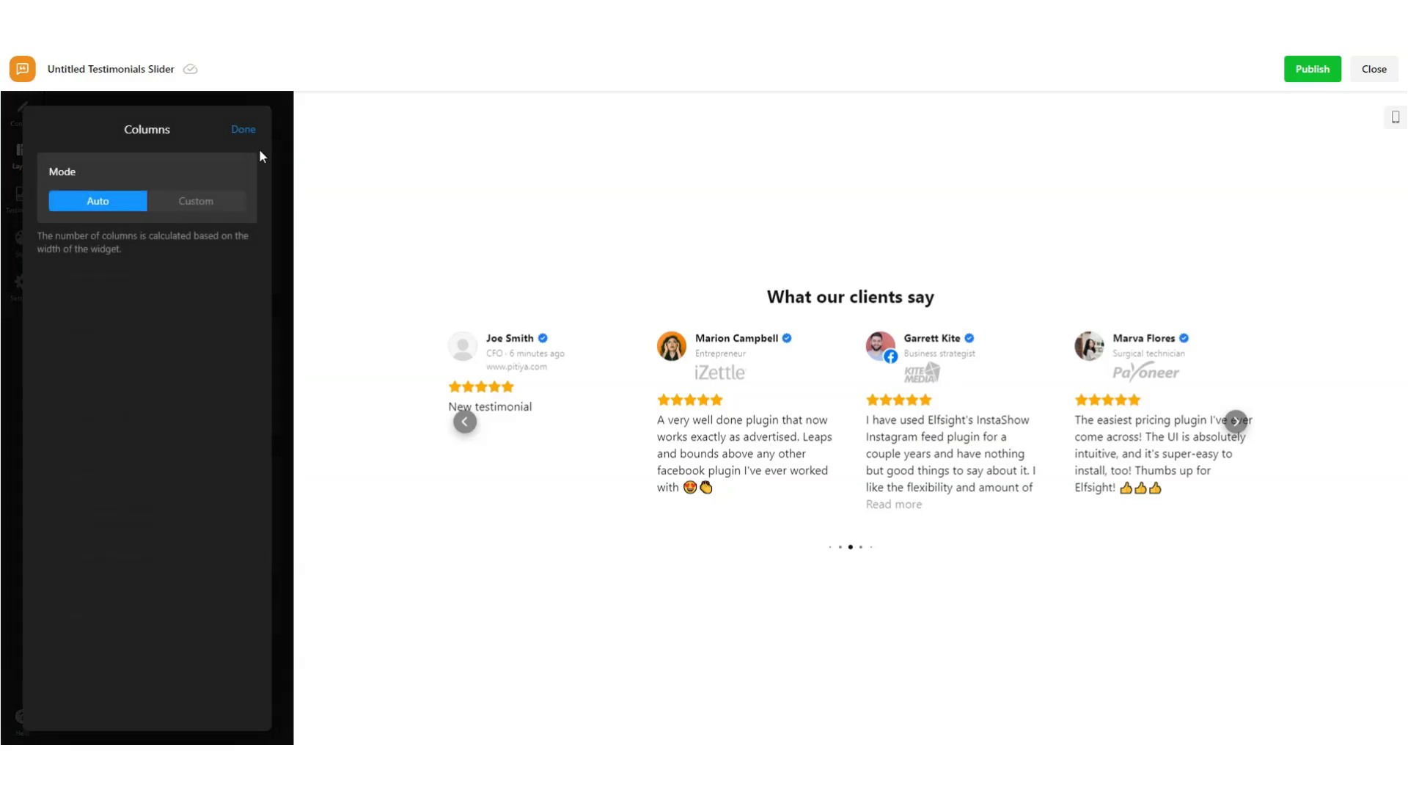
left_click(195, 199)
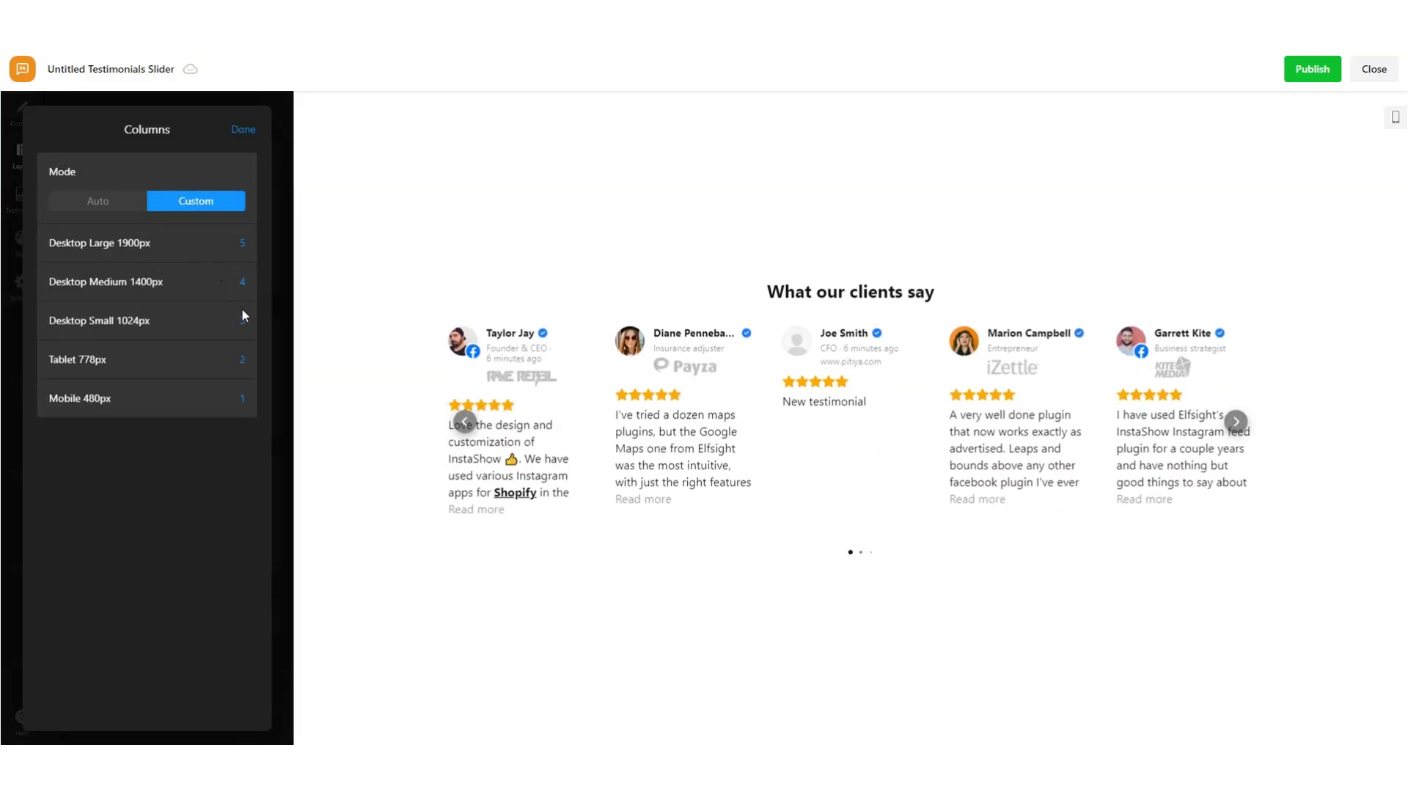
left_click(122, 196)
left_click(256, 129)
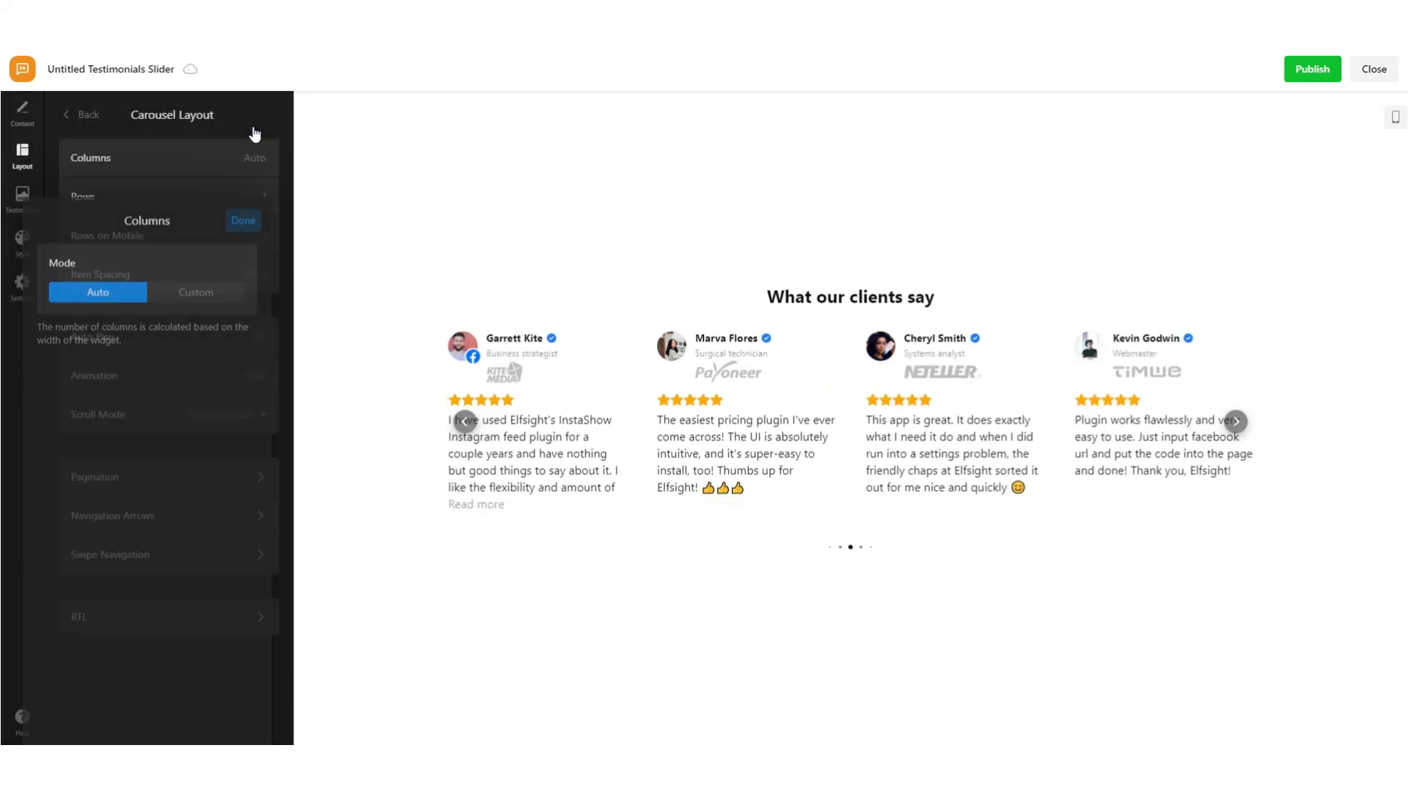
Try 2 and 3 rows in the carousel and return the row number to 1
left_click(265, 196)
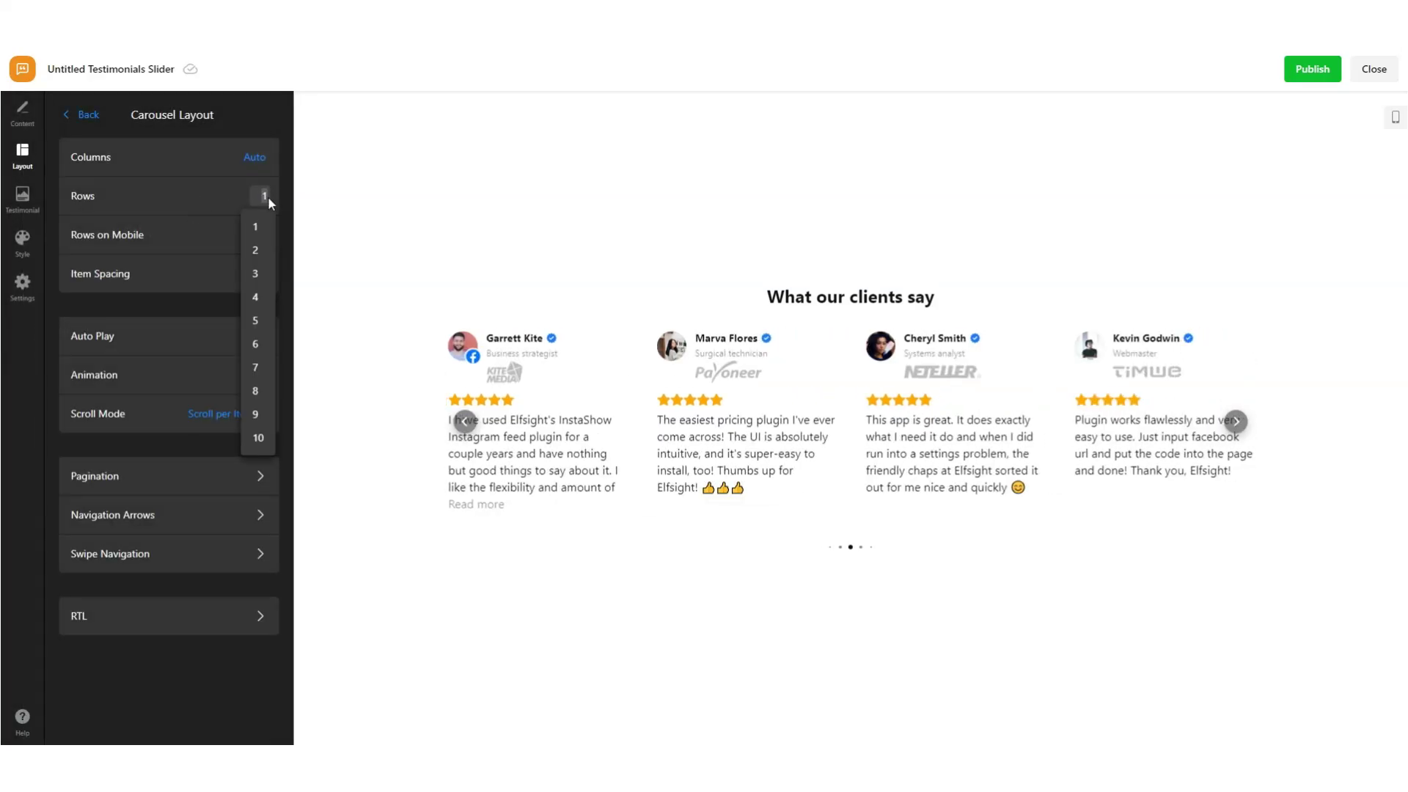
left_click(264, 253)
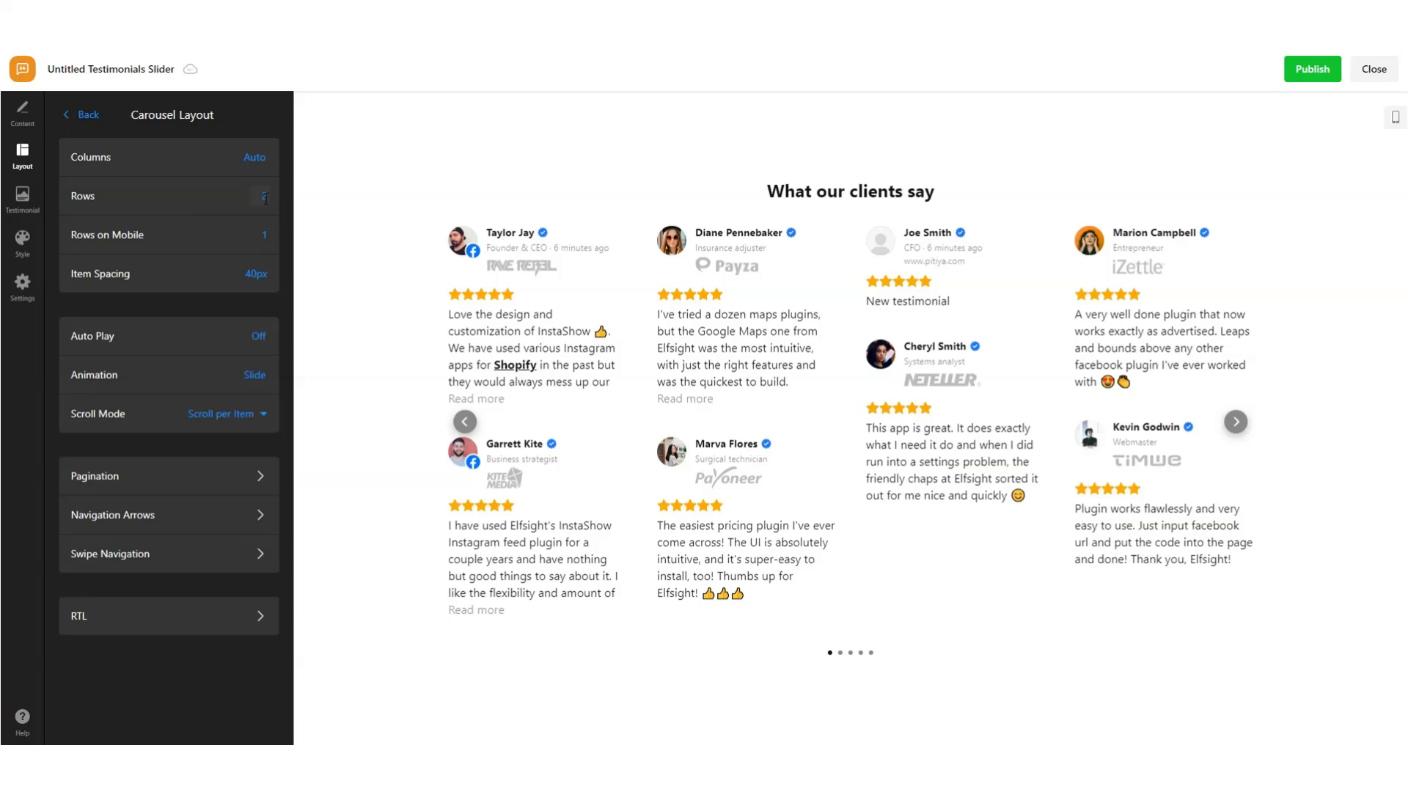
left_click(264, 196)
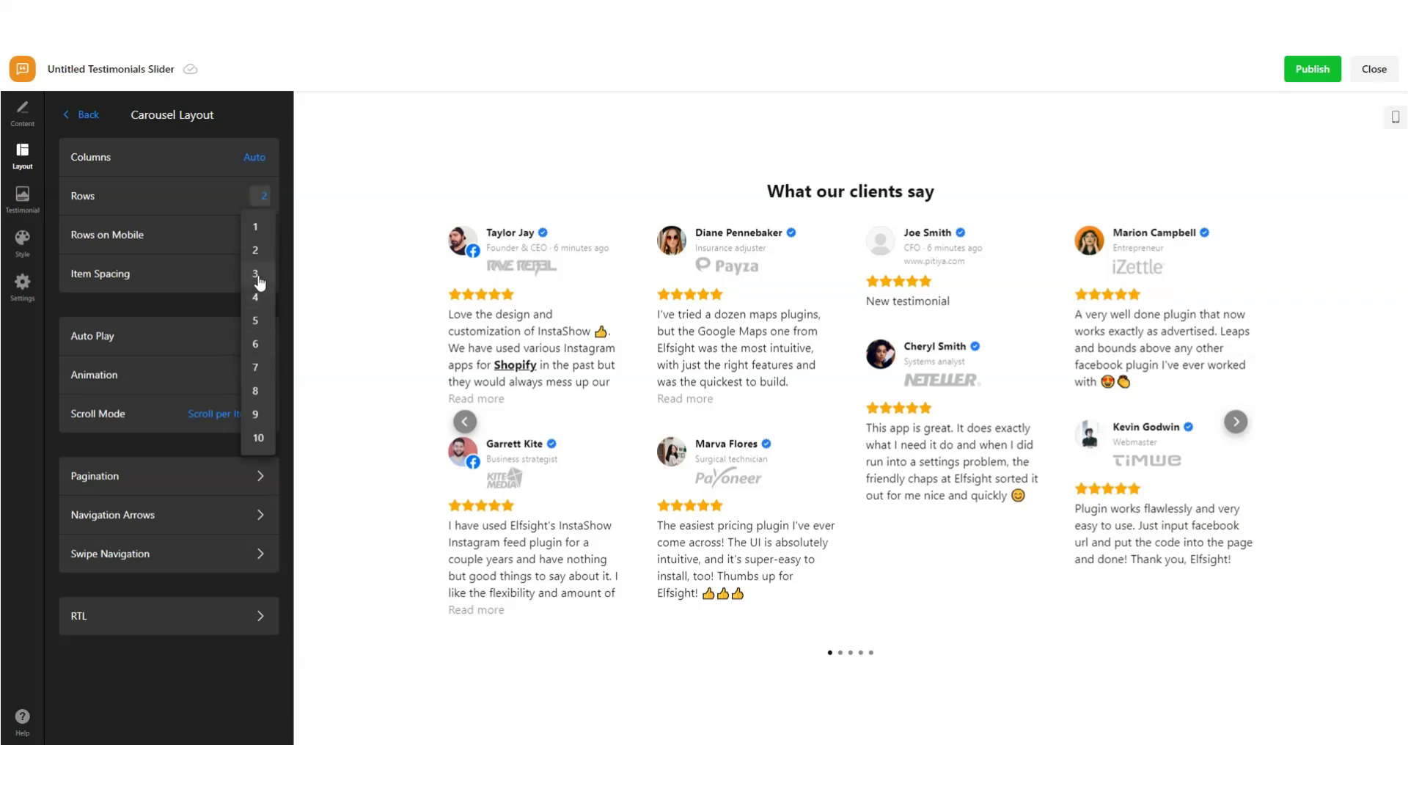
left_click(257, 273)
left_click(265, 193)
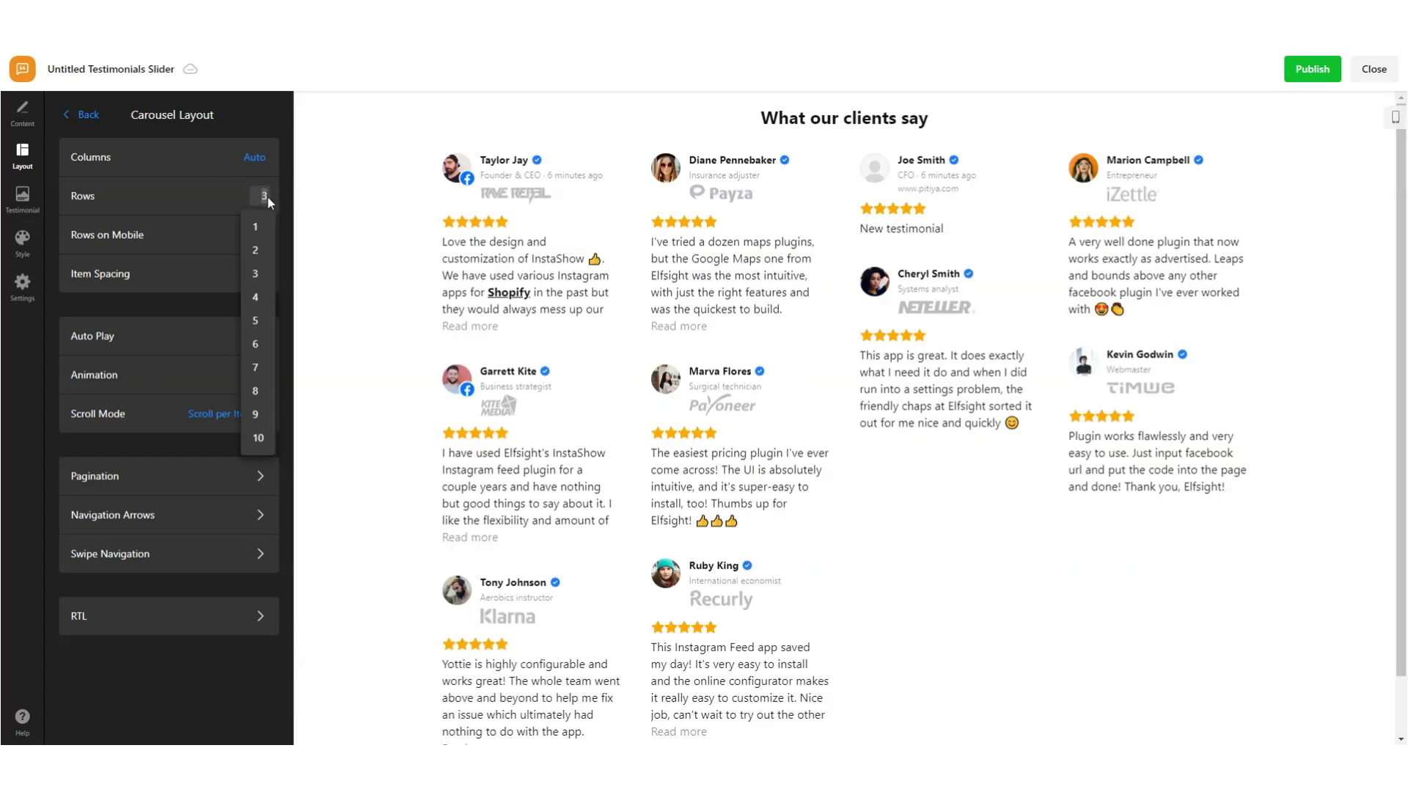
left_click(261, 234)
Try 2 and 5 rows on mobile in the mobile preview, and restore 1 row and the desktop preview
left_click(265, 234)
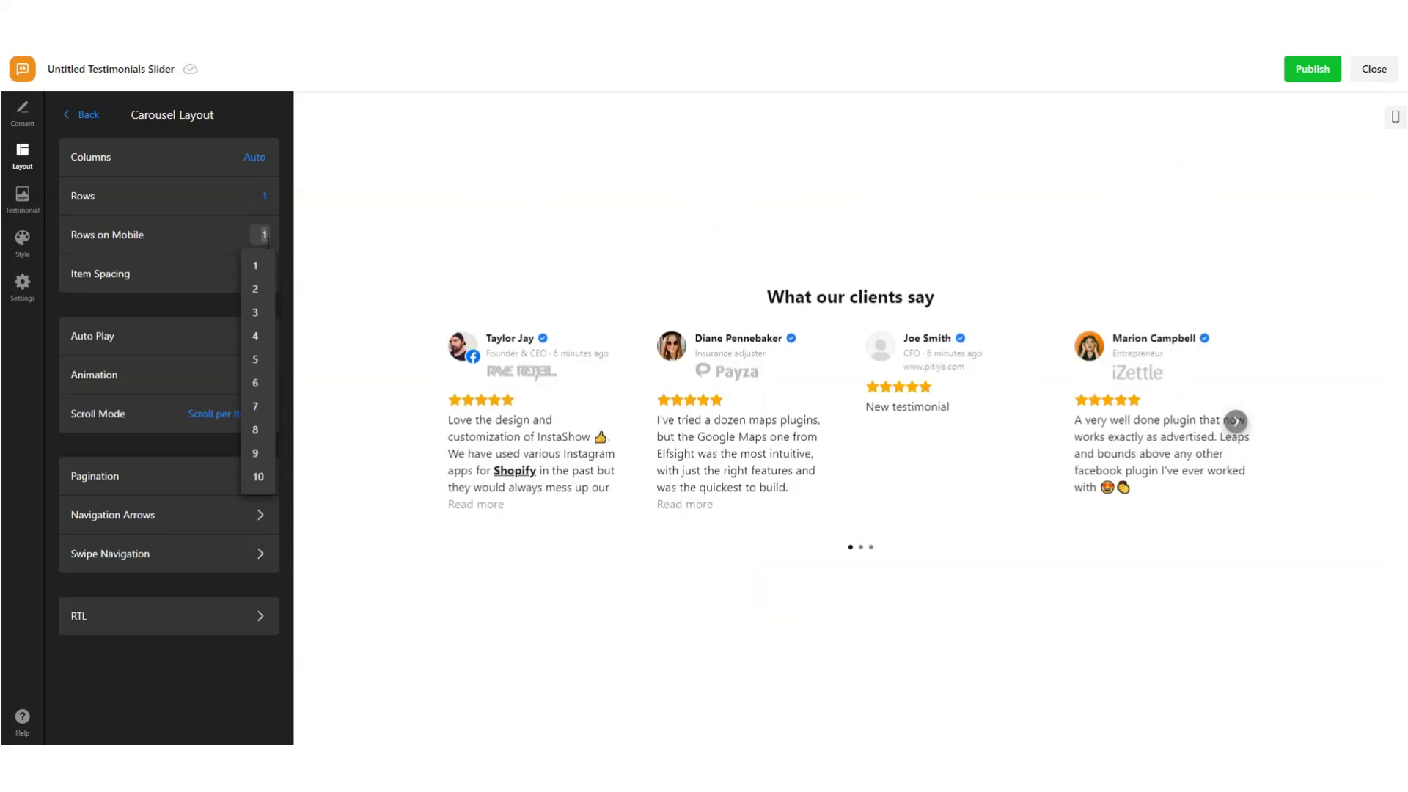
left_click(260, 293)
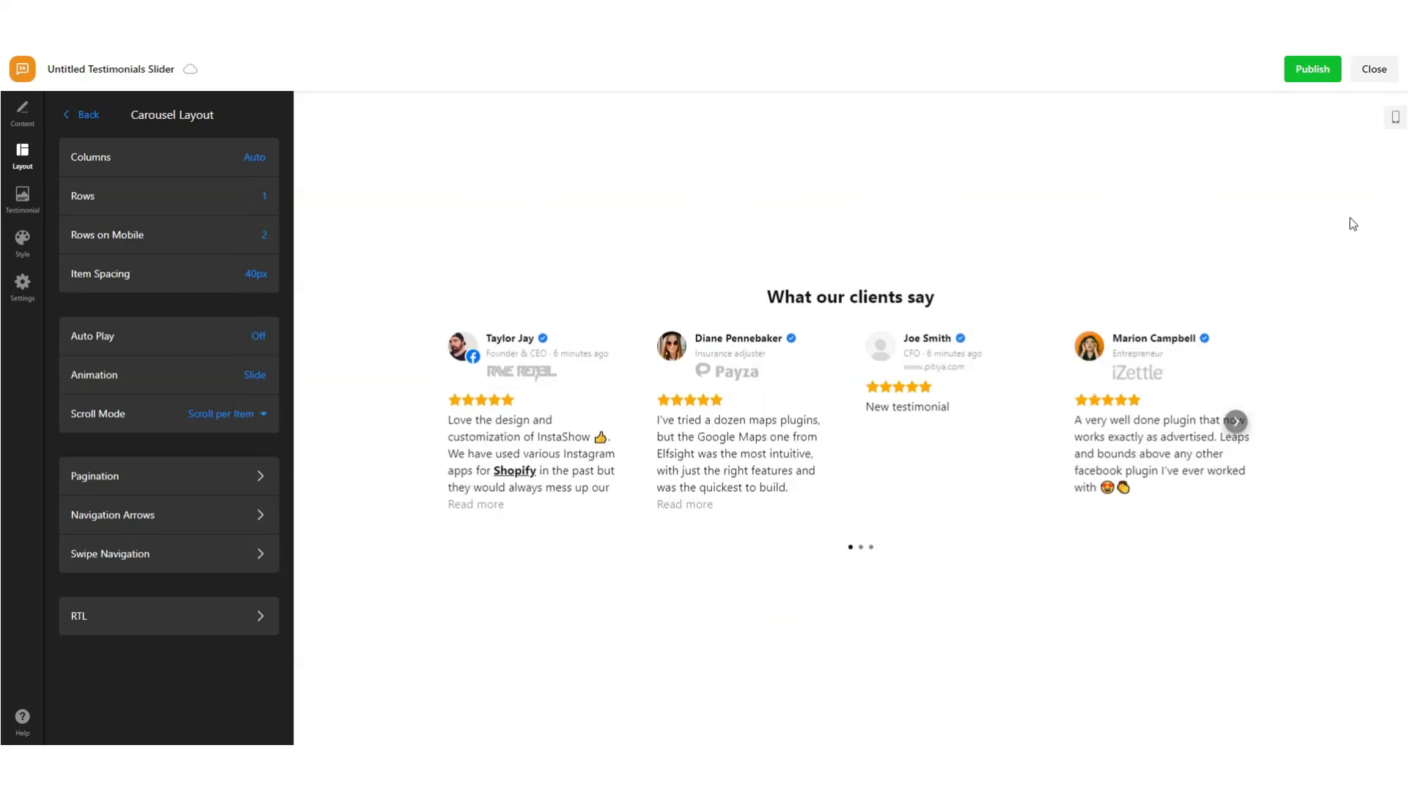
left_click(1395, 116)
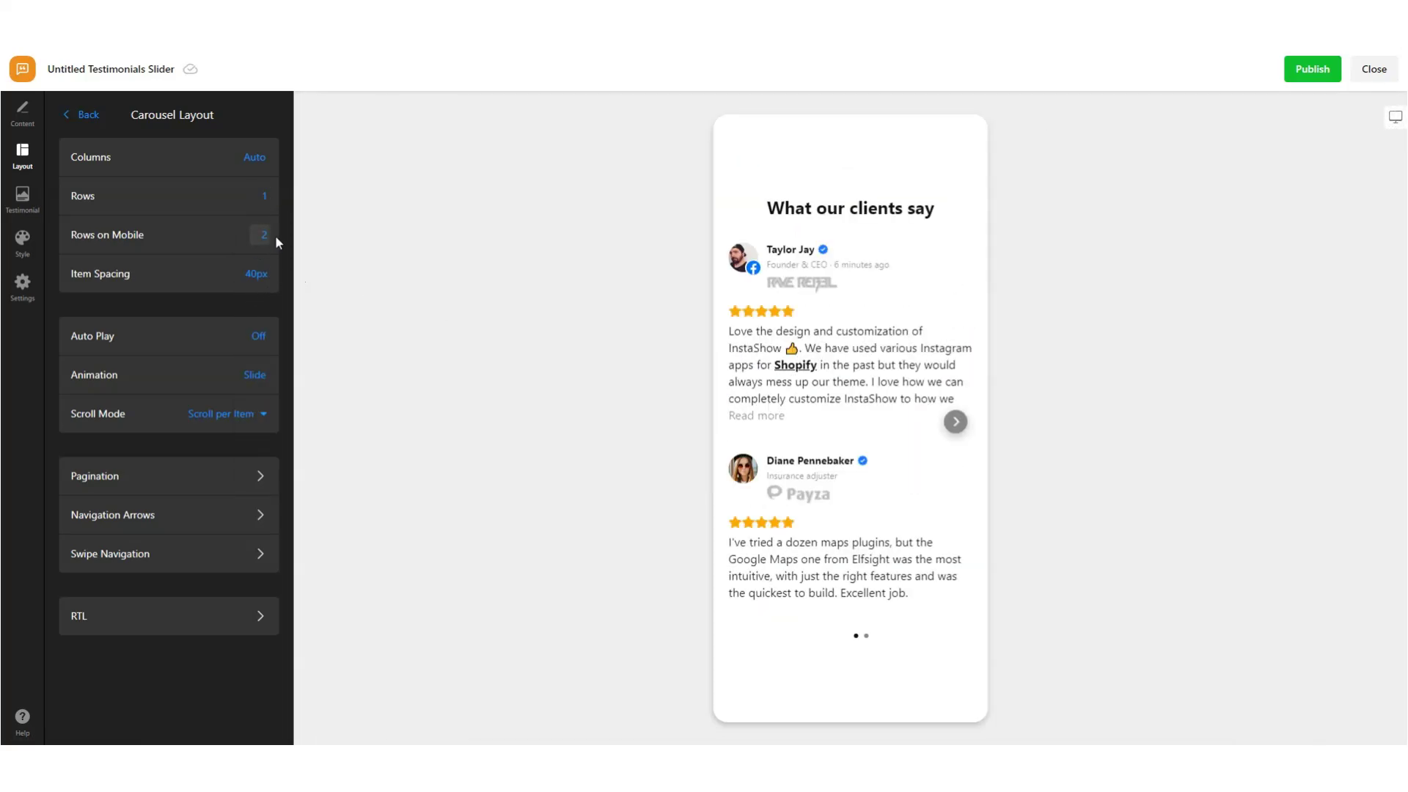
left_click(270, 236)
left_click(261, 267)
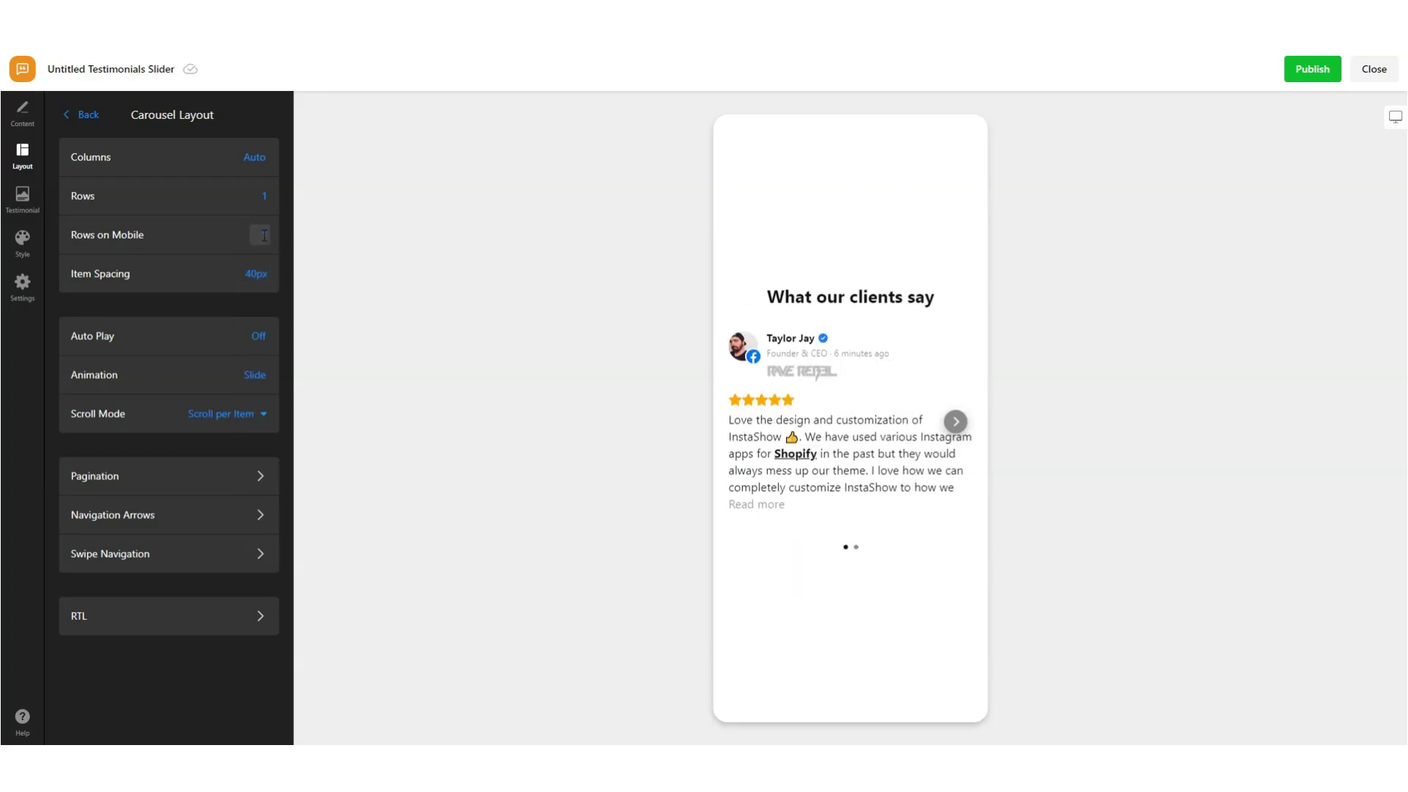
left_click(264, 234)
left_click(265, 352)
scroll(901, 480, "down", 5)
left_click(264, 234)
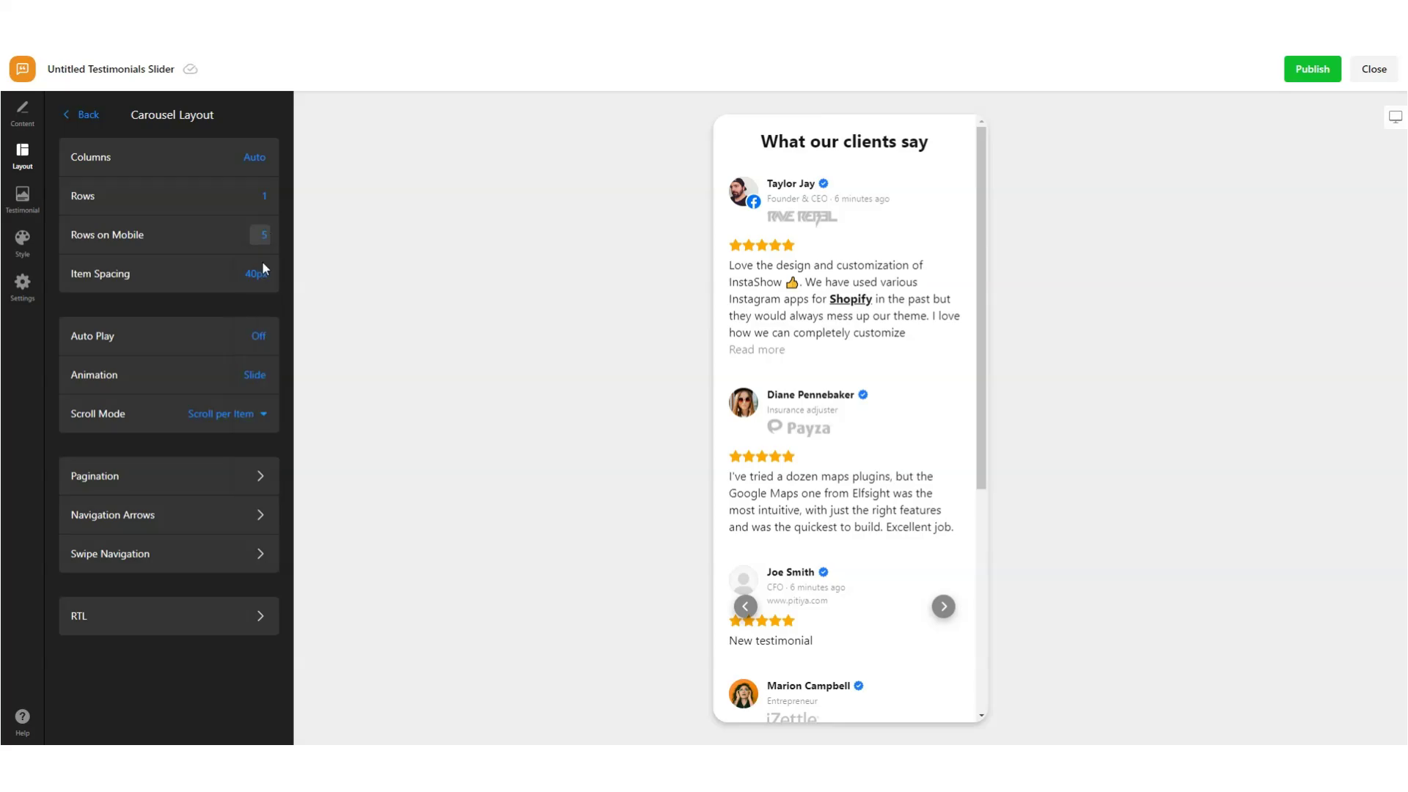
left_click(263, 267)
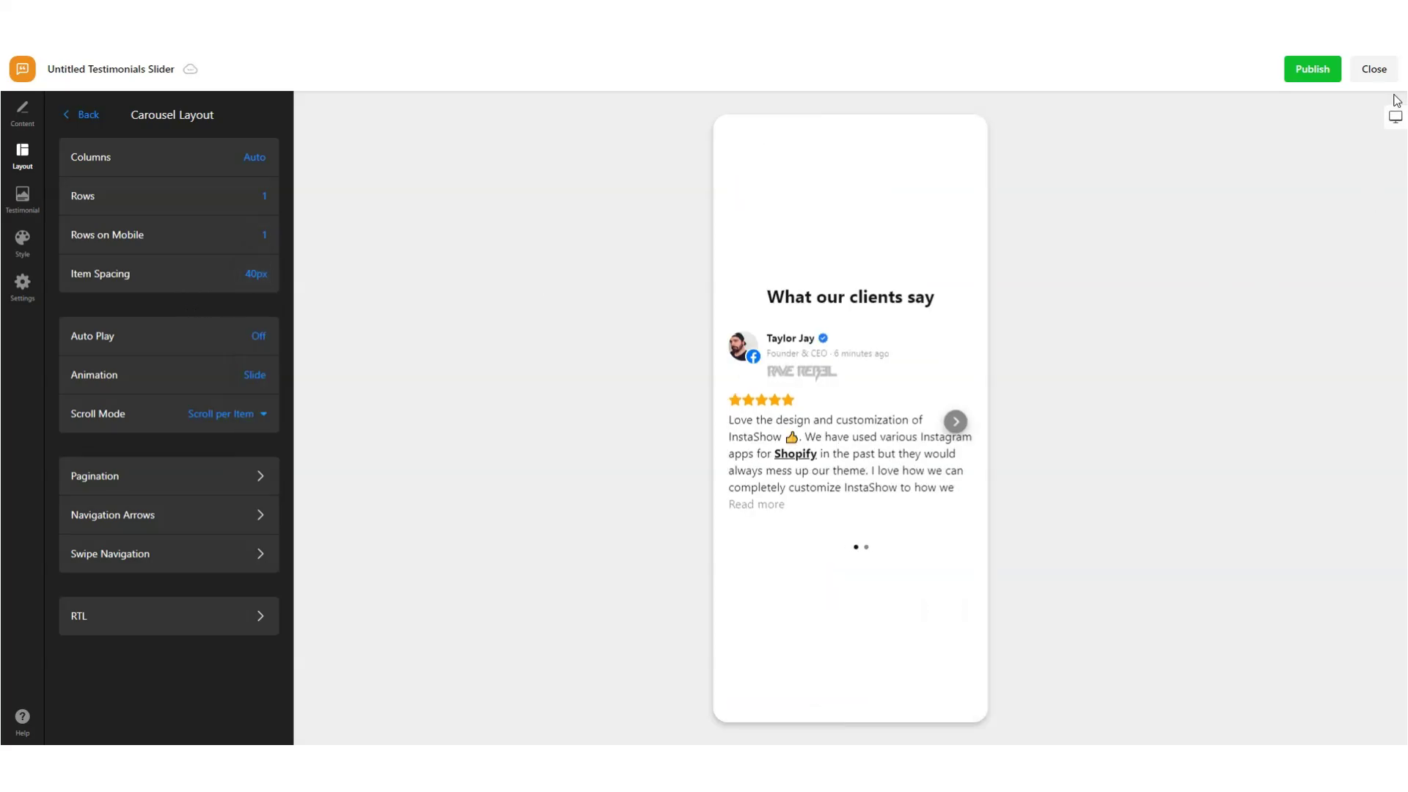
left_click(1394, 117)
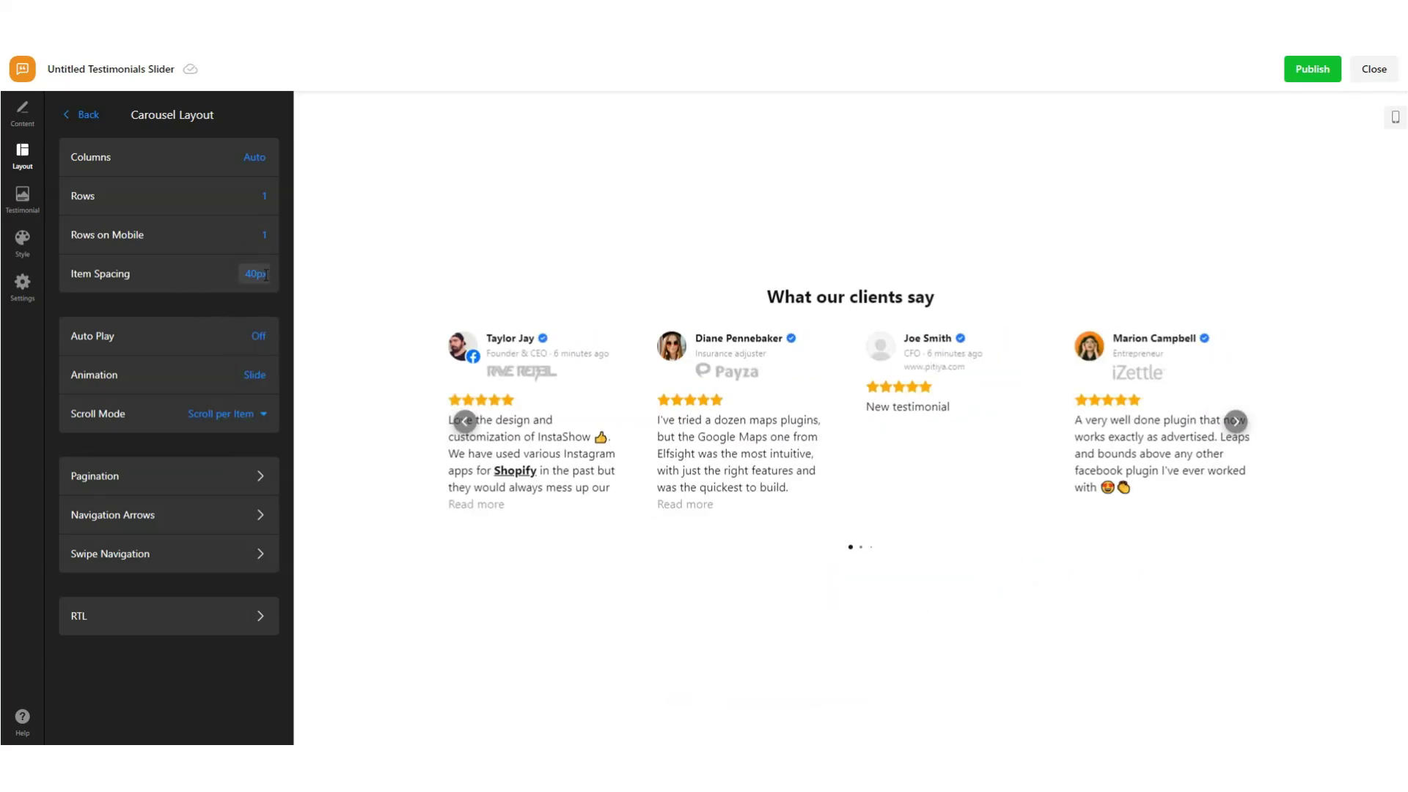
Try several item spacings for the carousel, settle on 15 px, and page through the testimonials in the preview
left_click(265, 275)
left_click(249, 322)
left_click(248, 278)
left_click(251, 408)
left_click(255, 273)
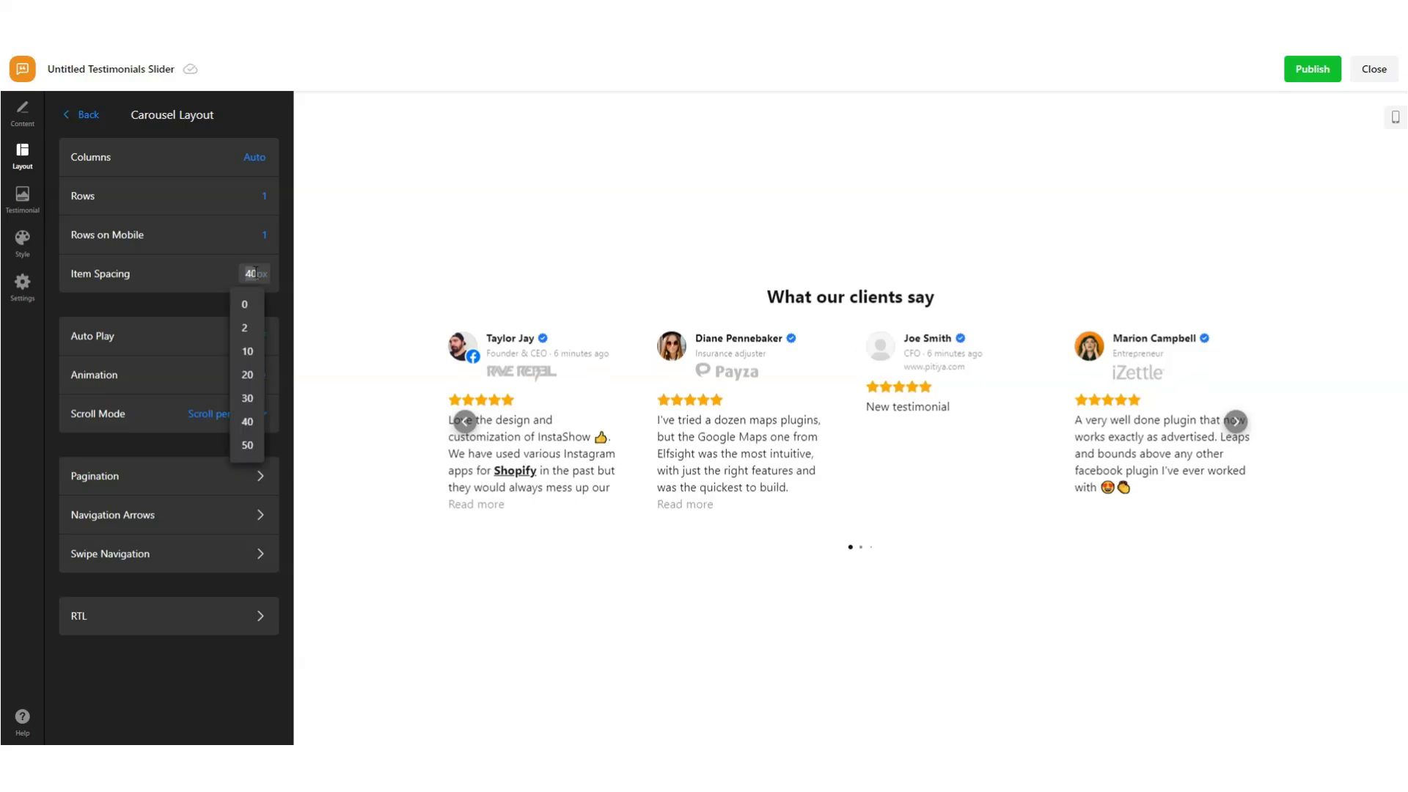
type("35")
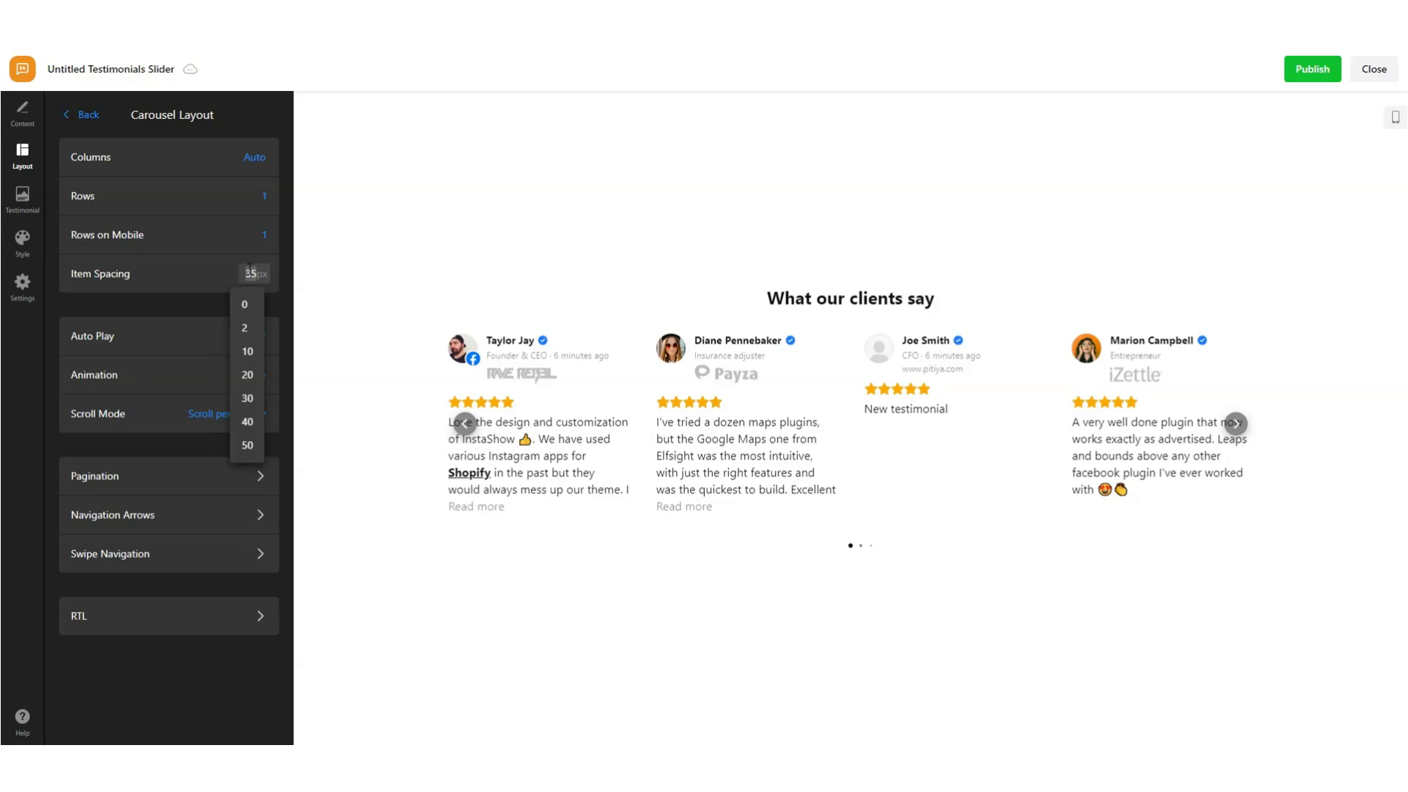
type("15")
left_click(1235, 431)
left_click(1235, 432)
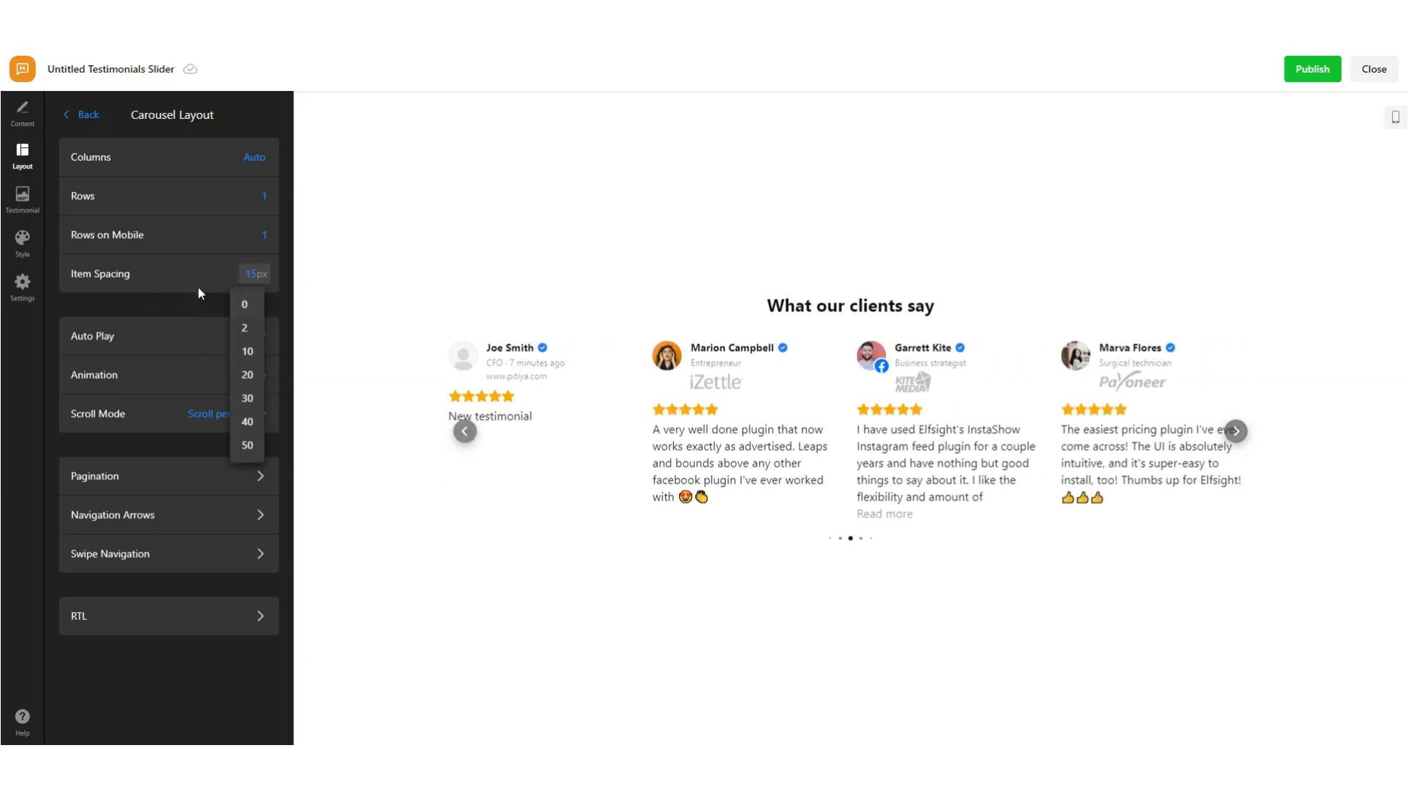
left_click(218, 311)
Enable Auto Play for the carousel, keeping Pause on Hover enabled and the interval at 5 seconds
left_click(249, 341)
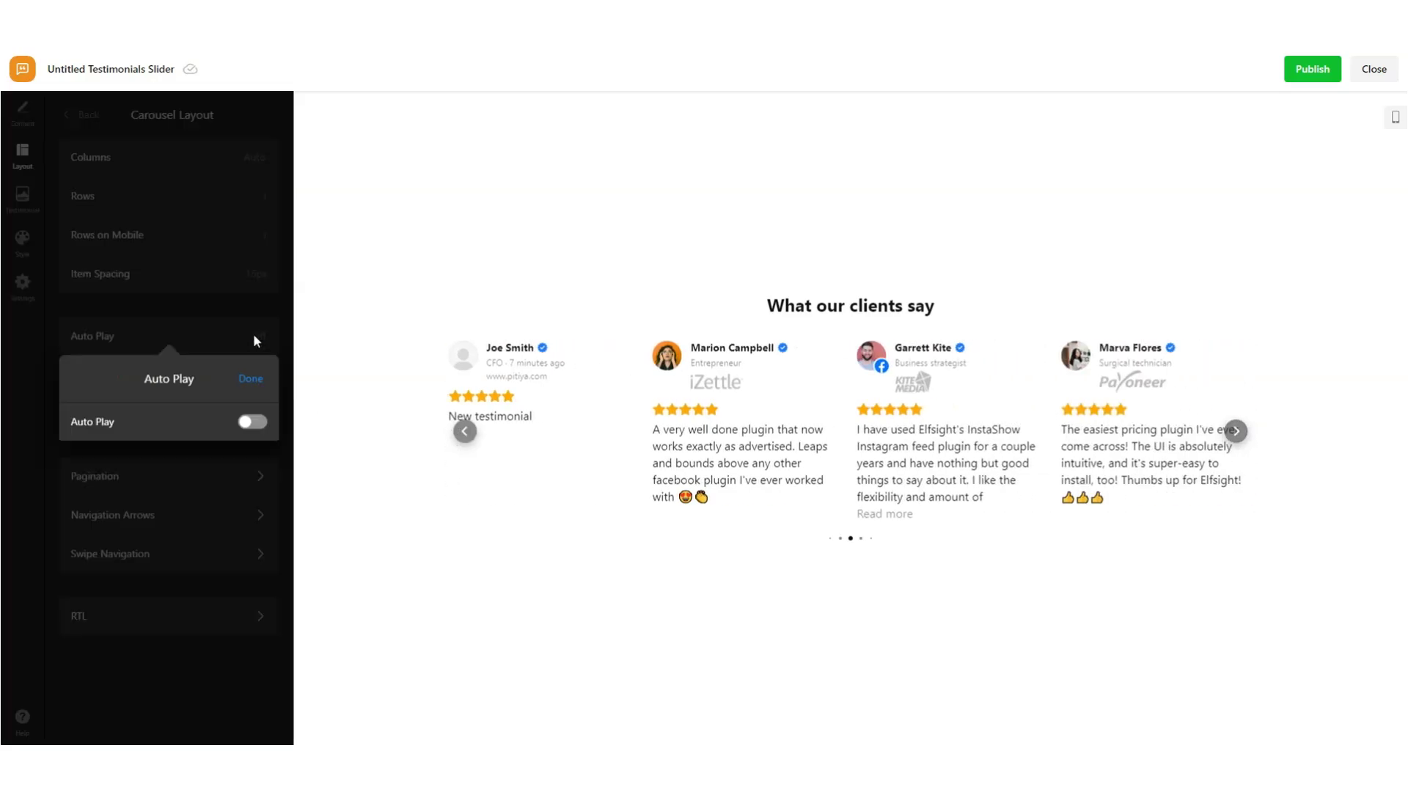
left_click(252, 422)
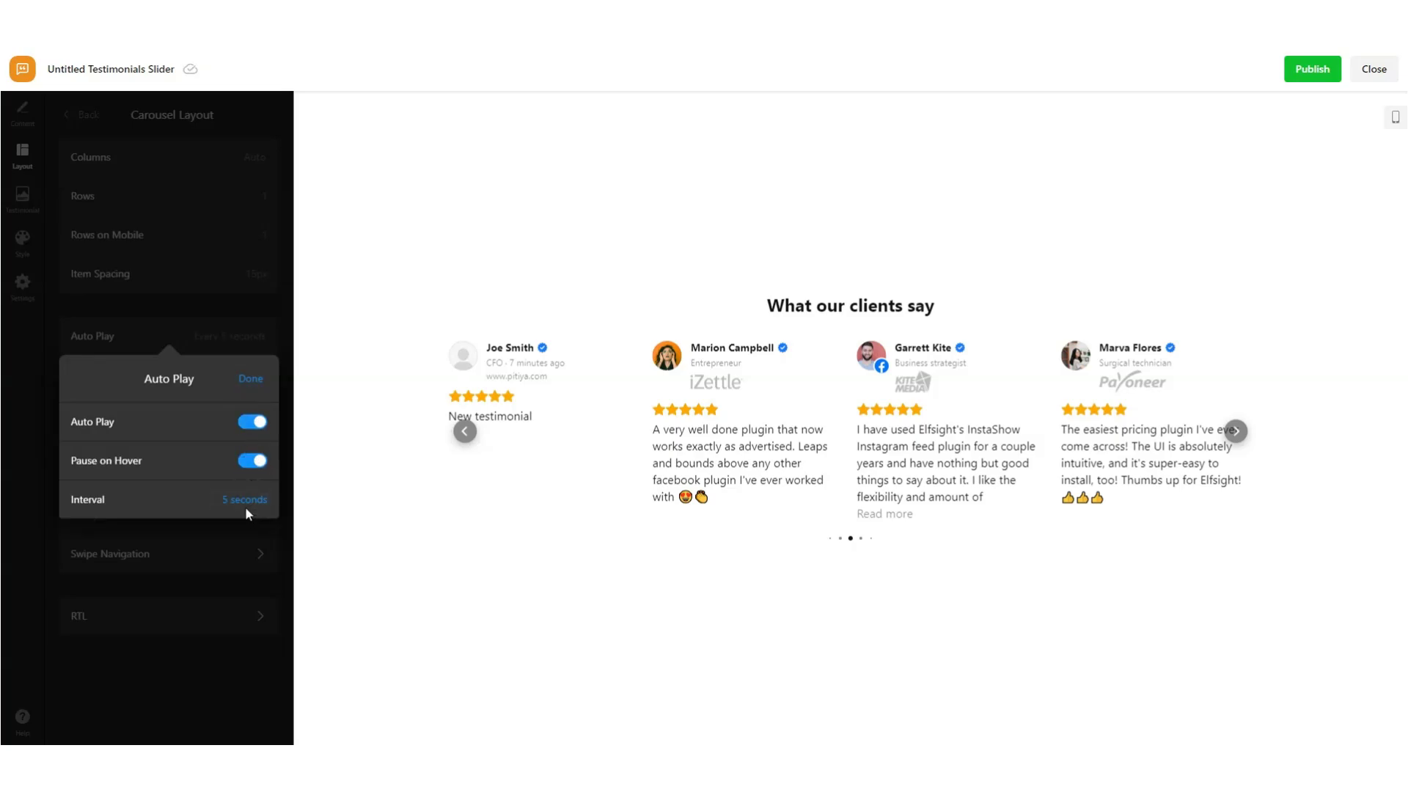
left_click(252, 380)
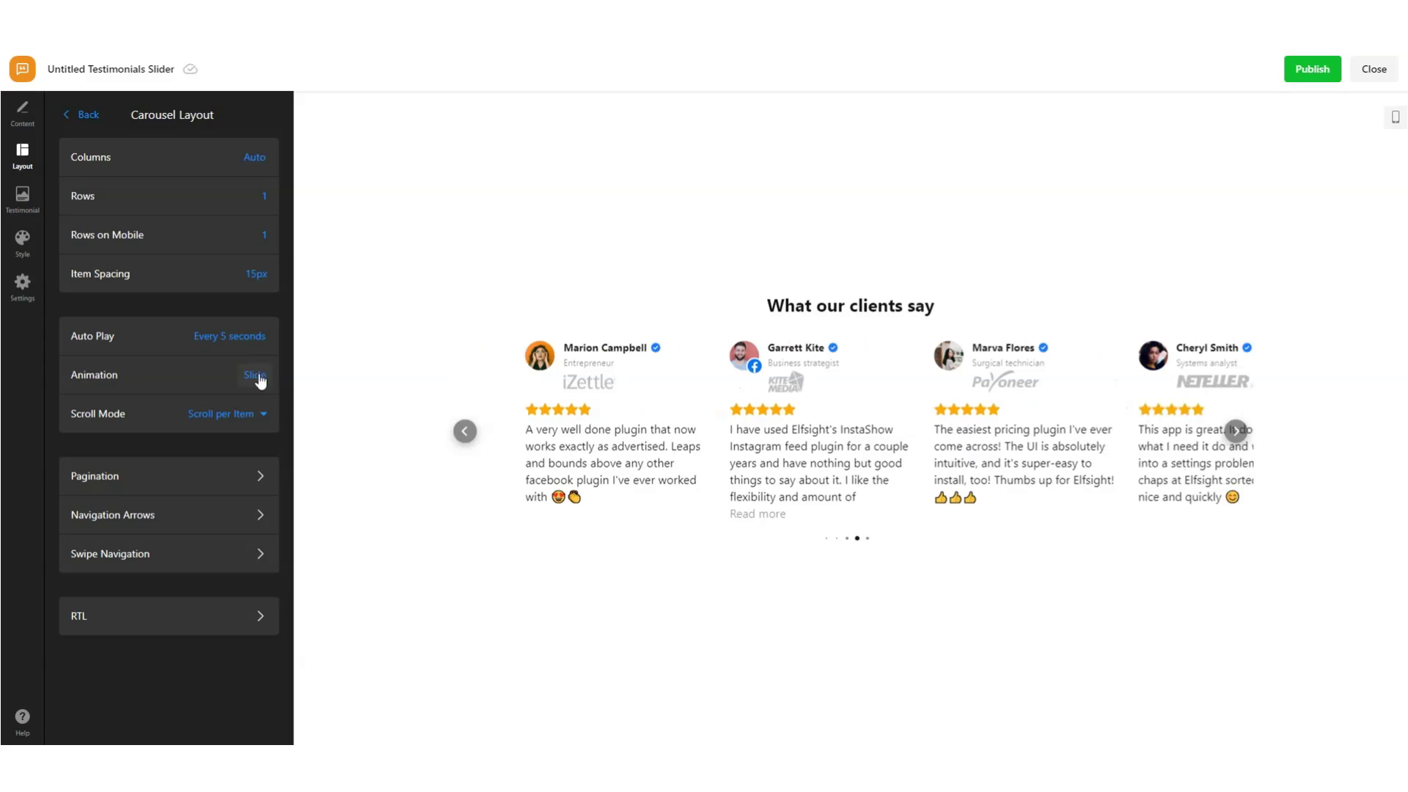
Slow the carousel's slide animation to slightly below the middle of the speed range
left_click(255, 376)
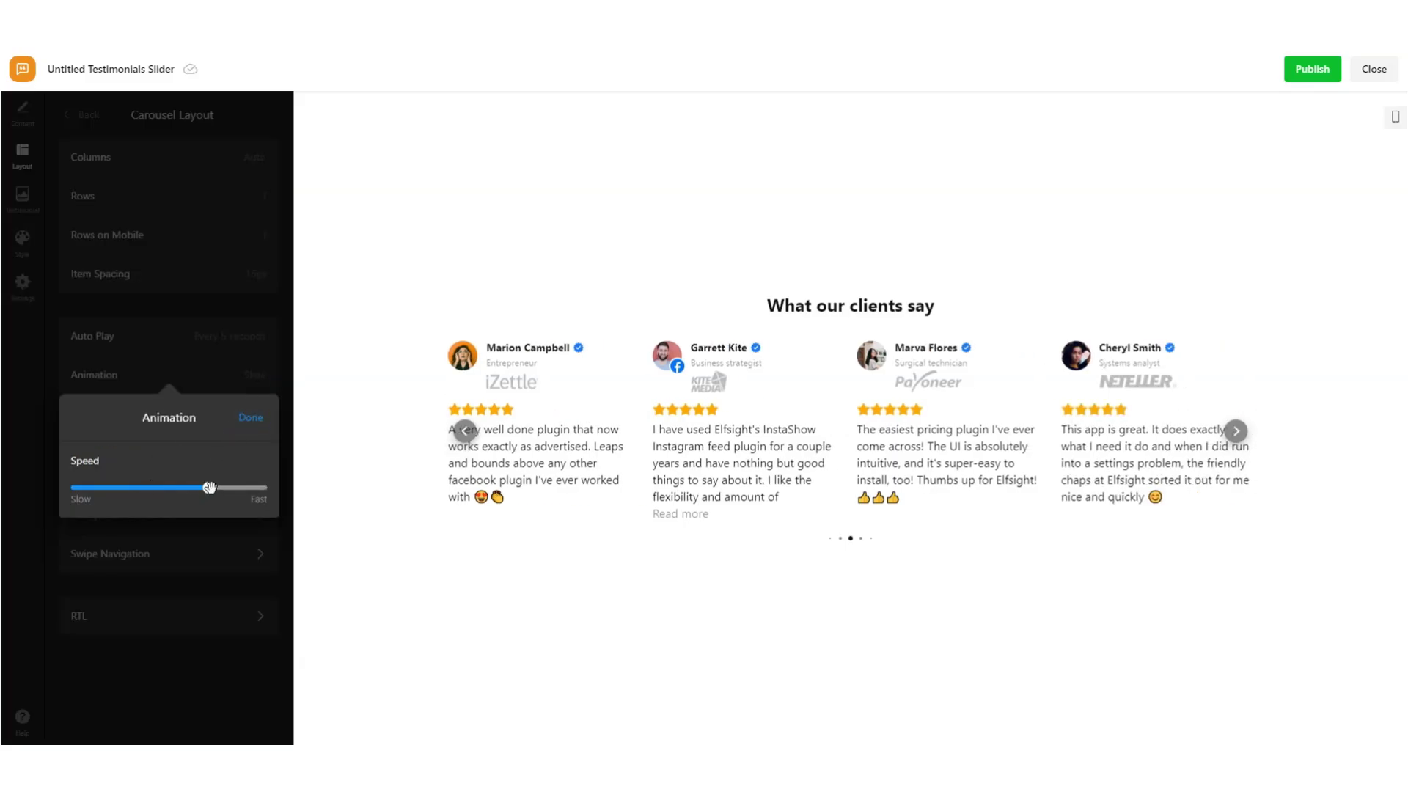
left_click_drag(210, 487, 160, 488)
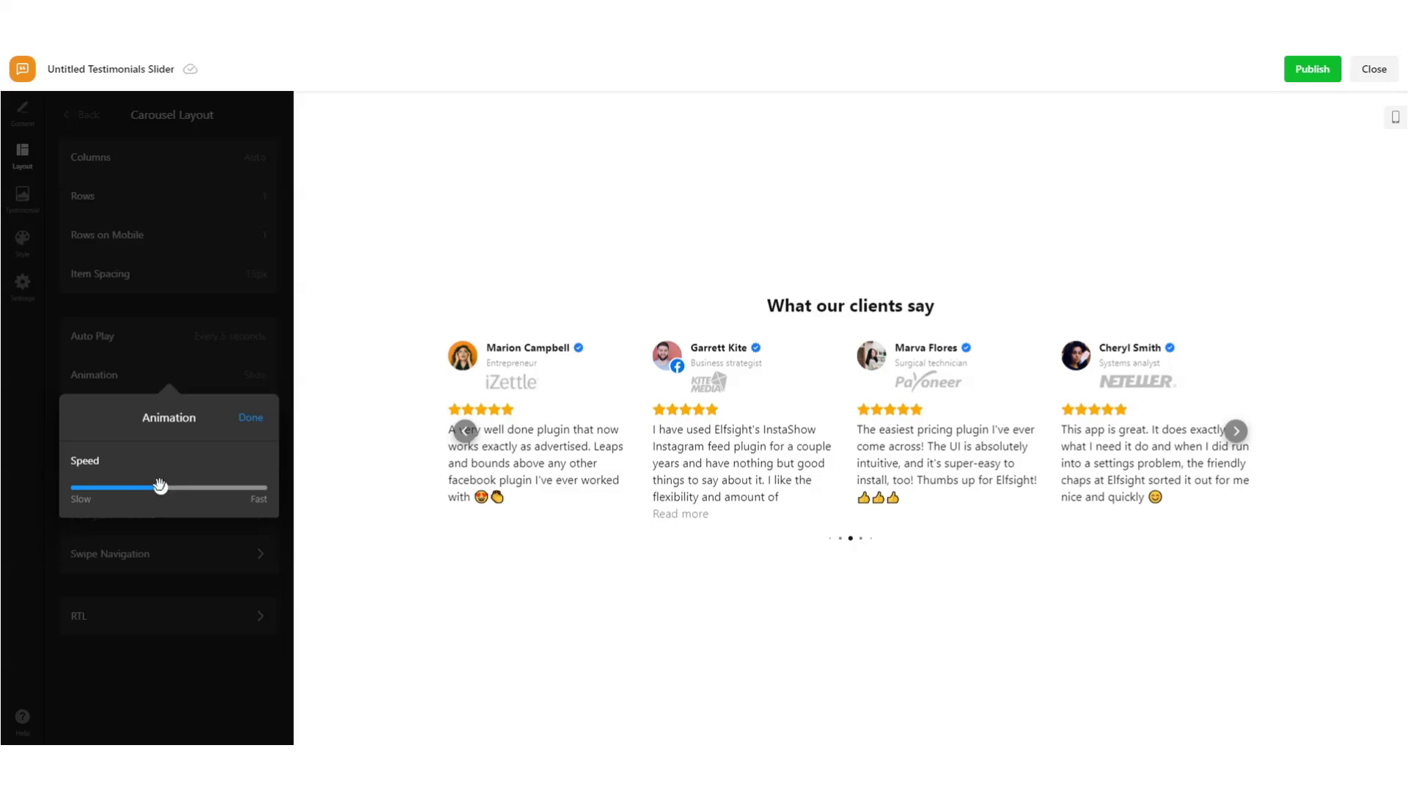
left_click(251, 417)
Try Scroll per Page as the carousel's scroll mode, and settle on Scroll per Item
left_click(236, 417)
left_click(233, 453)
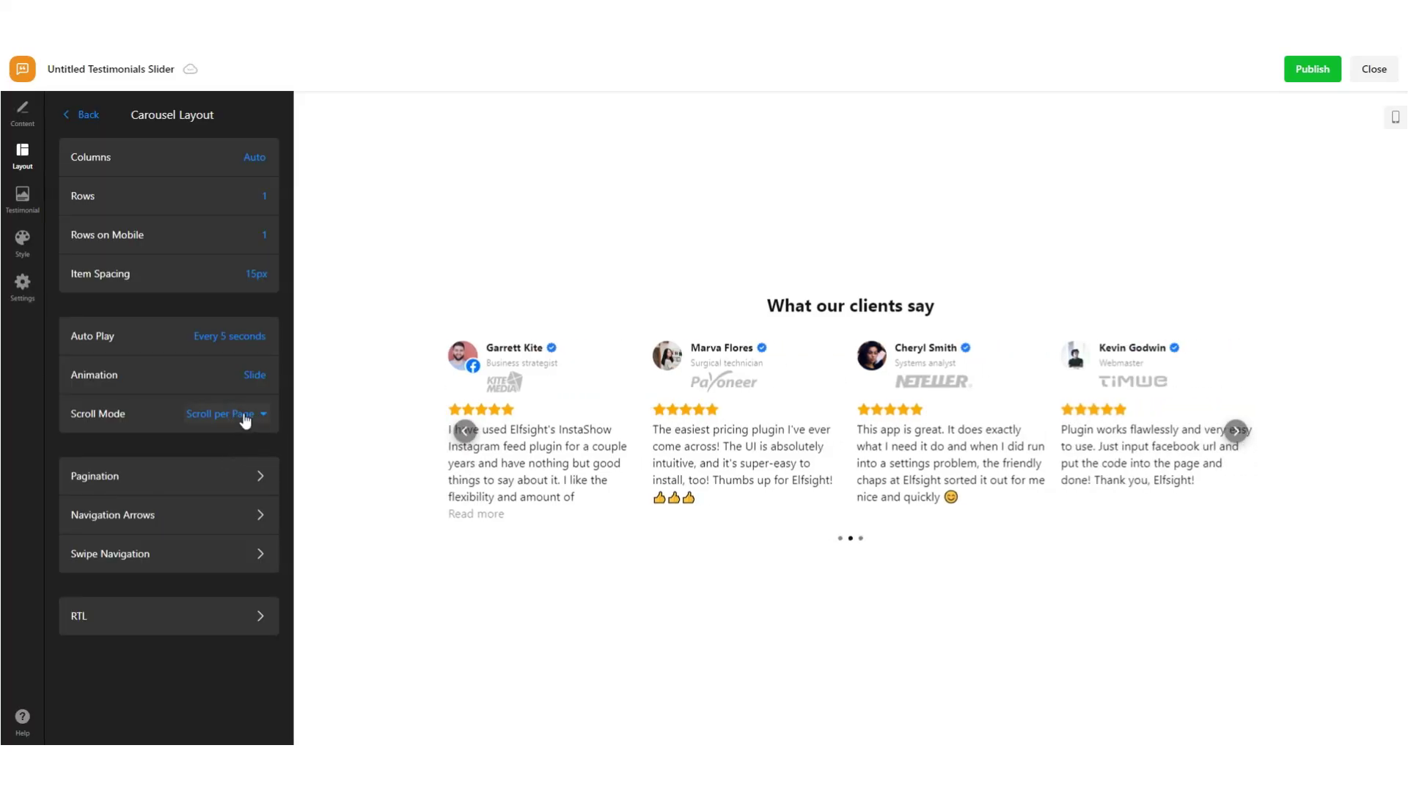
left_click(246, 420)
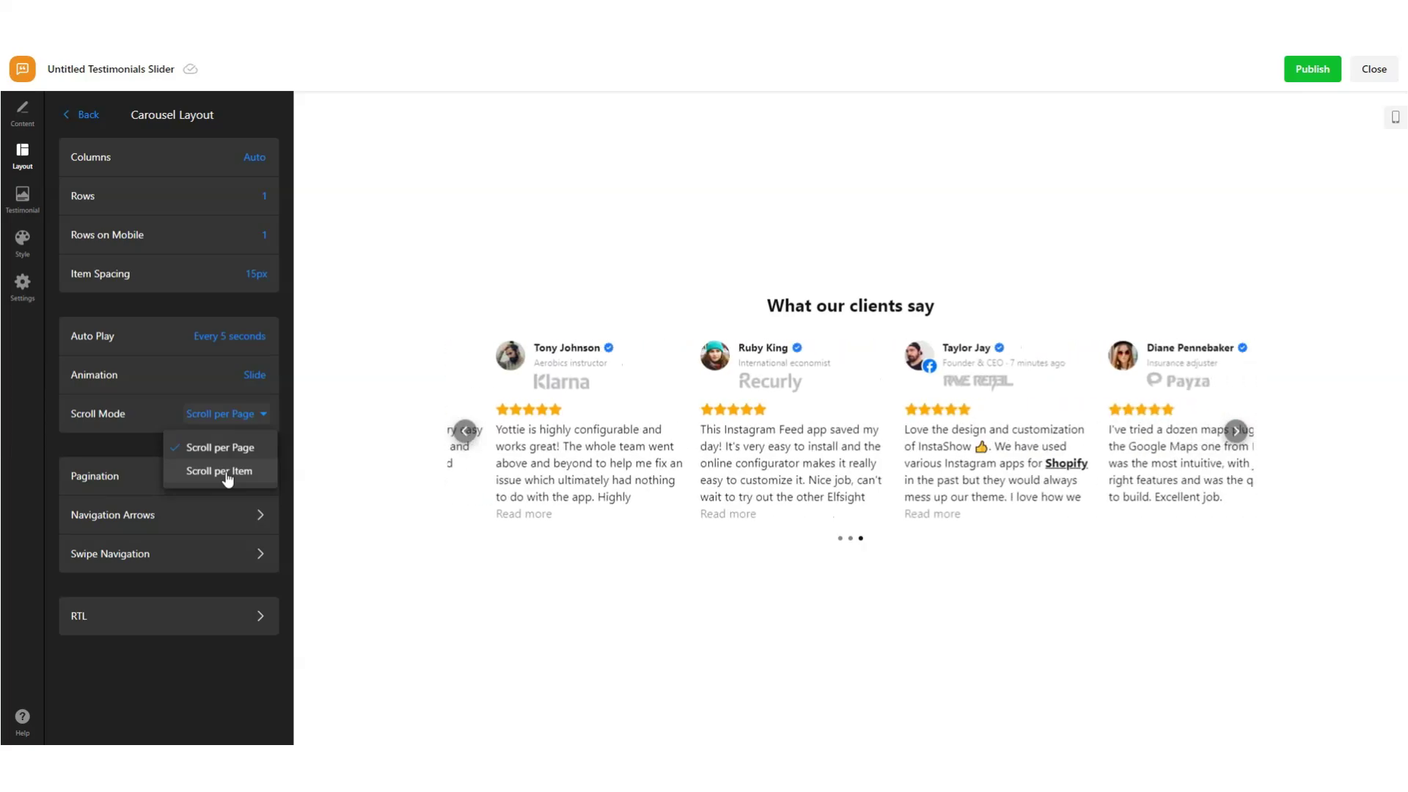
left_click(226, 474)
Turn the carousel's pagination off and back on, and test its dots in the preview
left_click(228, 479)
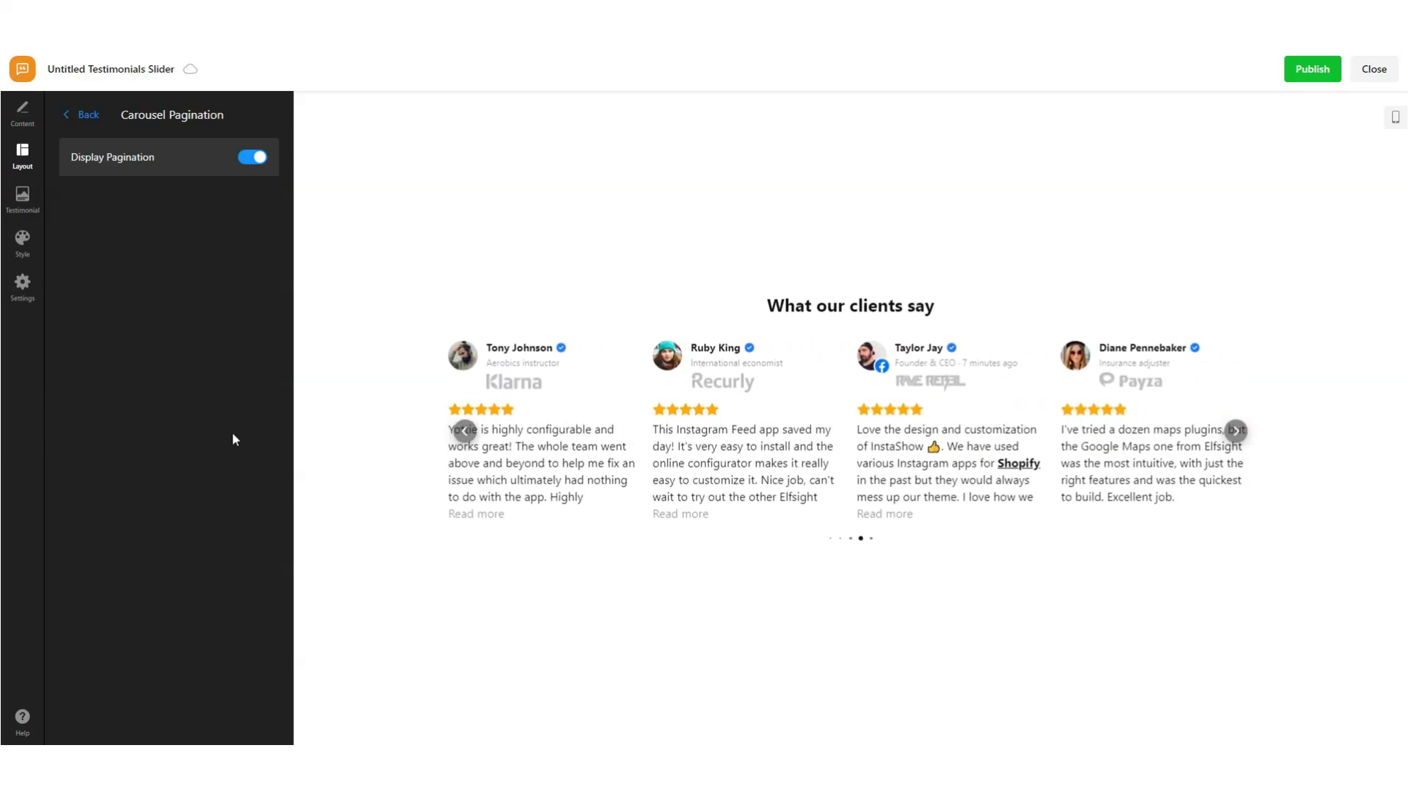
left_click(254, 159)
left_click(254, 158)
left_click(841, 538)
left_click(871, 539)
left_click(85, 125)
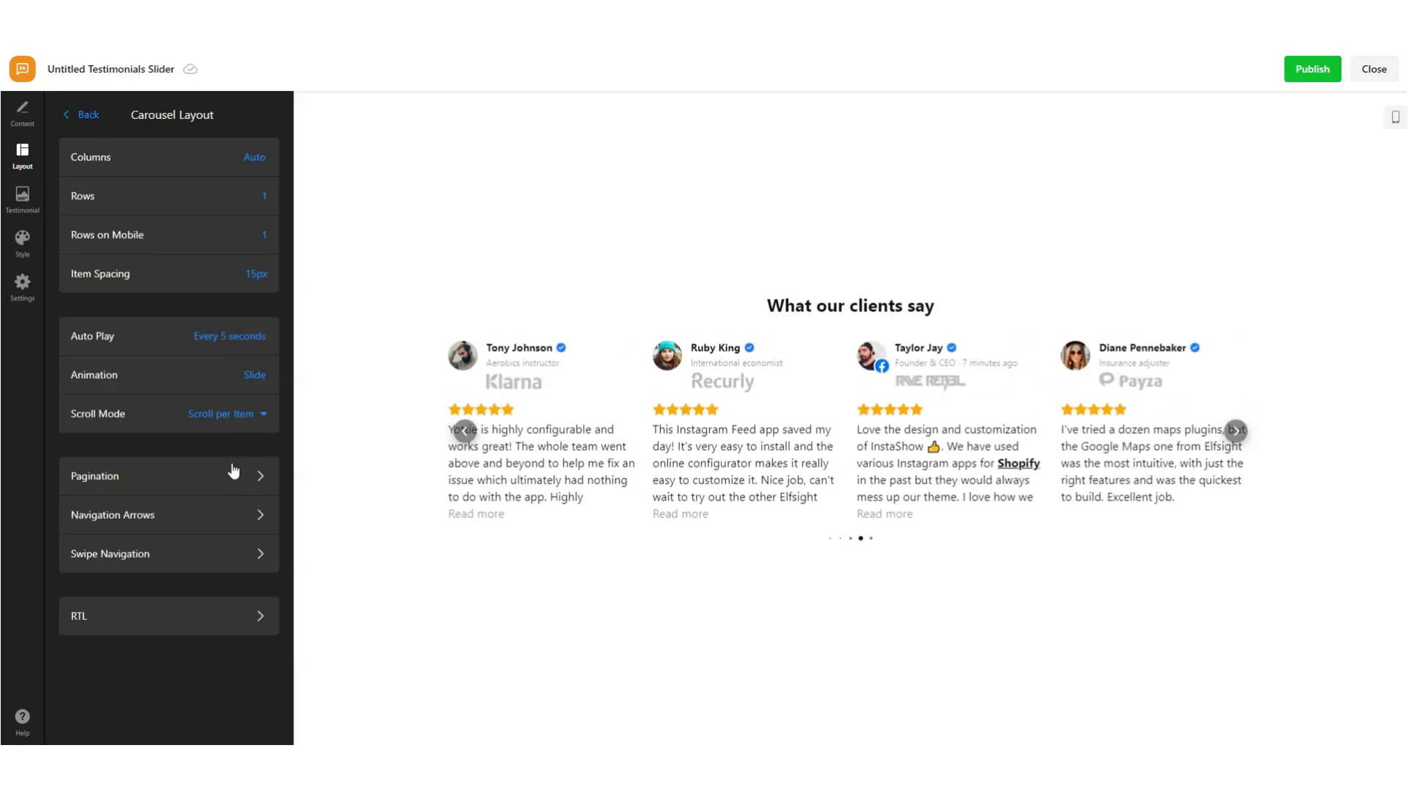
Try the carousel's navigation arrow options for enabling, showing only on hover and mobile, and restore each one
left_click(157, 511)
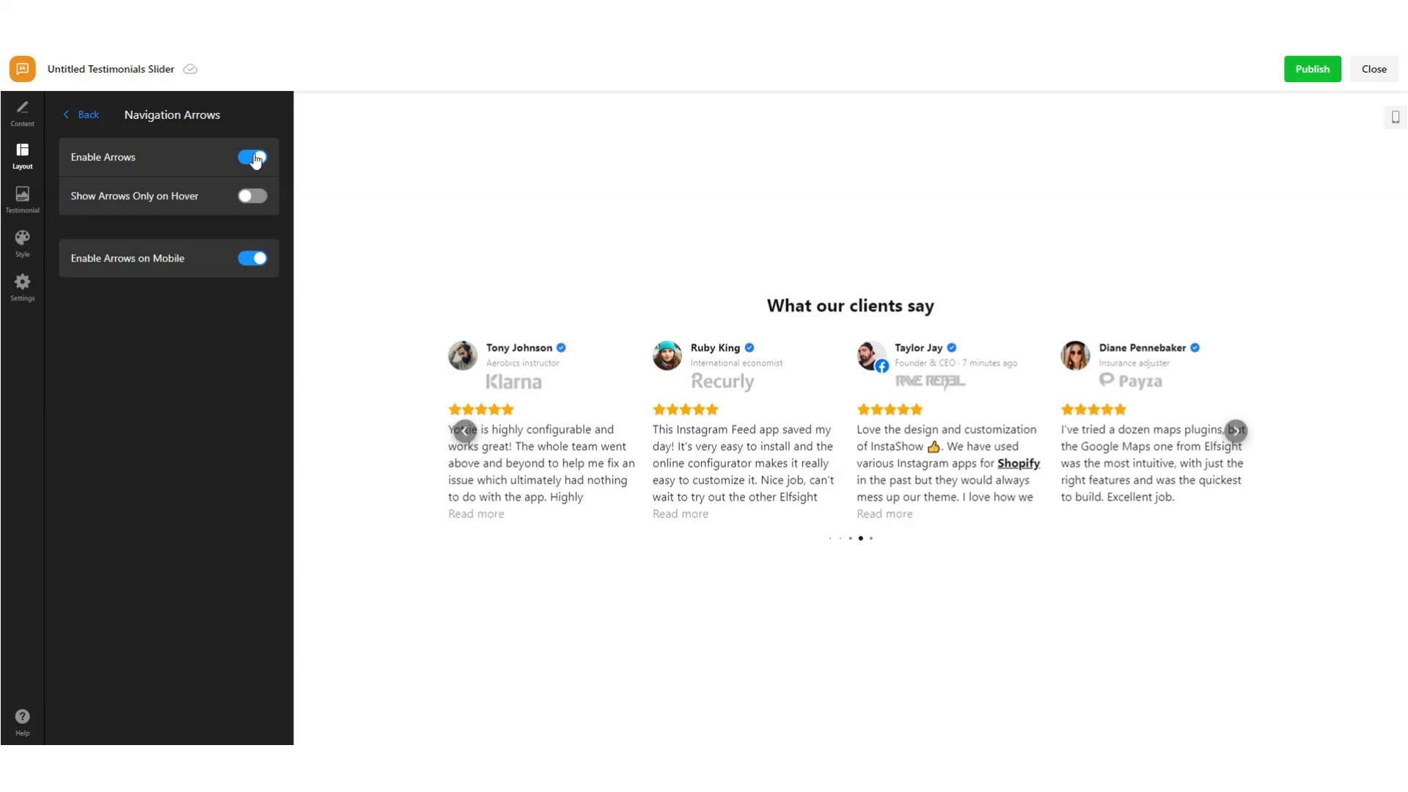
left_click(255, 158)
left_click(255, 159)
left_click(258, 196)
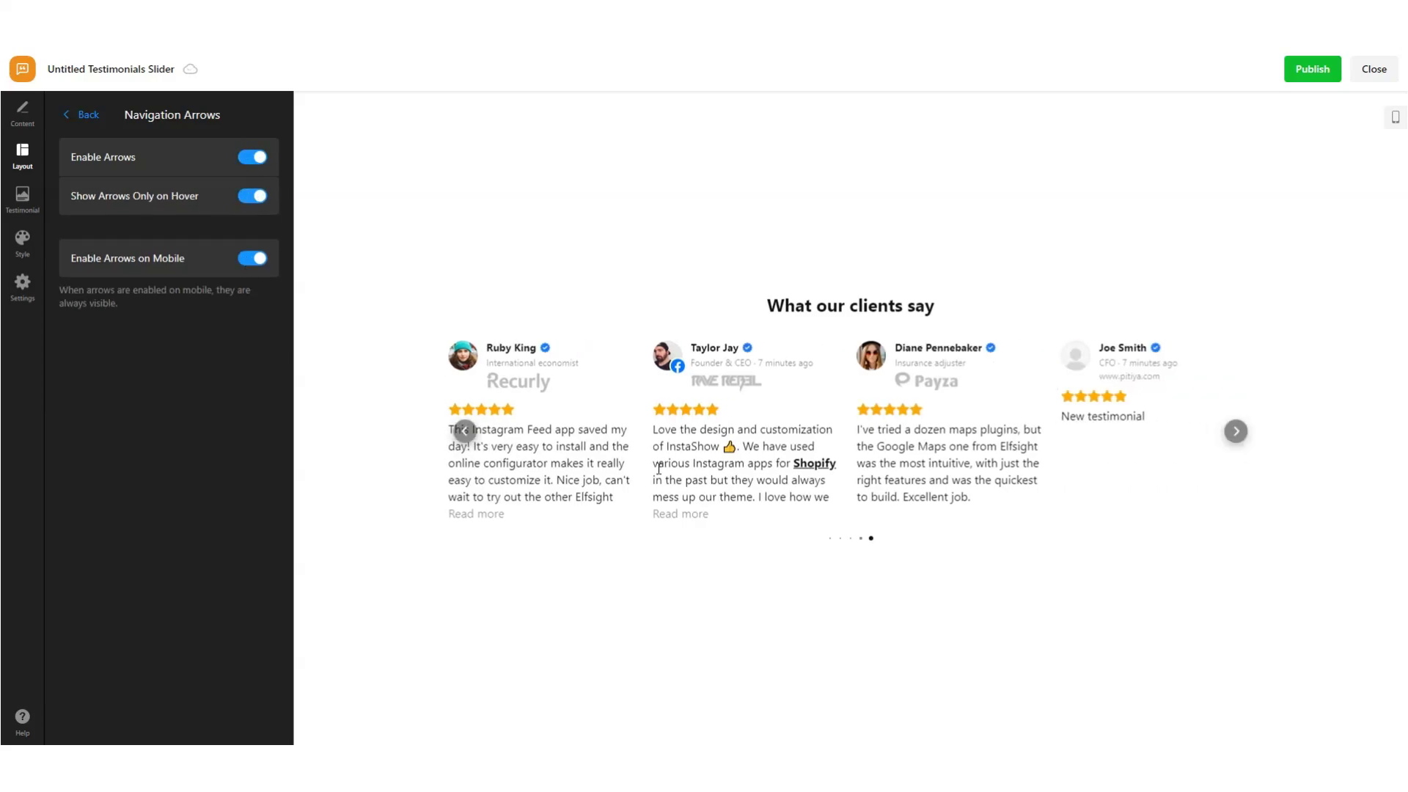
left_click(261, 211)
left_click(258, 259)
left_click(259, 260)
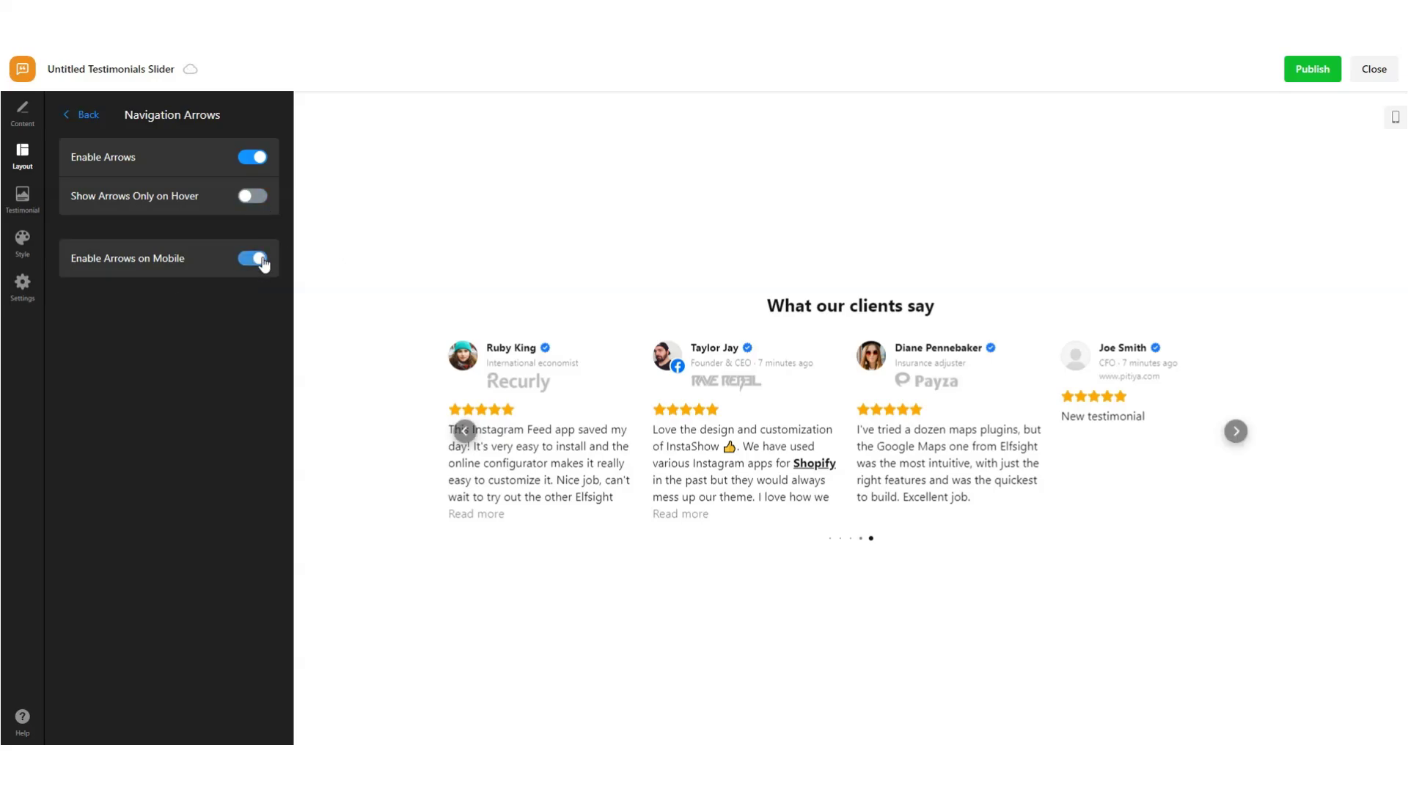
left_click(78, 116)
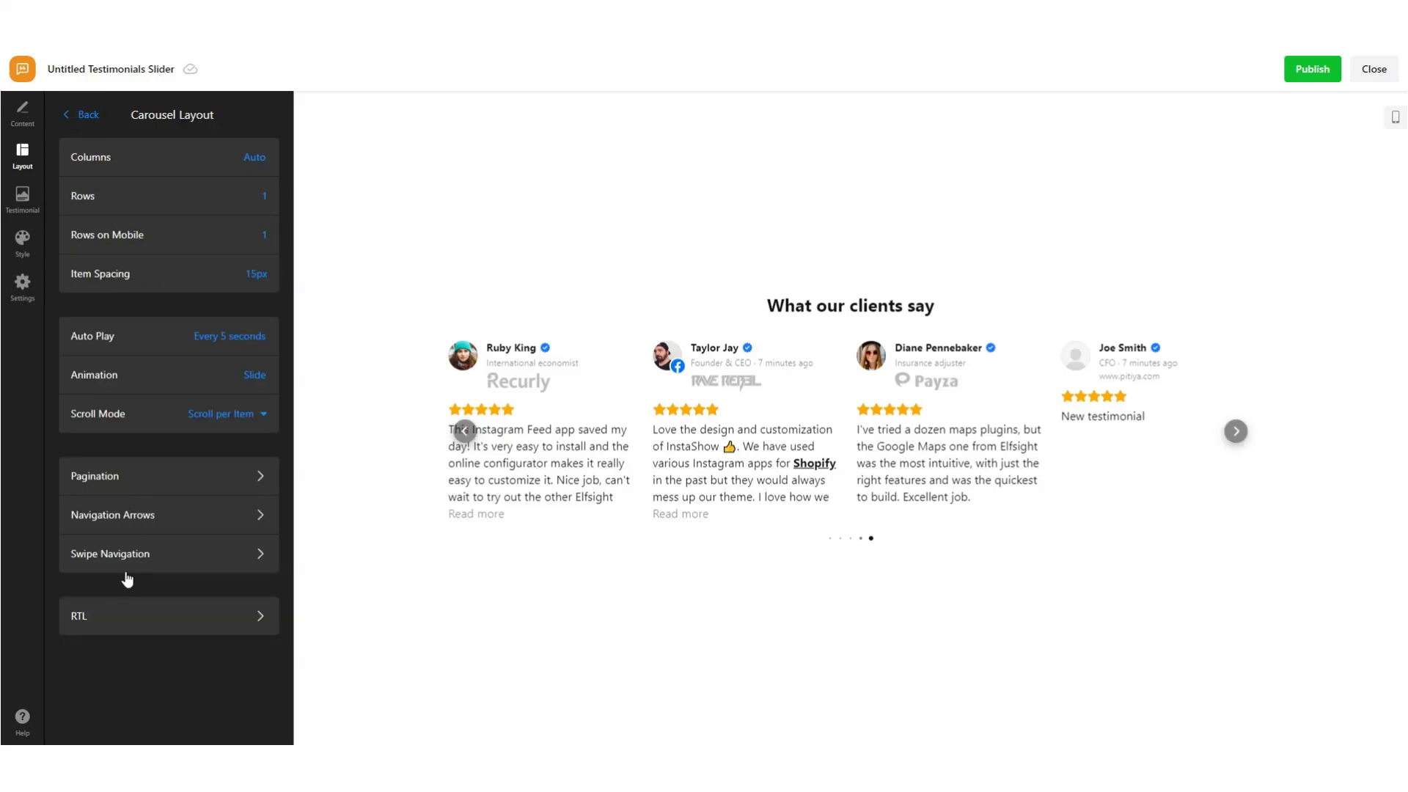
Turn Swipe Navigation on Desktop off and back on, trying to swipe through the testimonials in the preview each time
left_click(163, 559)
left_click(249, 157)
left_click_drag(816, 352, 689, 407)
left_click(716, 259)
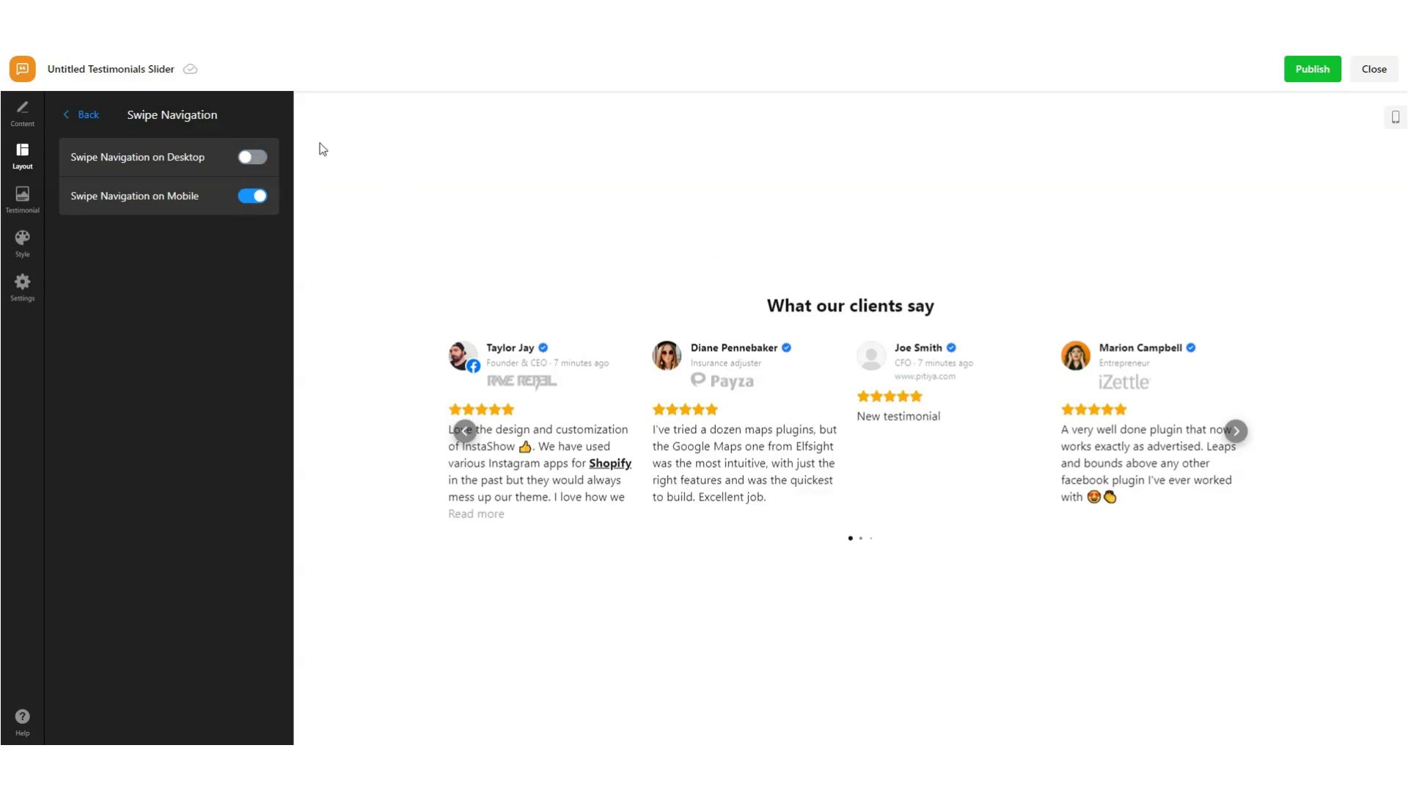
left_click(262, 160)
left_click_drag(868, 472, 558, 425)
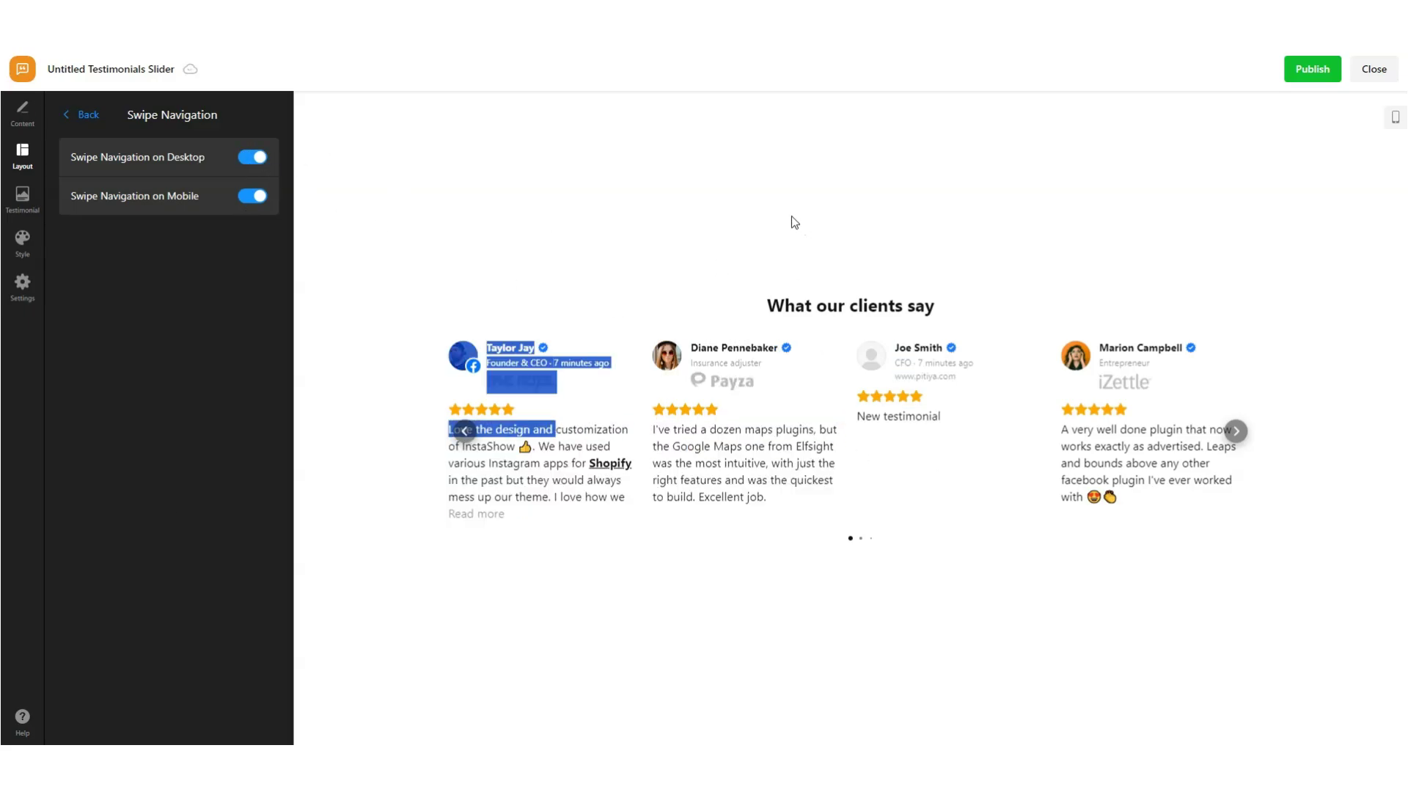
left_click(757, 299)
left_click_drag(793, 411, 1296, 426)
left_click_drag(910, 432, 833, 412)
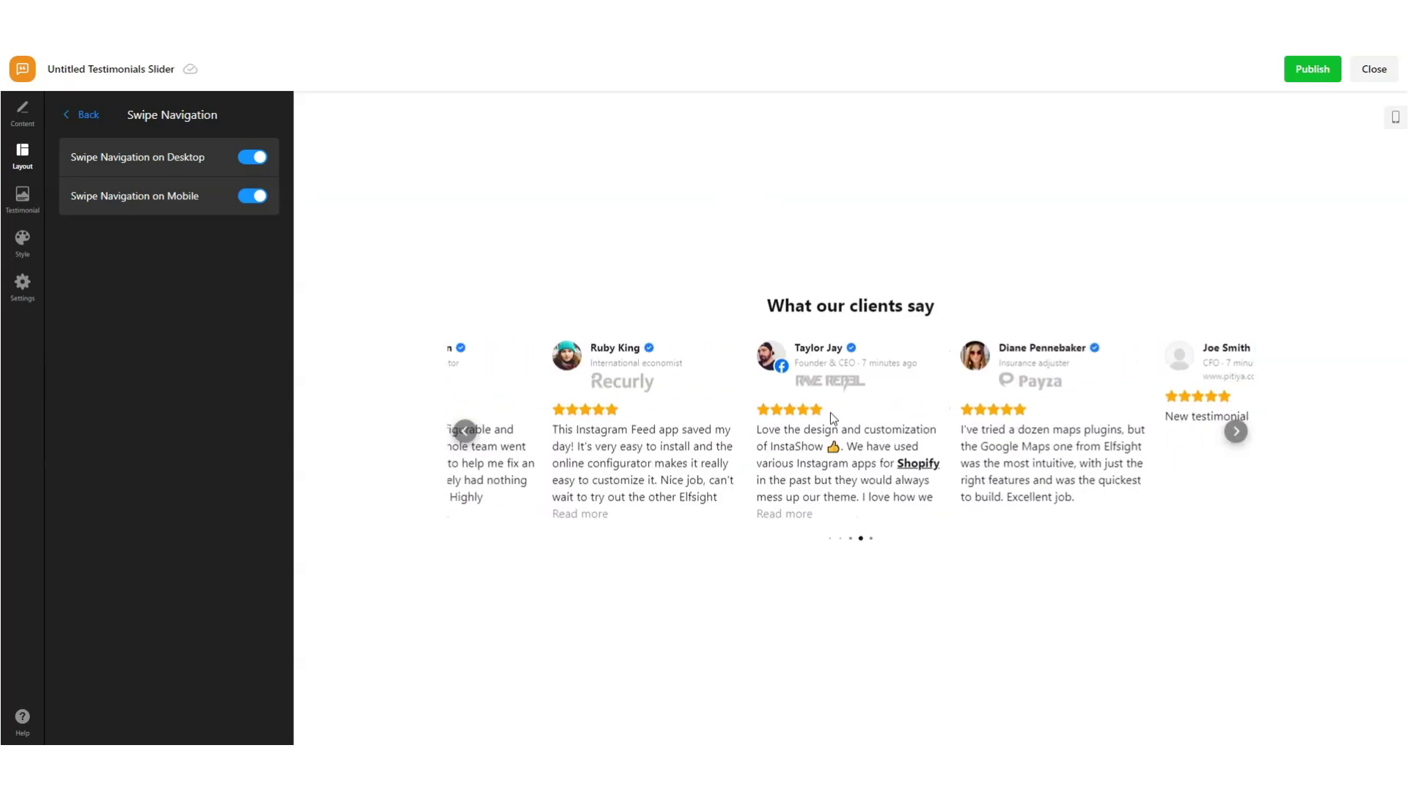
left_click(87, 116)
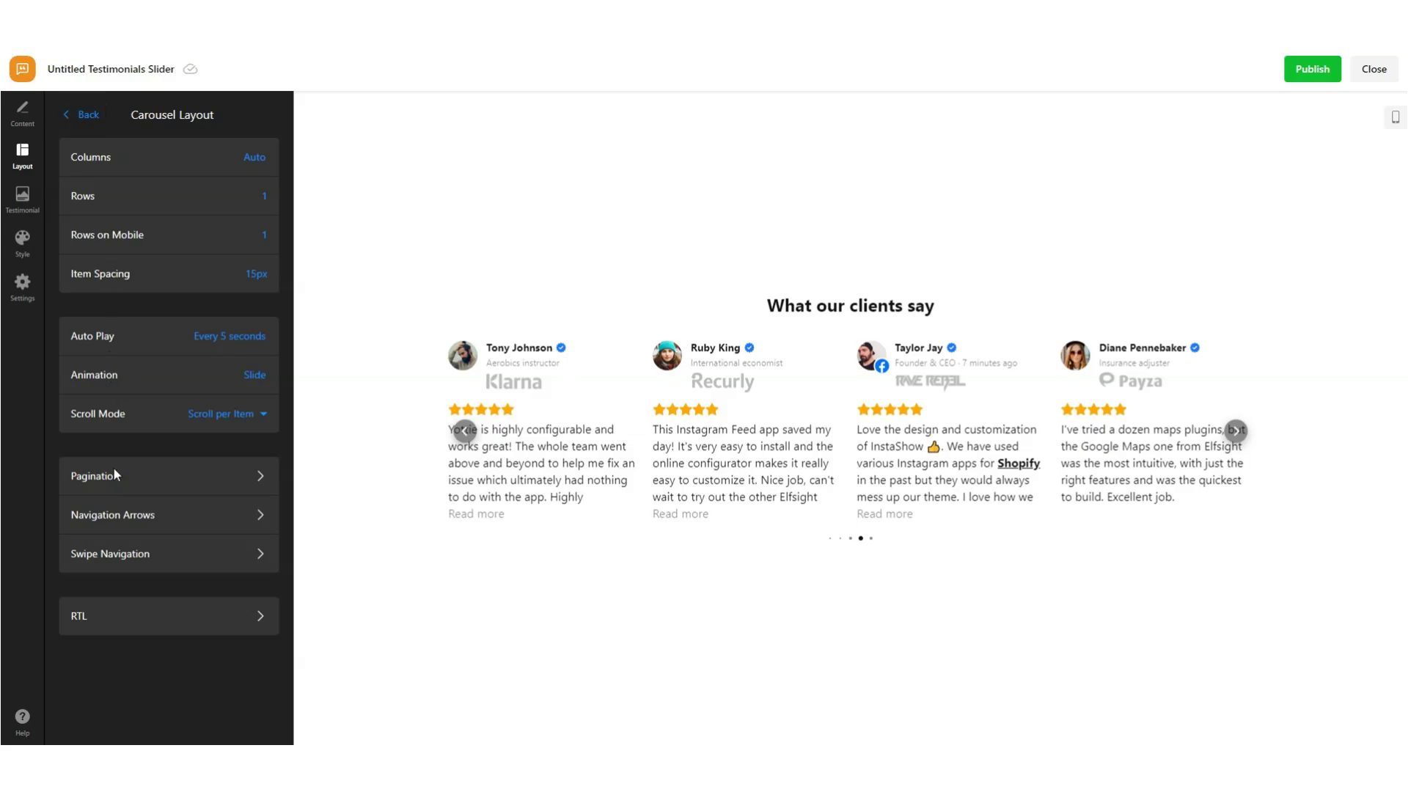
Examine the carousel's RTL setting and return to the widget's layout choices
left_click(128, 619)
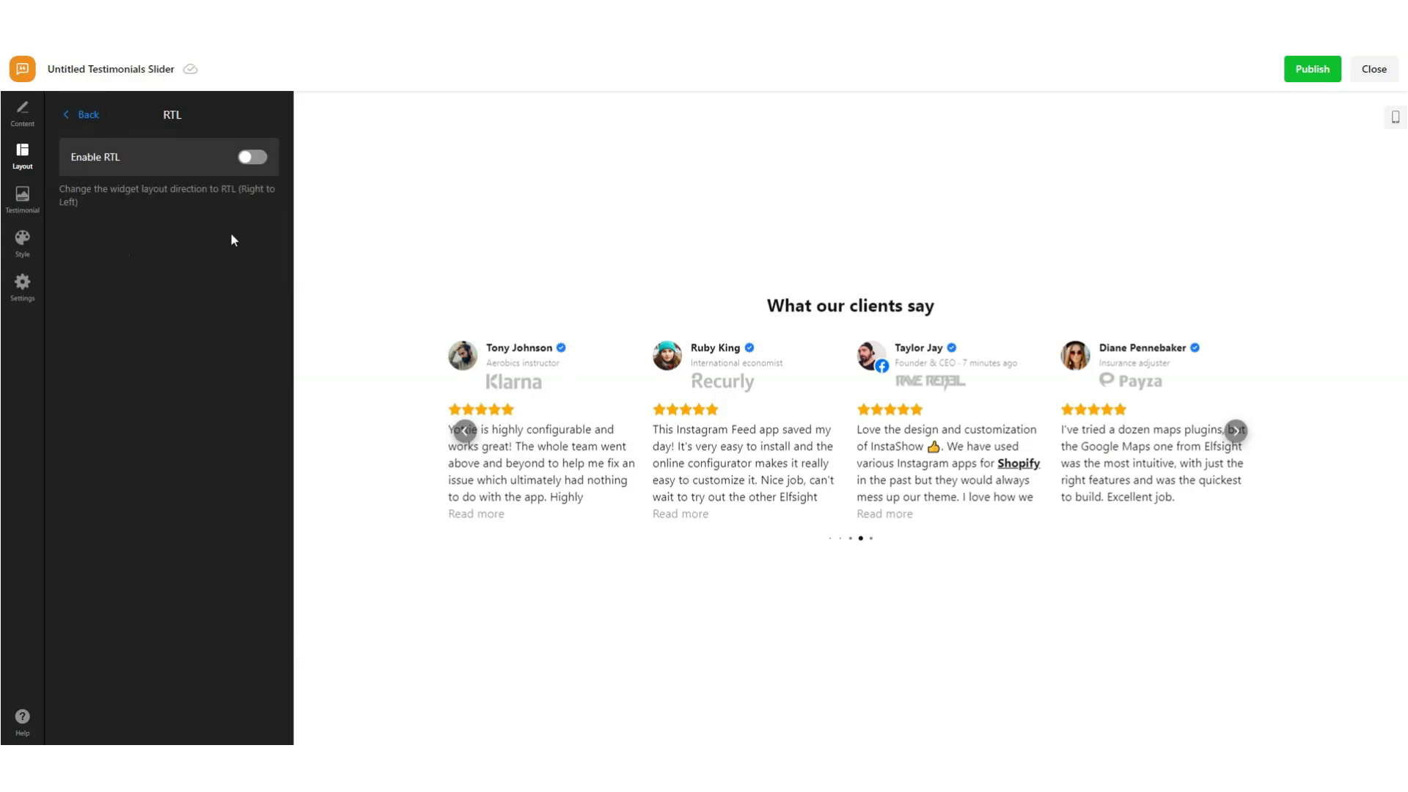
left_click(89, 116)
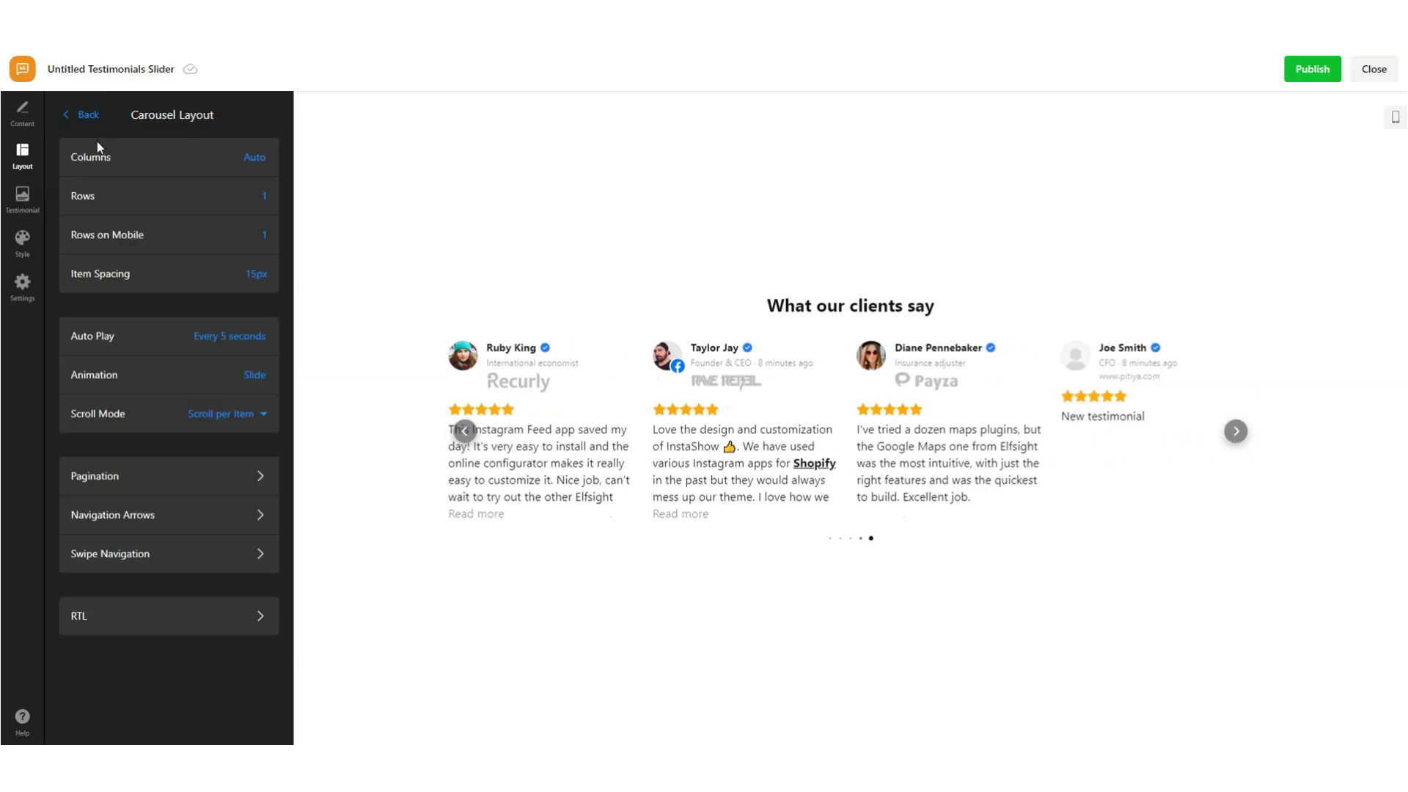
left_click(91, 115)
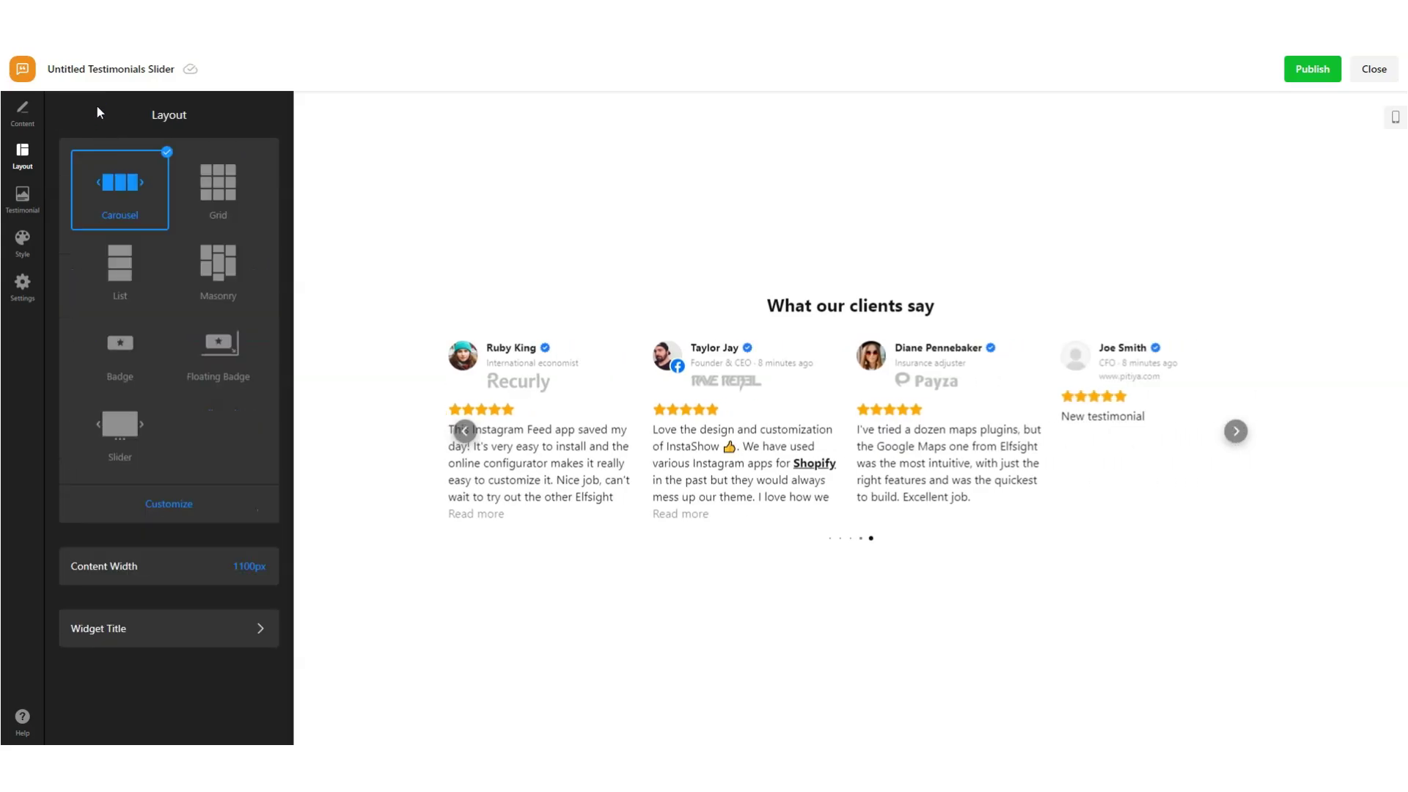
Try the Grid, List and Masonry layouts for the testimonials widget
left_click(215, 206)
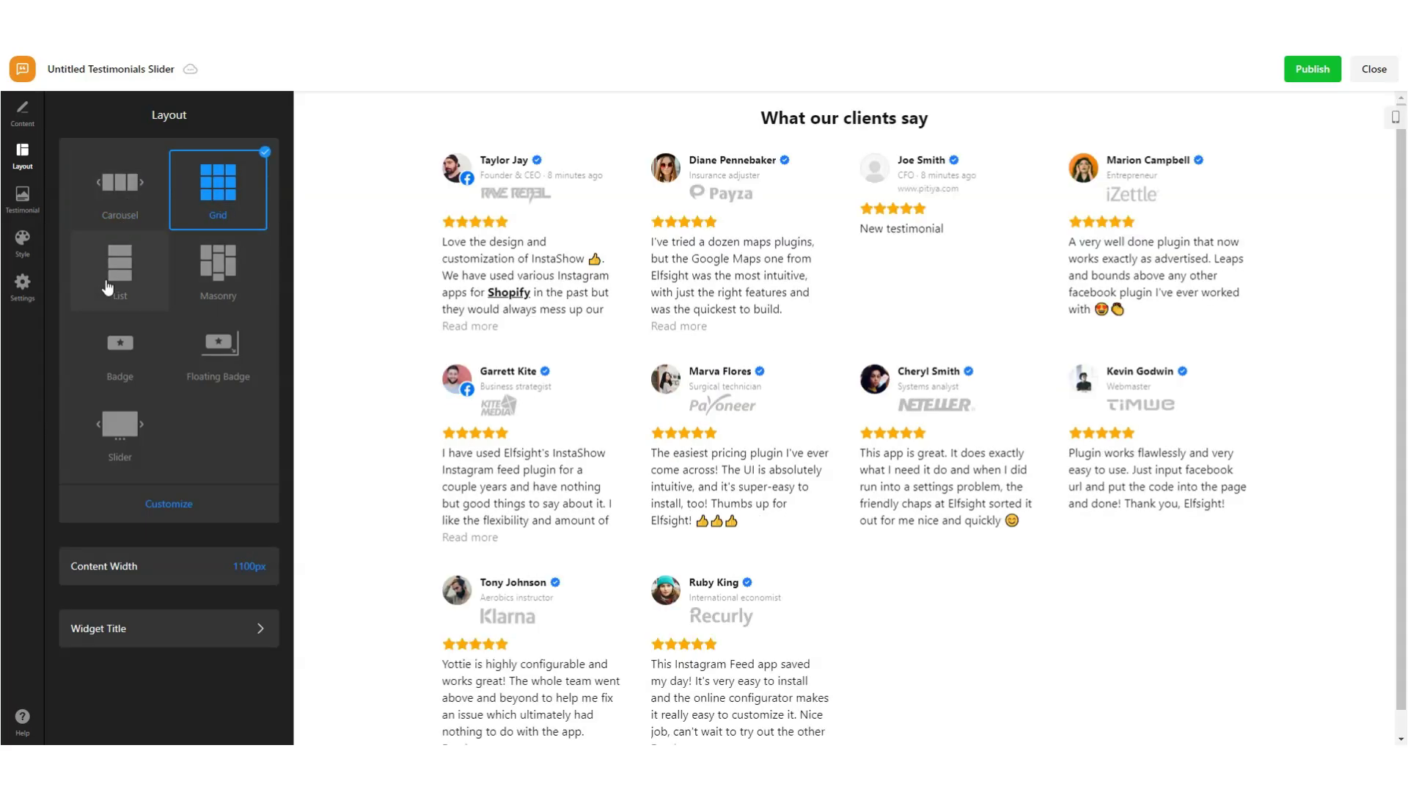
left_click(107, 278)
left_click(231, 275)
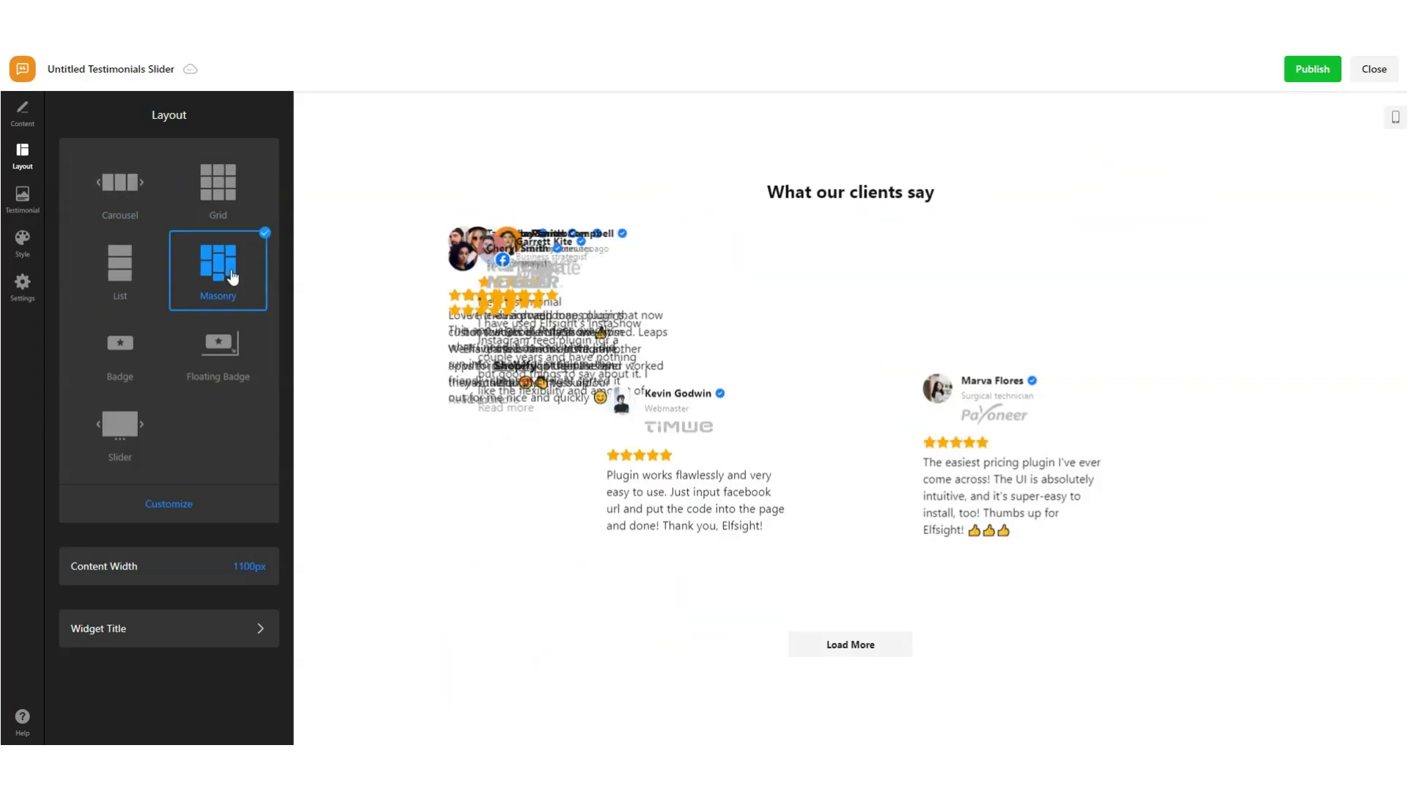
Switch the widget to the Badge layout and check the testimonials that open from the badge in the preview
left_click(114, 361)
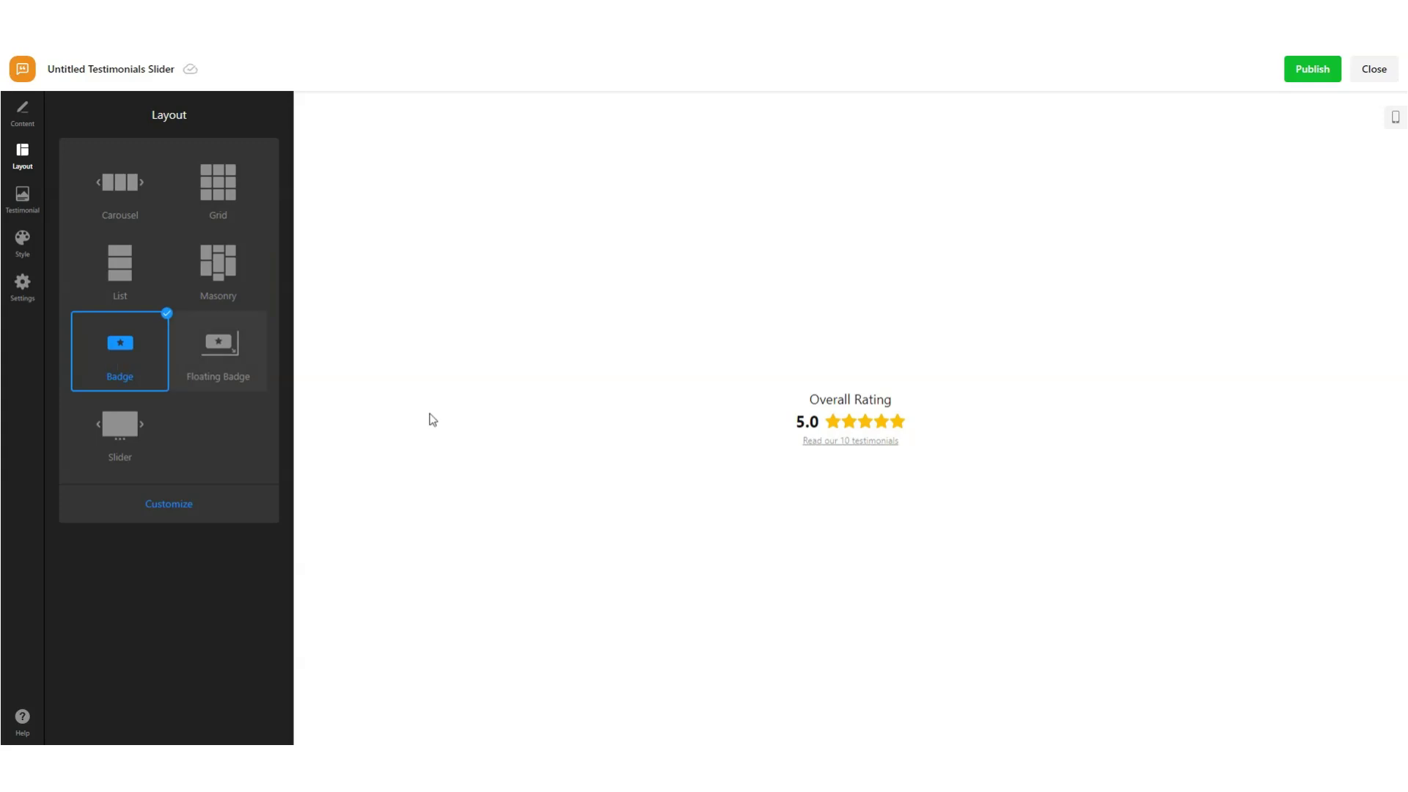
left_click(869, 416)
scroll(522, 389, "down", 7)
scroll(574, 168, "up", 7)
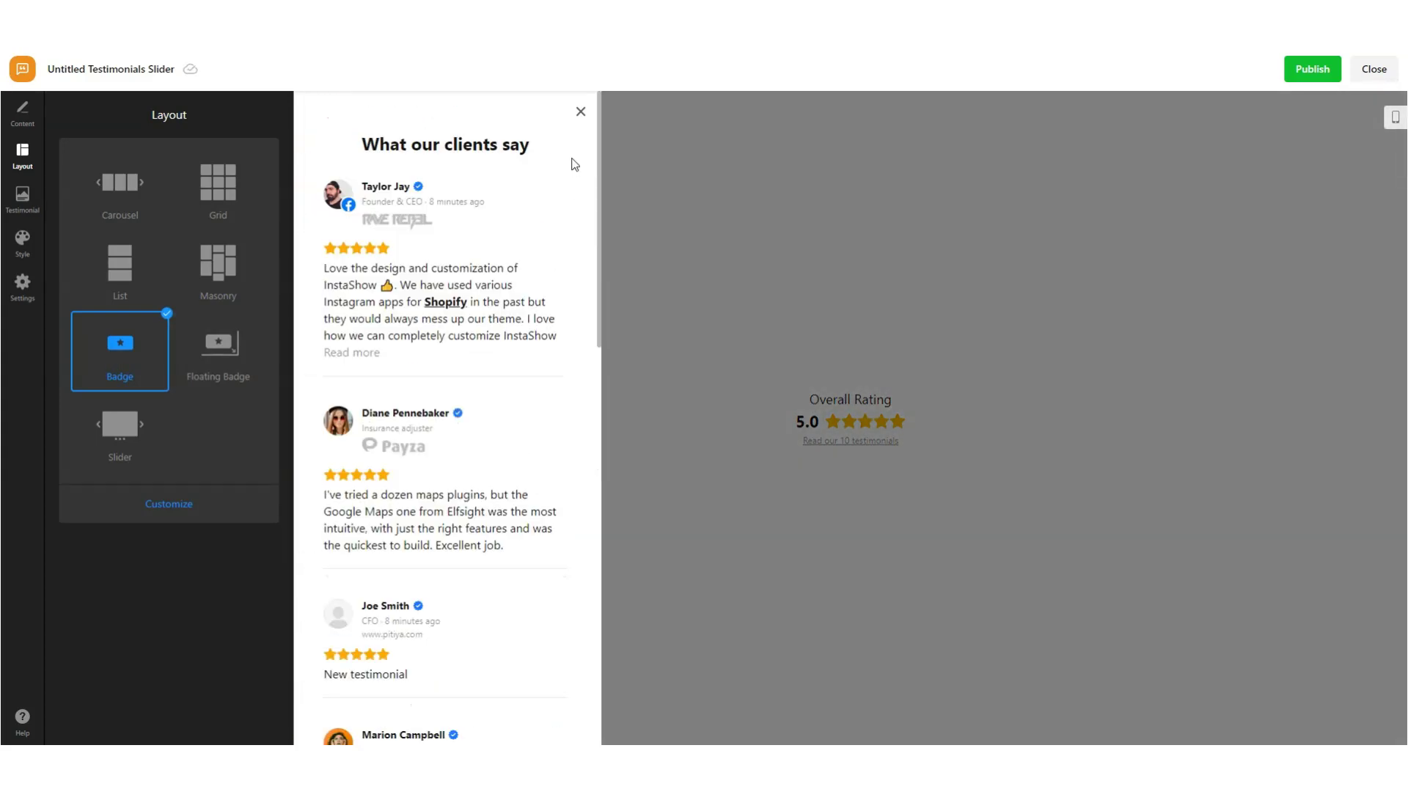
left_click(580, 112)
Add the caption "Our Loyal customers' testimonials" below the widget title in the badge customization, with the testimonials open in the preview
left_click(184, 513)
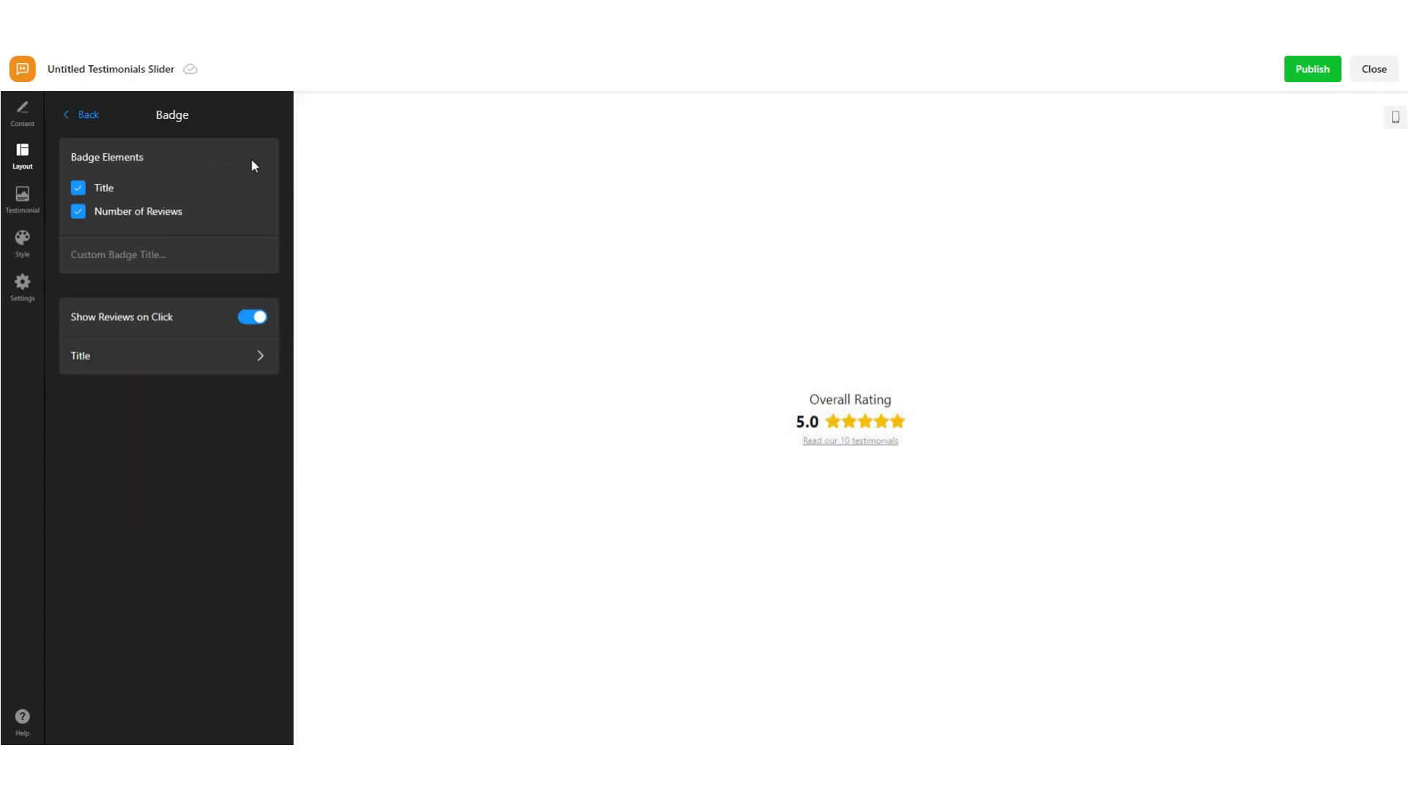
left_click(236, 357)
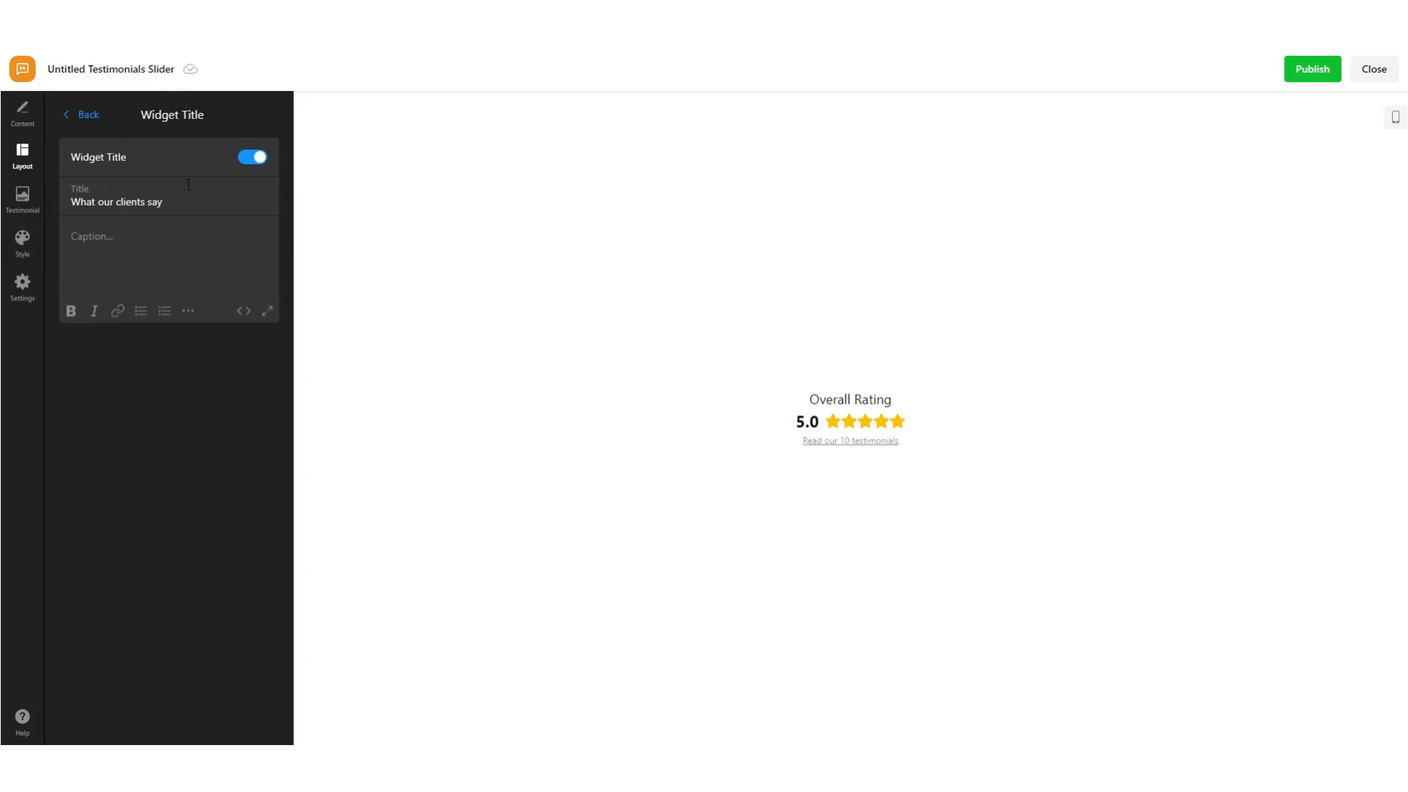
left_click(865, 422)
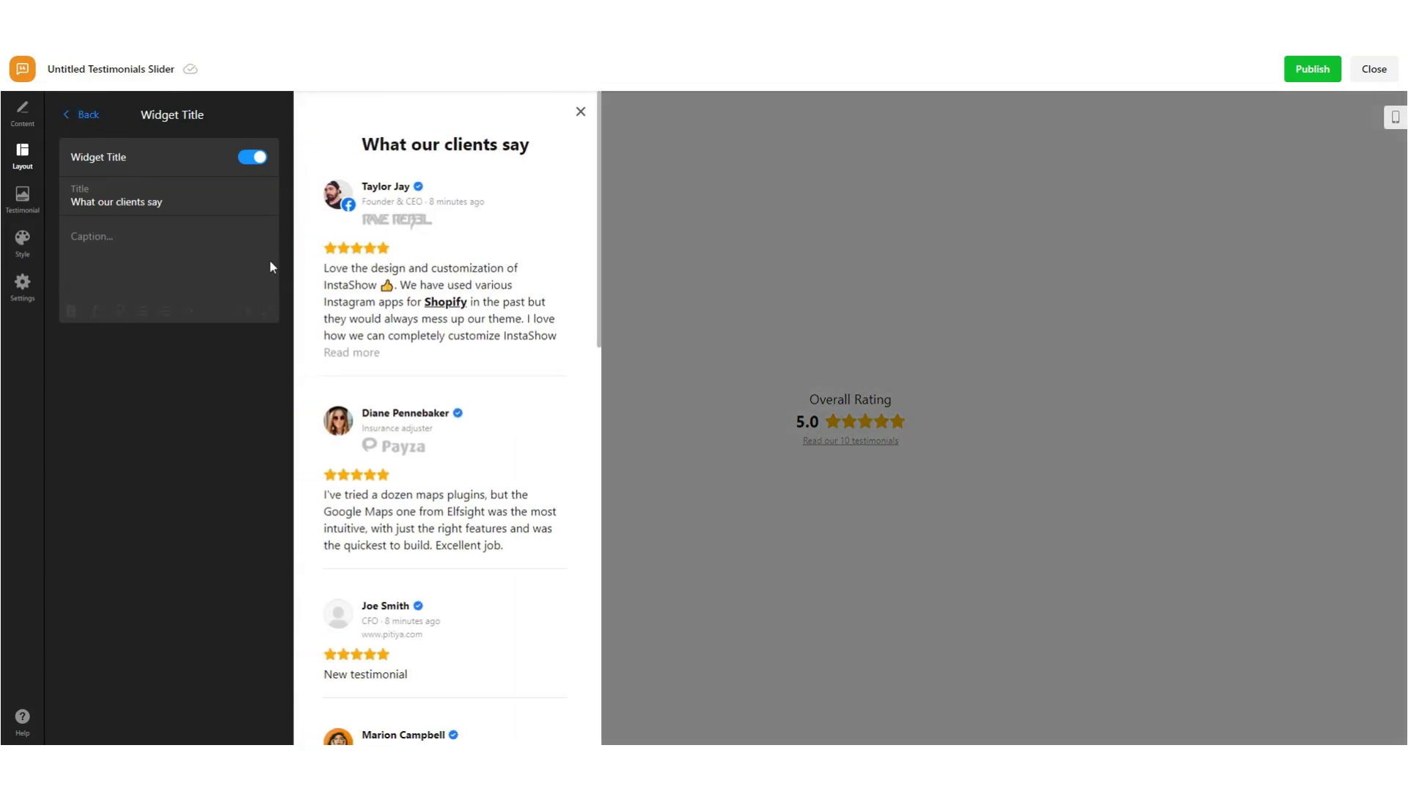
left_click(141, 251)
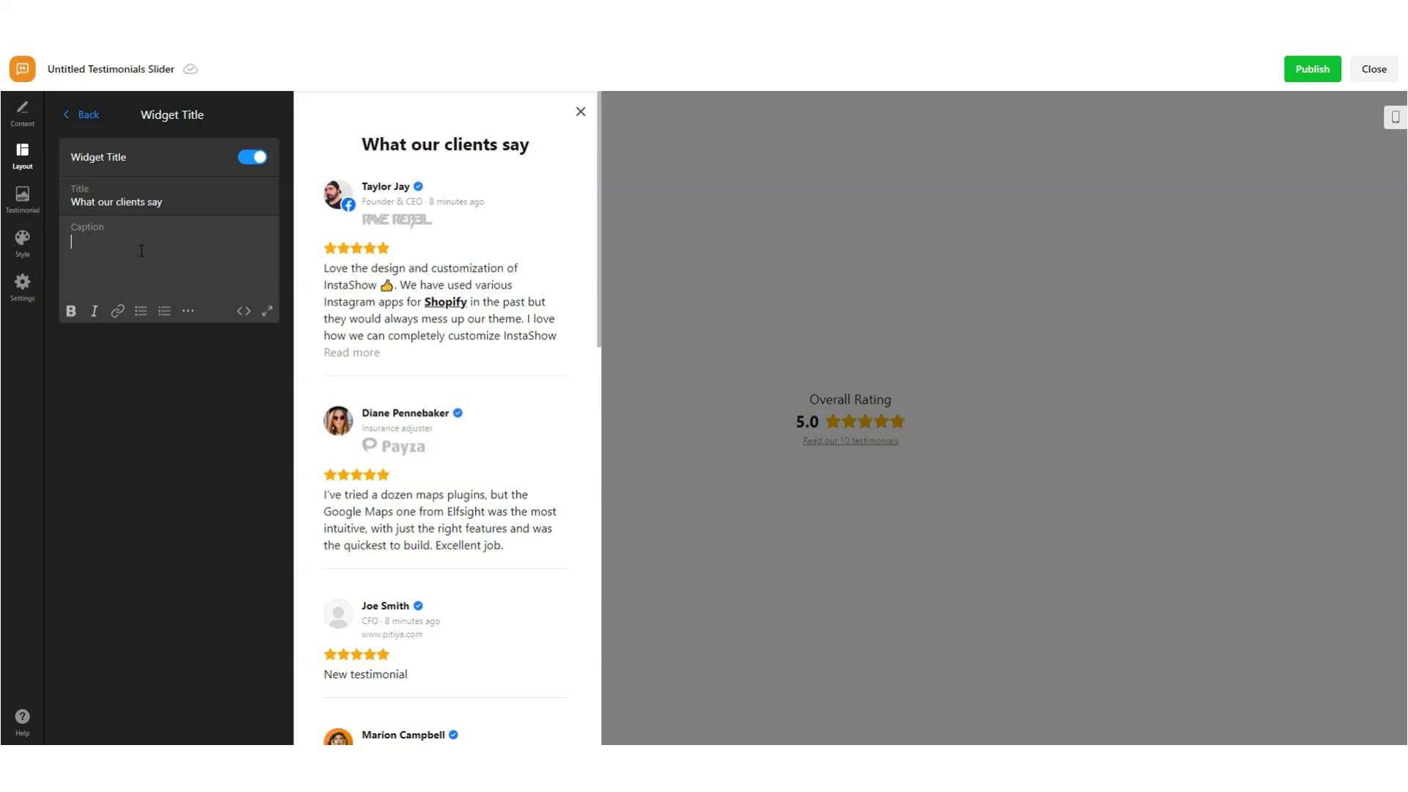
type("Our")
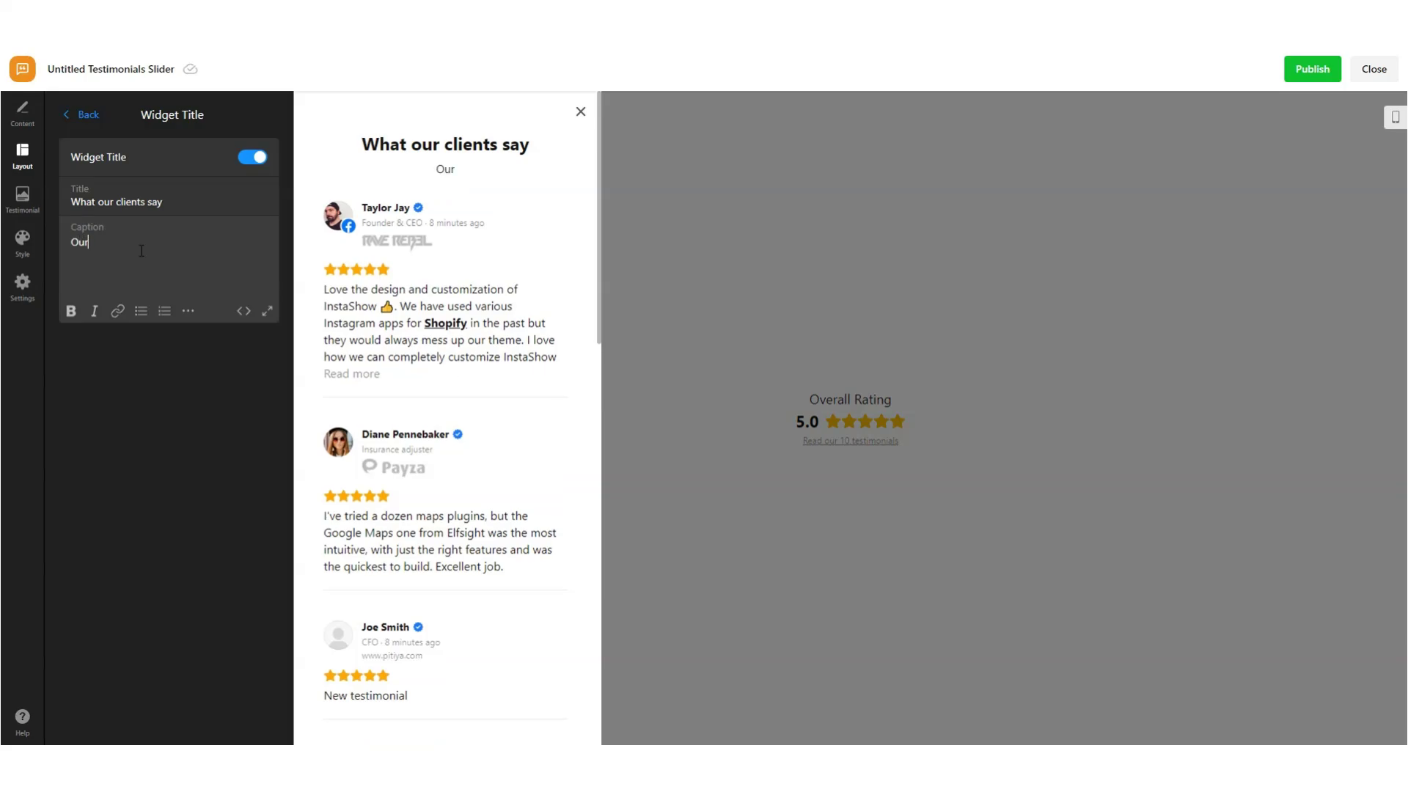
type(" Loyal customers' test")
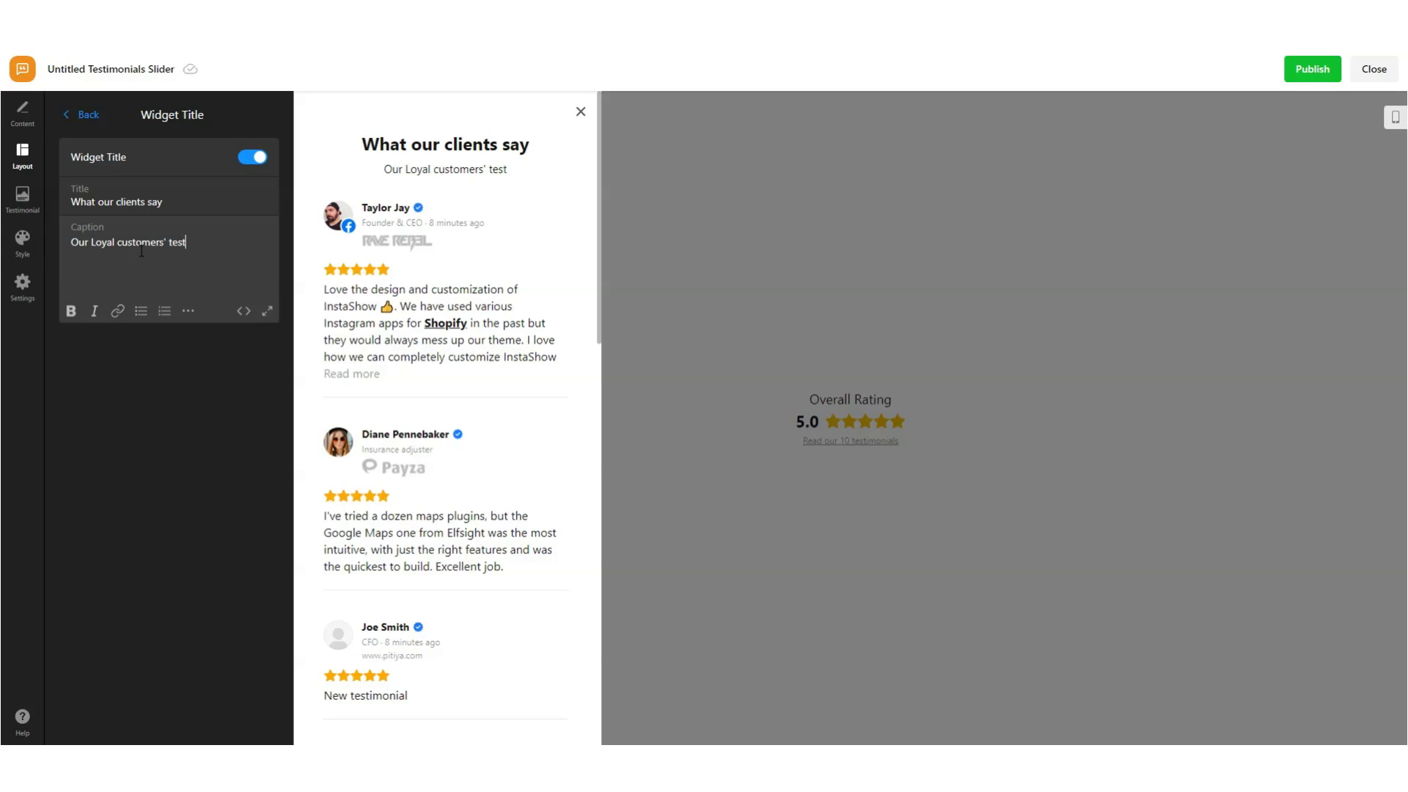
type("imonials")
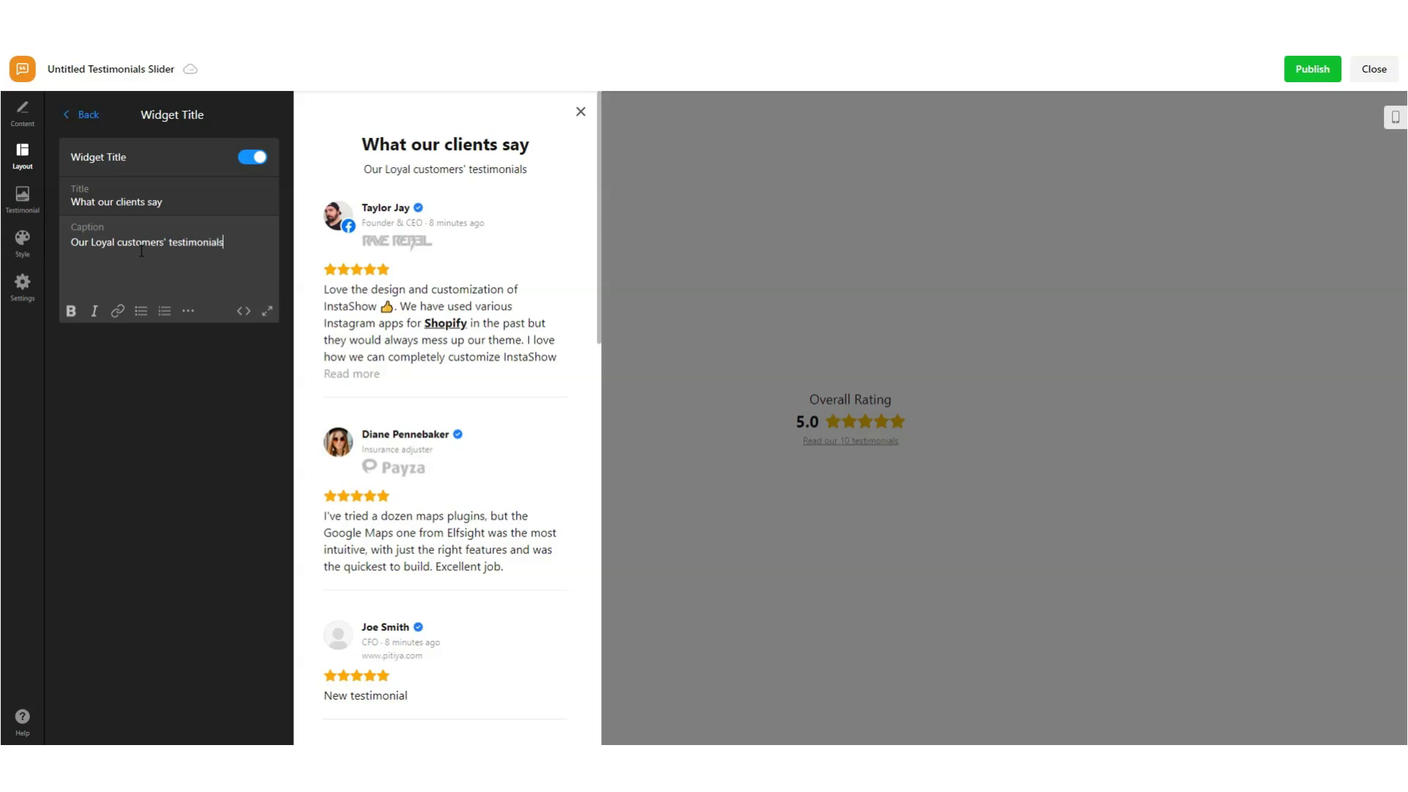
Try bold and italic formatting on the whole caption, and restore its plain style
key("ctrl+a")
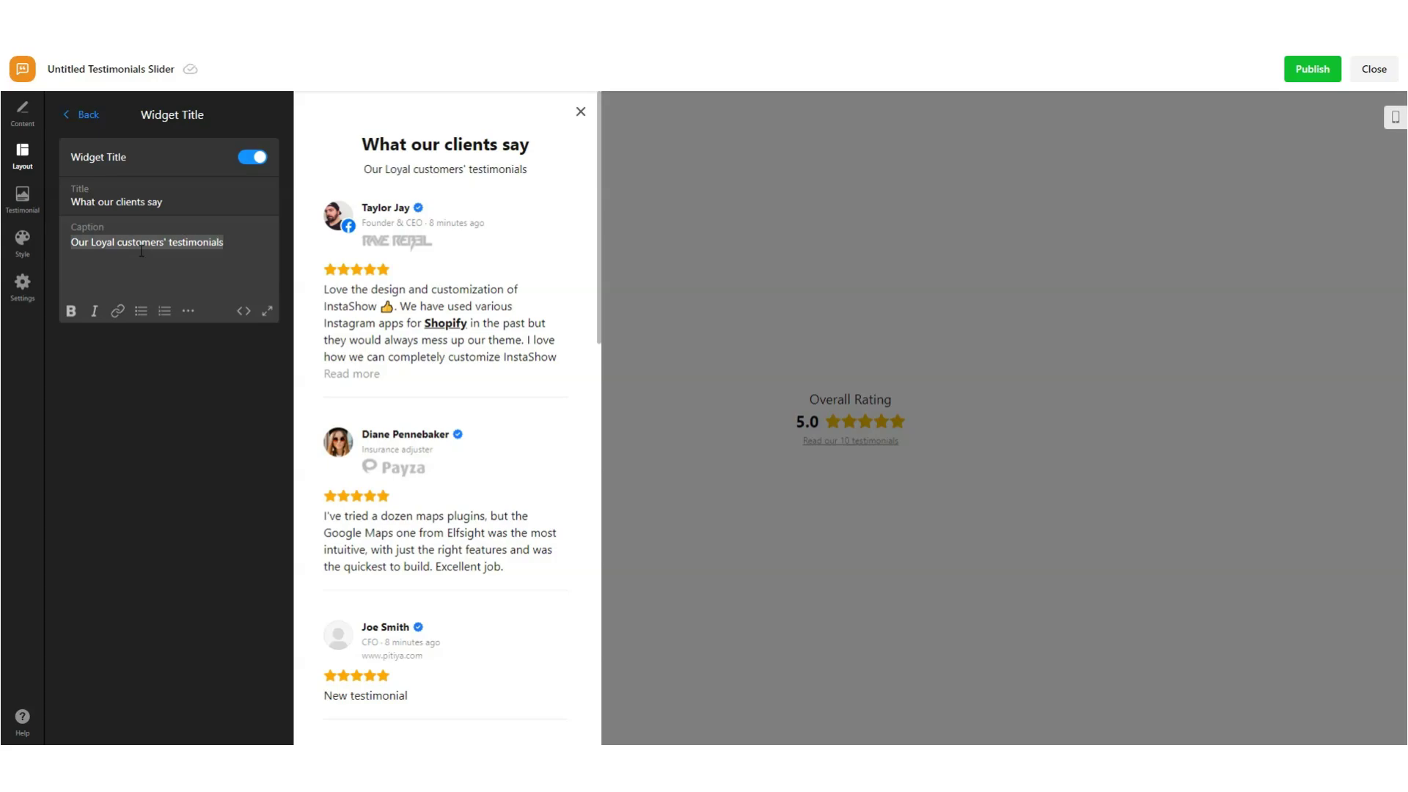
key("ctrl+b")
key("ctrl+i")
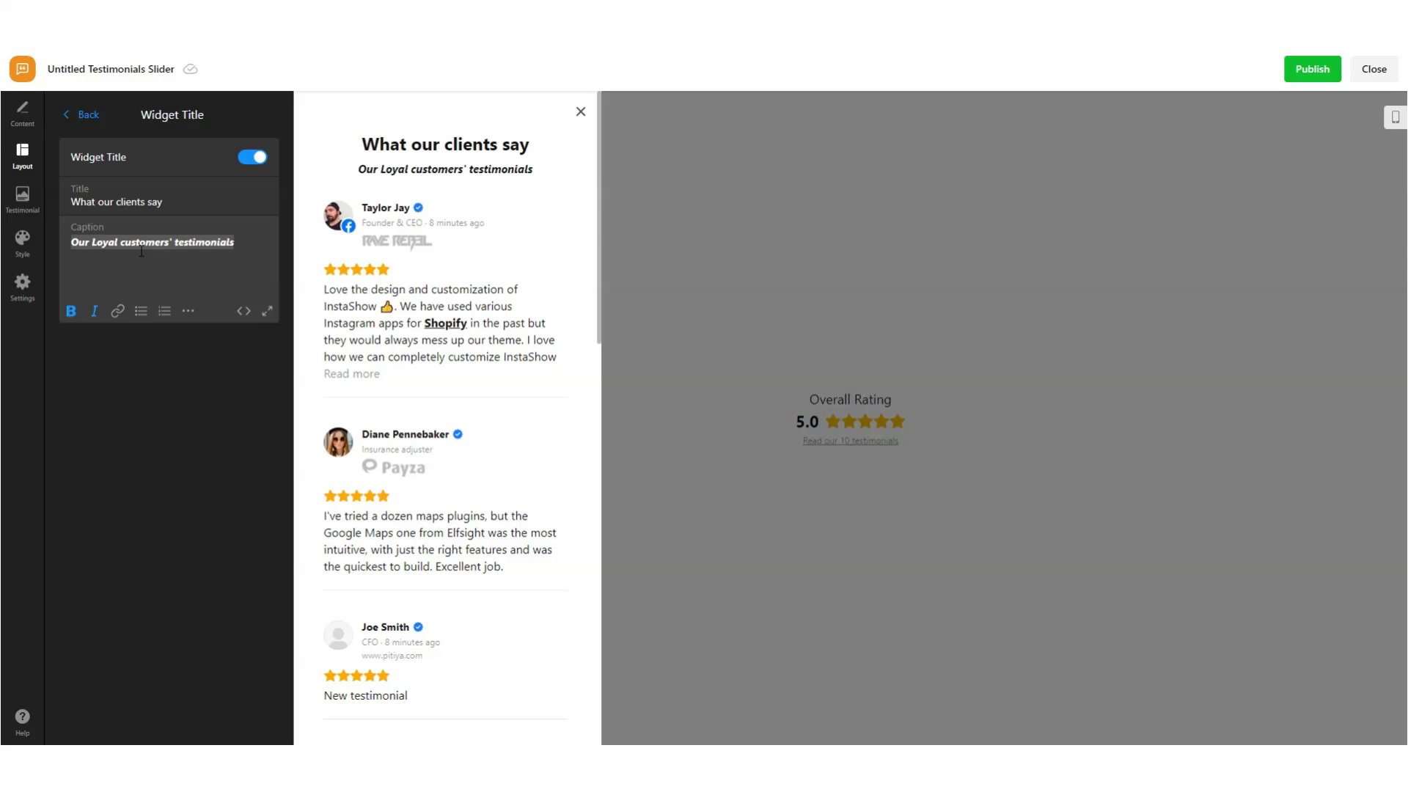
key("ctrl+i")
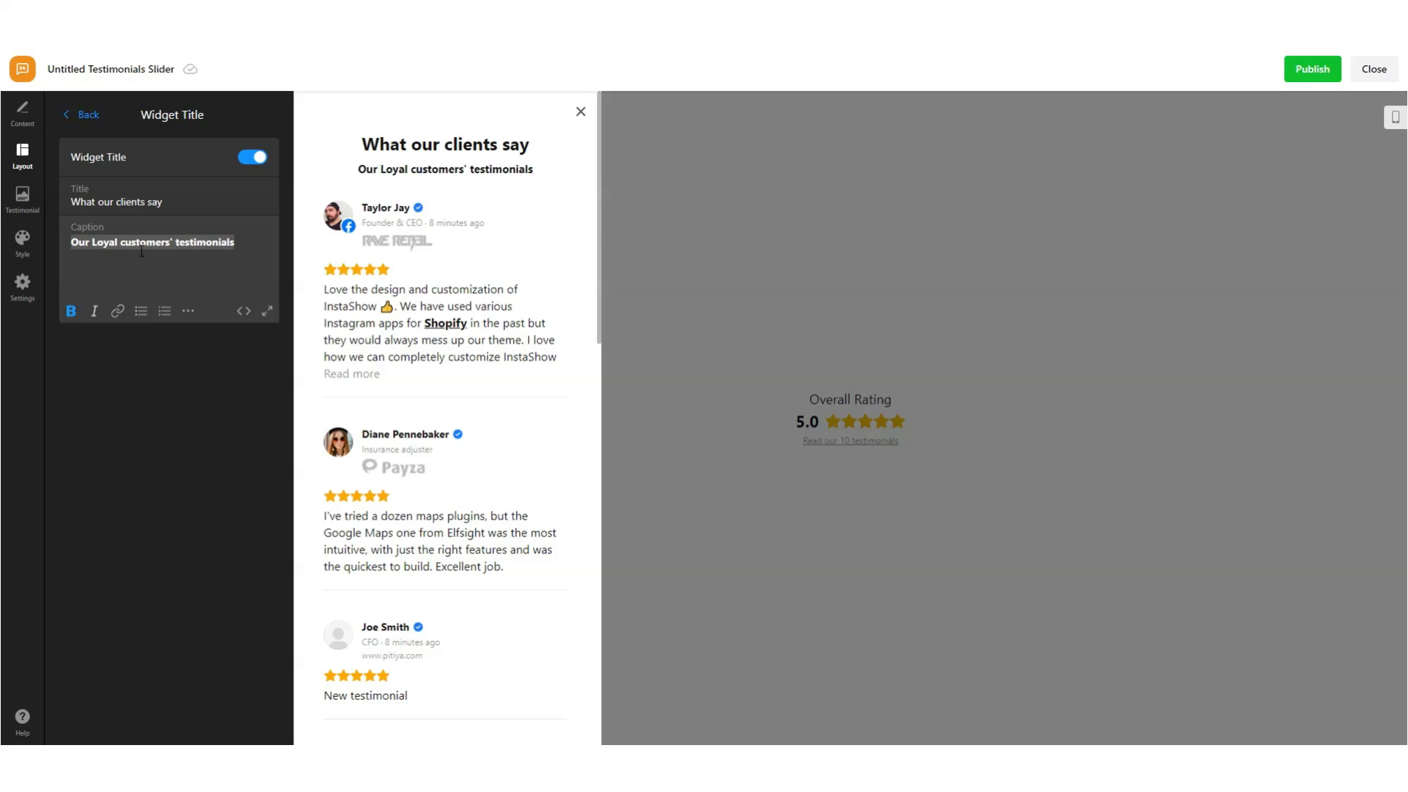
key("ctrl+b")
left_click(178, 424)
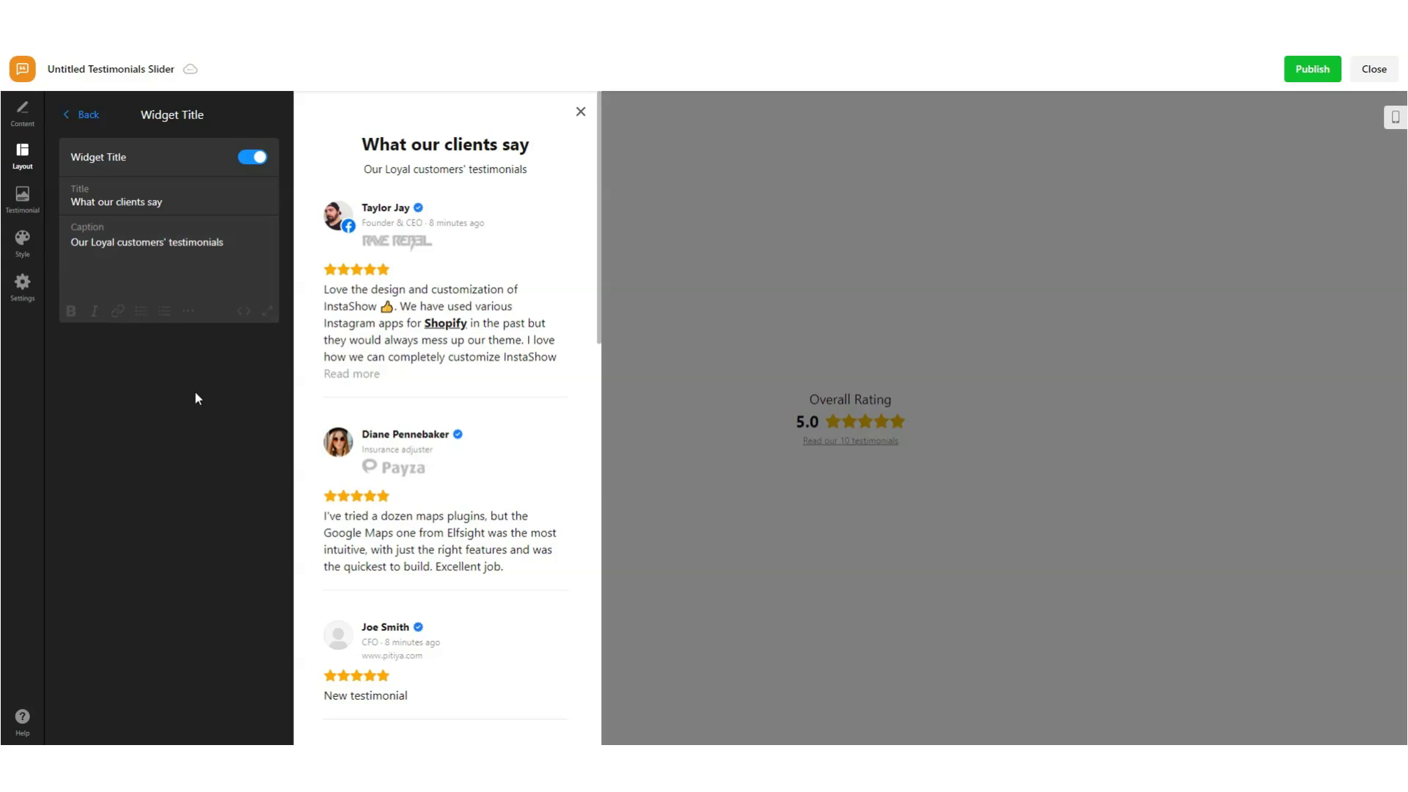
Hide and restore the badge's Title and Number of Reviews elements, and return to the layout choices
left_click(85, 115)
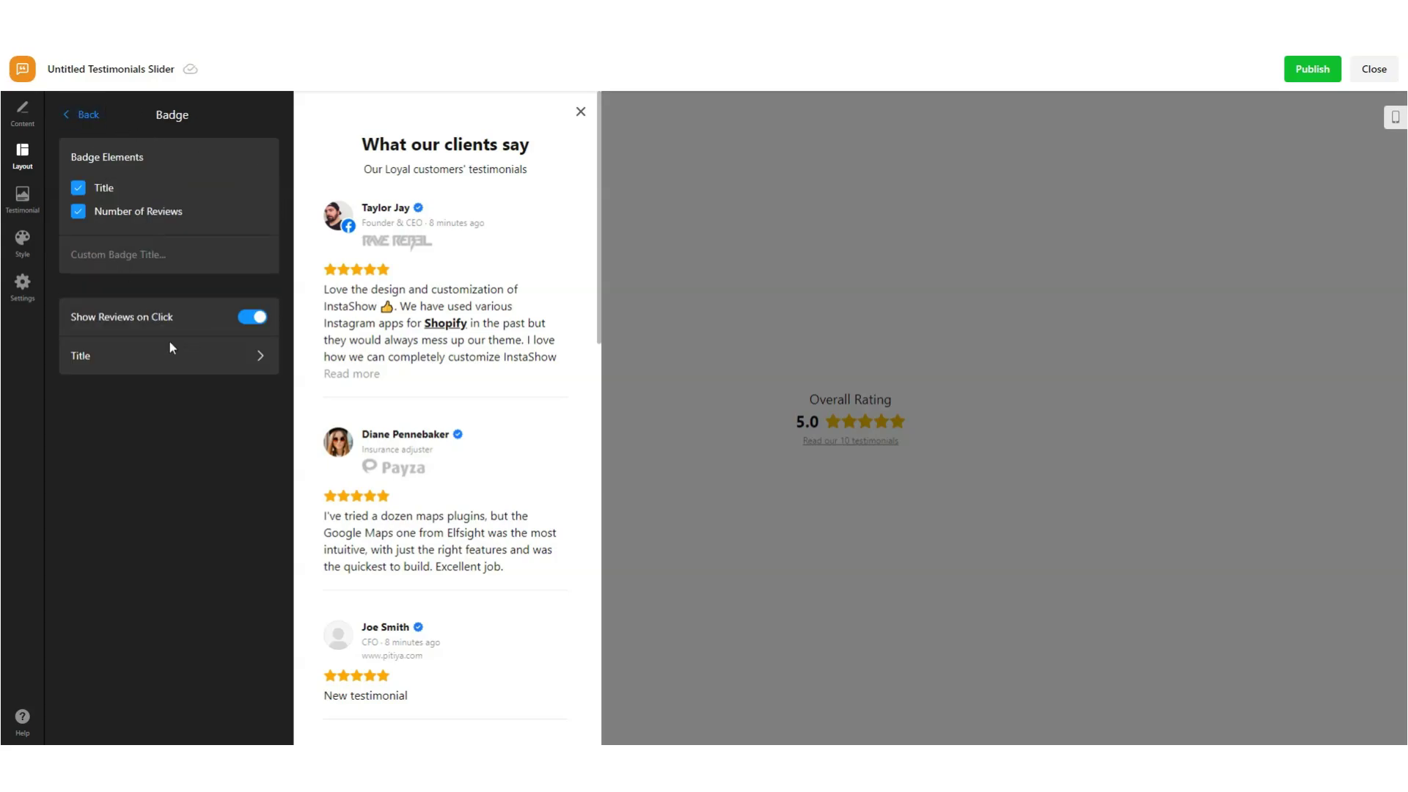
left_click(109, 189)
left_click(108, 189)
left_click(122, 211)
left_click(122, 212)
left_click(89, 128)
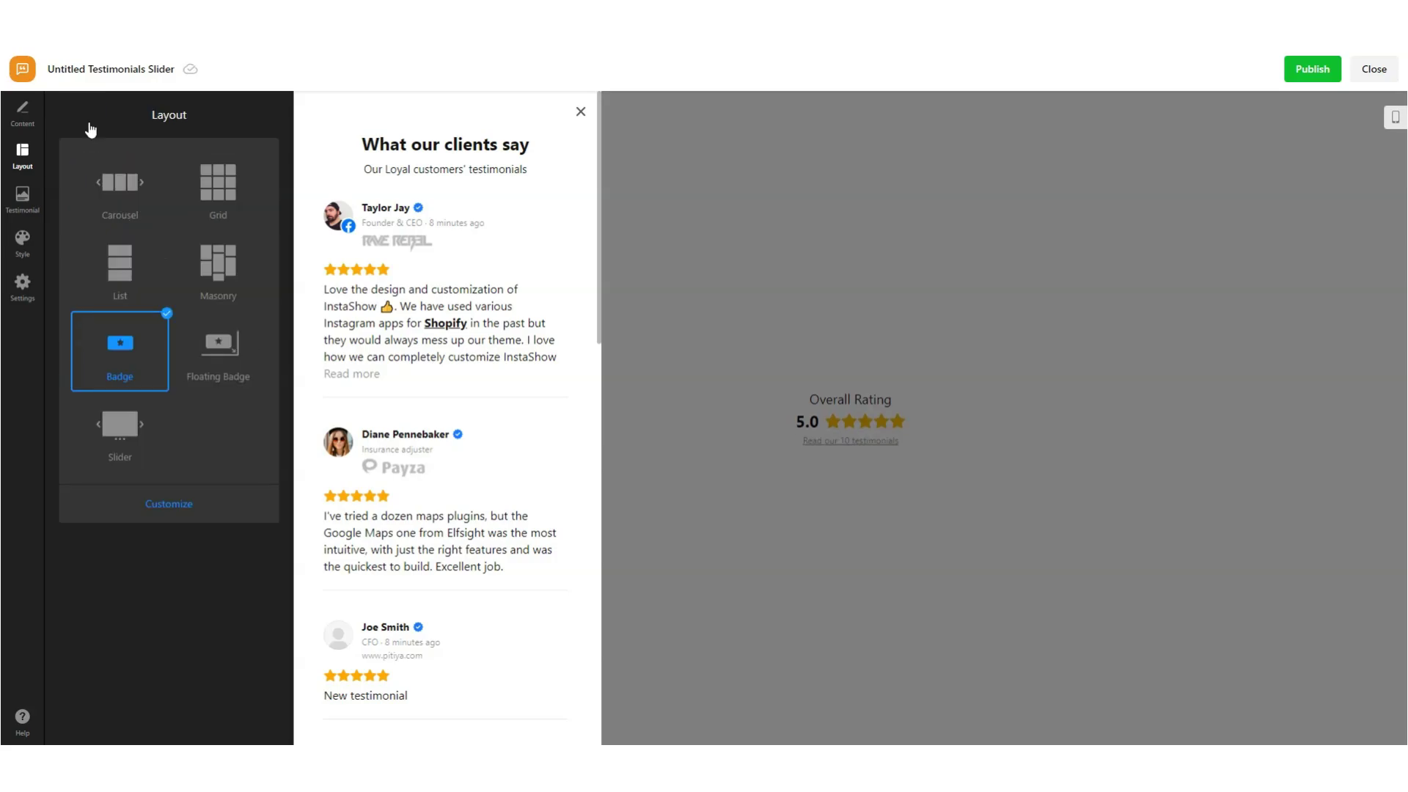
Try the Floating Badge layout and open its testimonials, and switch the widget to Slider, advancing to the next testimonial
left_click(216, 352)
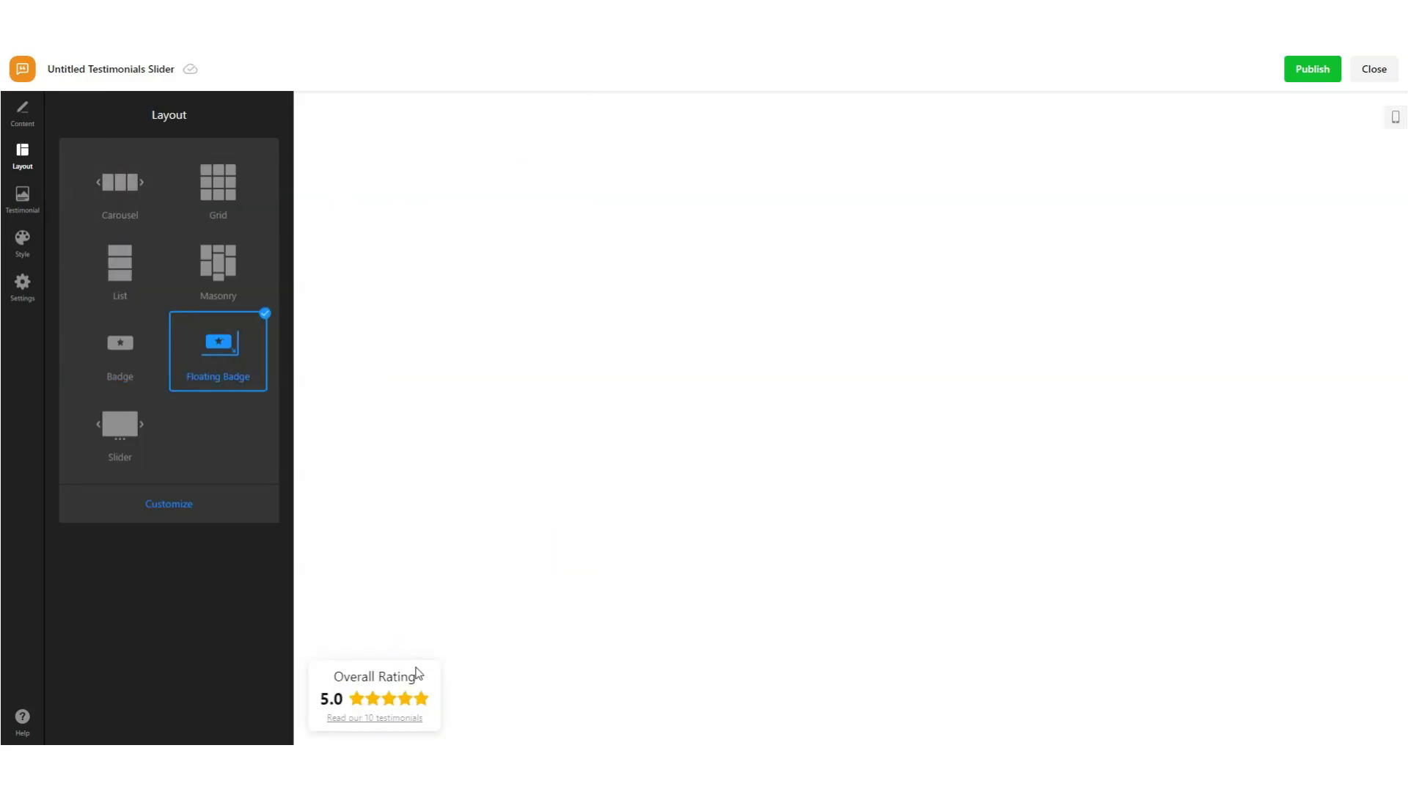
left_click(394, 687)
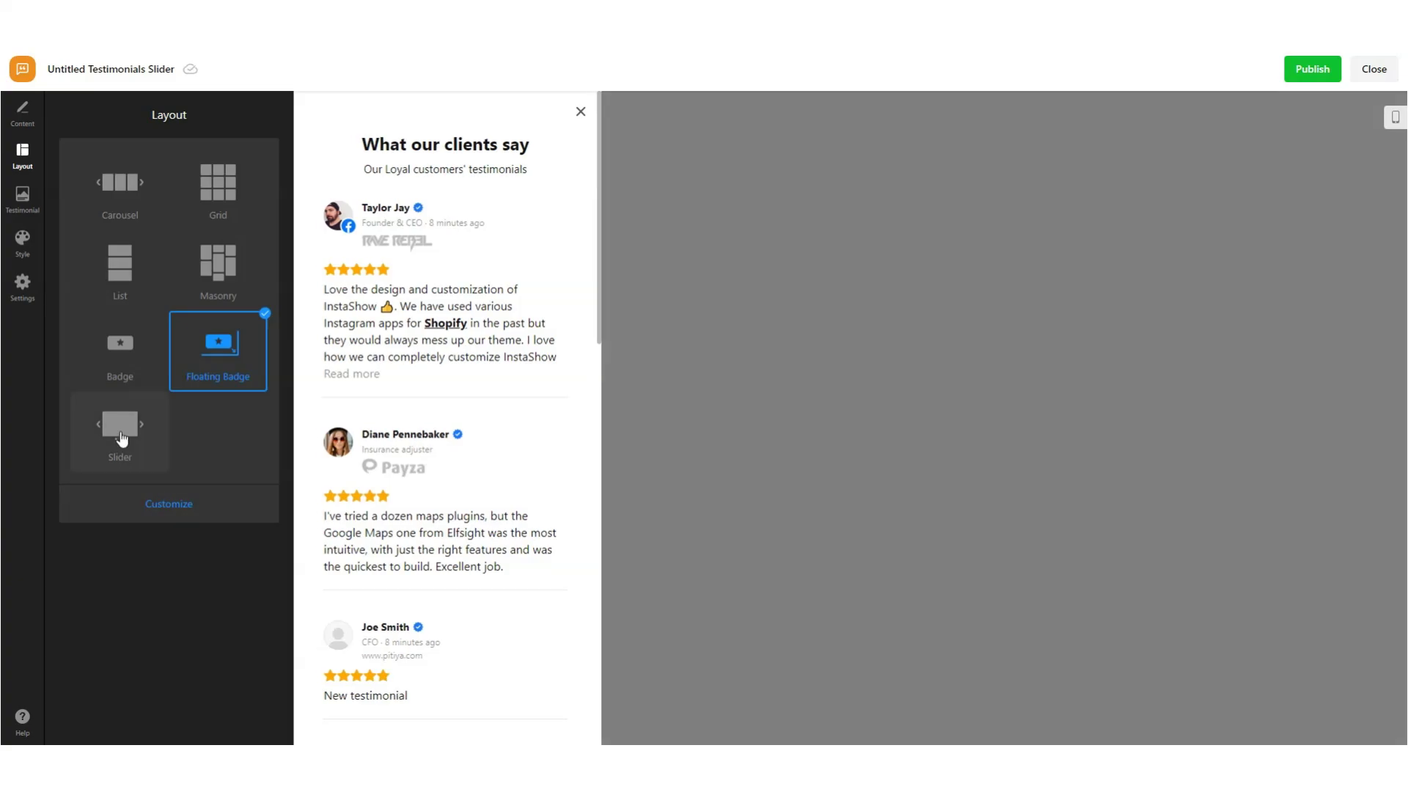
left_click(120, 433)
left_click(1236, 443)
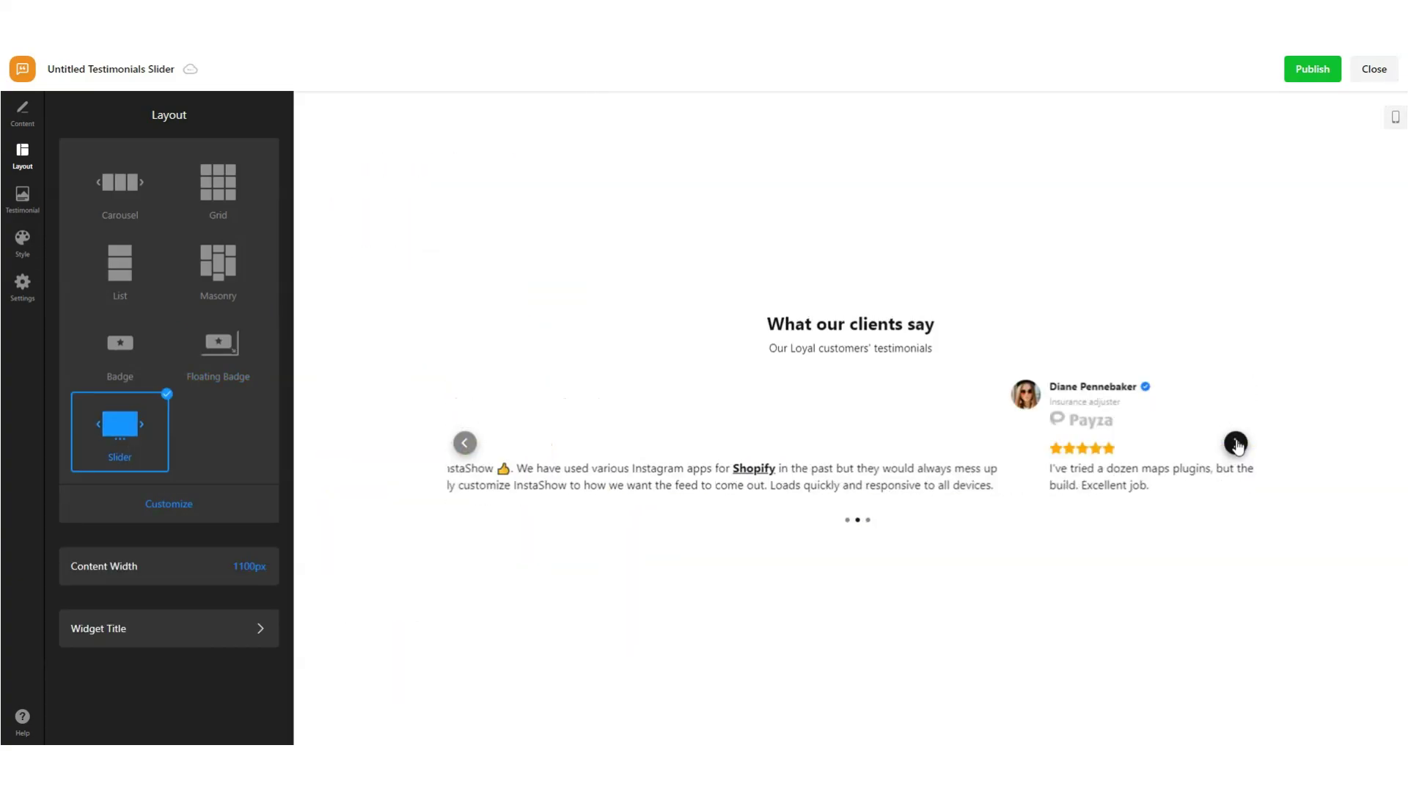
Advance the slider preview, and try the Full Width option for the content width before restoring the custom width
left_click(1236, 443)
left_click(236, 569)
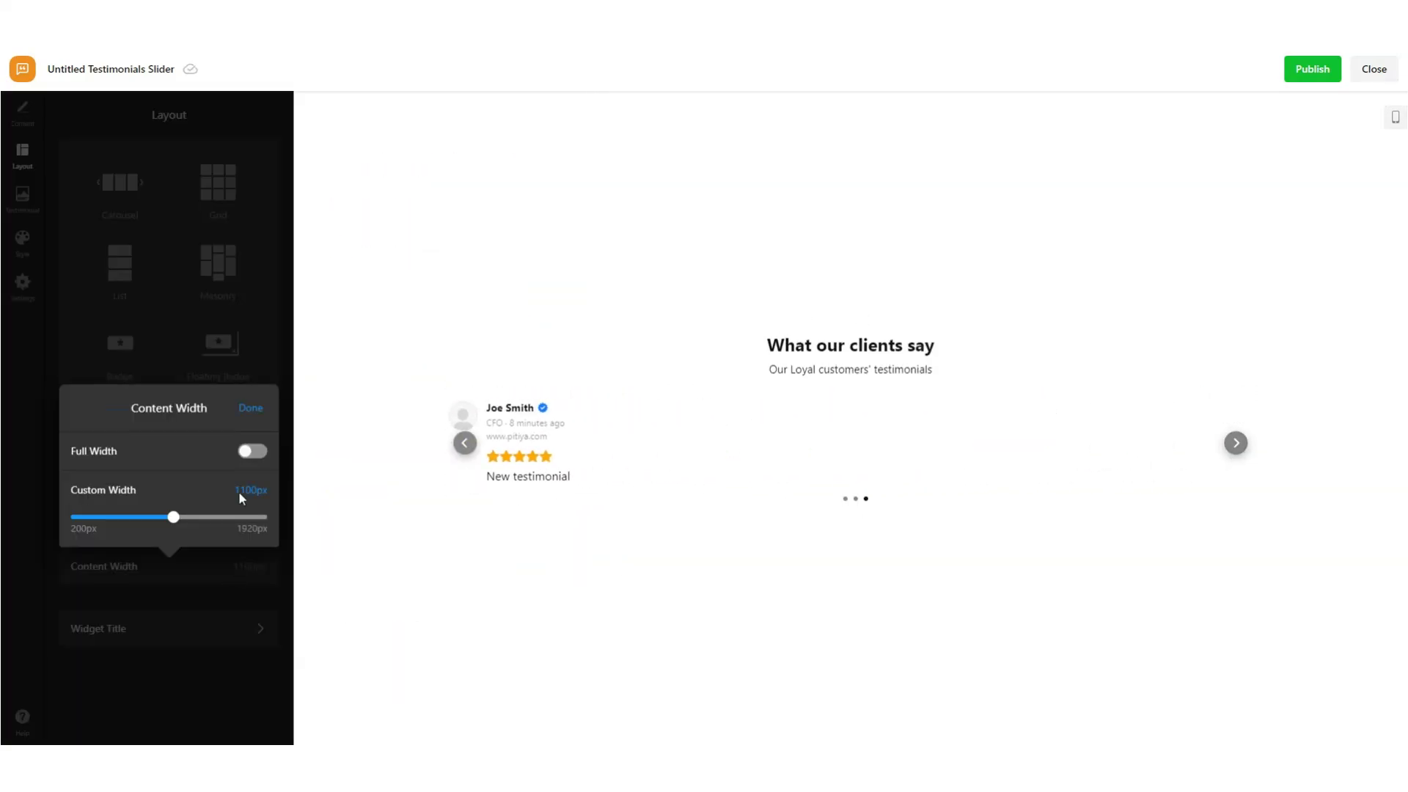
left_click(253, 449)
left_click(251, 486)
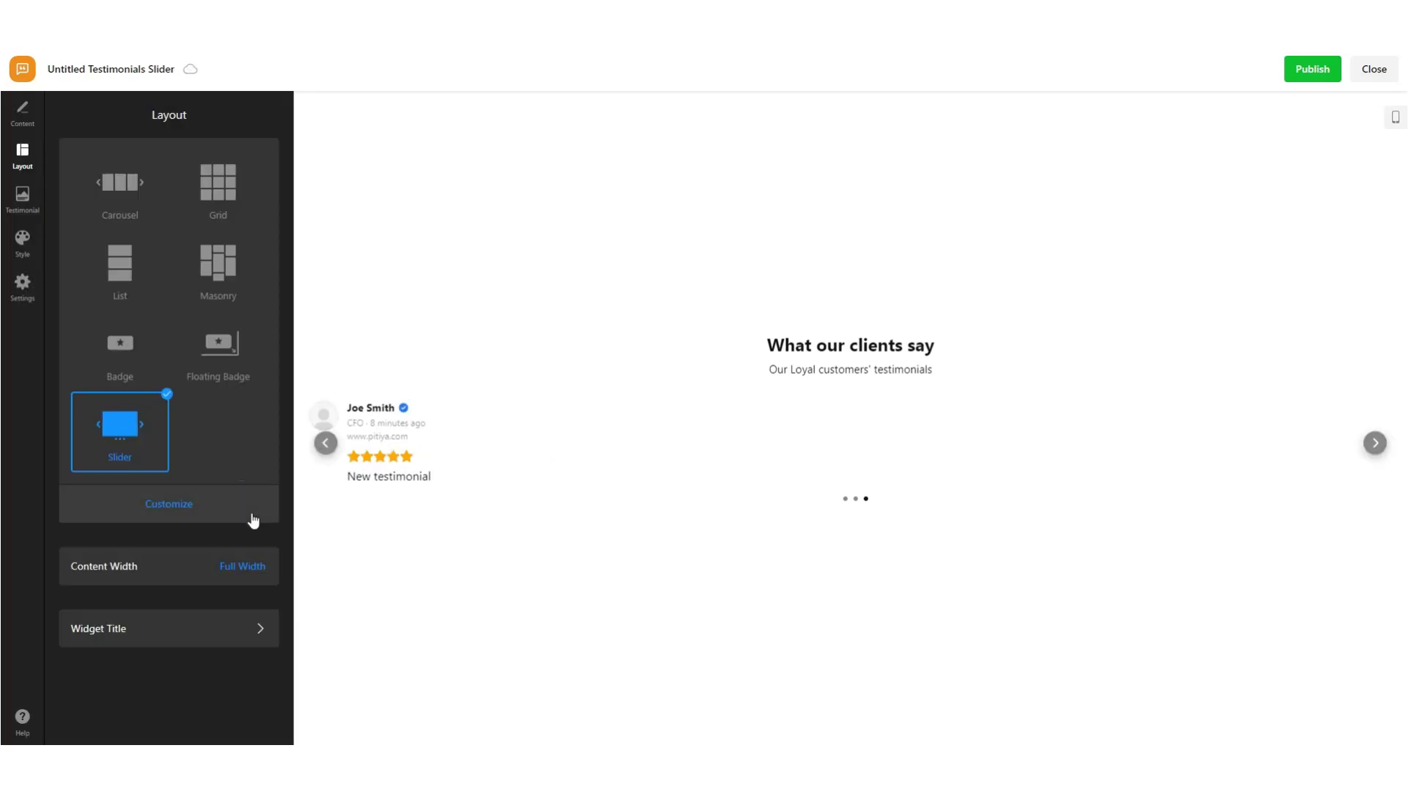
left_click(256, 581)
left_click(253, 528)
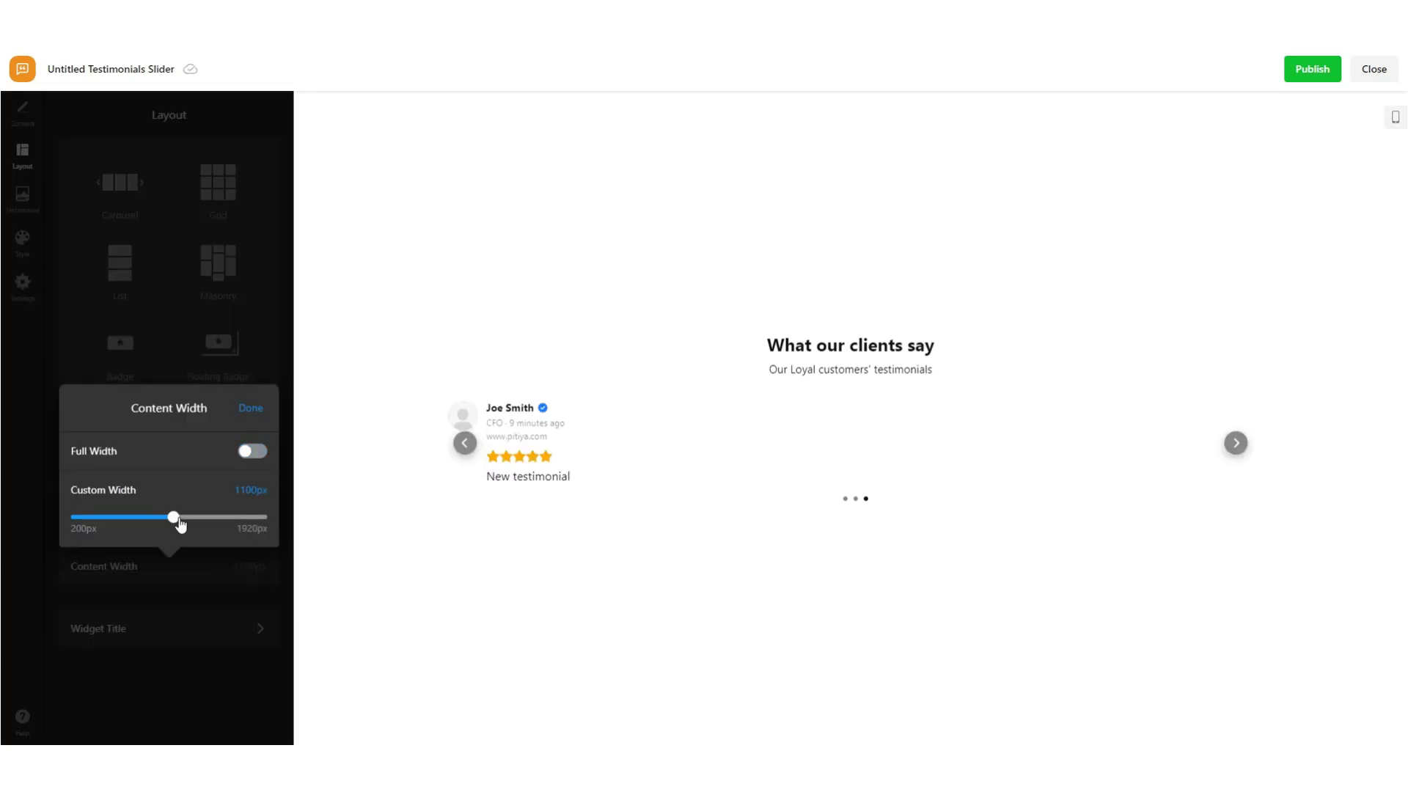
Try a custom content width of 675 px on the slider and browse its testimonials in the preview
left_click_drag(171, 516, 125, 517)
left_click(1080, 442)
left_click(1078, 444)
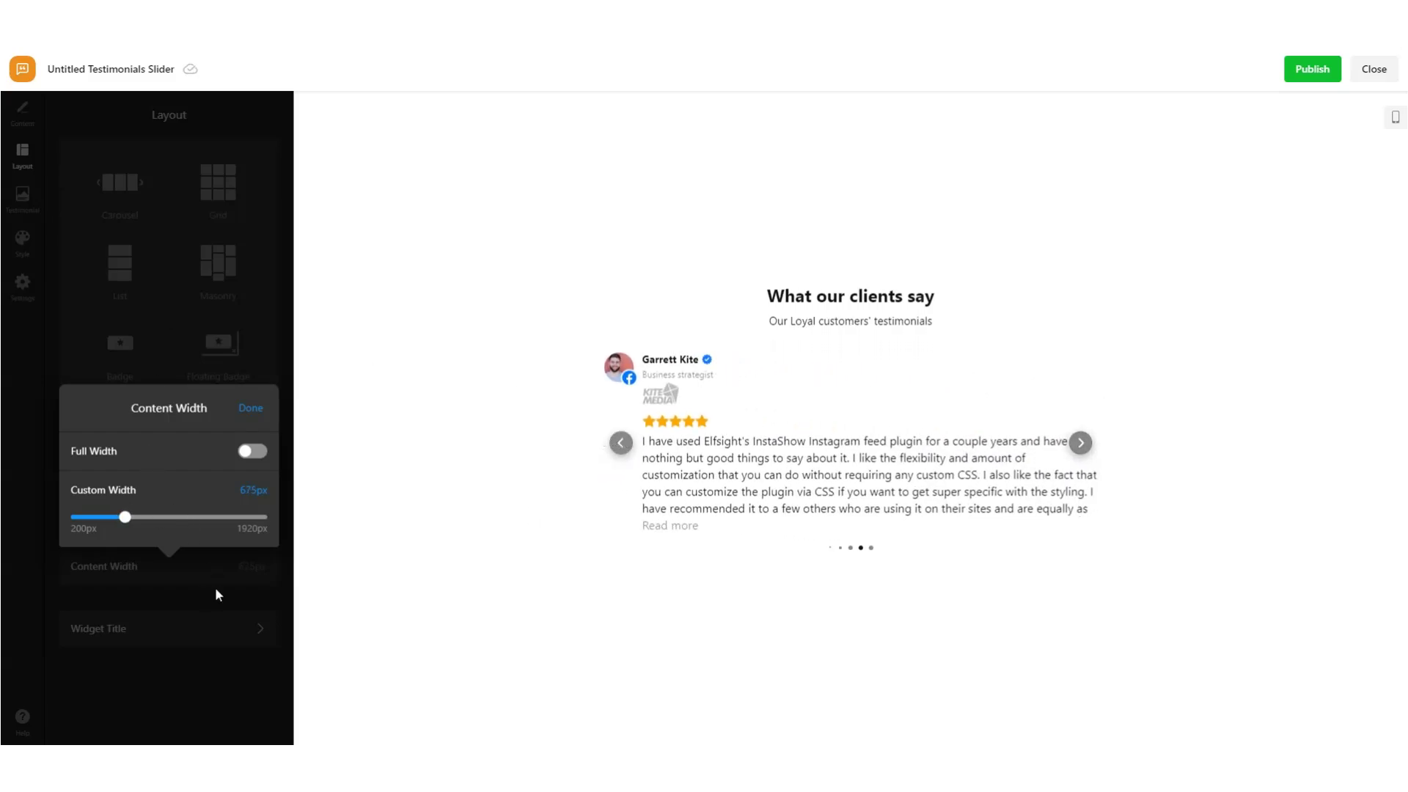
left_click(254, 416)
Switch the widget layout to Carousel and browse through its testimonials in the preview
left_click(124, 189)
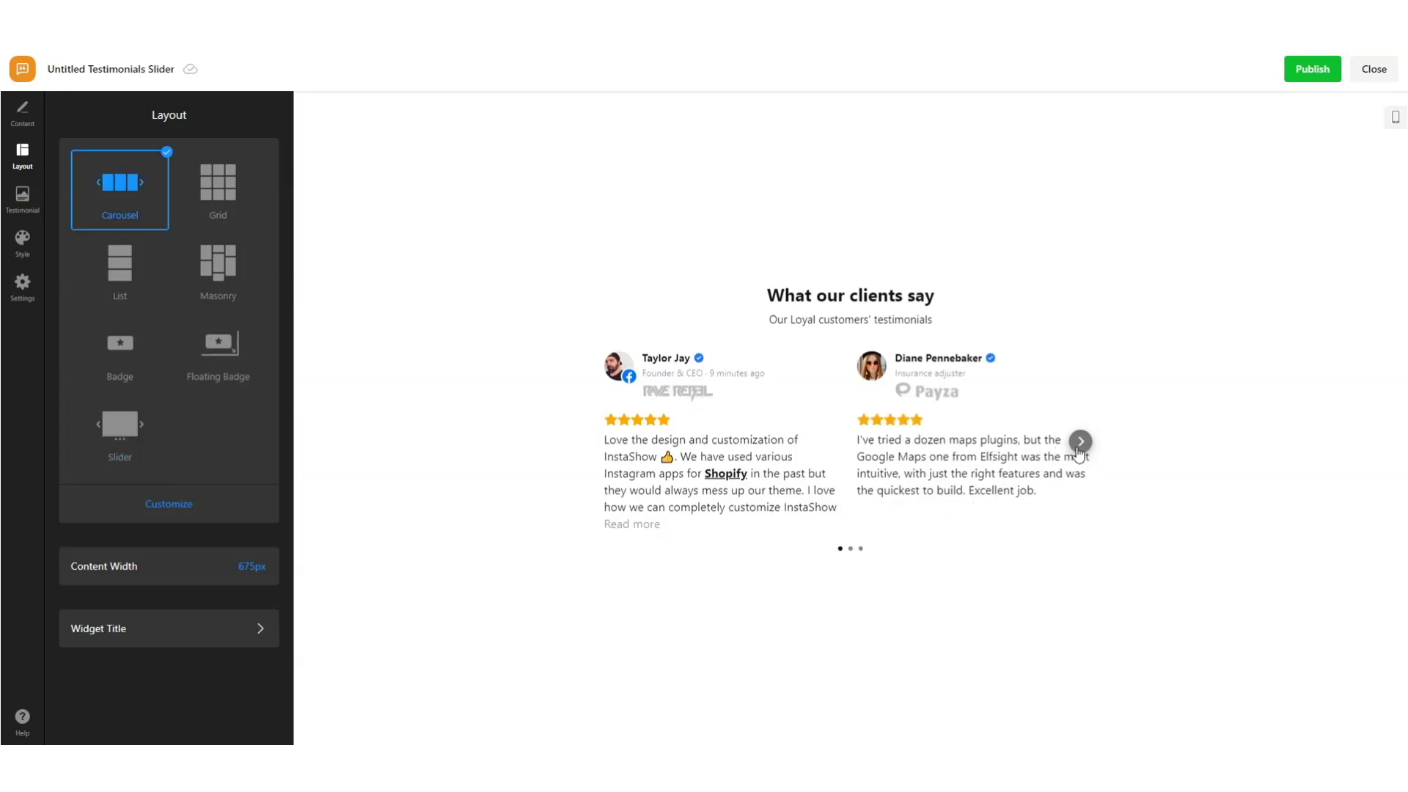
left_click(1080, 444)
left_click(1080, 440)
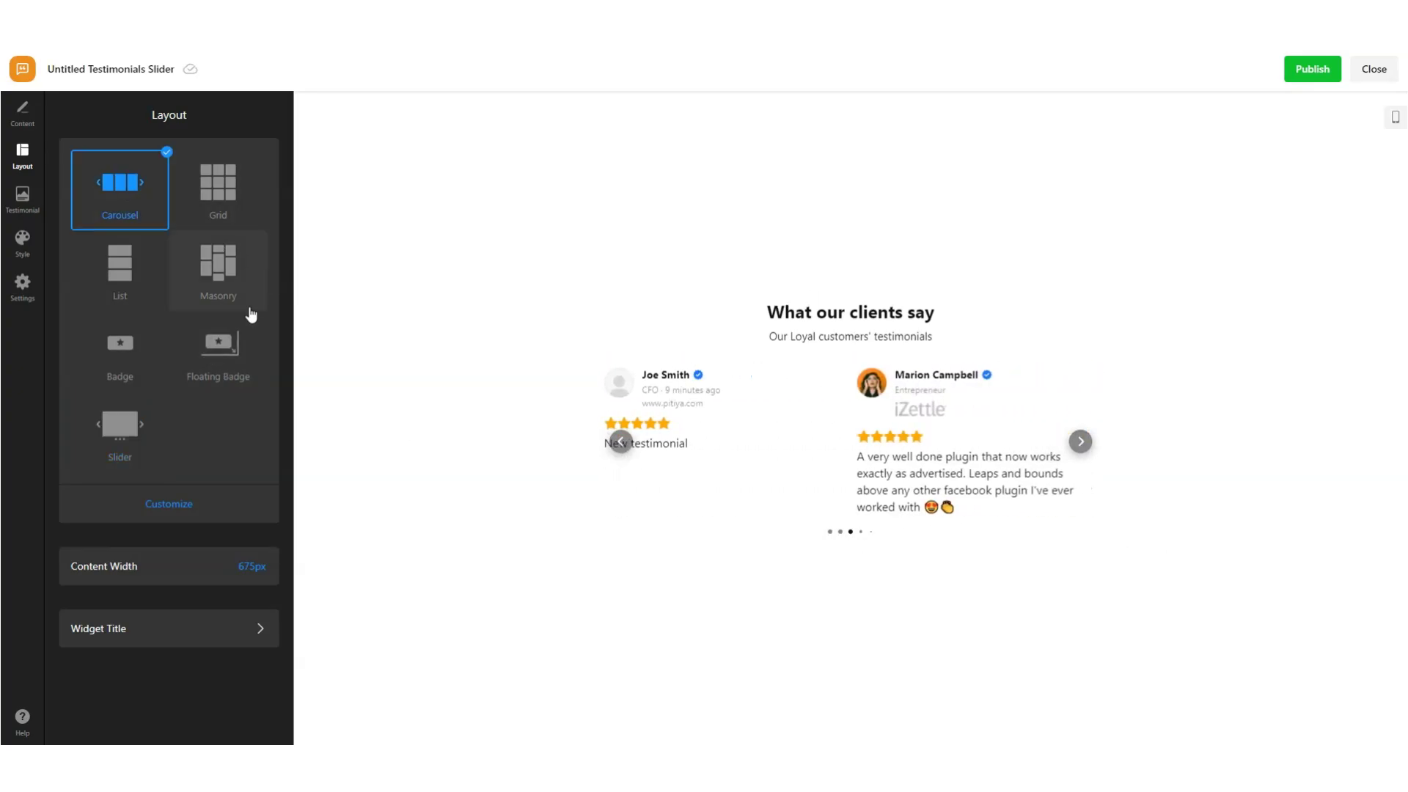
Check the carousel's customization options, including Columns, while browsing the preview, and return to the layout choices
left_click(170, 504)
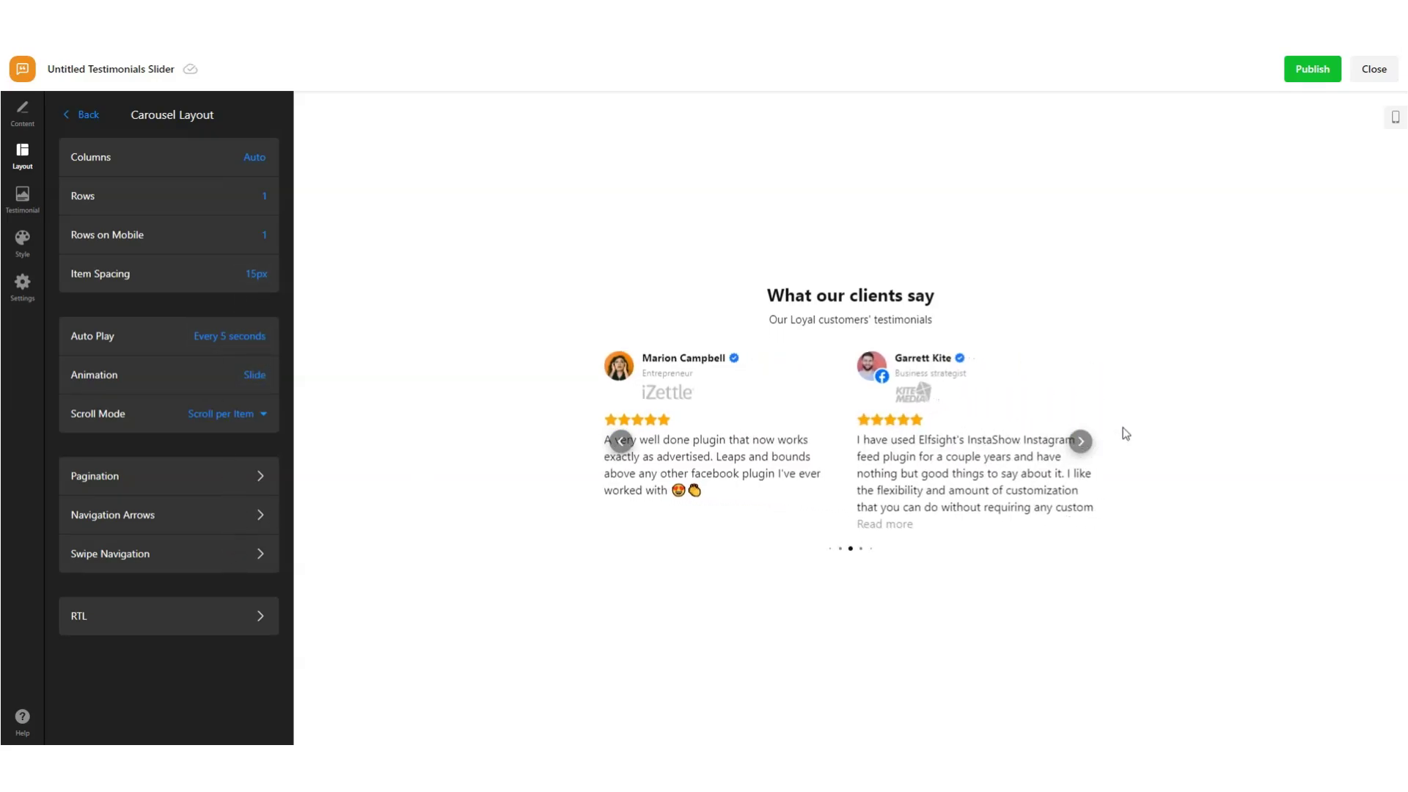
left_click(1082, 443)
left_click(1082, 443)
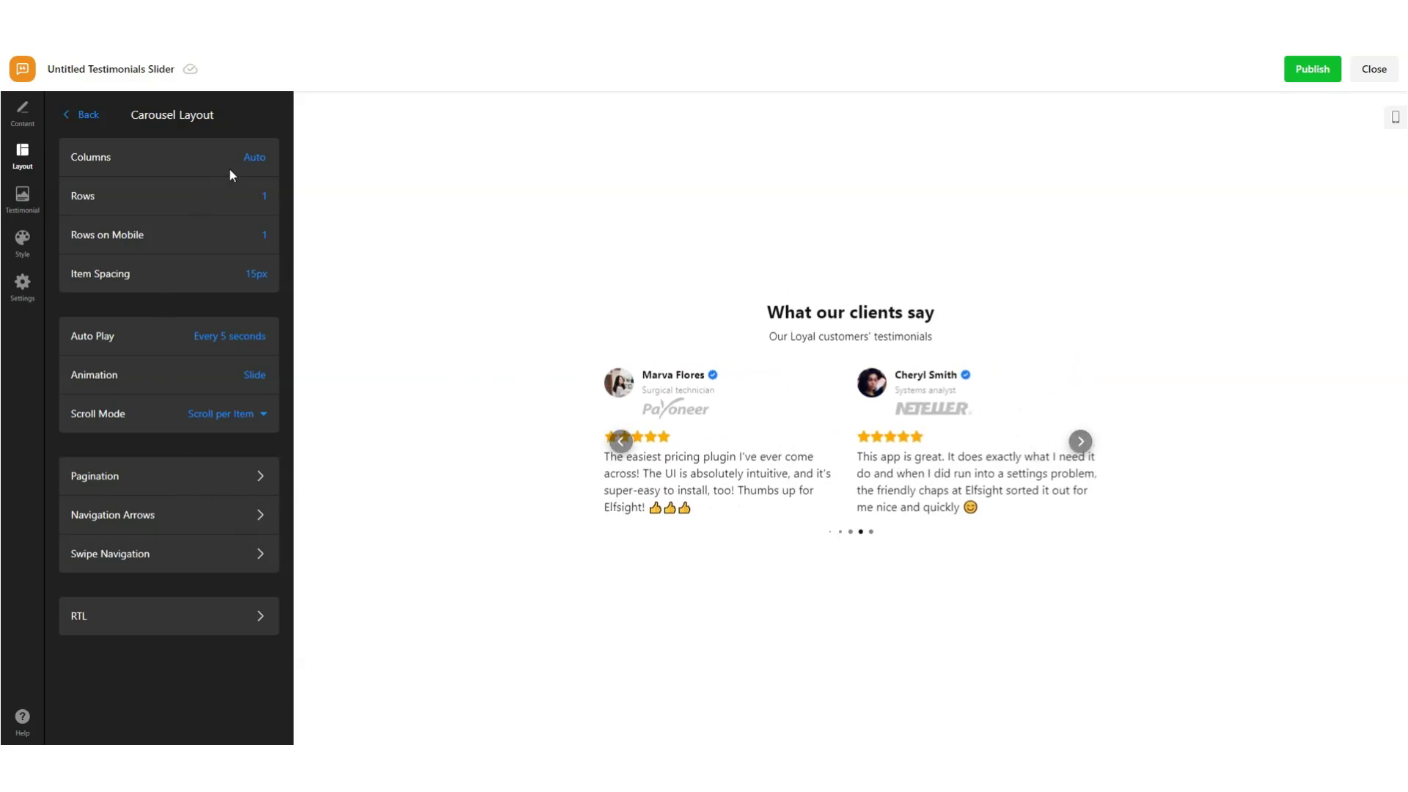
left_click(272, 160)
left_click(243, 129)
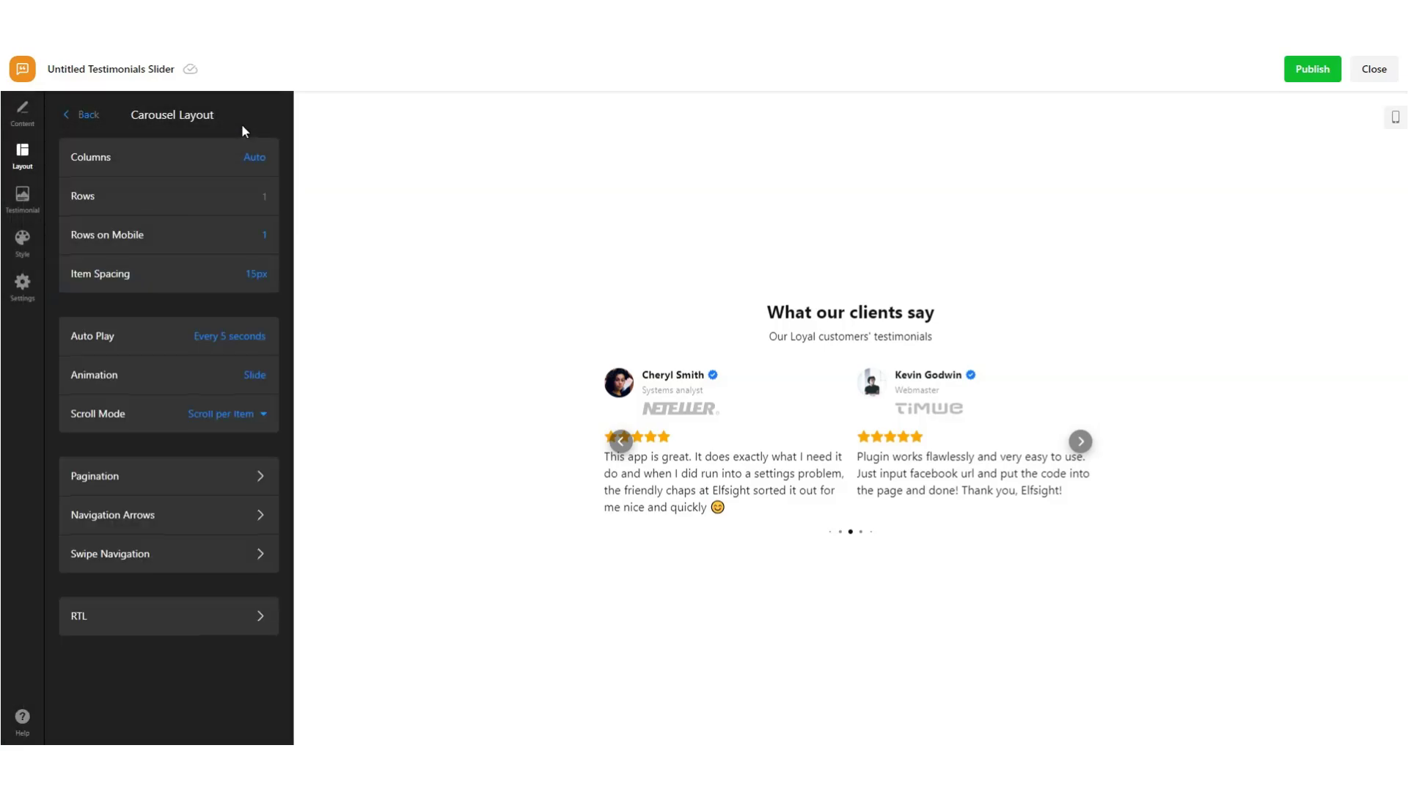
left_click(87, 114)
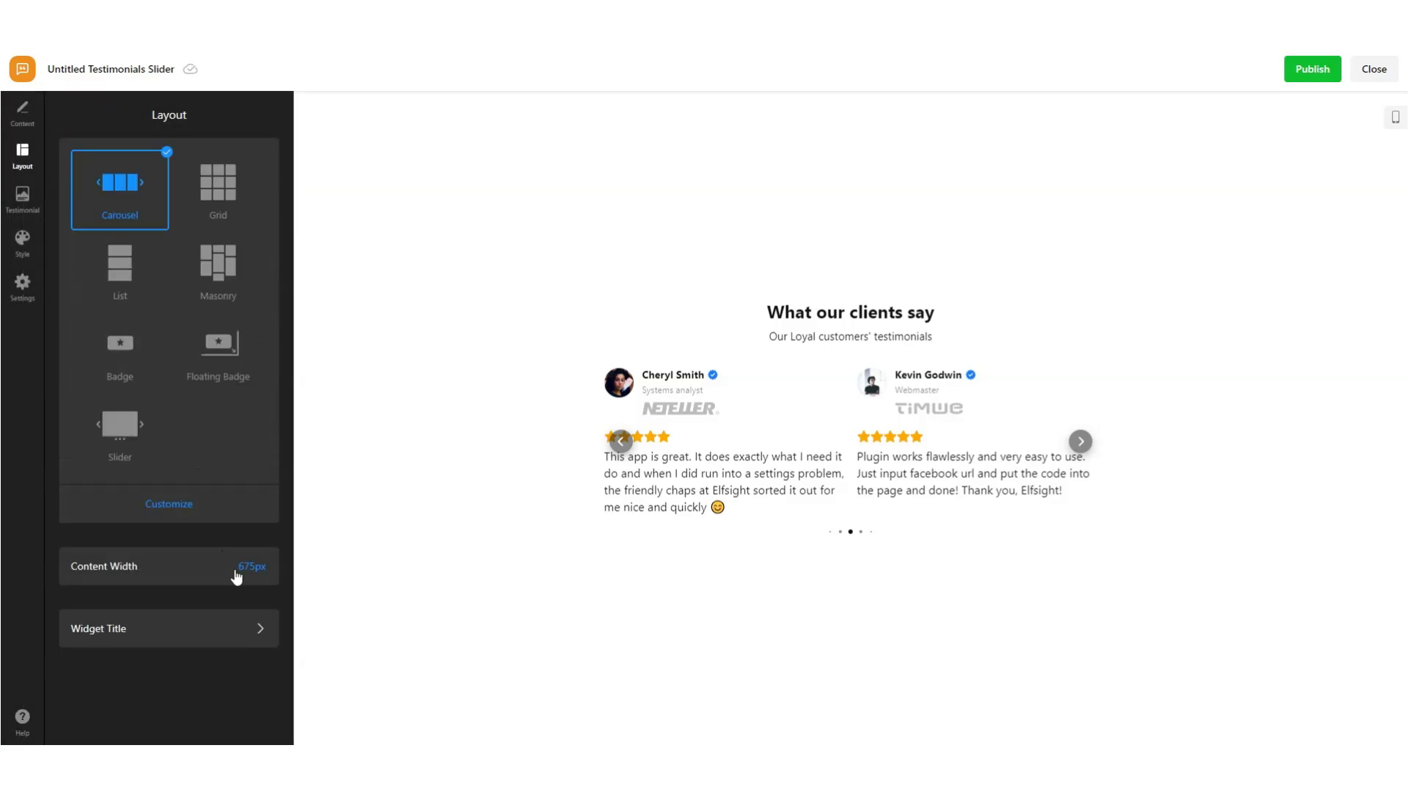
Try custom content widths of 1156 px and 1020 px on the carousel
left_click(256, 569)
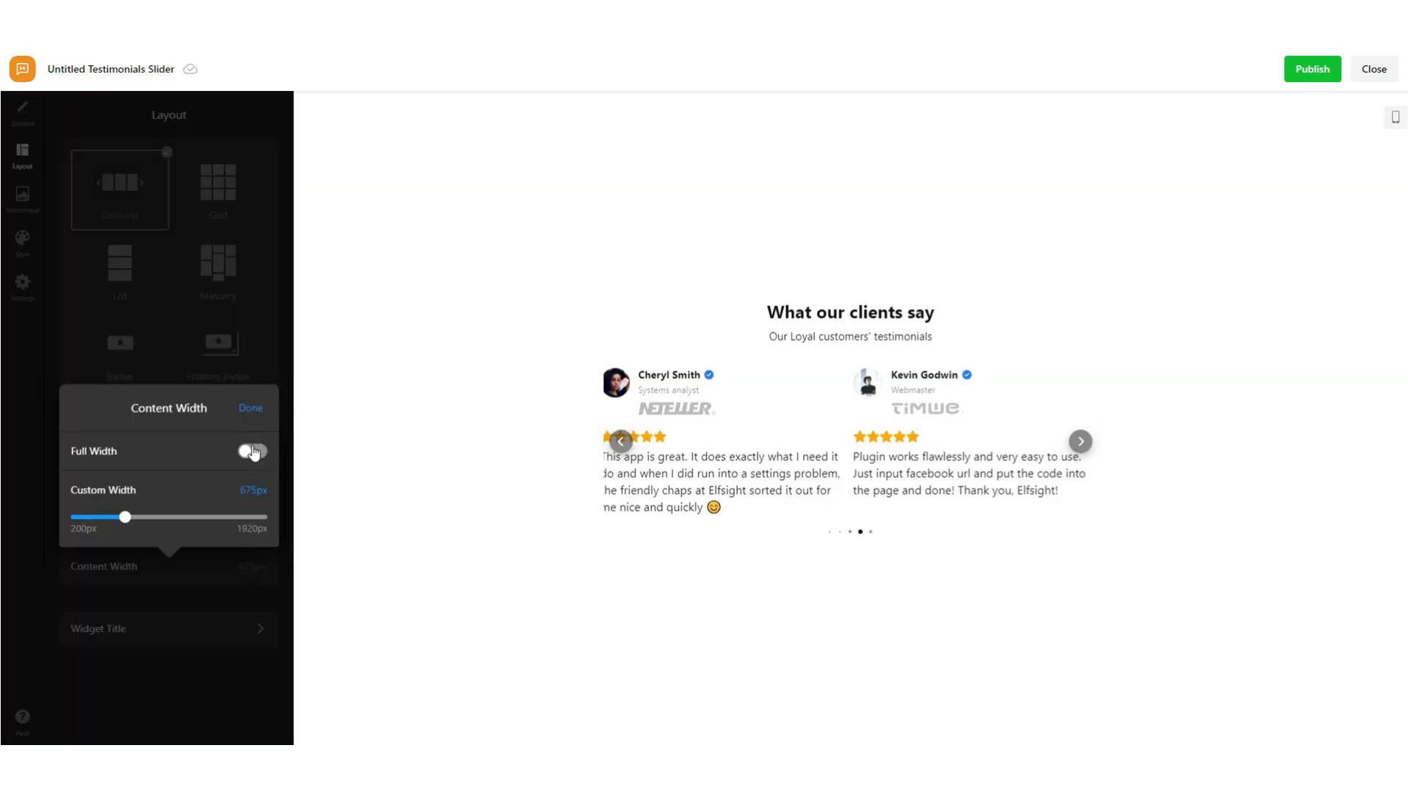
left_click(209, 516)
left_click_drag(209, 518, 179, 518)
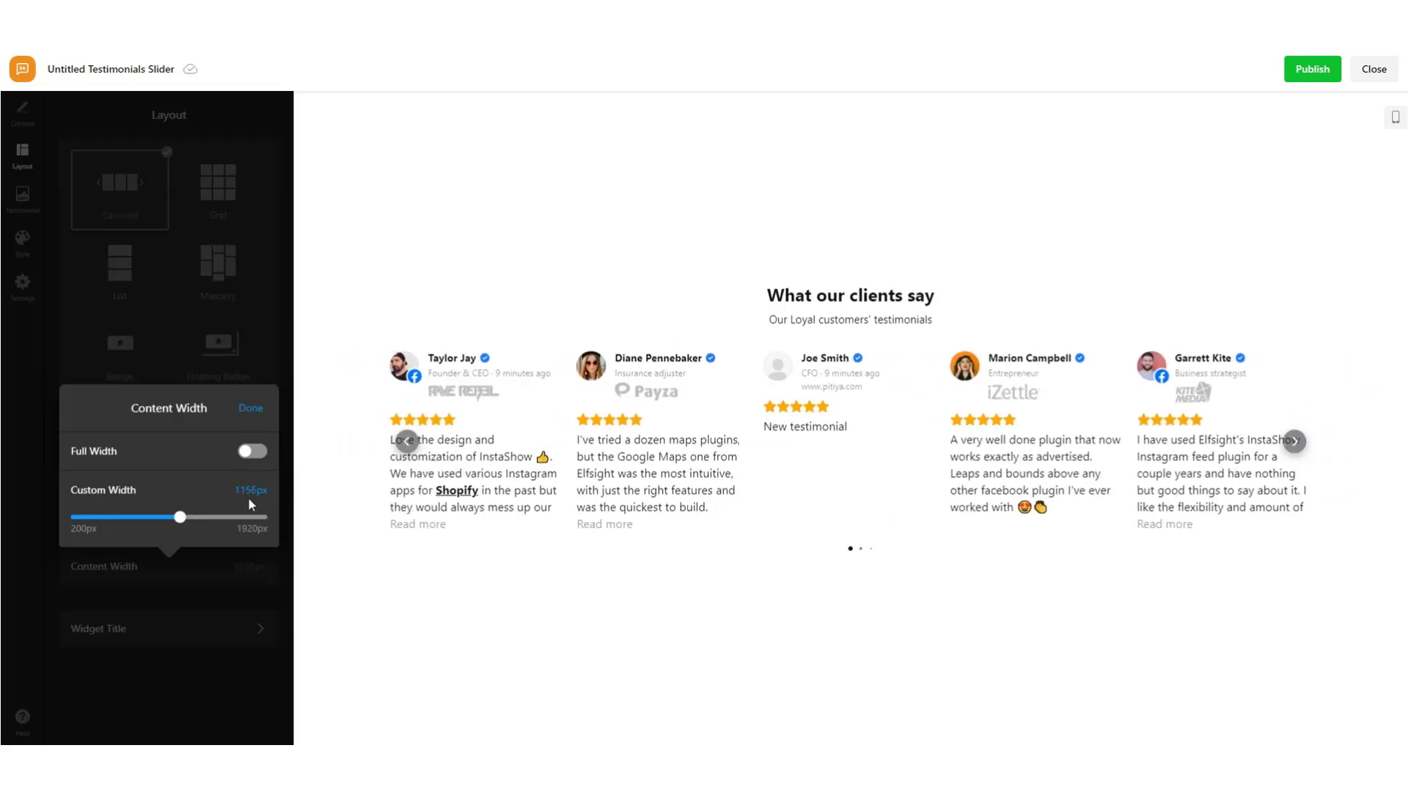
left_click(253, 492)
type("1020")
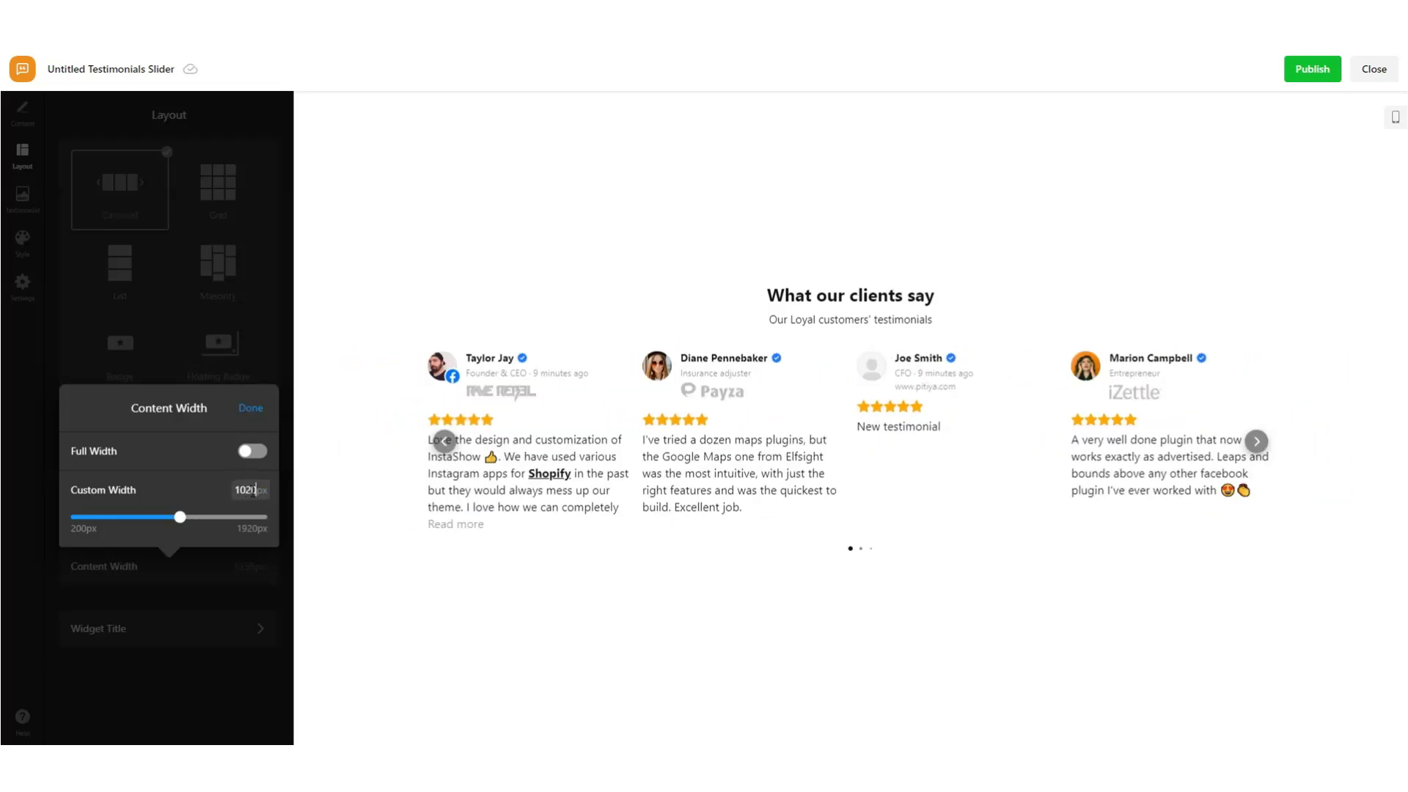
key("Return")
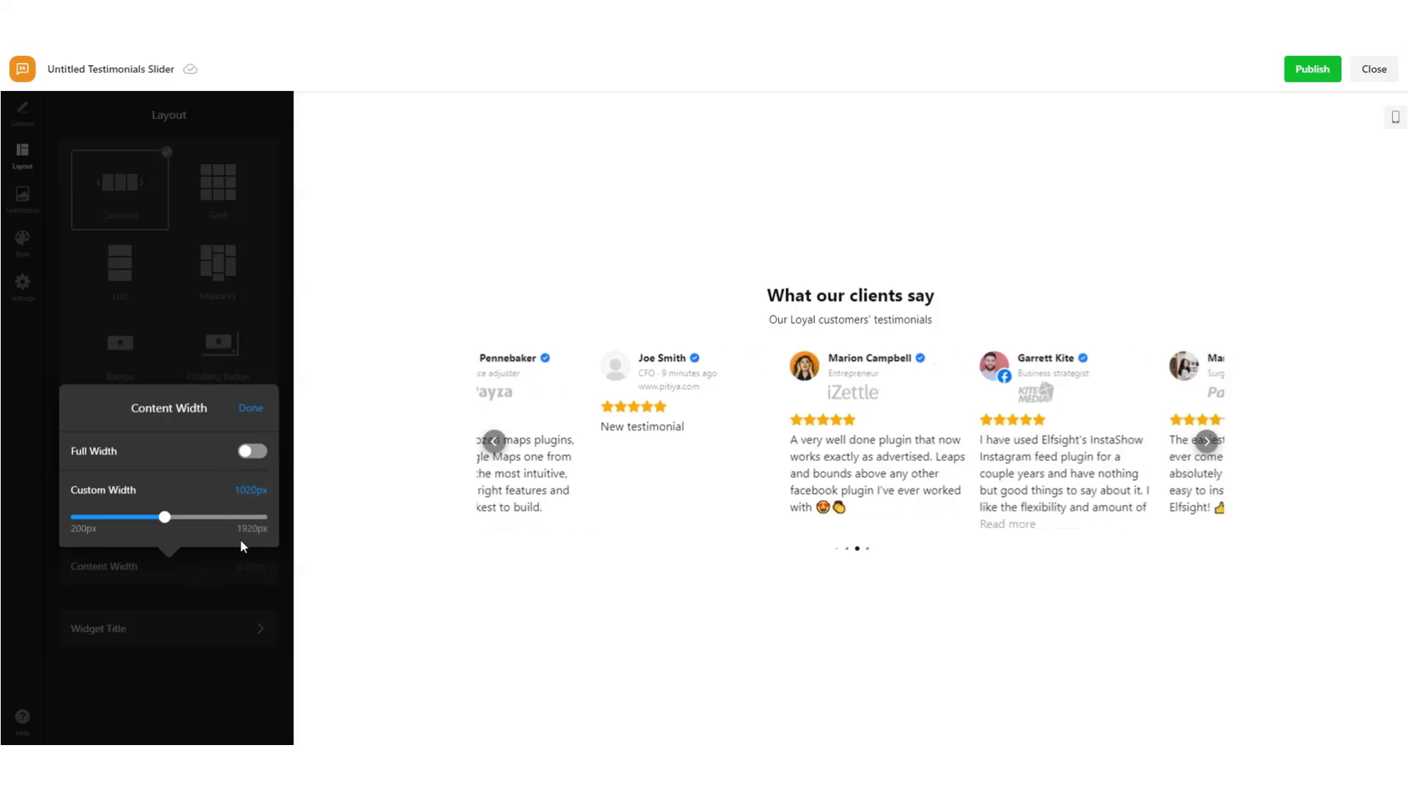
Set the custom content width to 1100 px and close the width settings
left_click(252, 490)
type("1100")
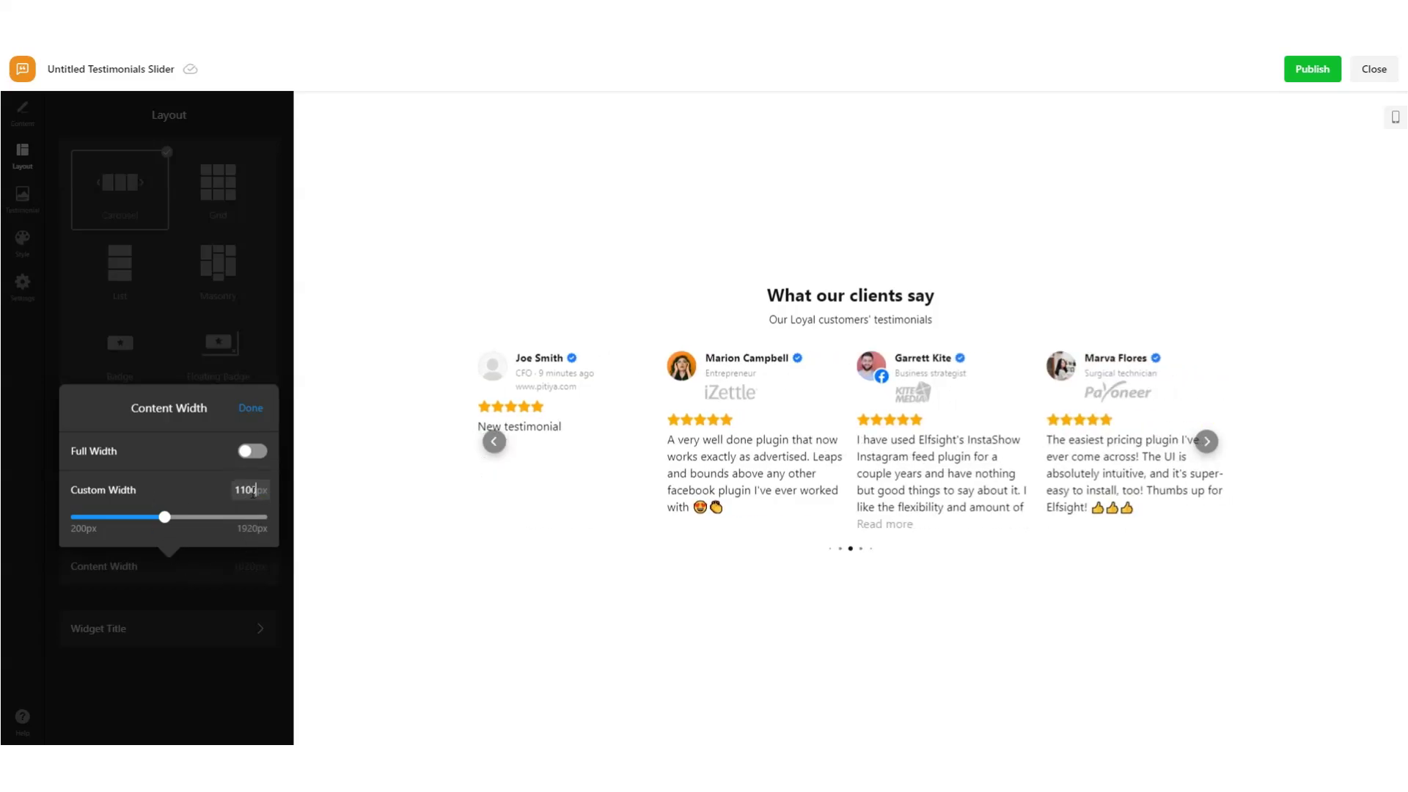
key("Return")
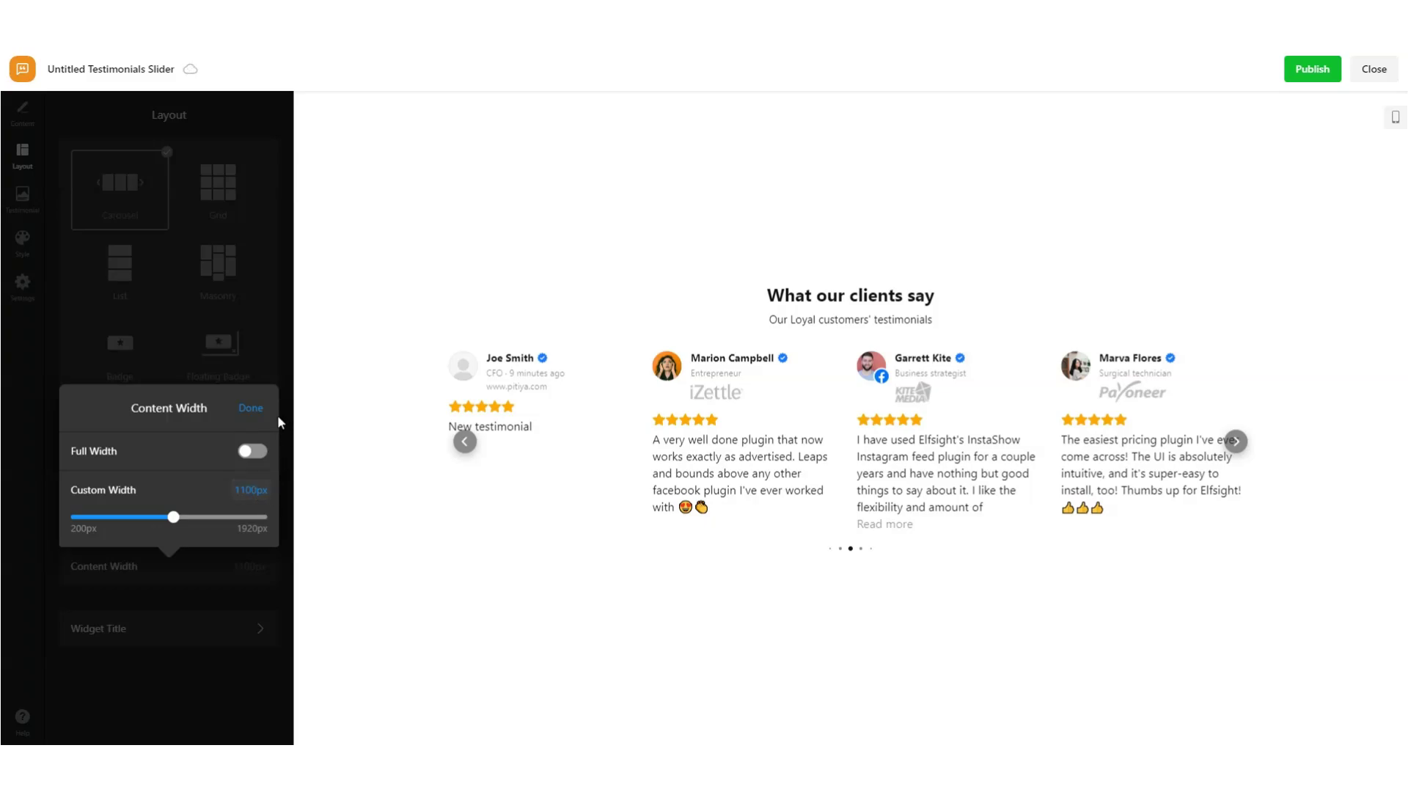
left_click(239, 399)
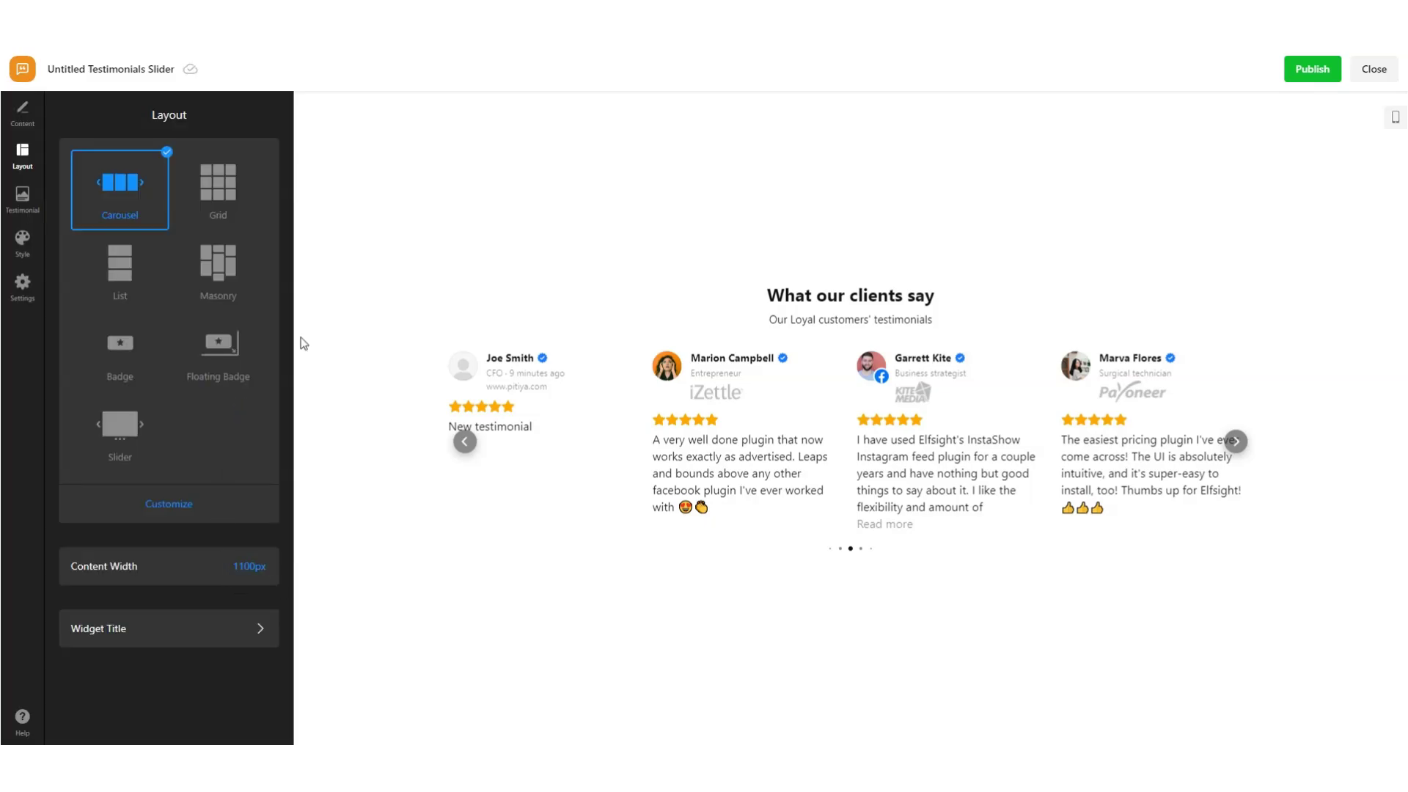
Delete the whole caption below the widget title and return to the layout choices
left_click(170, 634)
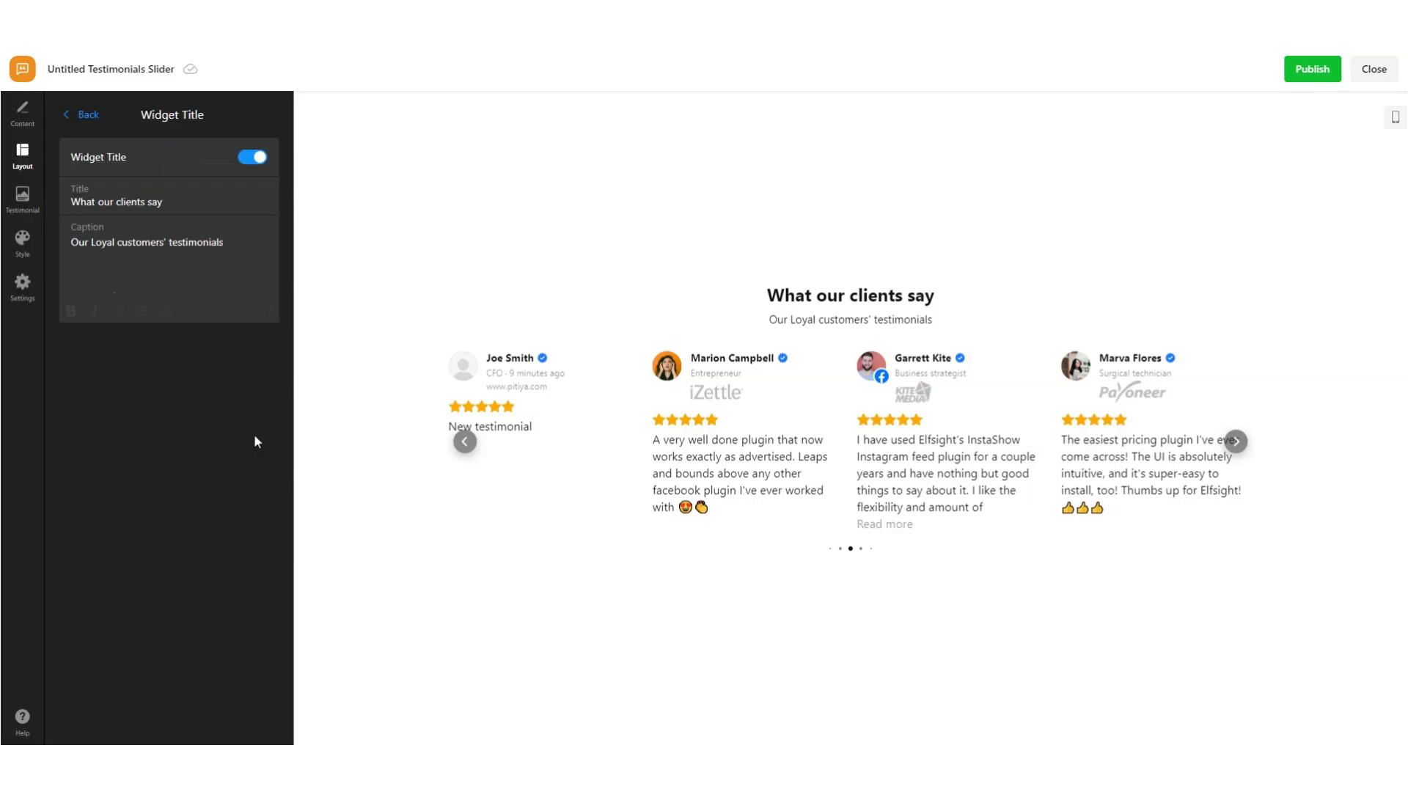
triple_click(109, 248)
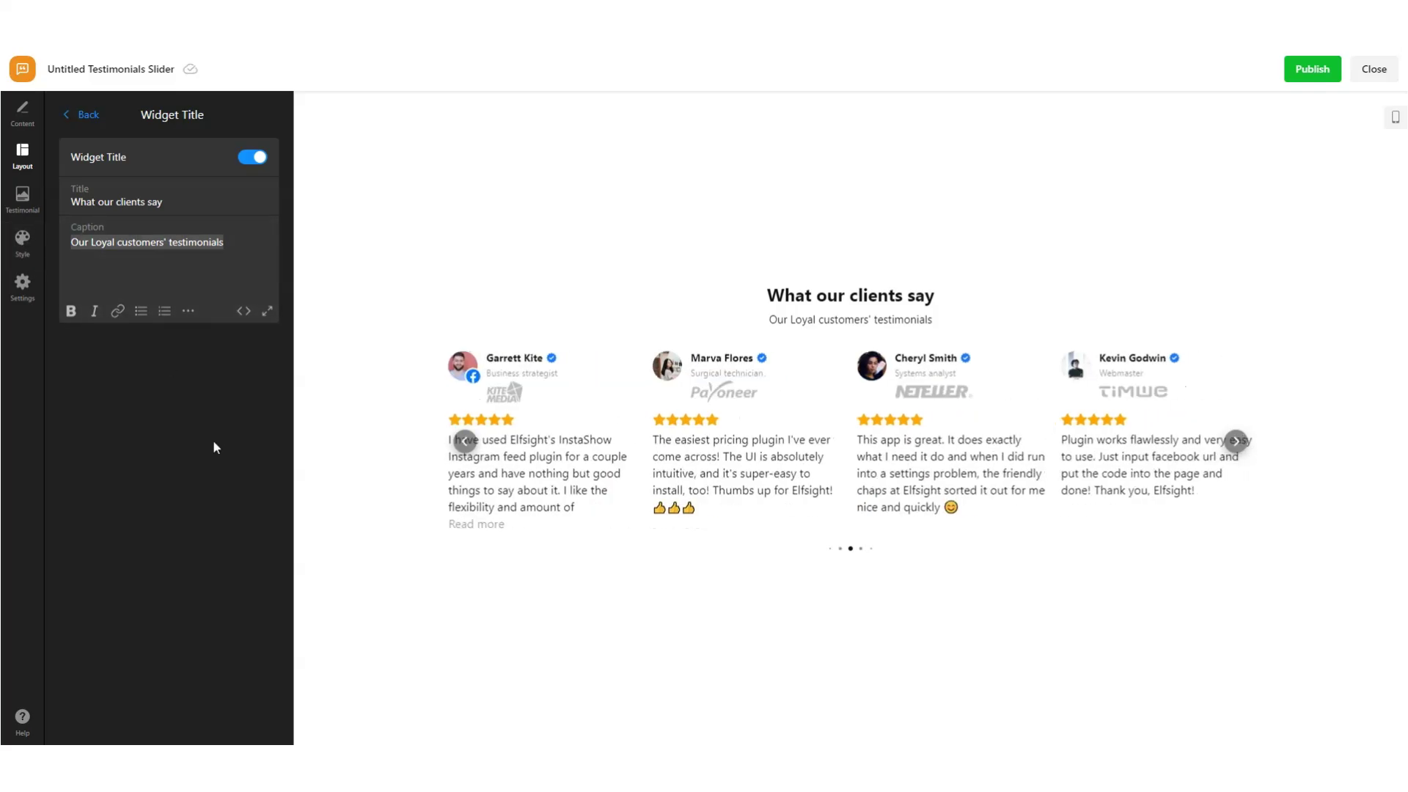
key("BackSpace")
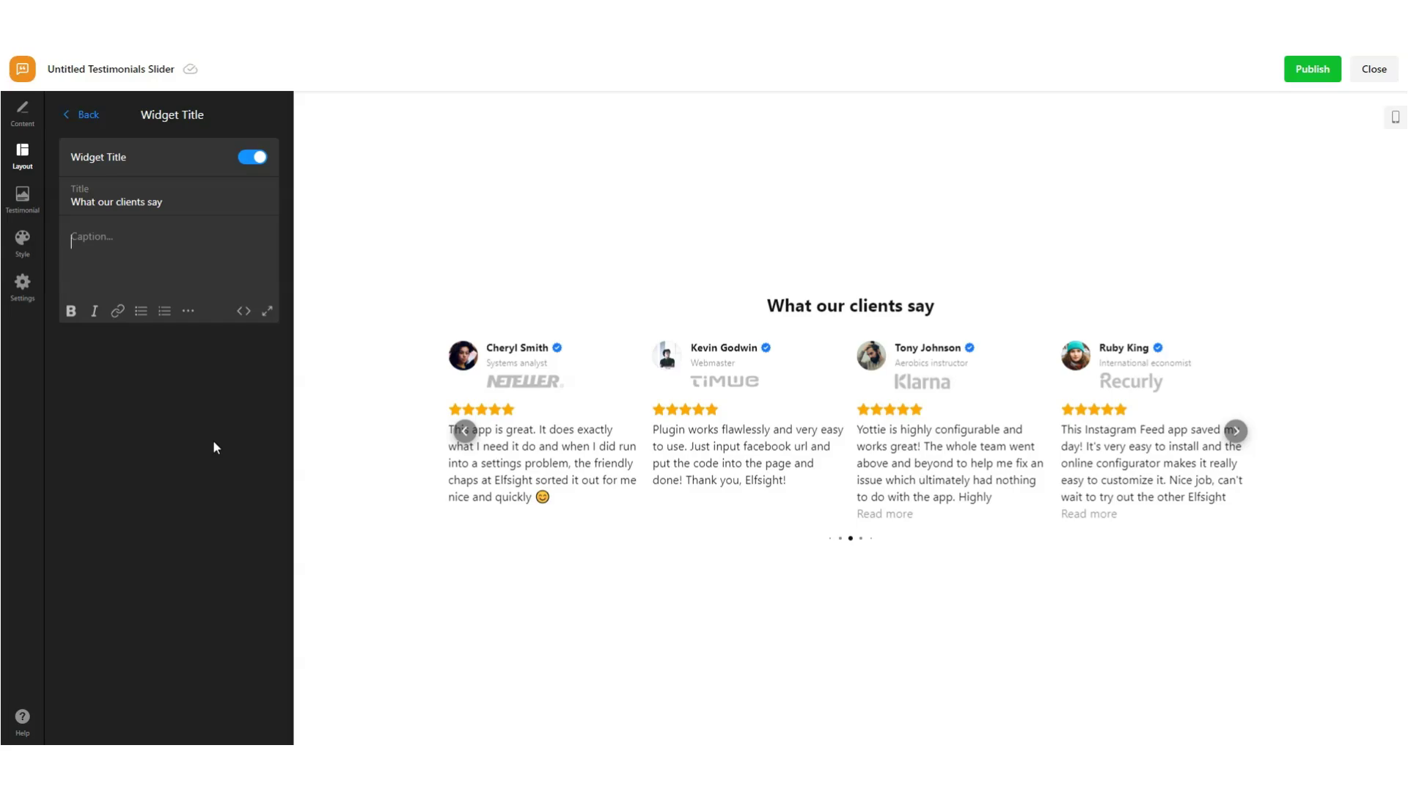
left_click(83, 114)
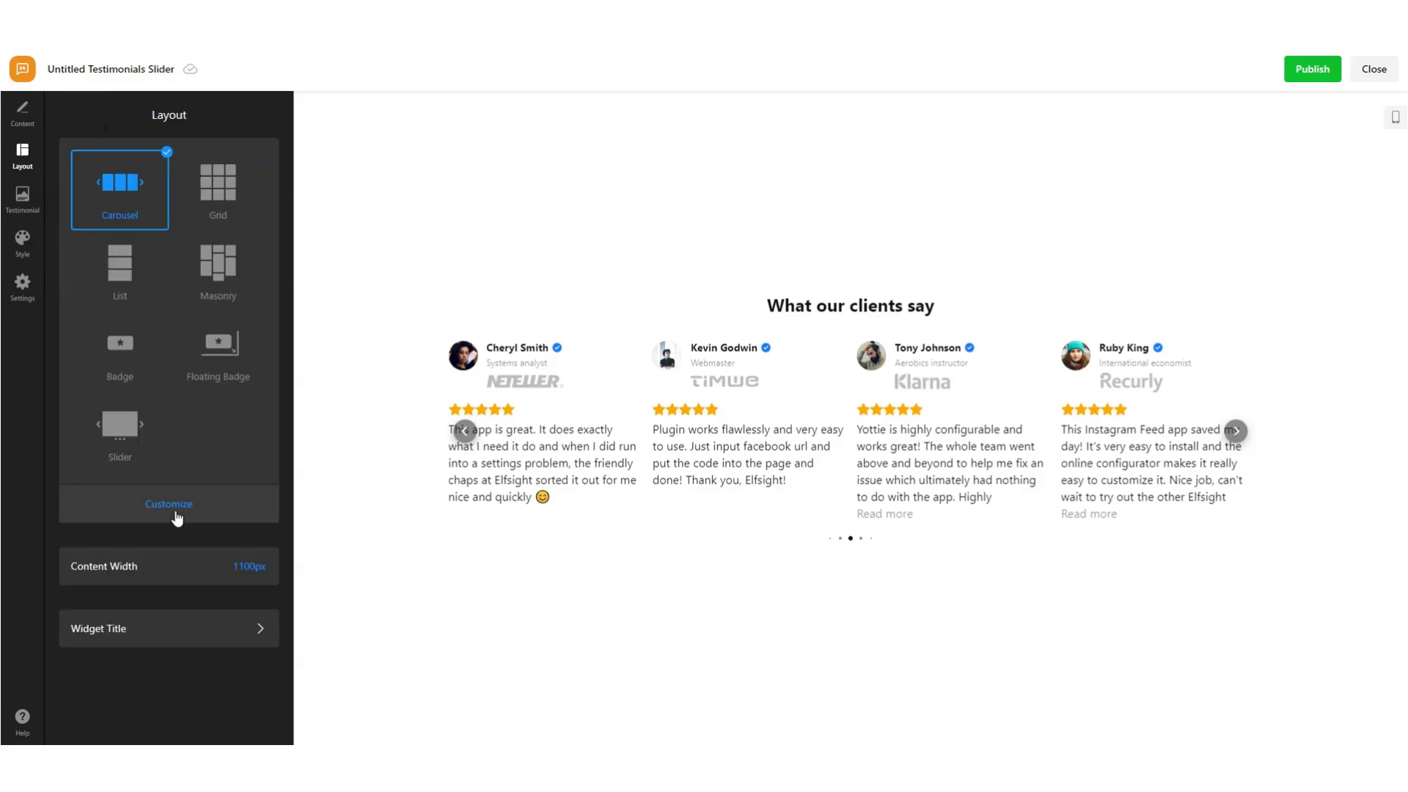
Try the centered testimonial style with the reviewer below the text, and open and close one full testimonial
left_click(22, 196)
left_click(263, 236)
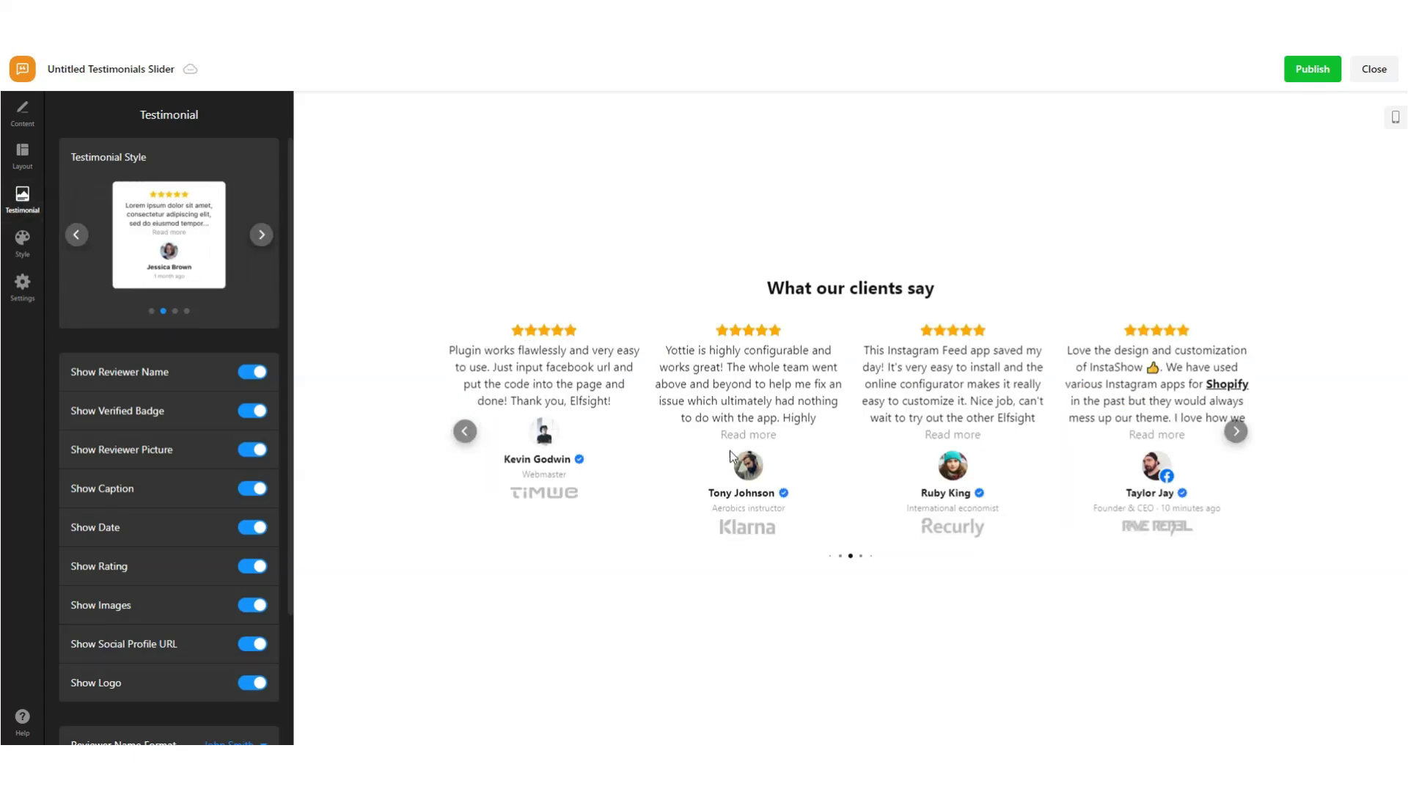
left_click(745, 439)
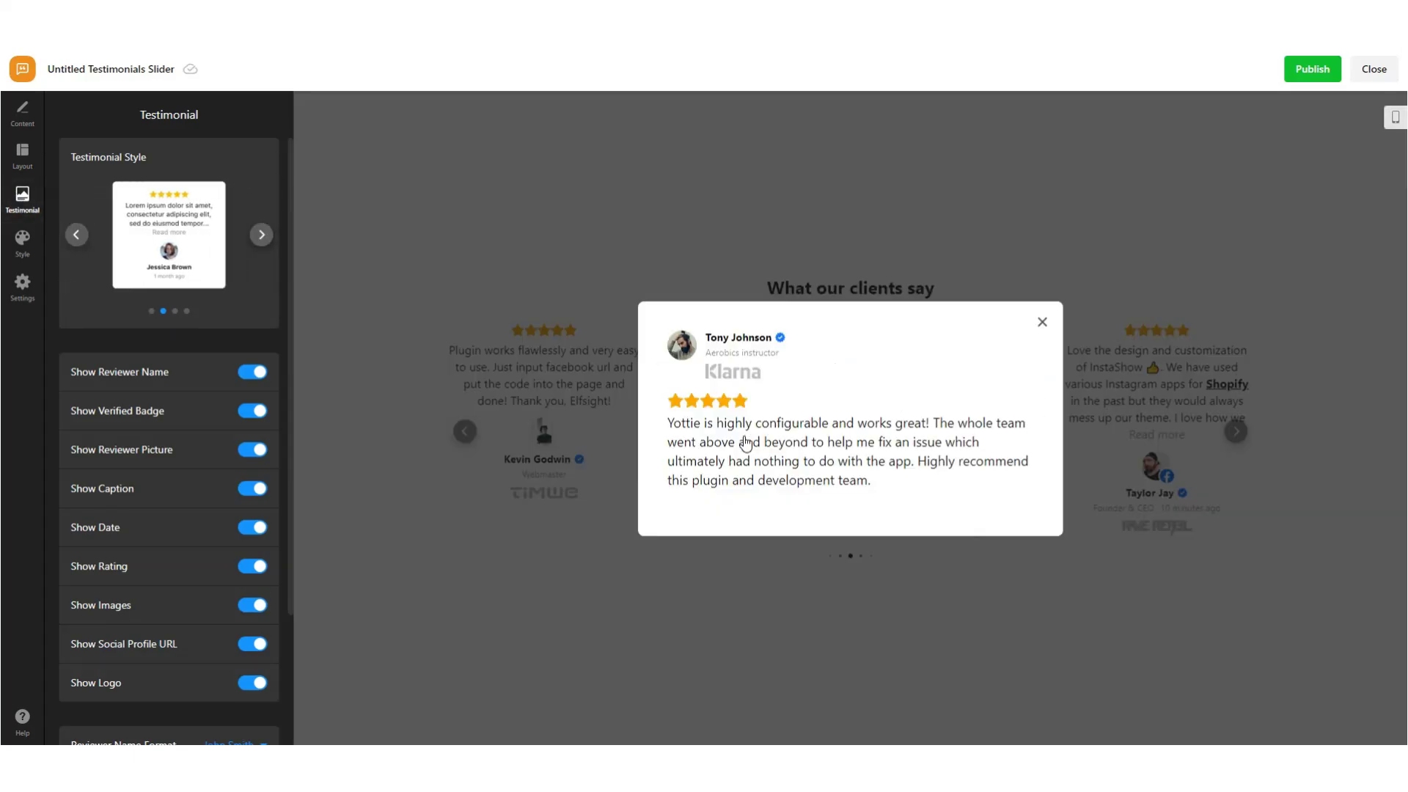
left_click(1043, 323)
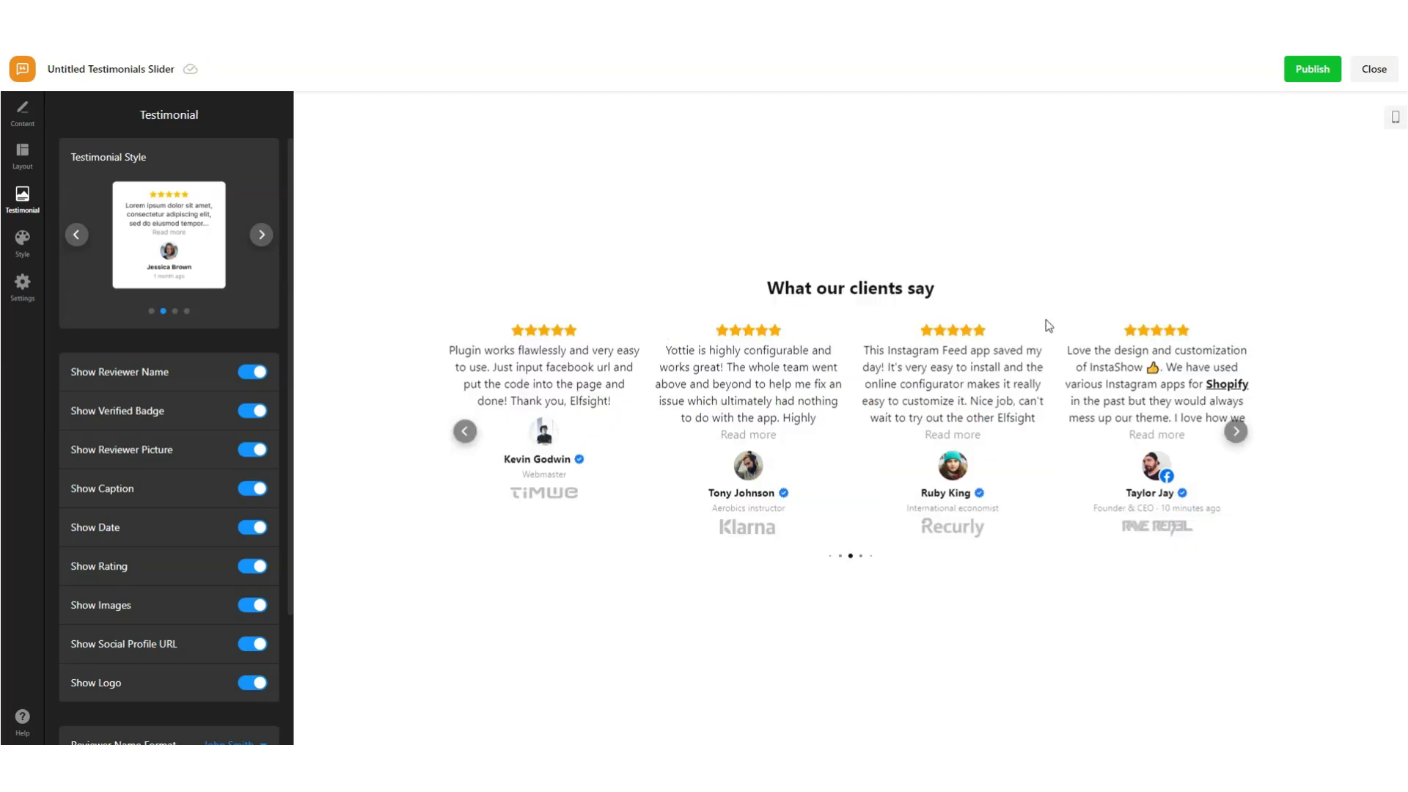
Try the speech-bubble and large-photo testimonial styles, and advance the carousel in the preview
left_click(262, 234)
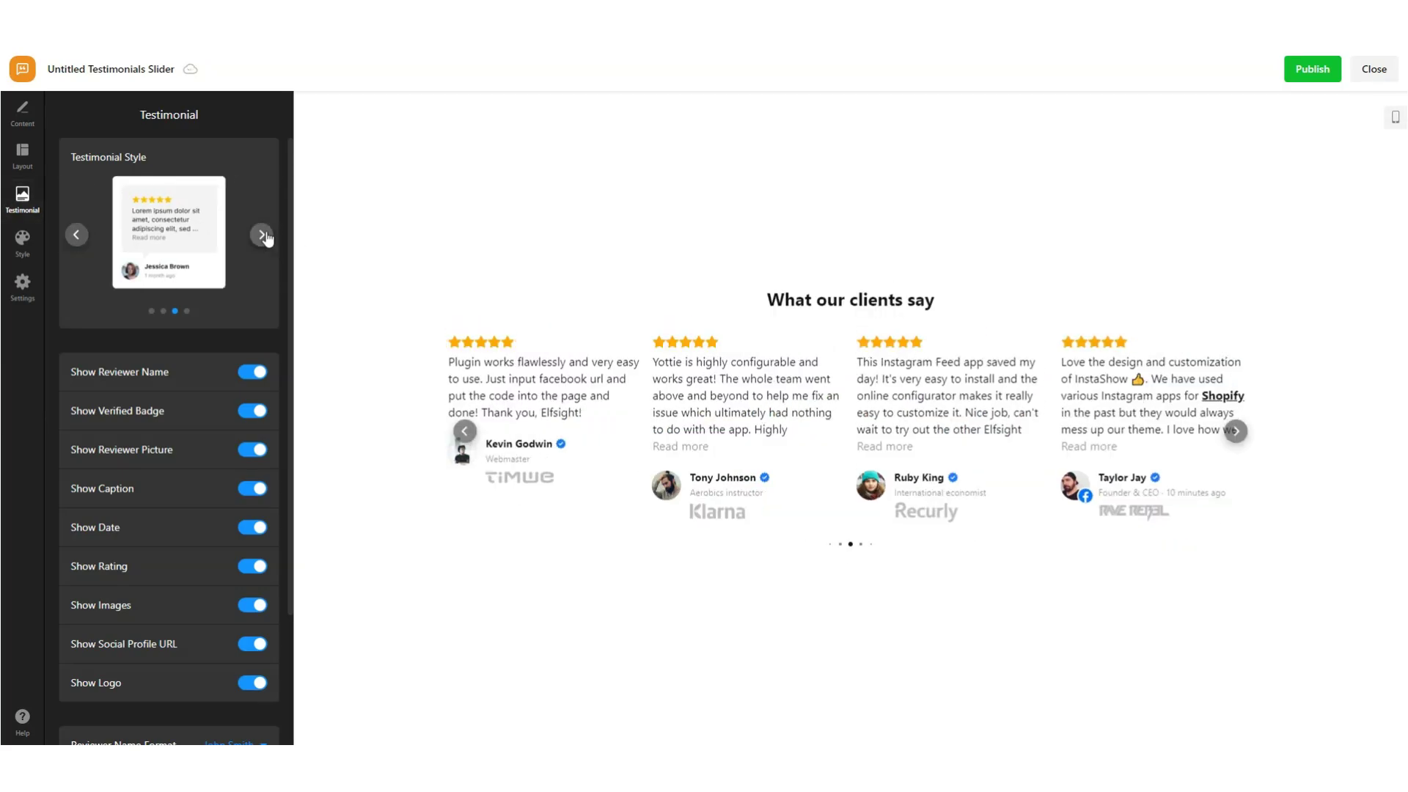
left_click(262, 235)
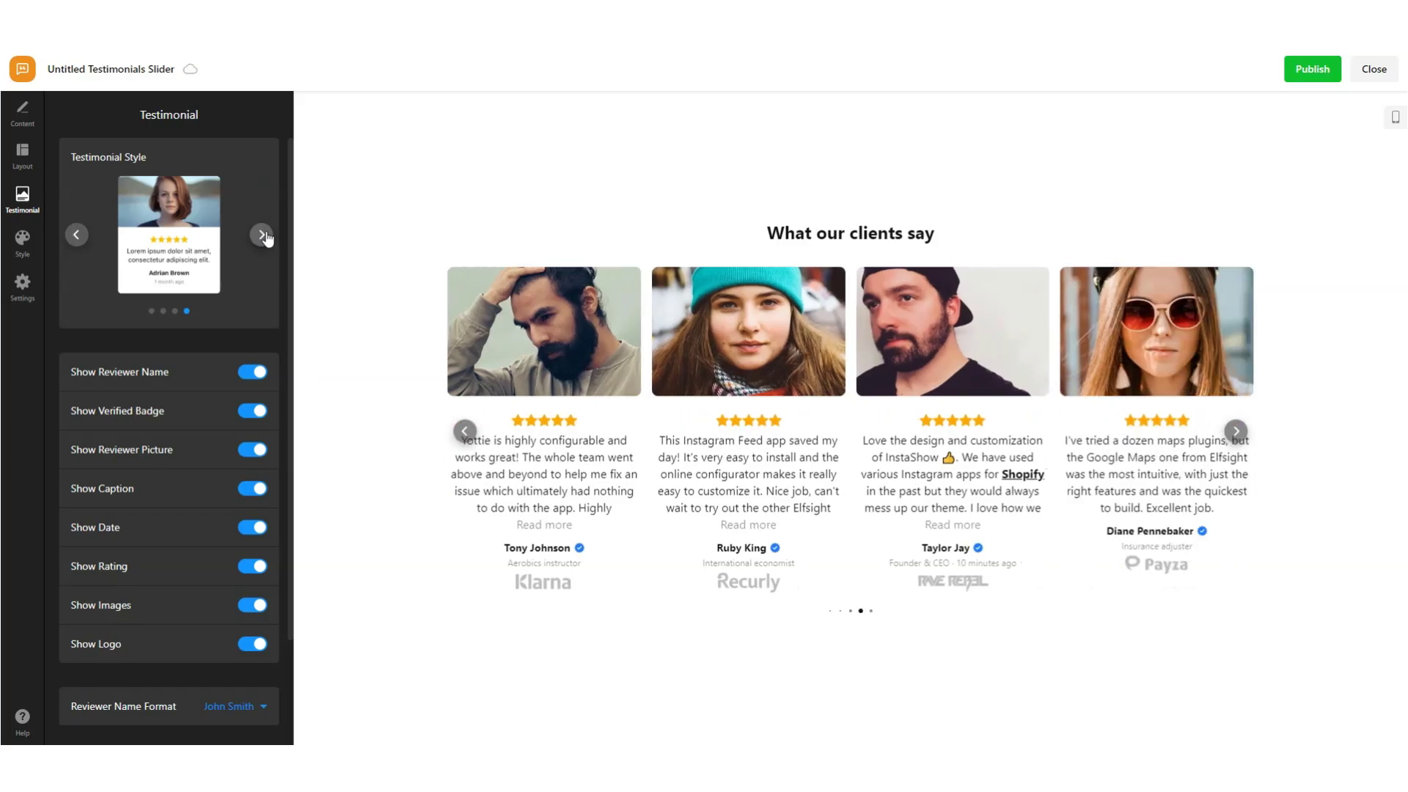
left_click(1236, 431)
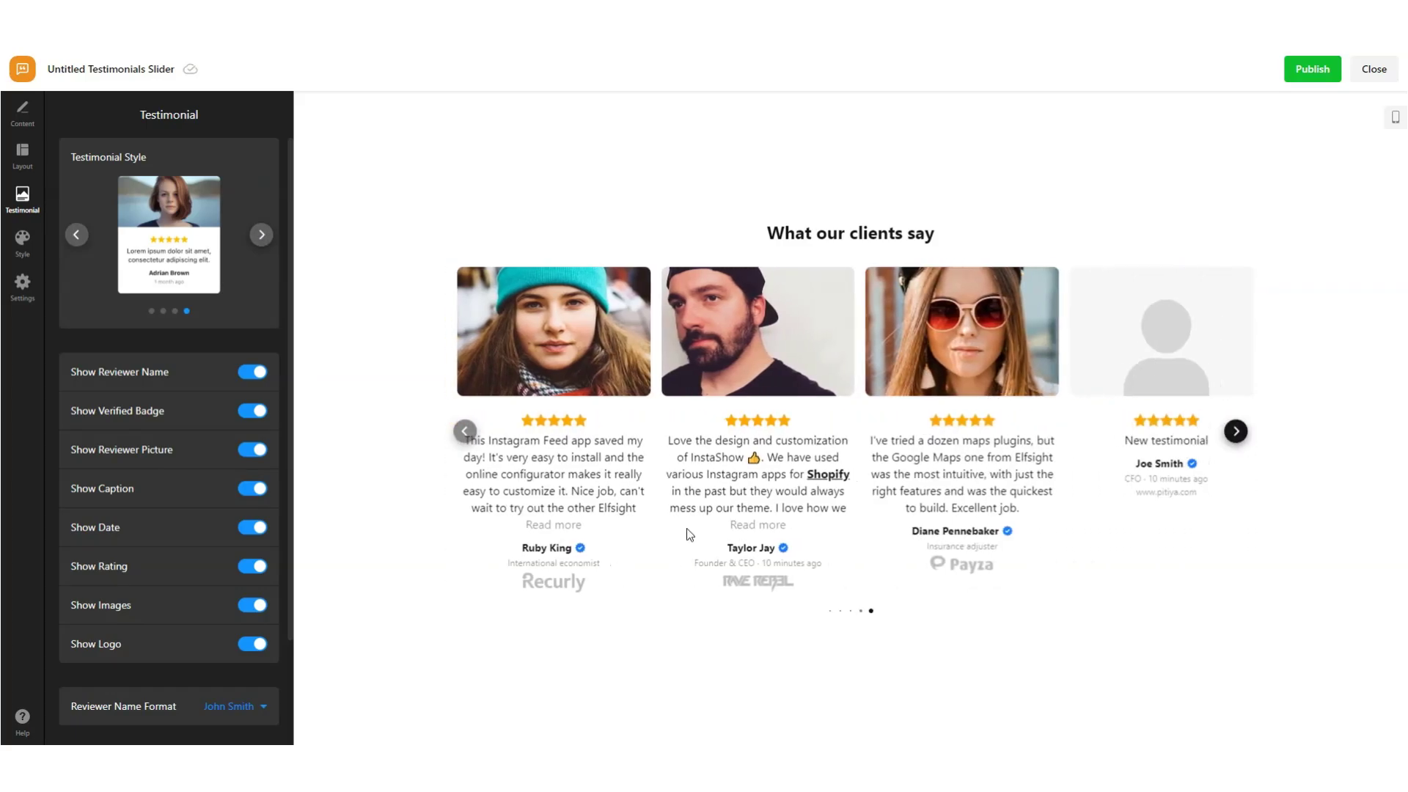
Cycle the testimonial styles around to the speech-bubble one with the reviewer below, and browse the carousel
left_click(262, 235)
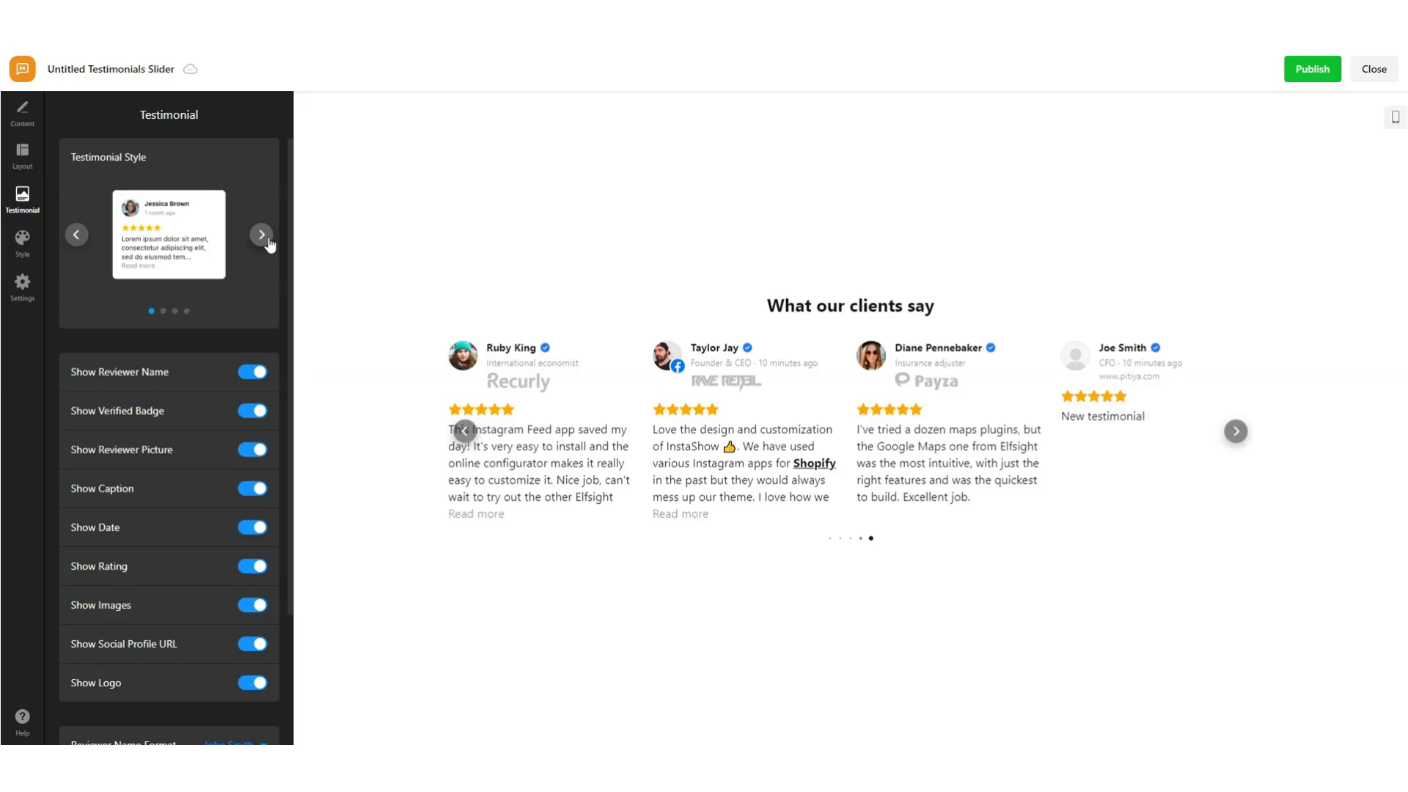
left_click(261, 235)
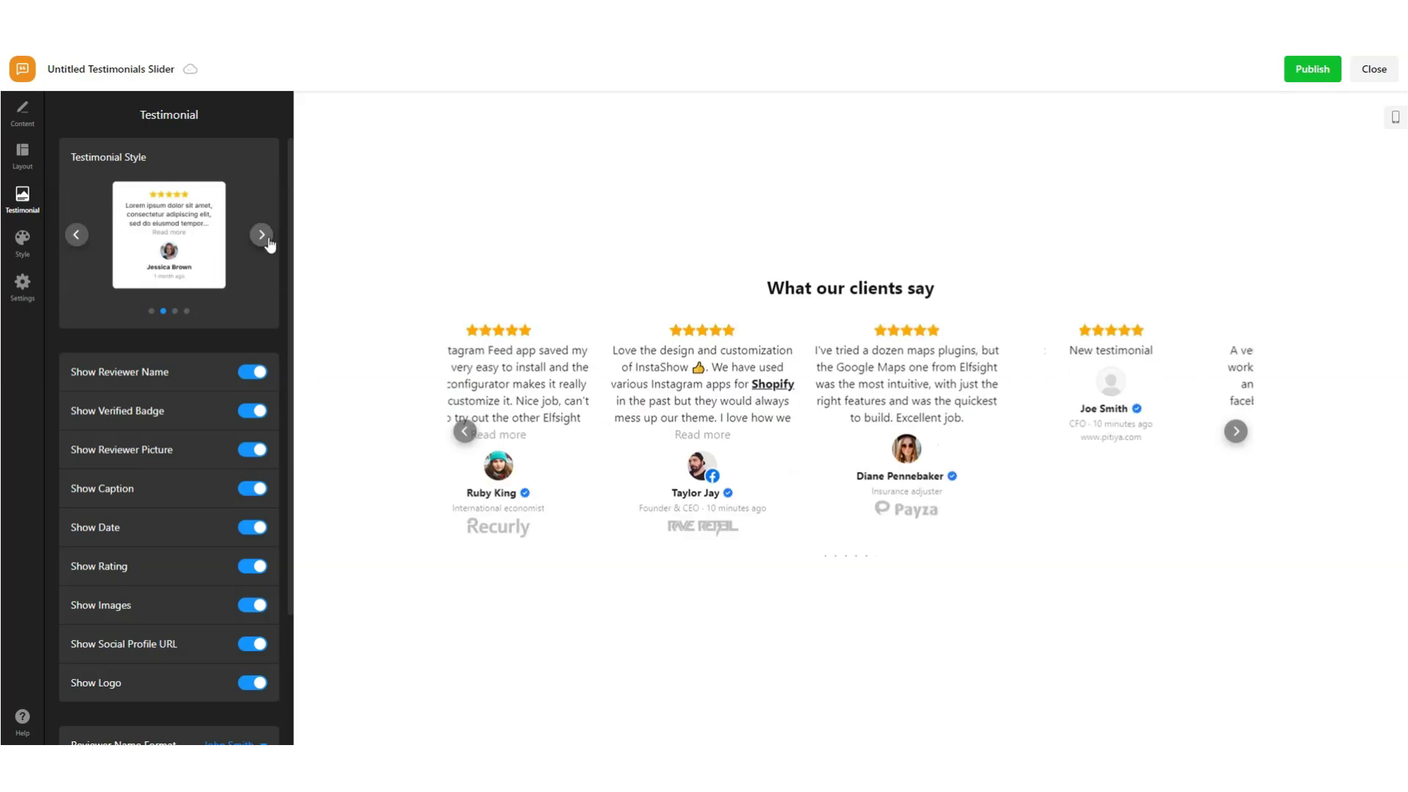
left_click(269, 242)
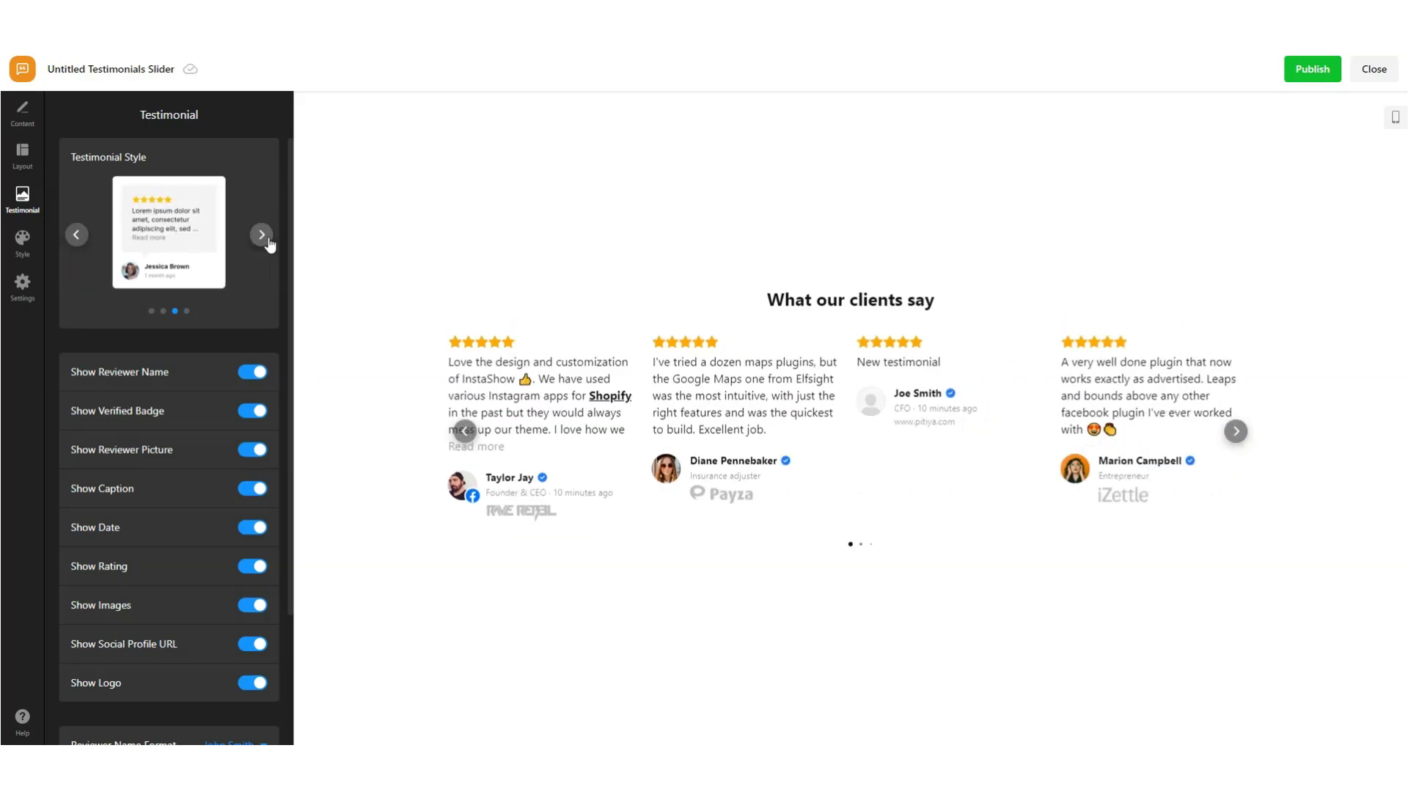
left_click(1236, 432)
left_click(1236, 433)
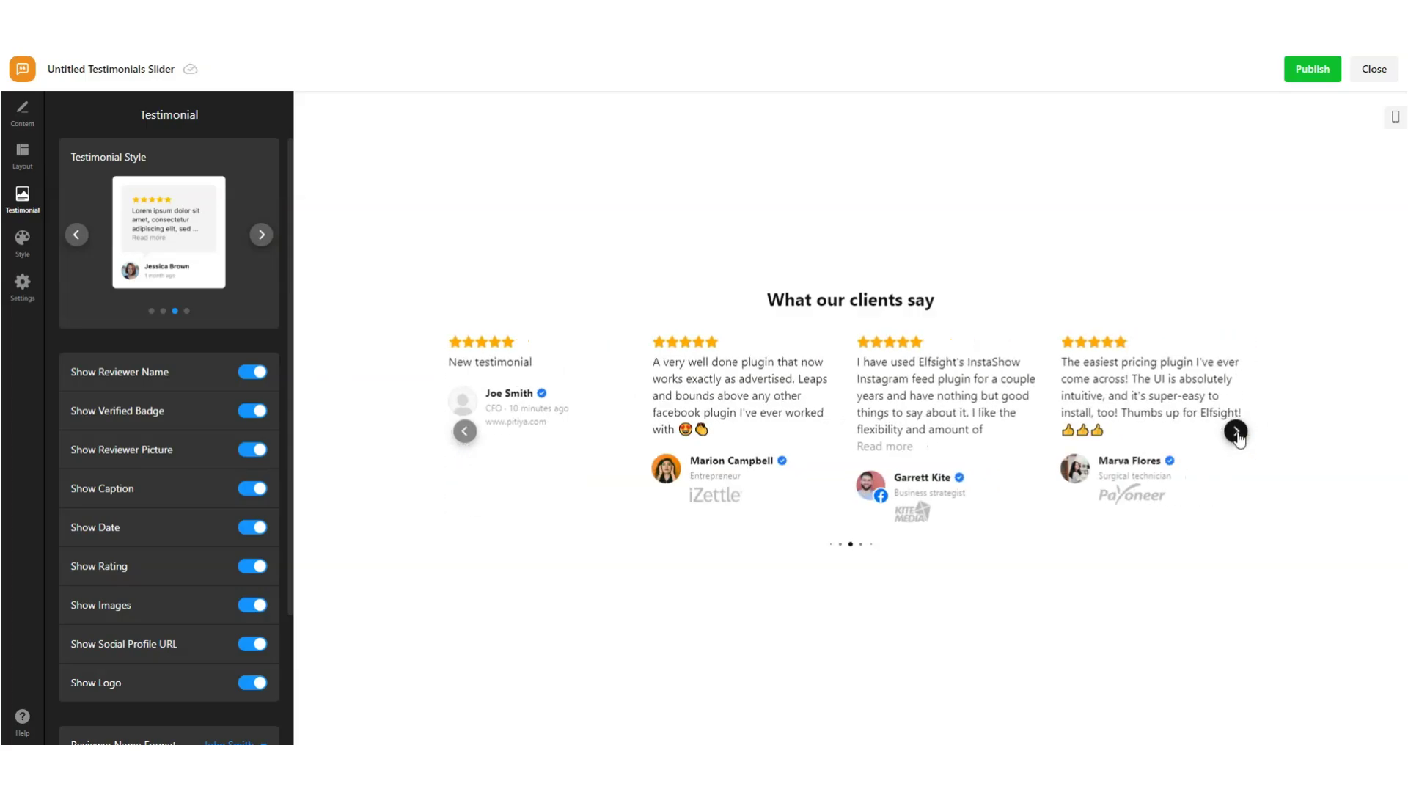
left_click(1236, 432)
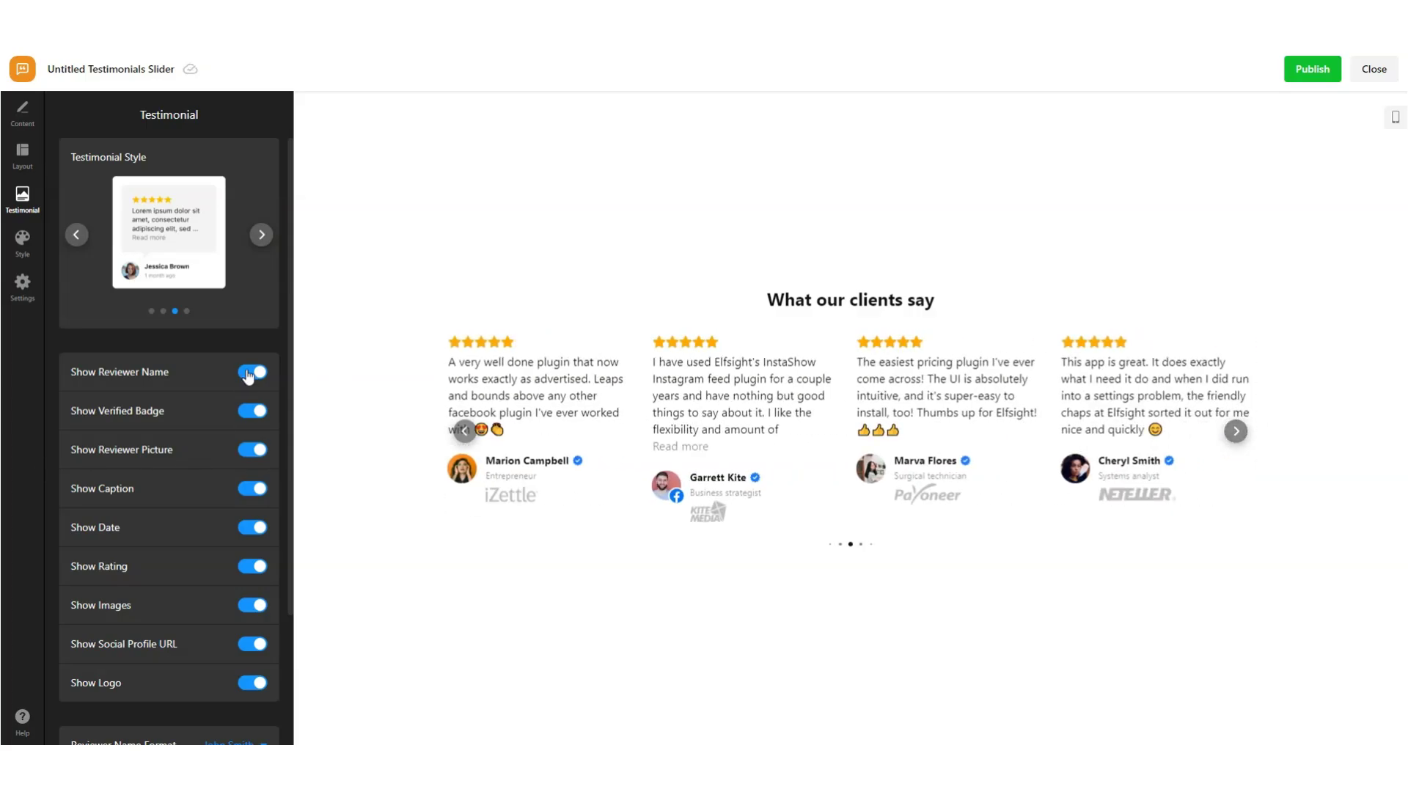
Hide and restore the reviewer name, the verified badge and the reviewer picture in the testimonials
left_click(250, 372)
left_click(250, 372)
left_click(258, 414)
left_click(256, 412)
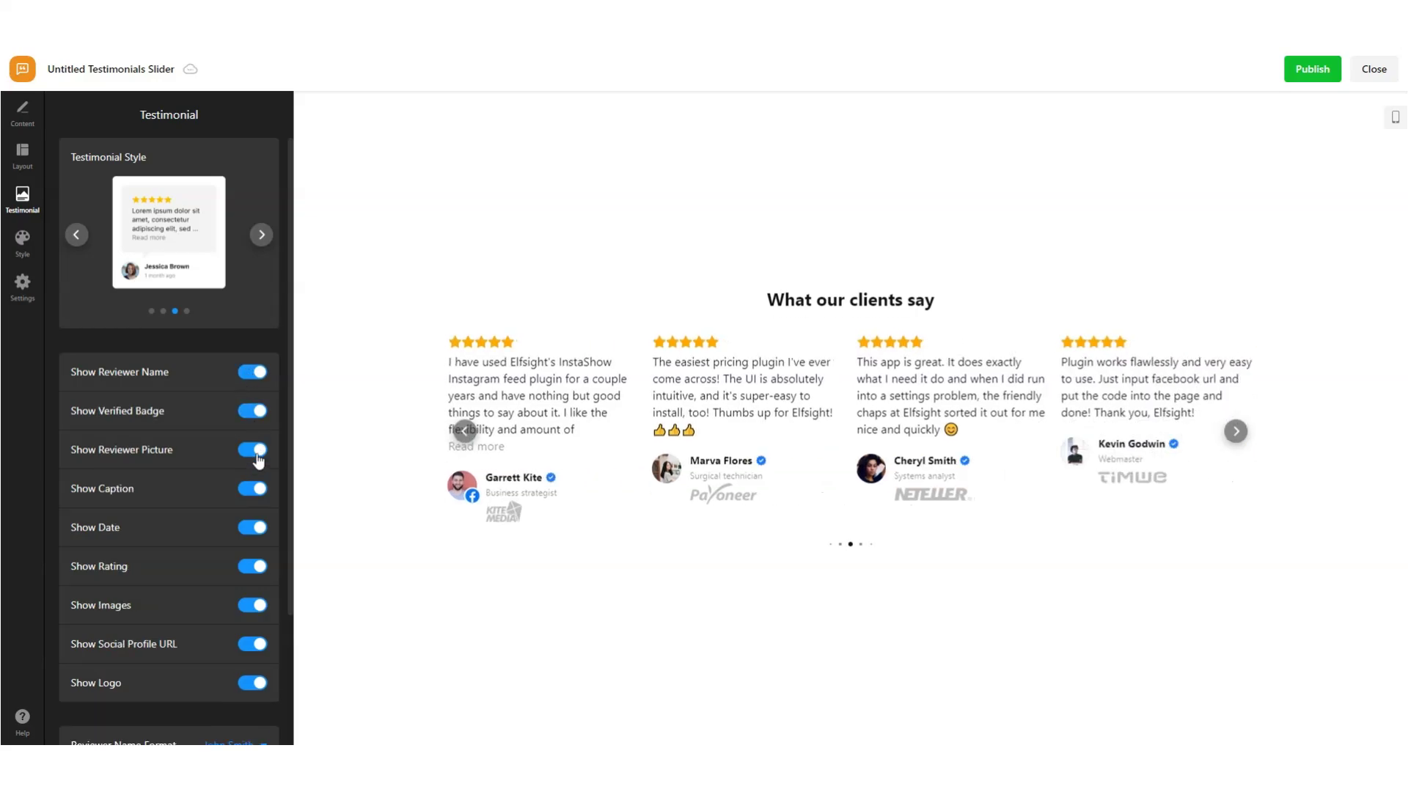
left_click(260, 452)
left_click(261, 451)
Hide and restore the caption, date and rating in the testimonials
left_click(257, 489)
left_click(258, 489)
left_click(256, 528)
left_click(256, 528)
left_click(256, 569)
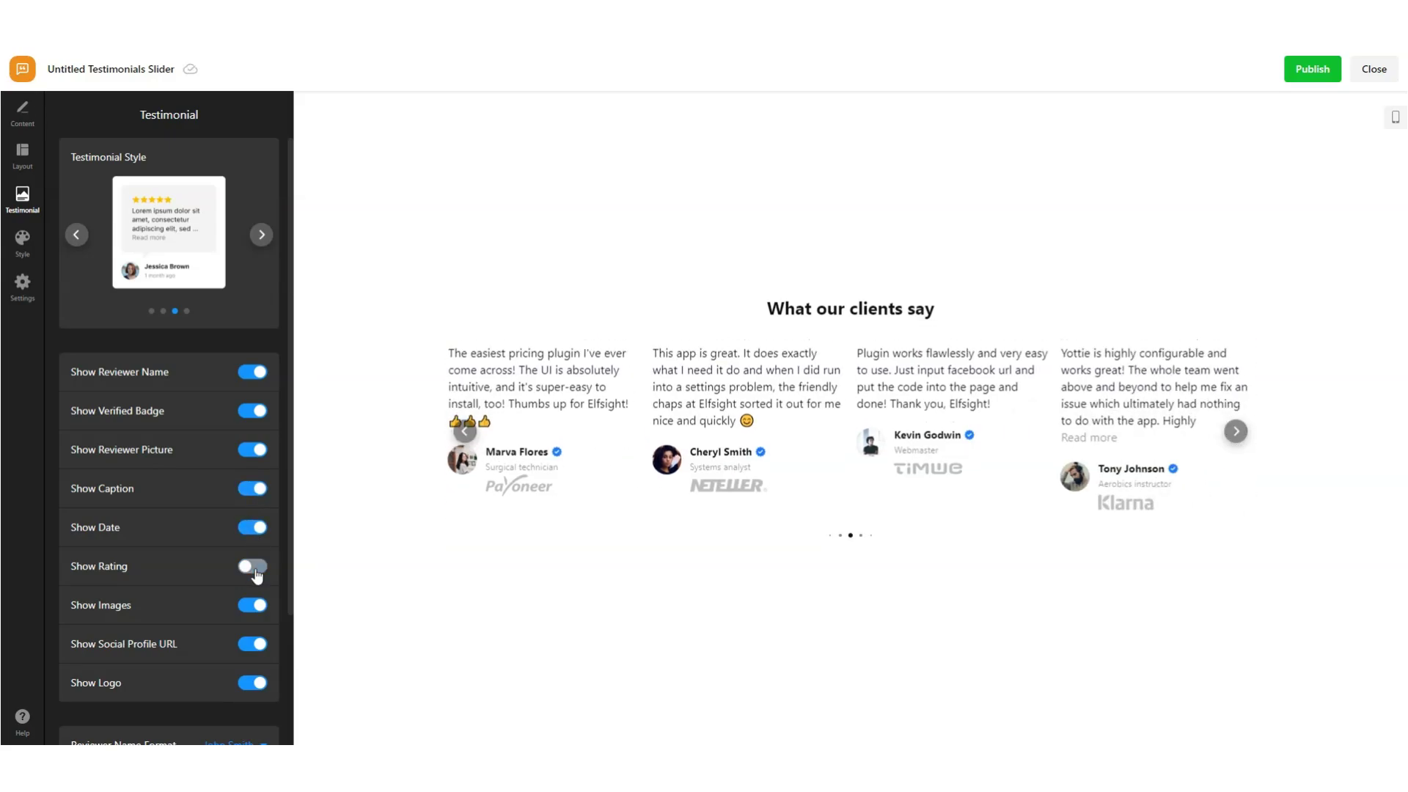
left_click(256, 569)
scroll(256, 573, "down", 2)
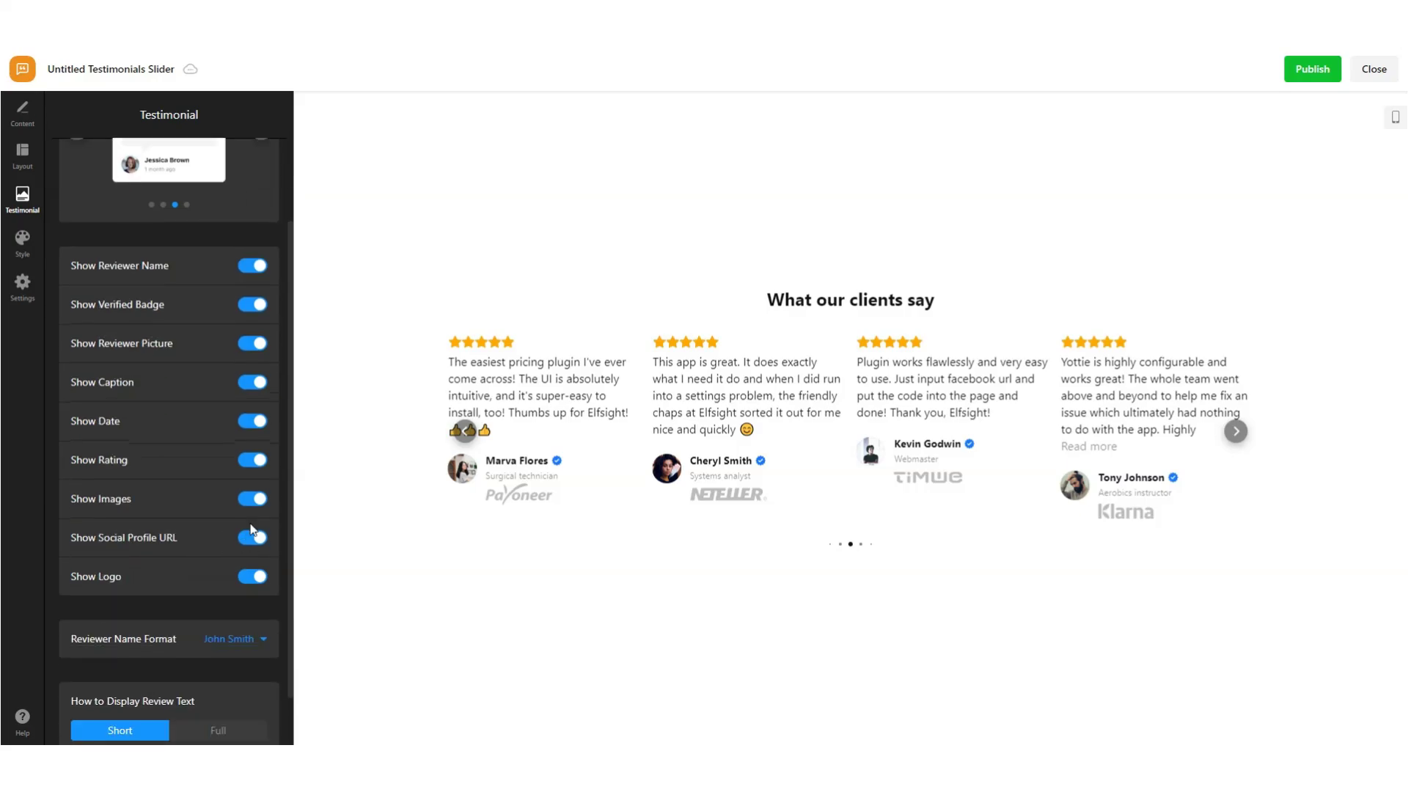
Hide and restore the images, social profile URL and logo in the testimonials
left_click(256, 500)
left_click(256, 500)
left_click(254, 542)
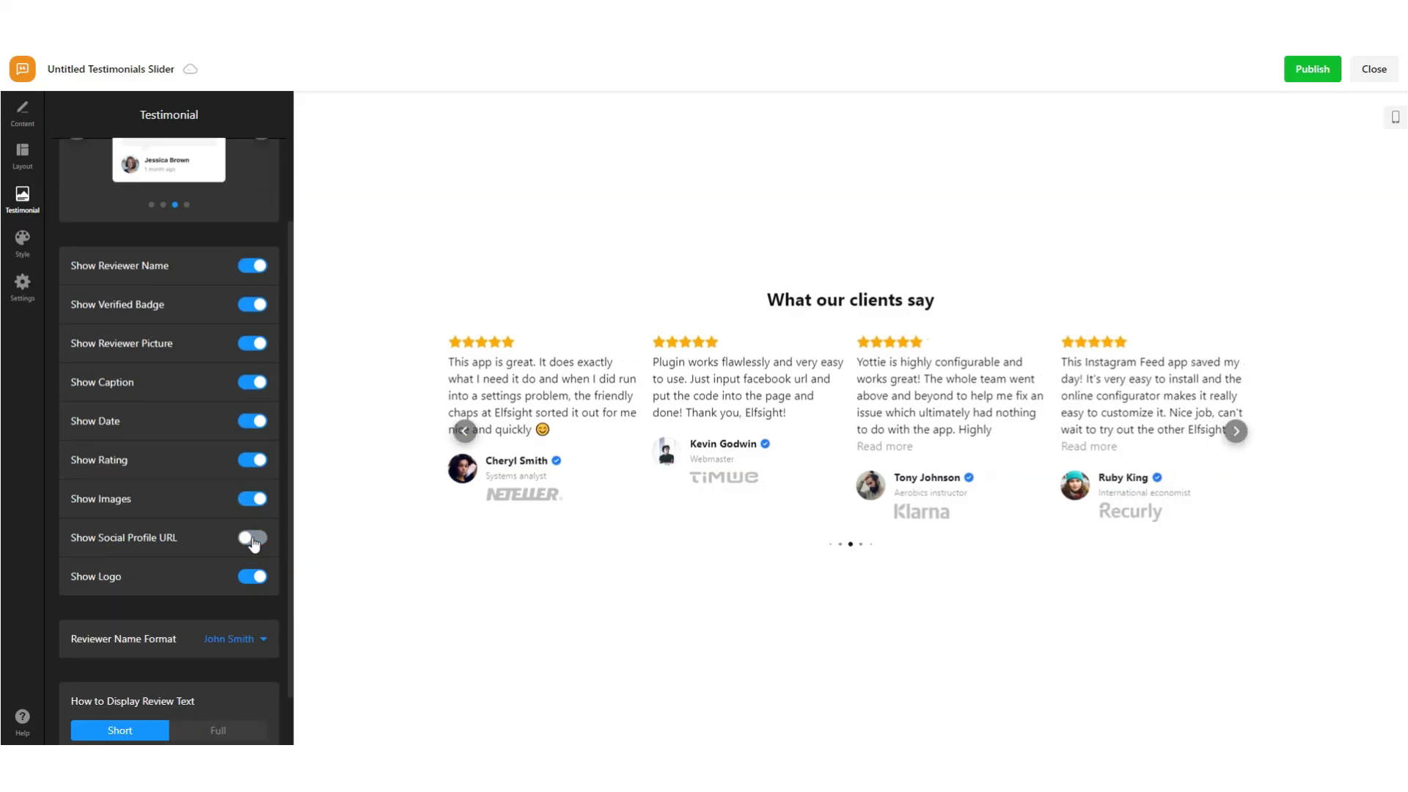
left_click(255, 543)
left_click(254, 577)
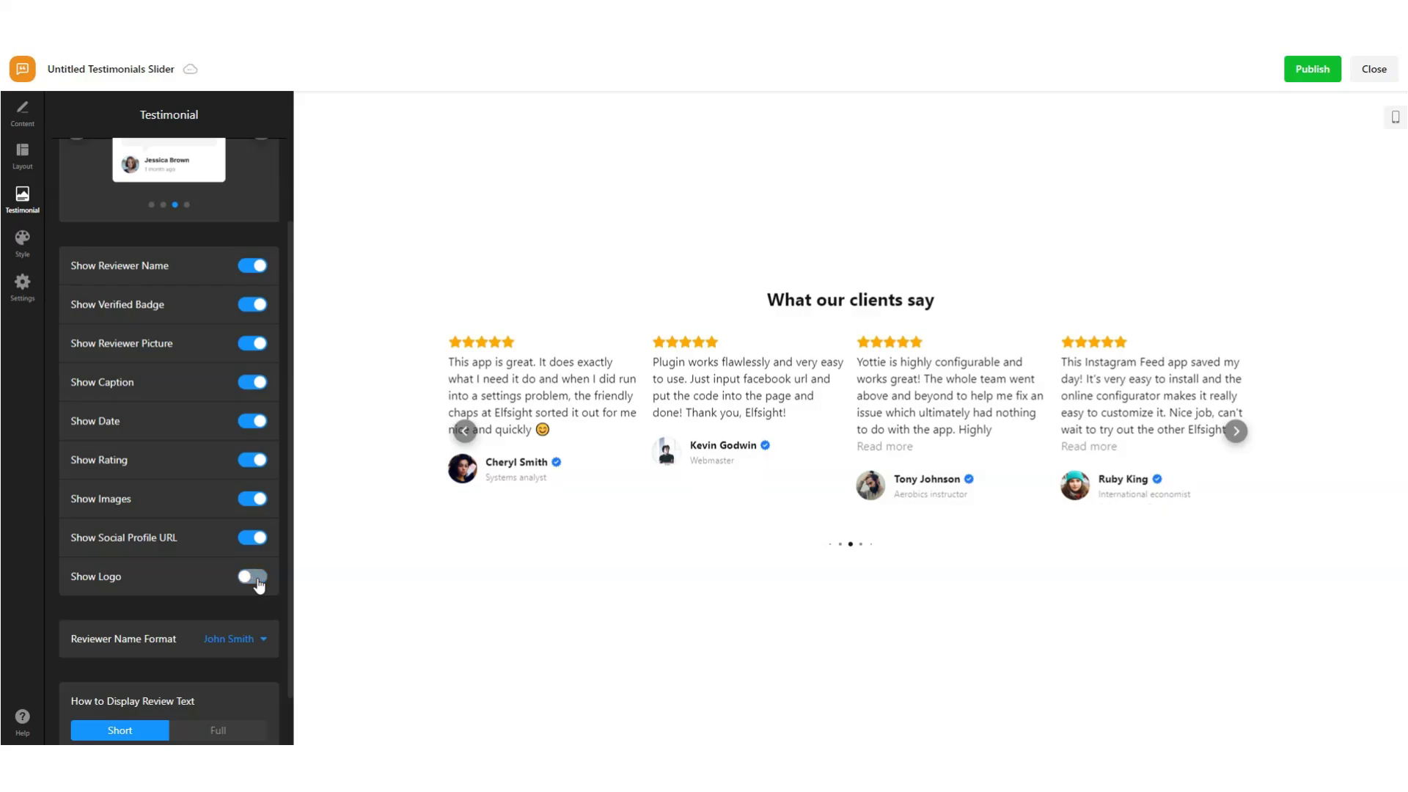
left_click(254, 577)
Try the first-name-with-initial and initials-only reviewer name formats, and return to the full name format
scroll(249, 577, "down", 1)
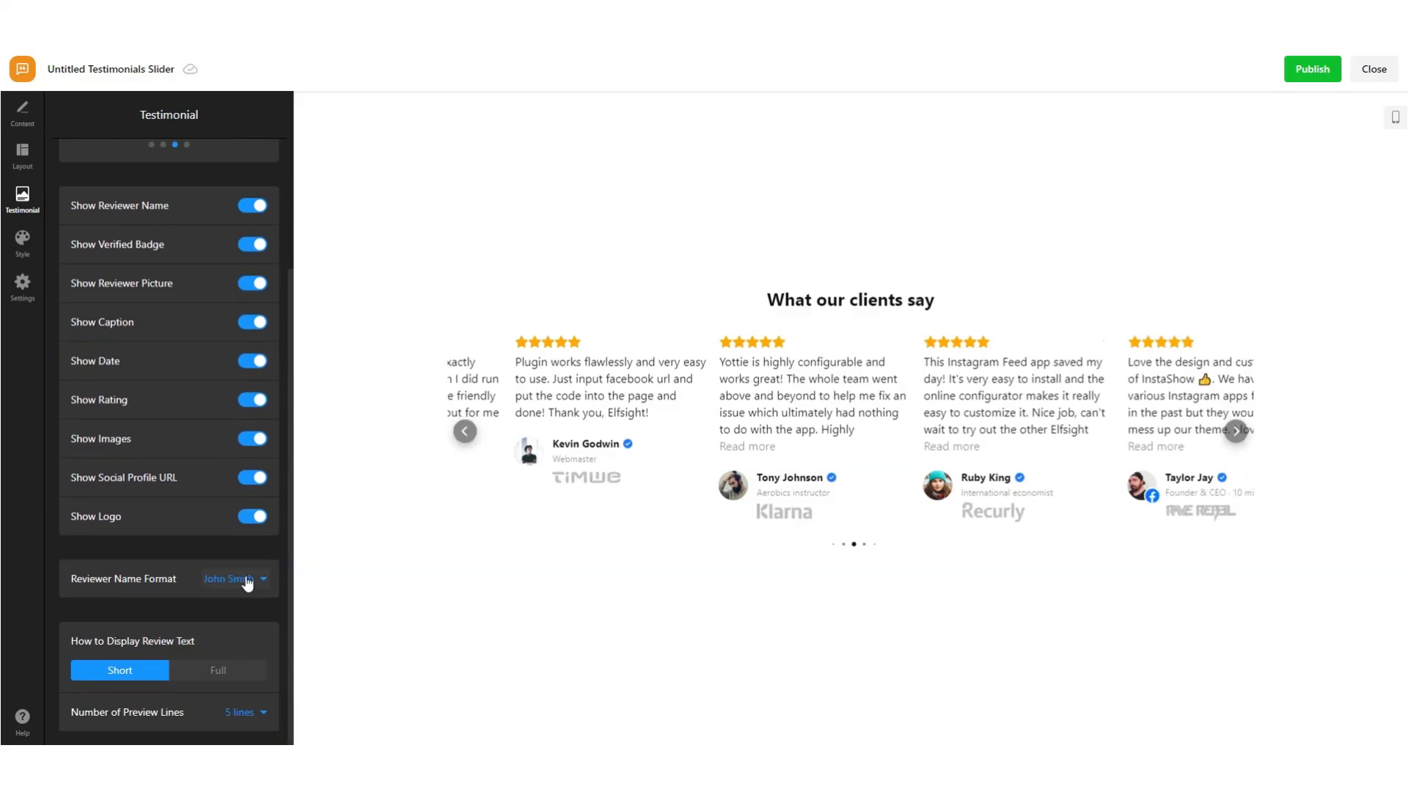
left_click(258, 579)
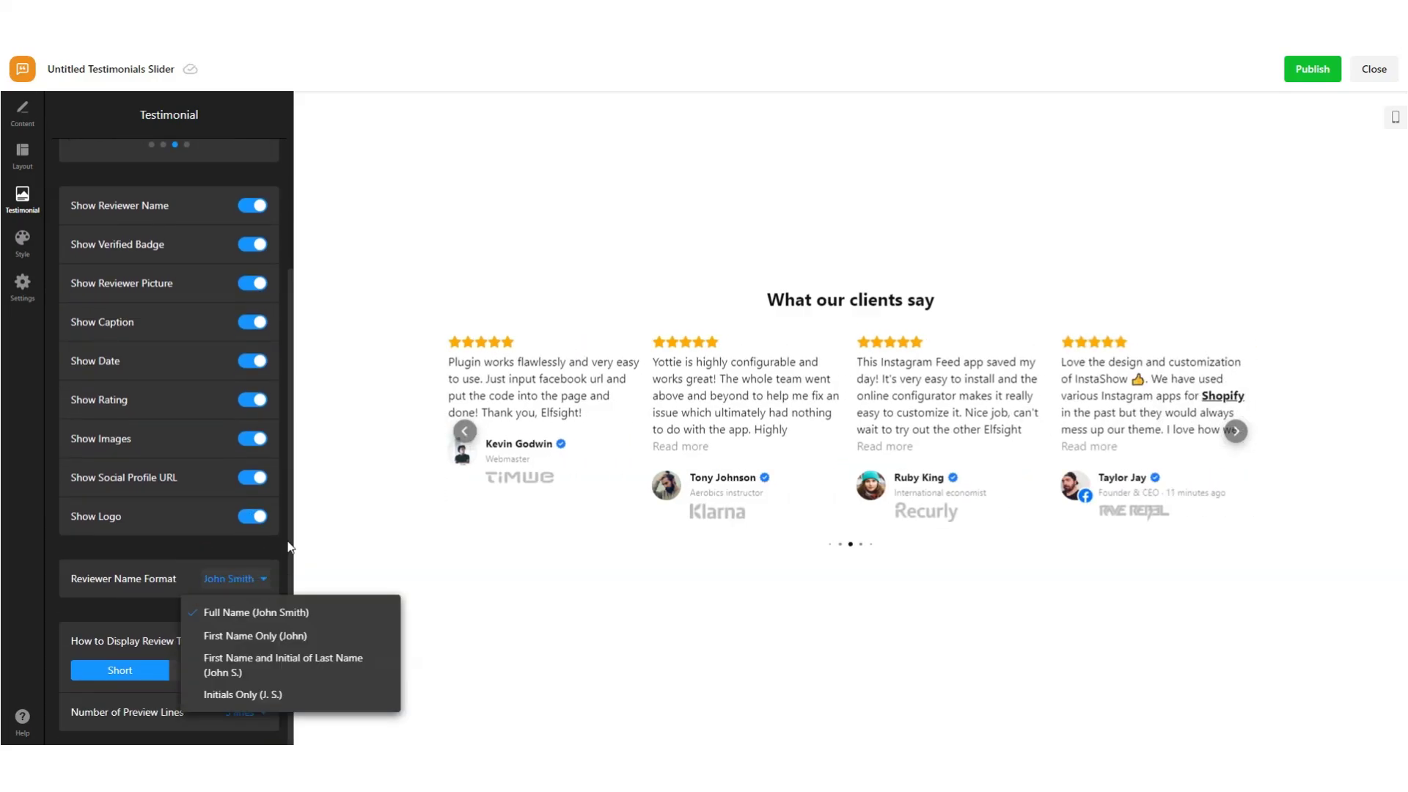
left_click(275, 664)
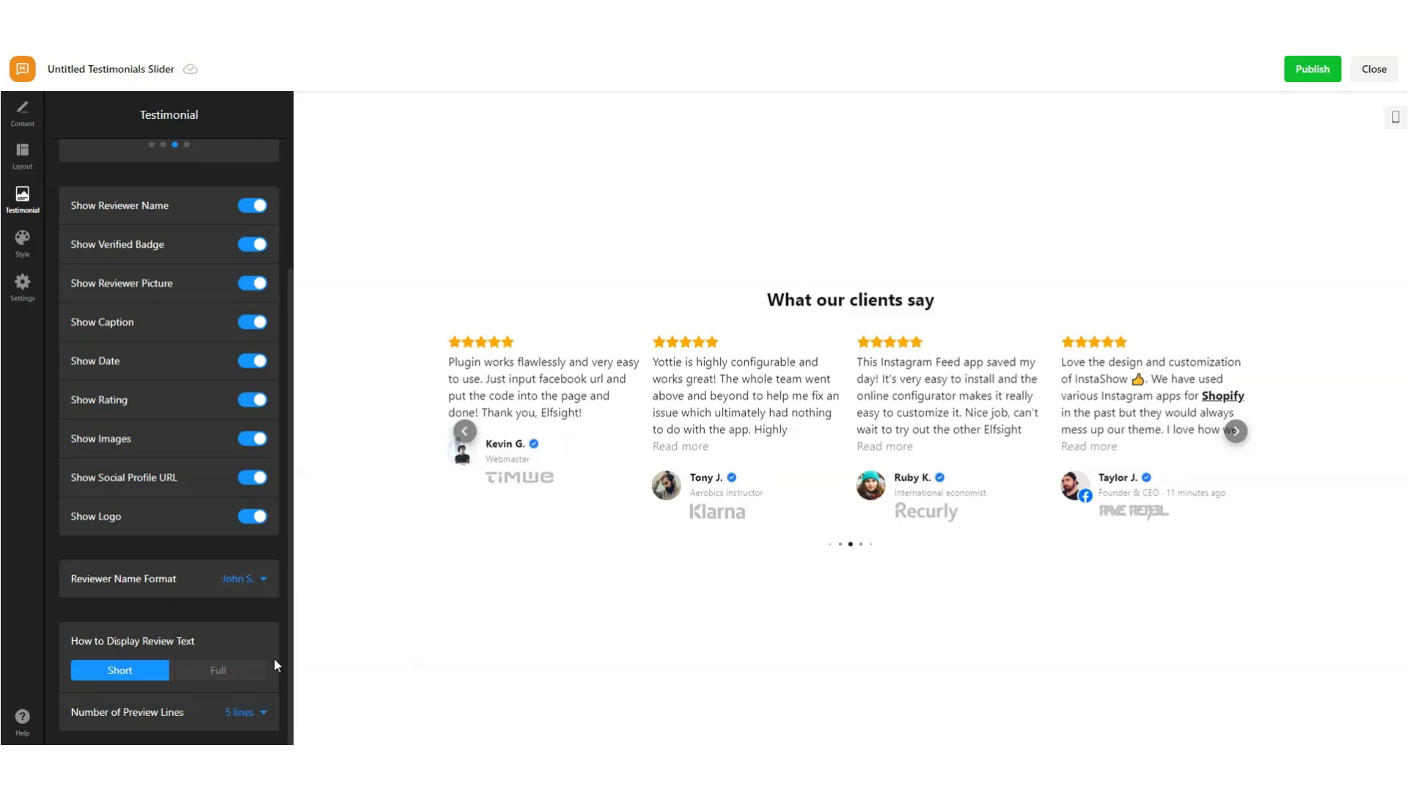
left_click(256, 579)
left_click(265, 682)
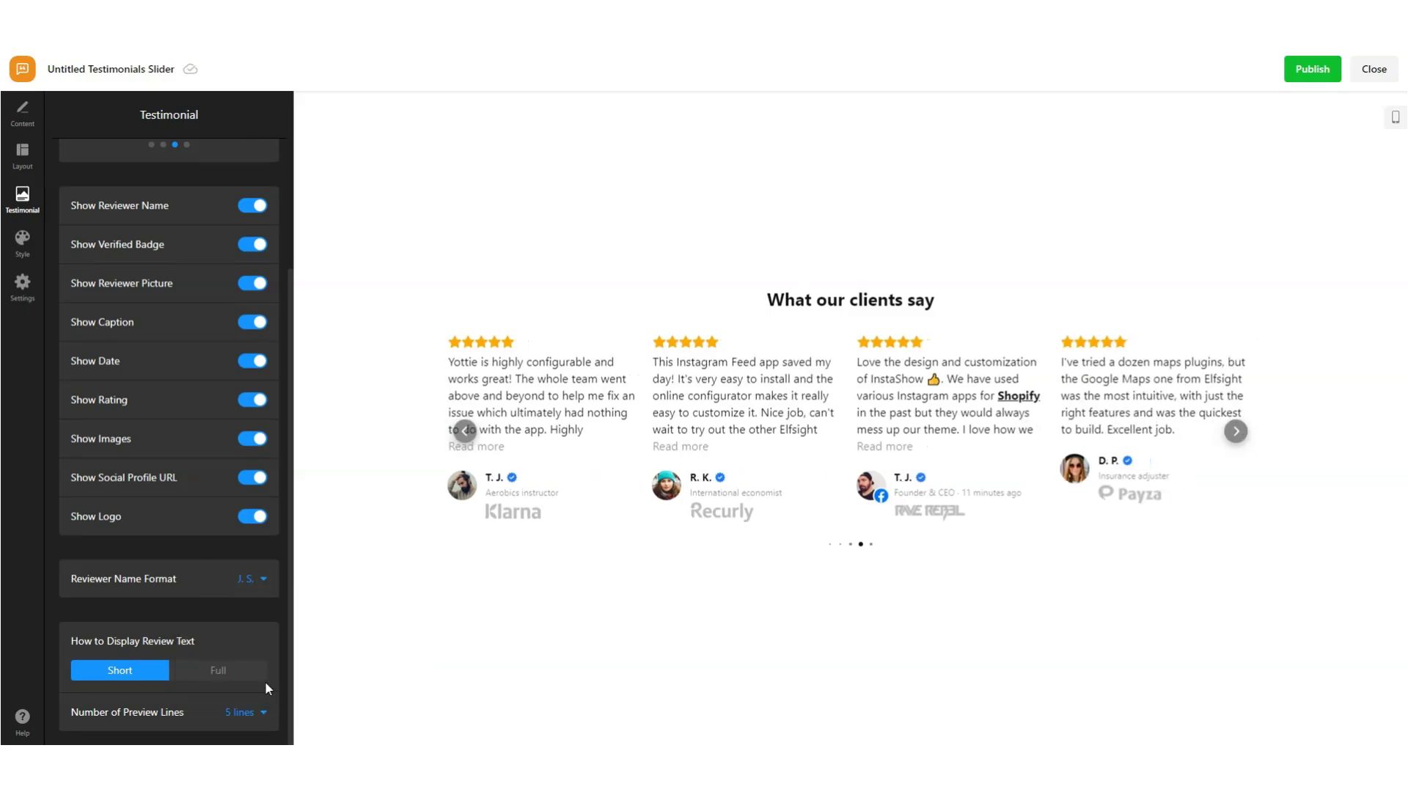
left_click(258, 585)
left_click(277, 629)
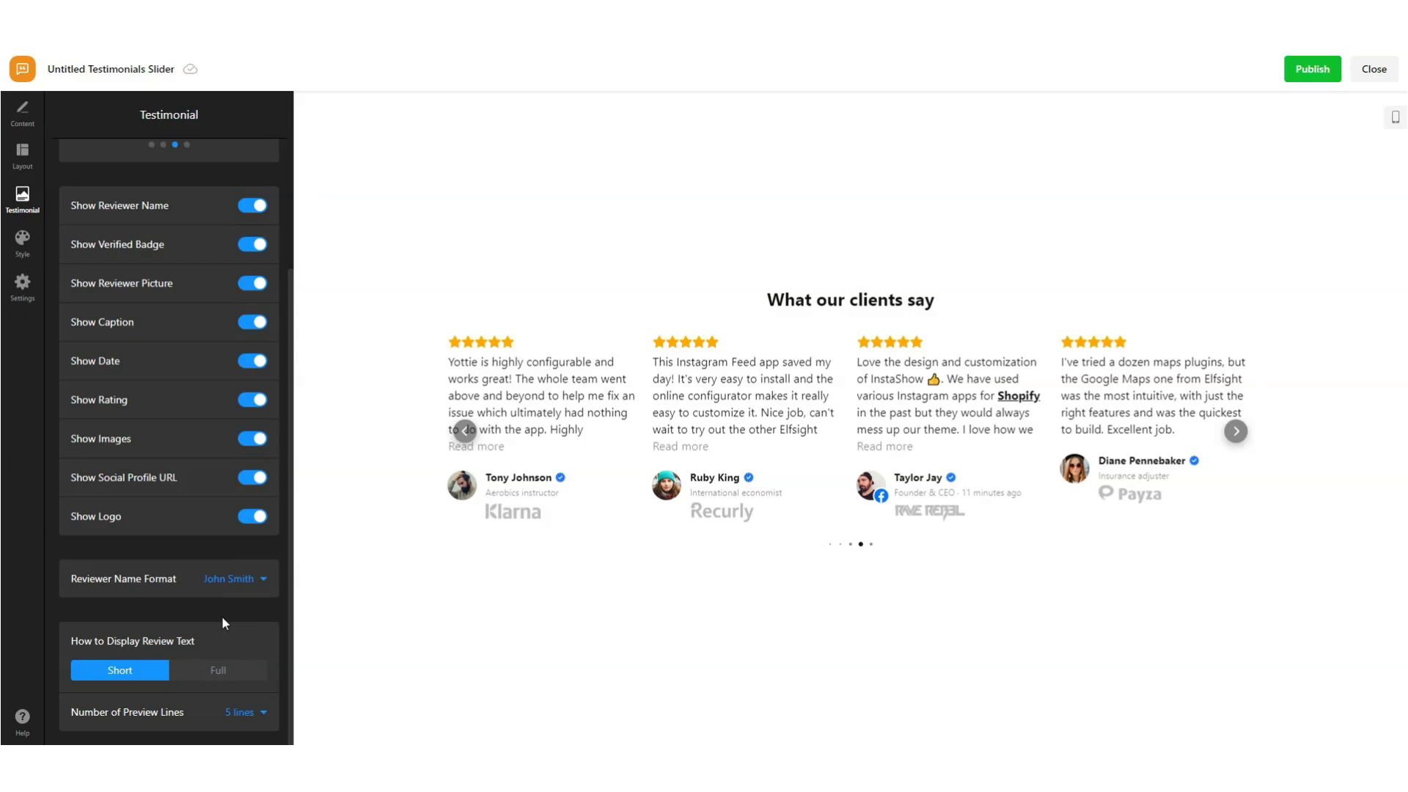
Try the full review text display and 7 preview lines, and return to short text with 5 lines
left_click(219, 670)
left_click(128, 723)
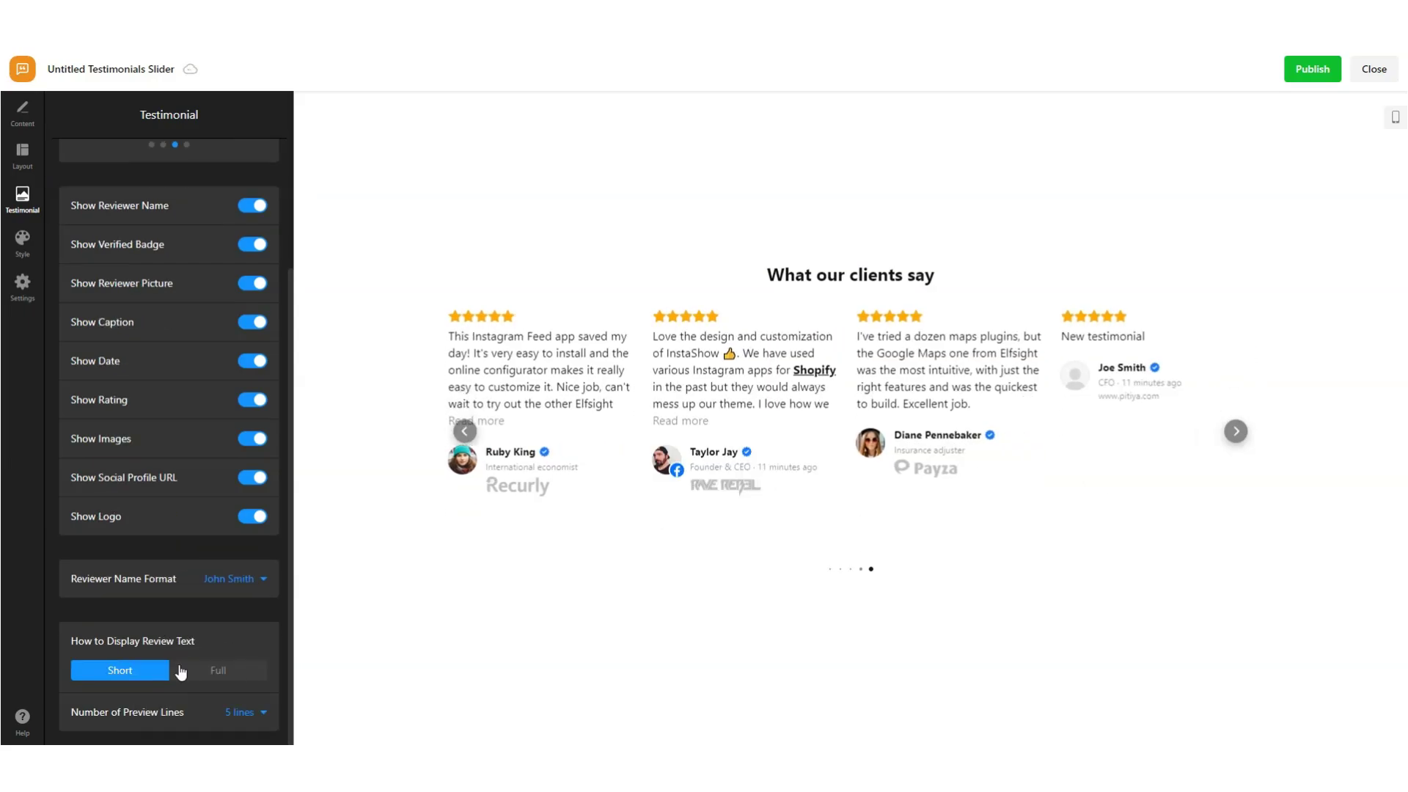
left_click(257, 713)
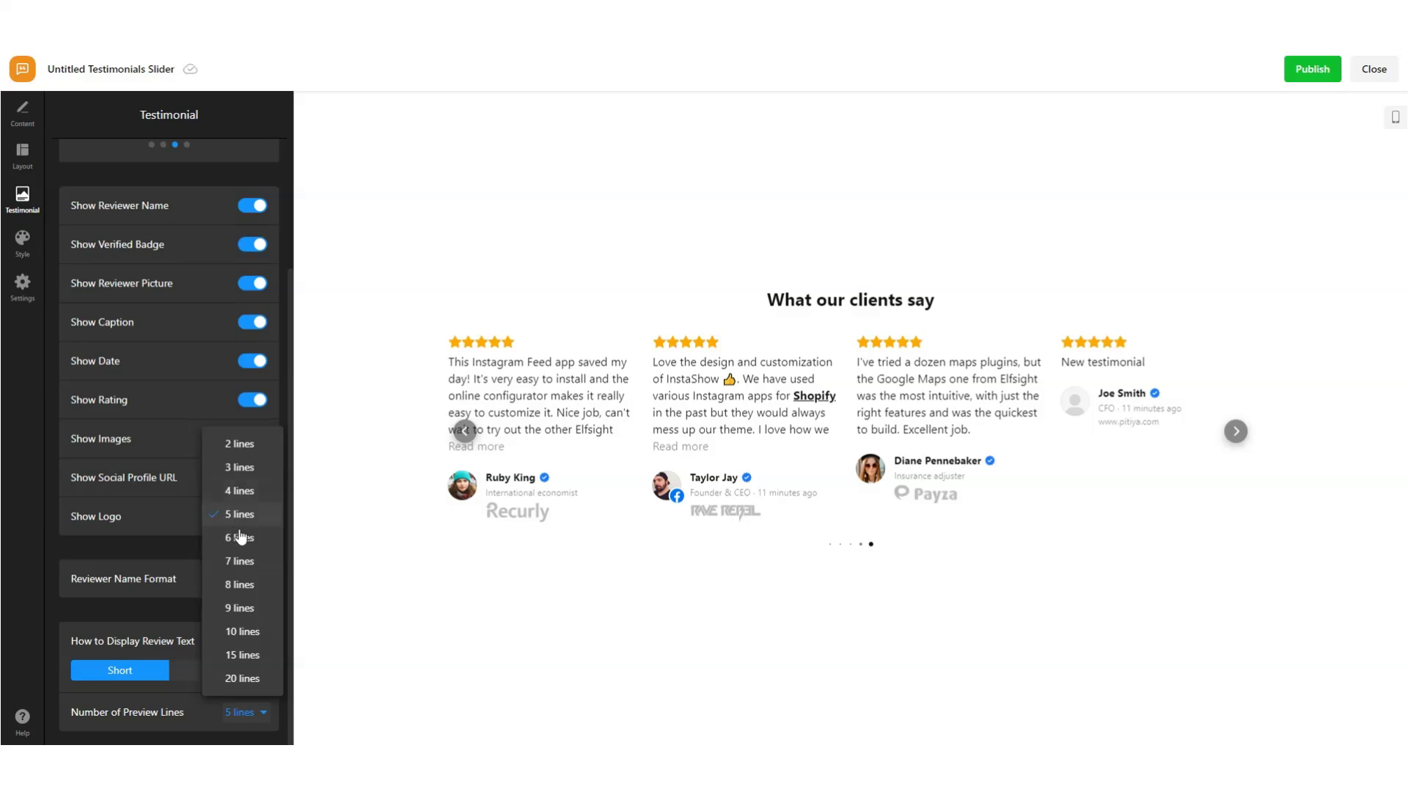
left_click(244, 562)
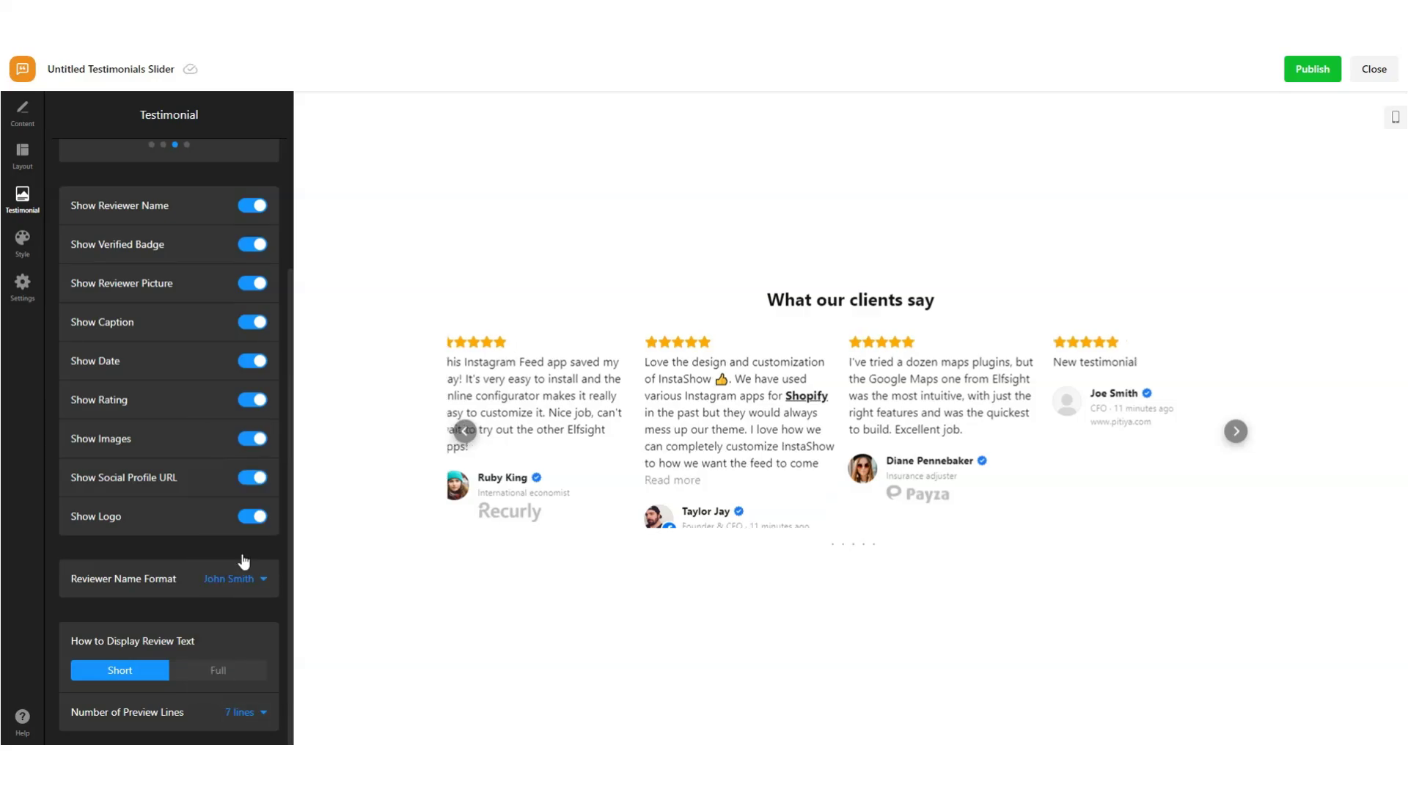
left_click(236, 712)
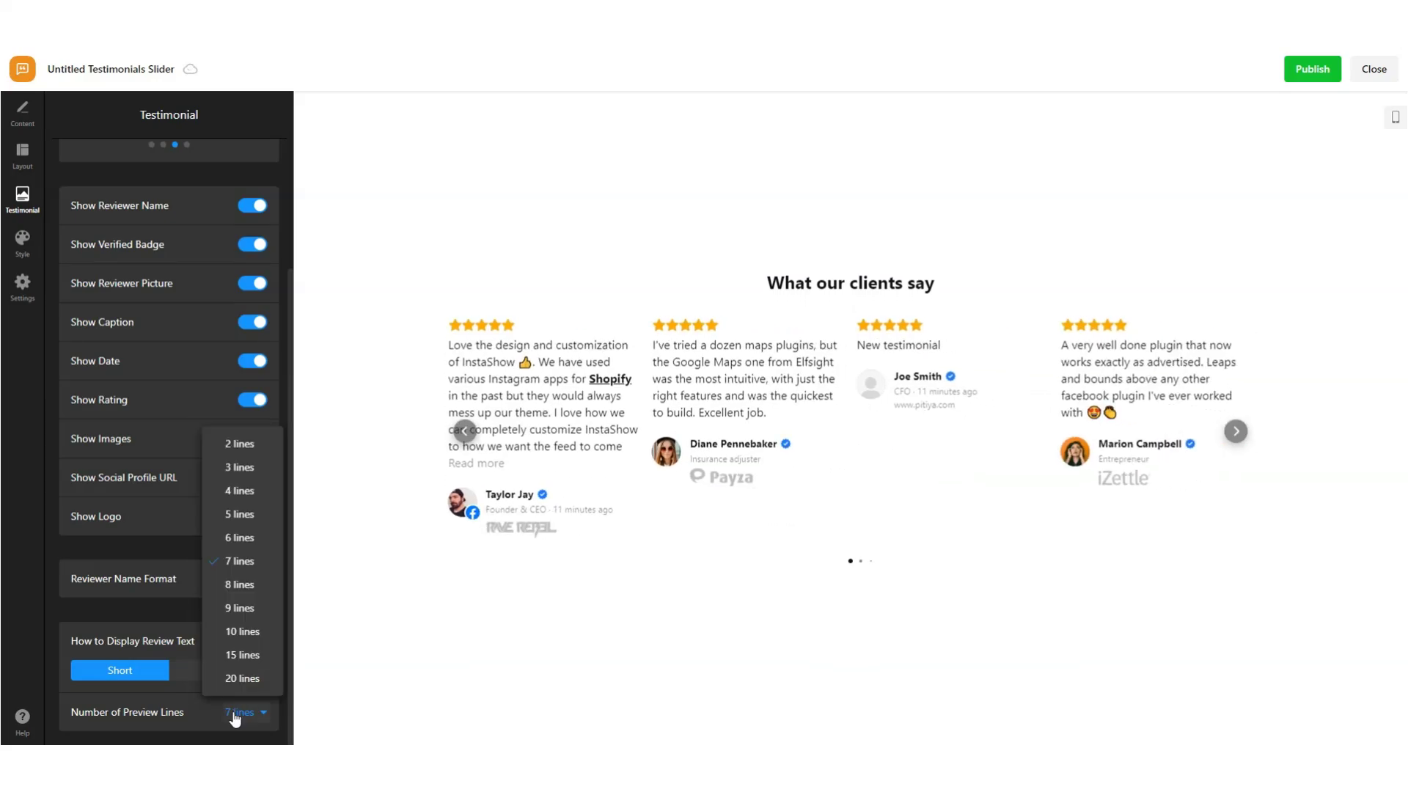
left_click(233, 516)
Try the Dark color scheme in the style settings and advance the carousel in the preview
scroll(198, 500, "up", 3)
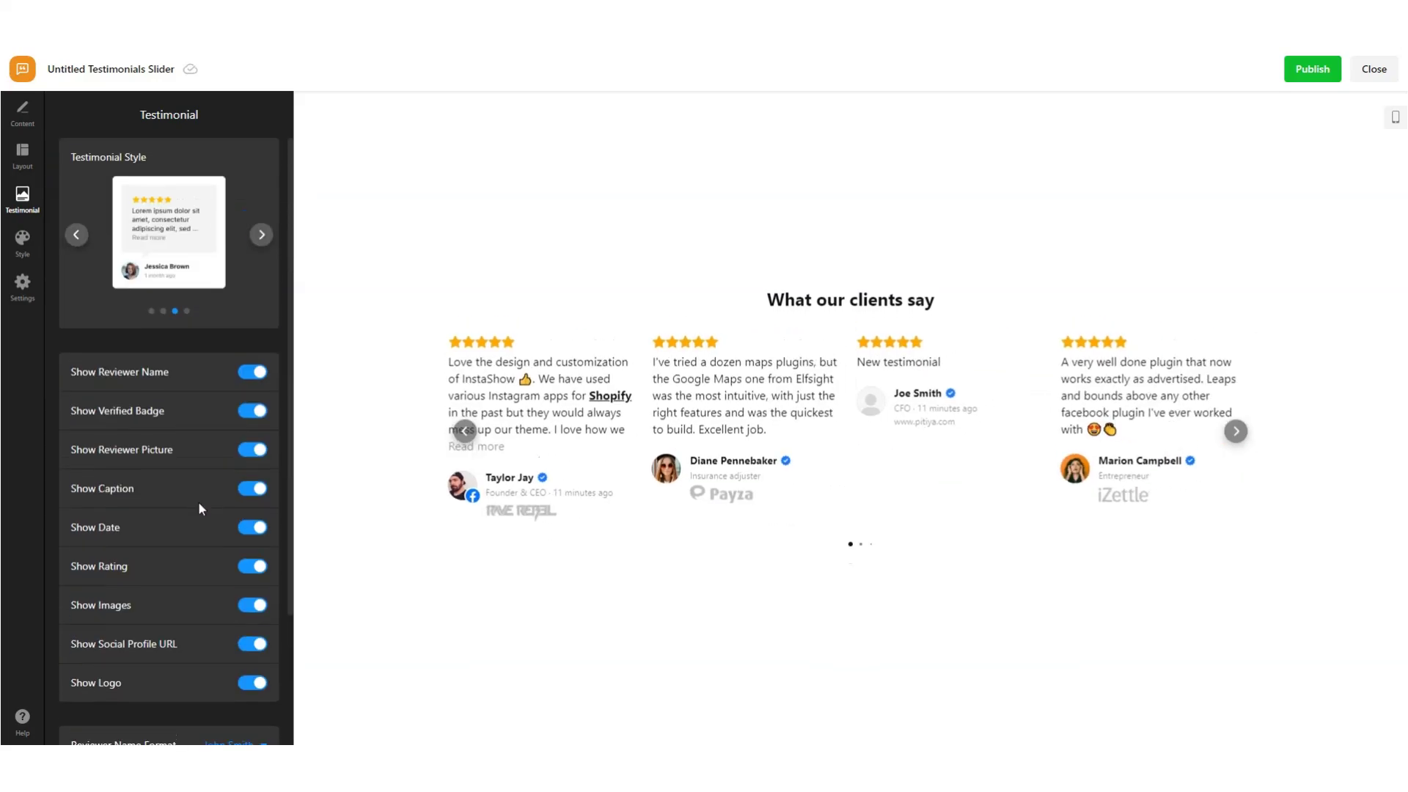
left_click(22, 241)
left_click(213, 189)
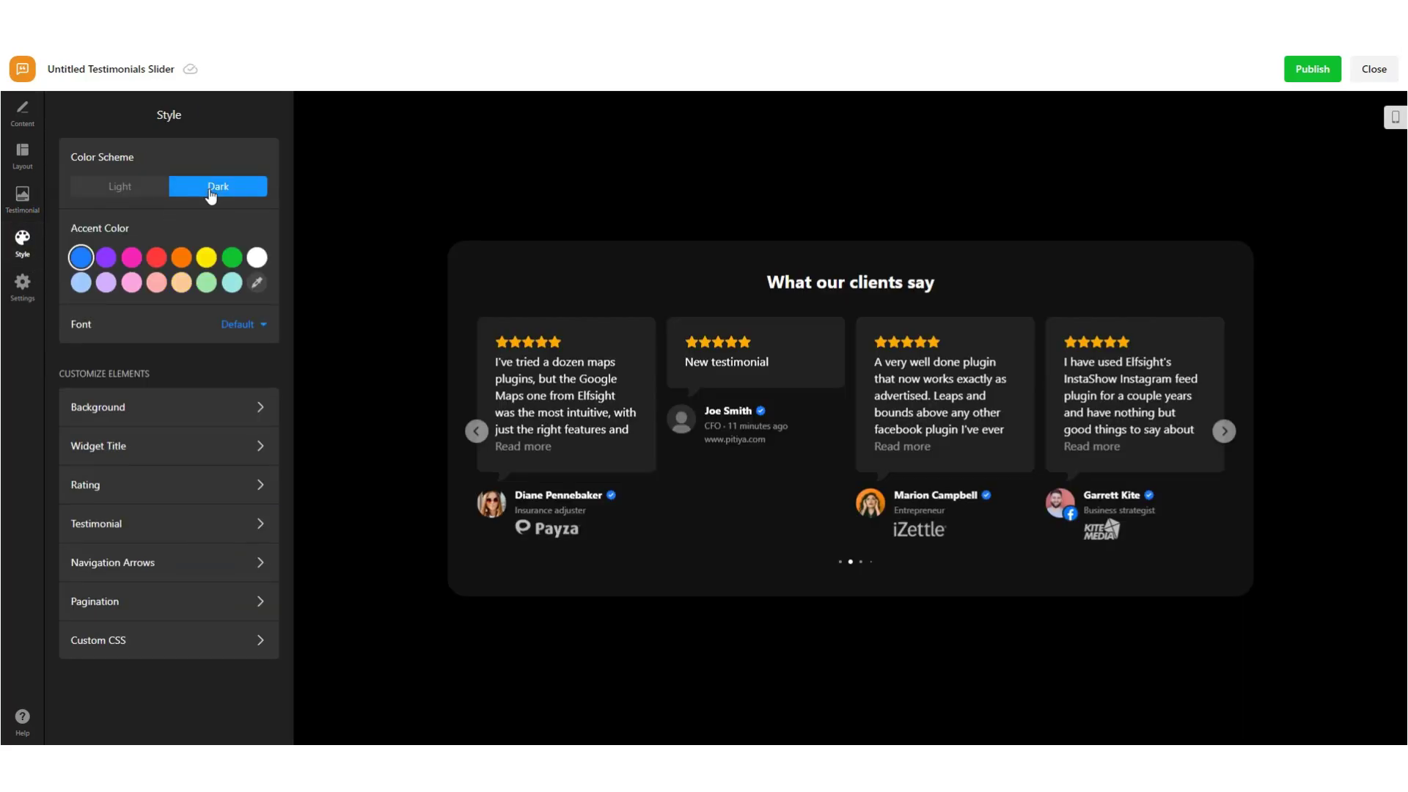
left_click(1224, 431)
left_click(1224, 431)
Set the accent color to red and check it in a testimonial's full-text popup
left_click(159, 259)
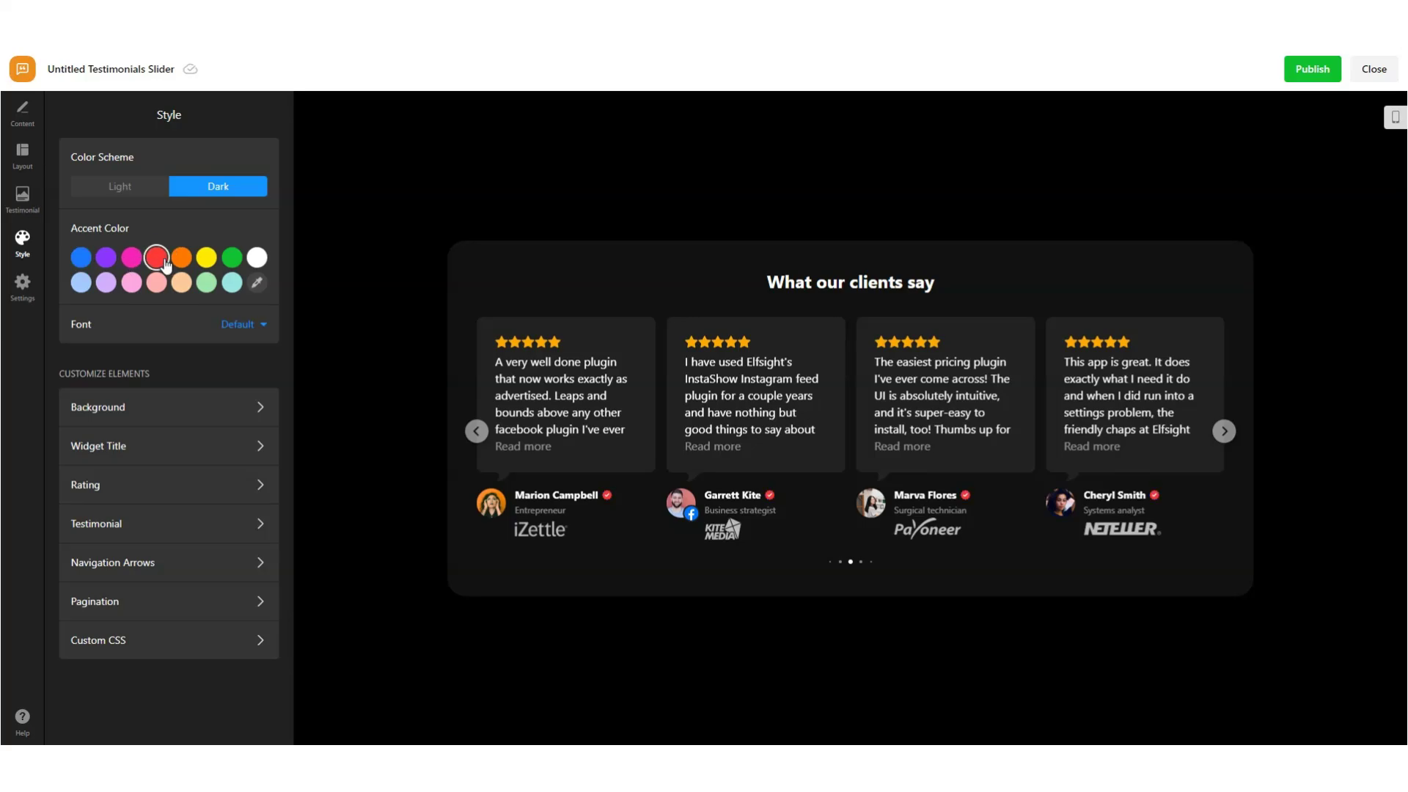
left_click(1224, 431)
left_click(902, 447)
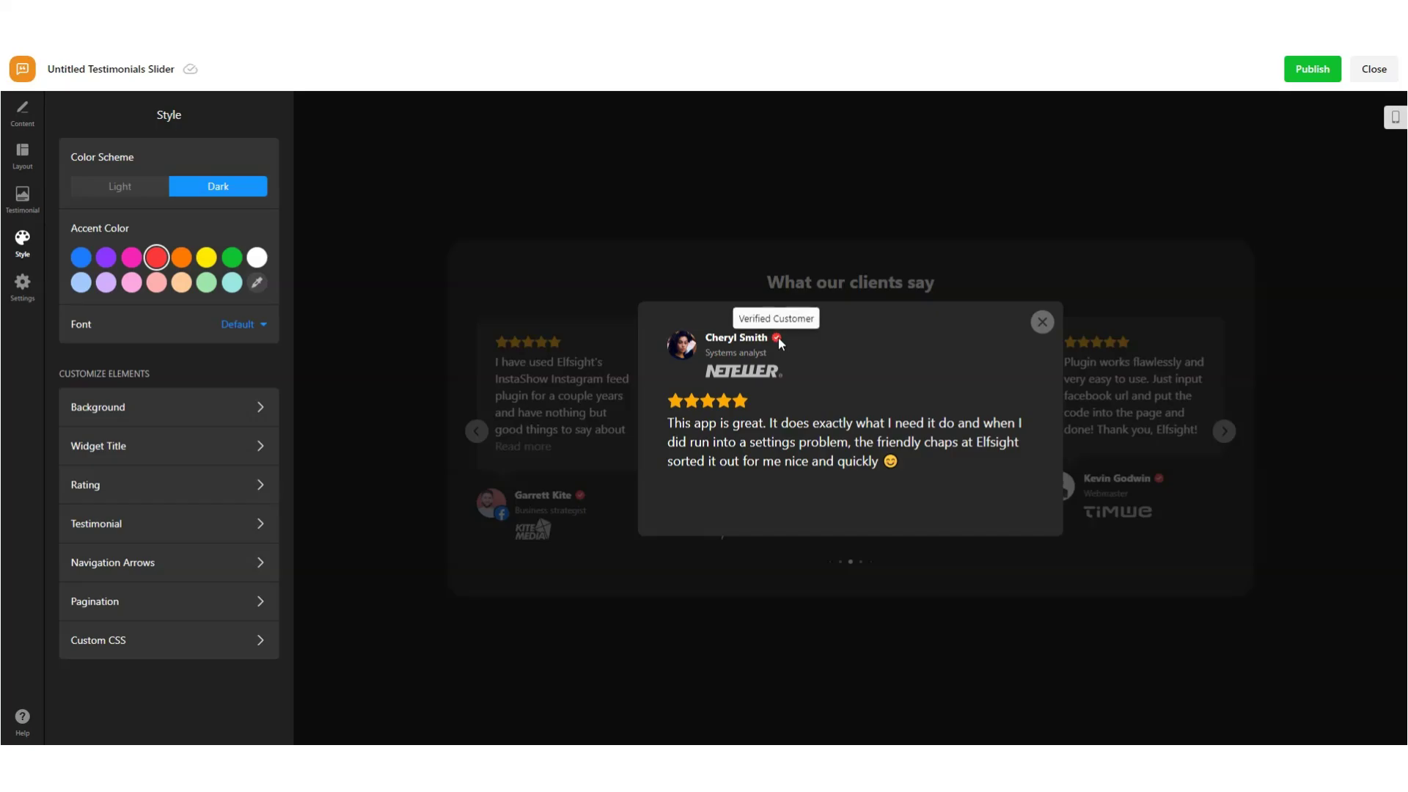
left_click(1041, 322)
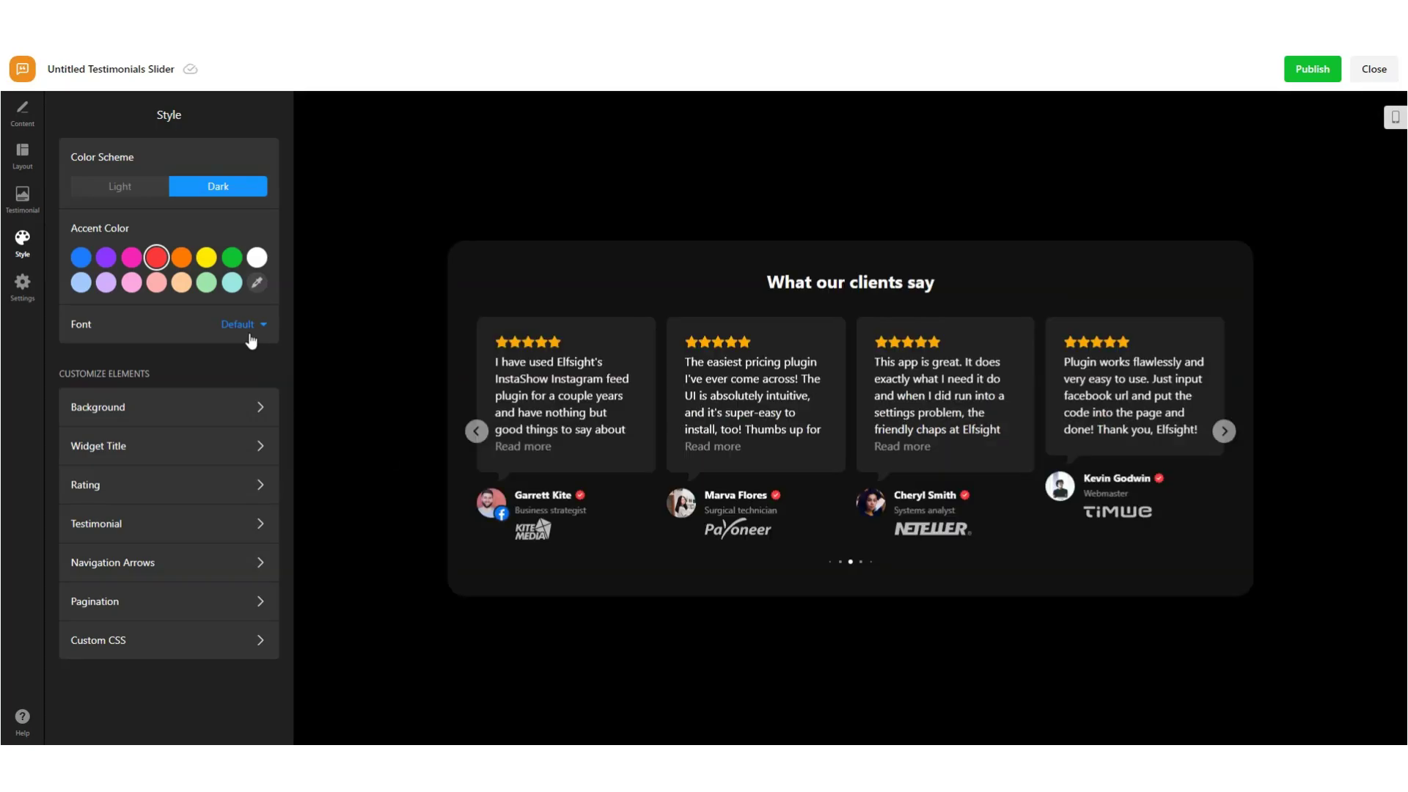
Set the color scheme back to Light and change the widget font to Allerta
left_click(120, 190)
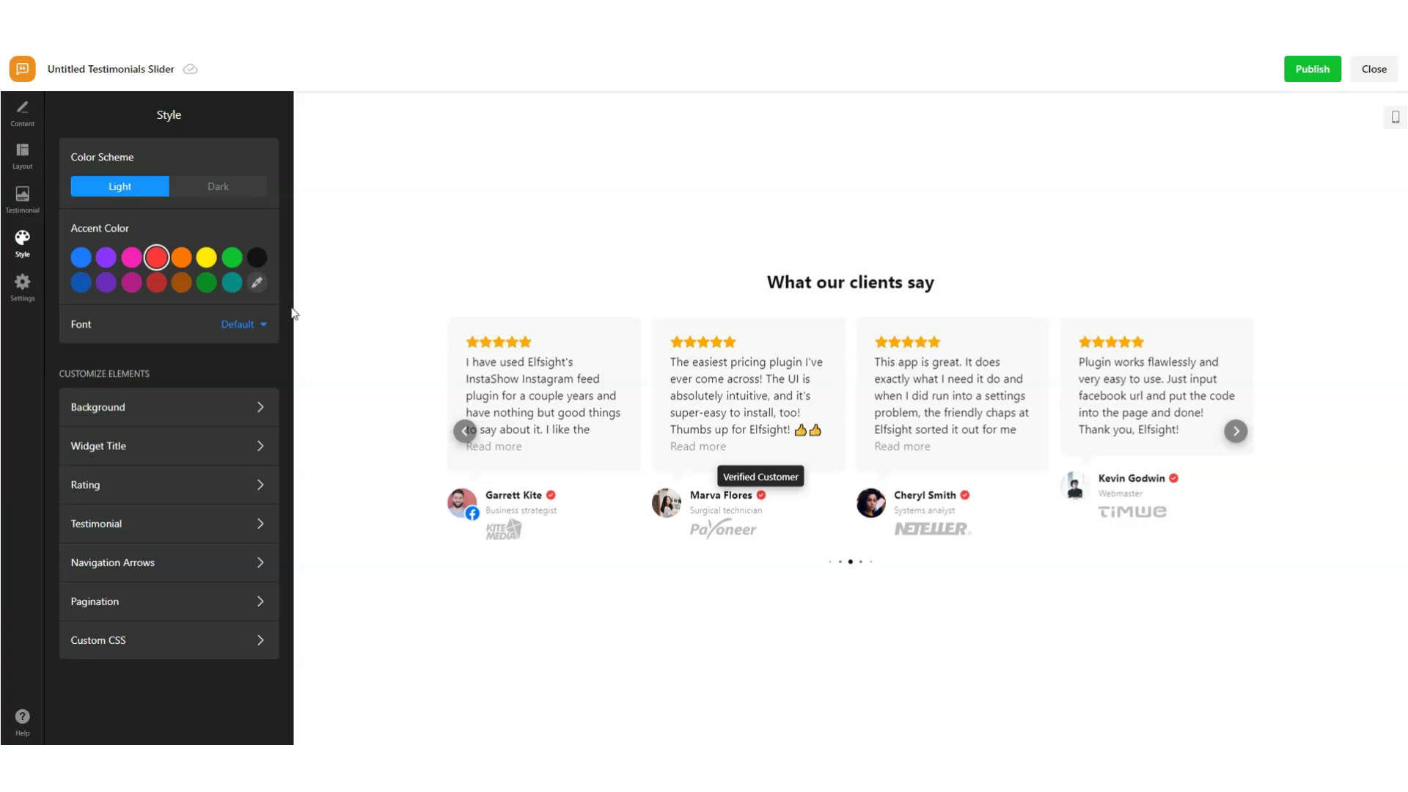
left_click(246, 332)
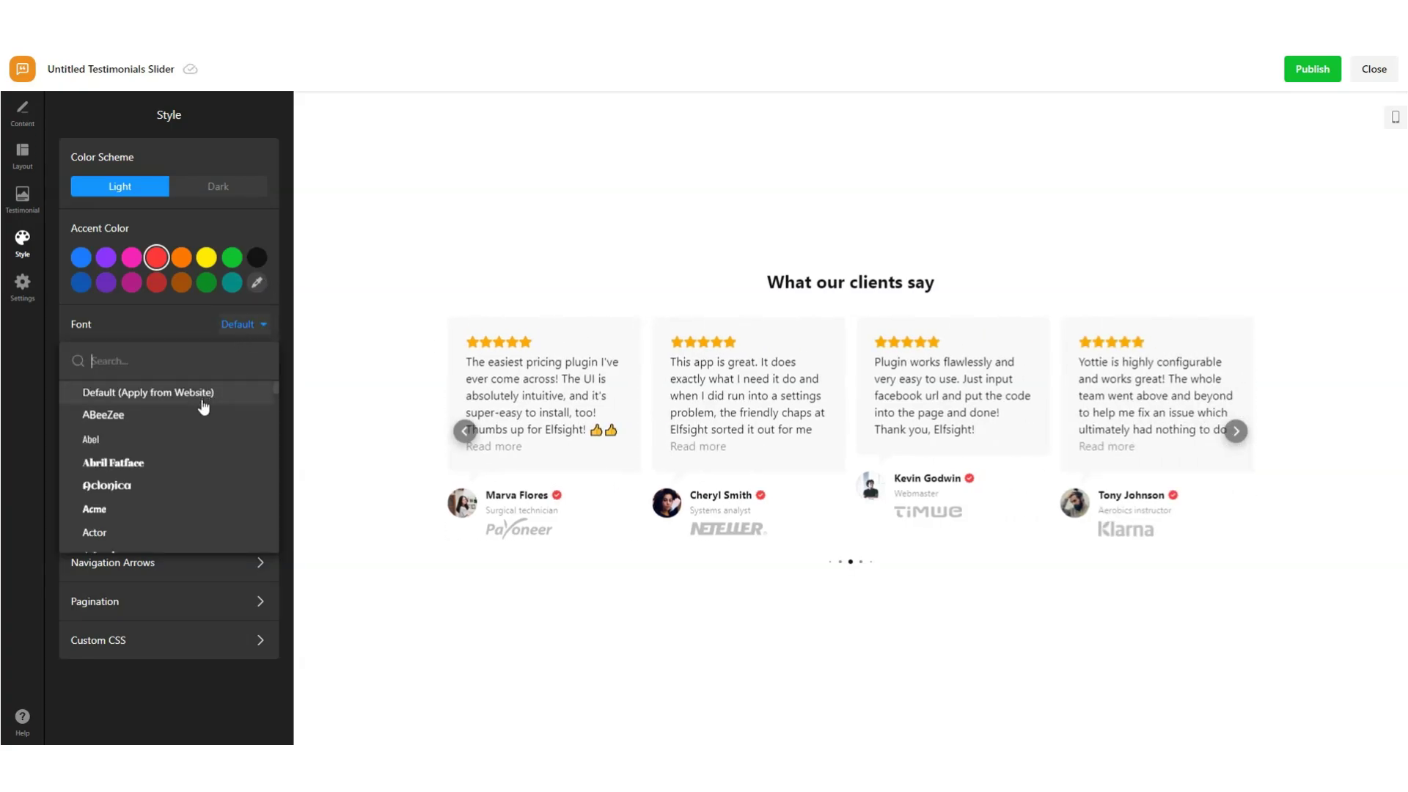
scroll(117, 510, "down", 6)
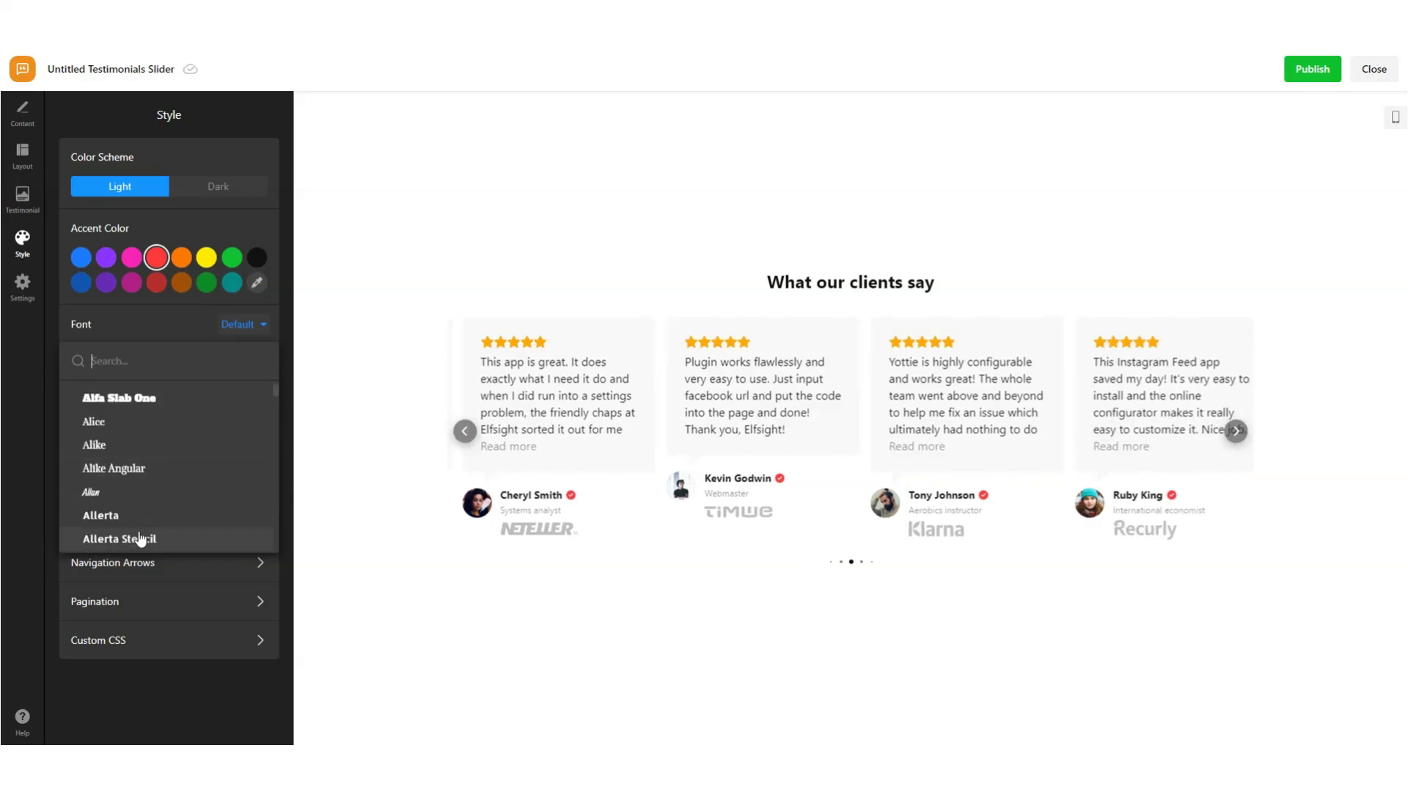
left_click(132, 517)
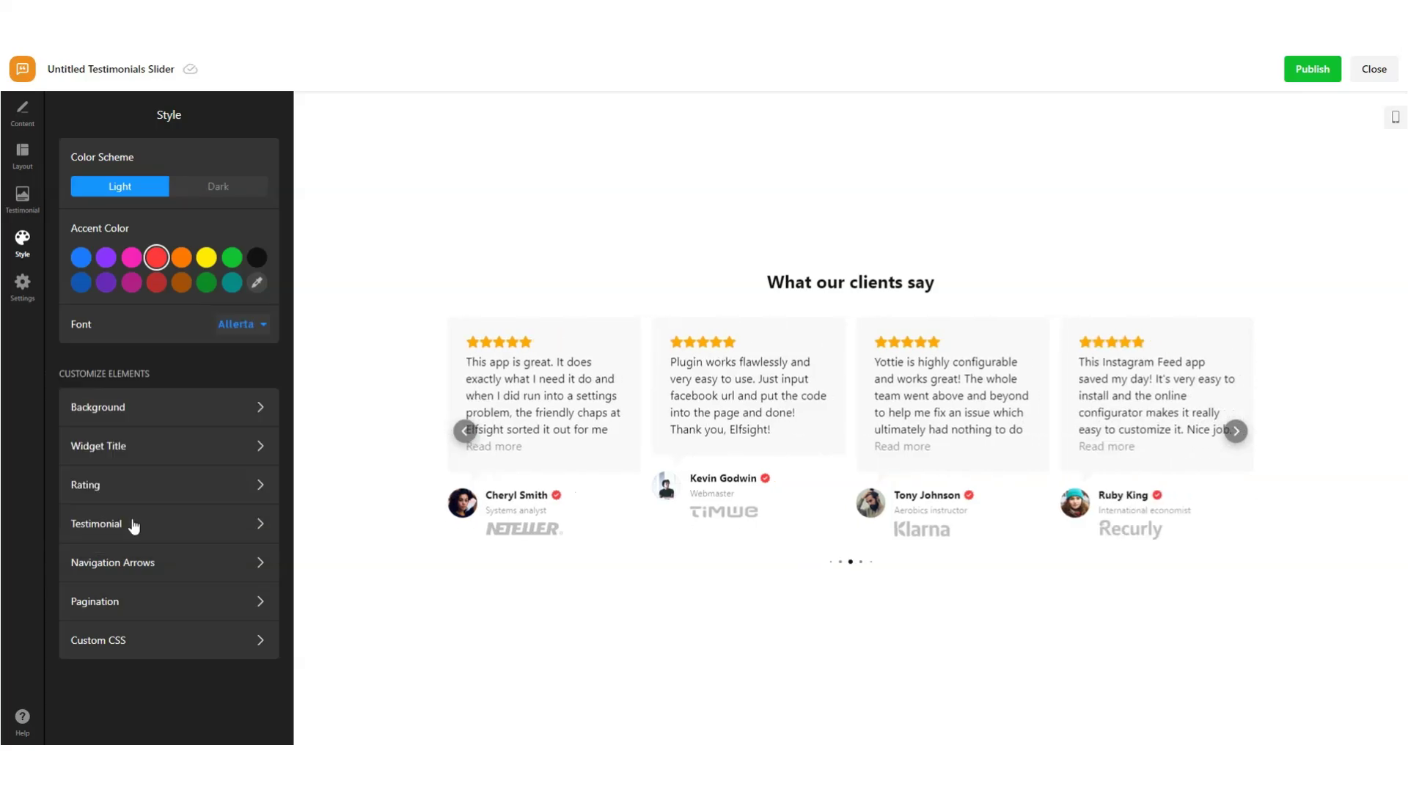
Find the Montserrat font and try it on the widget
left_click(233, 323)
scroll(236, 455, "down", 5)
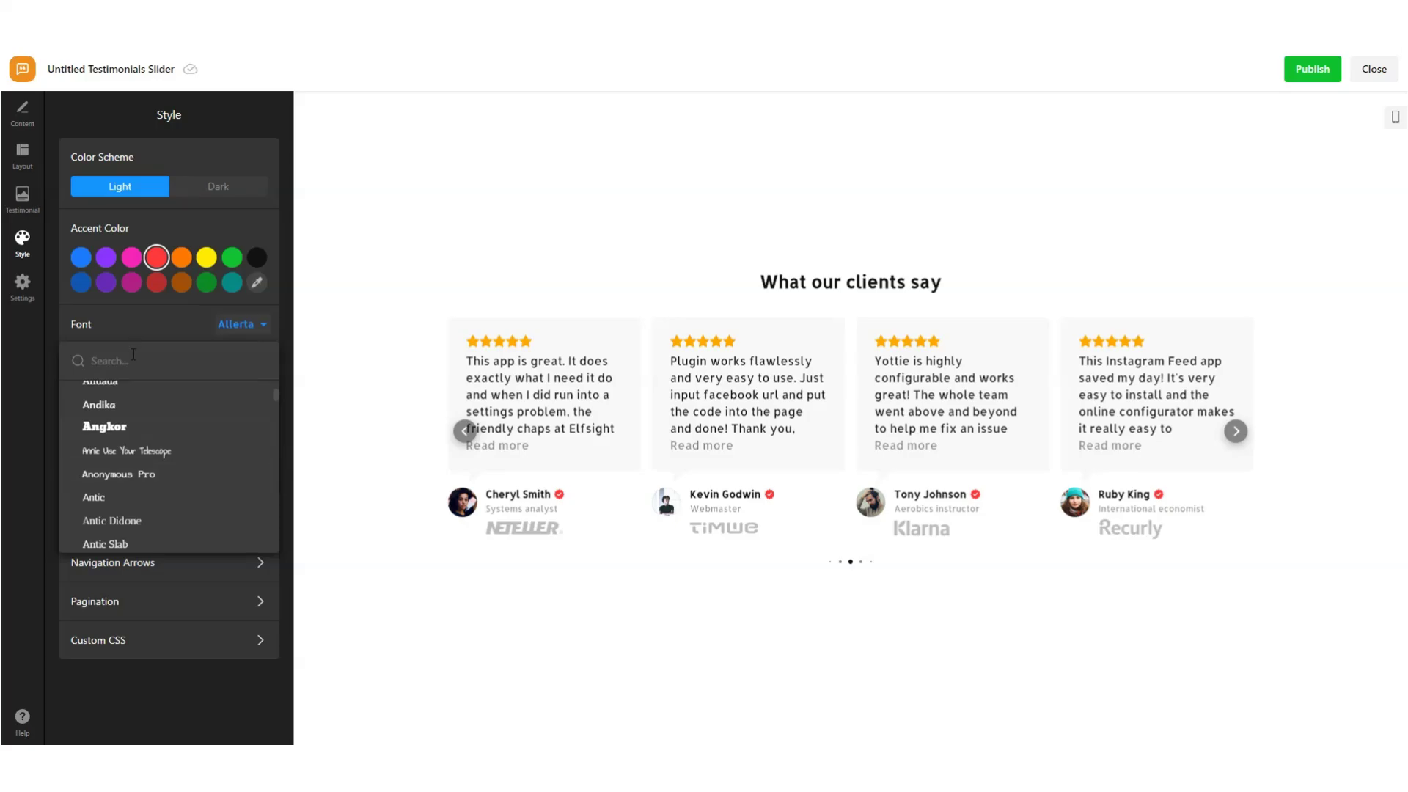
type("mont")
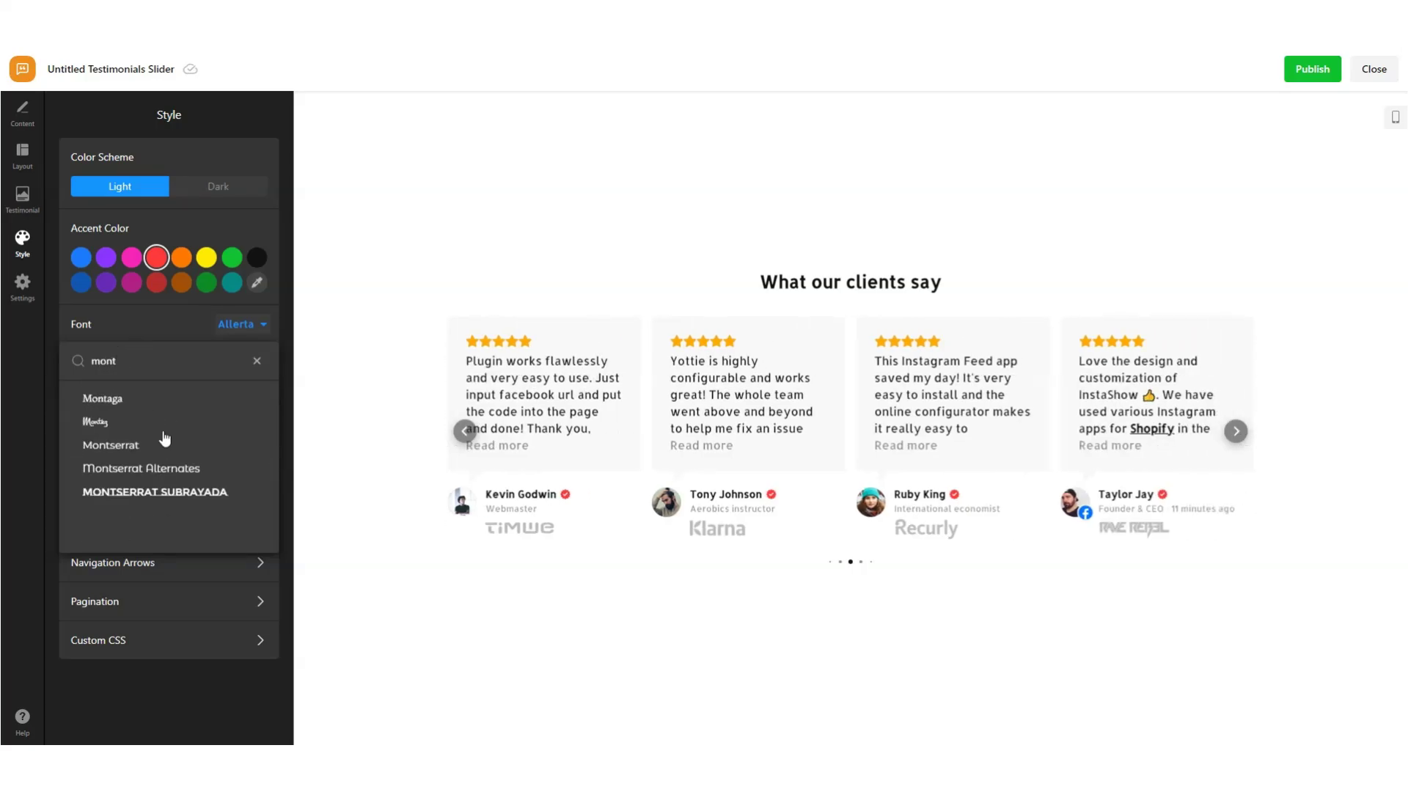
left_click(167, 448)
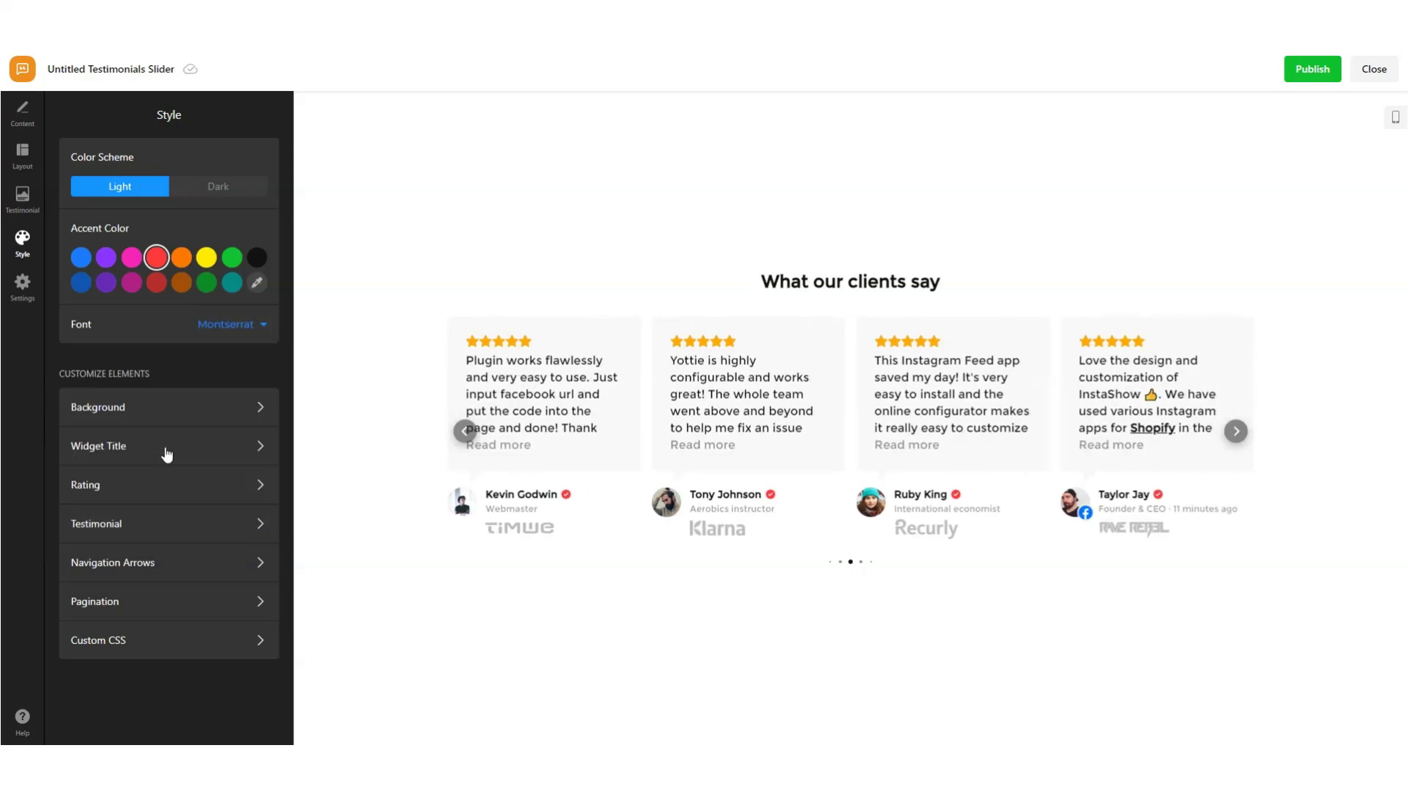
Set the widget font to Roboto
left_click(240, 324)
type("robo")
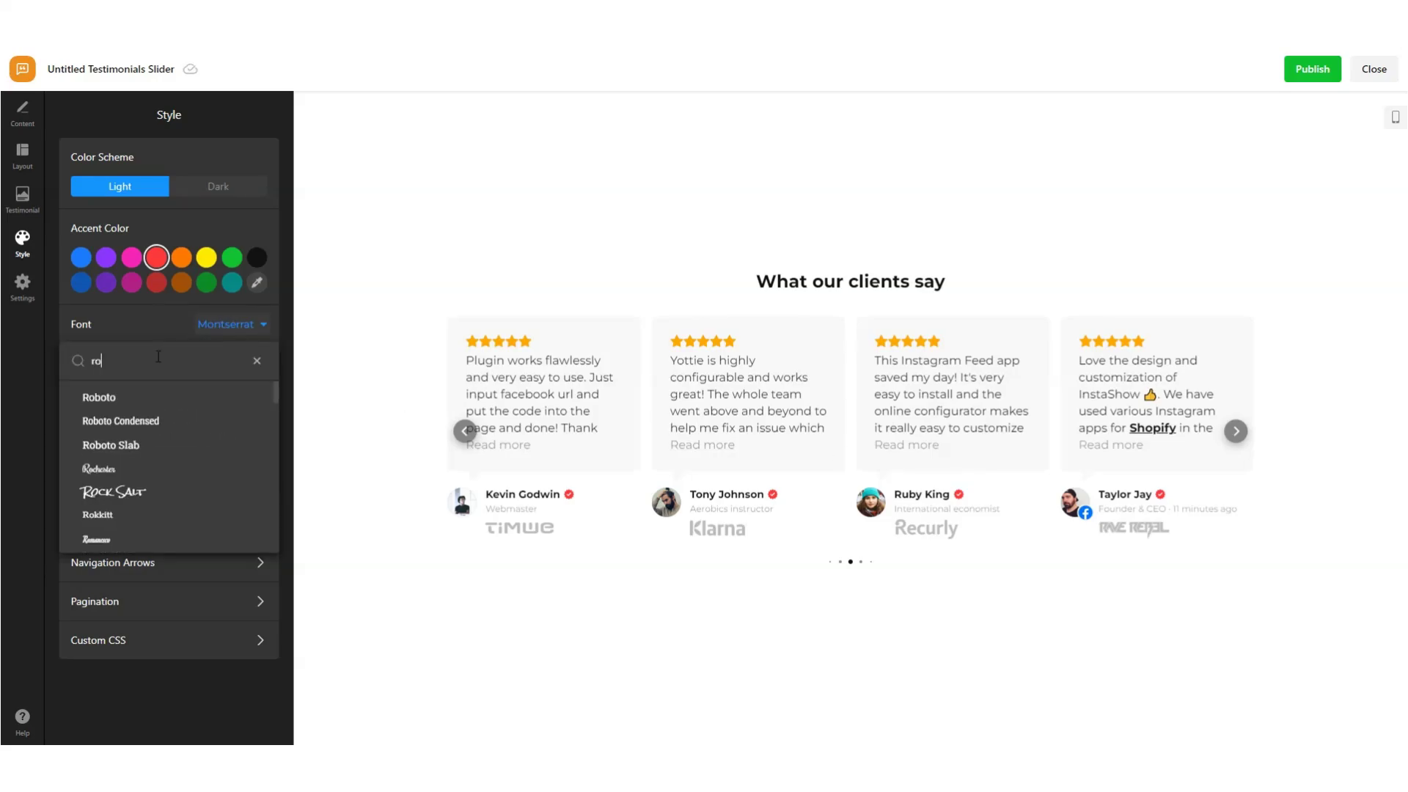
left_click(115, 410)
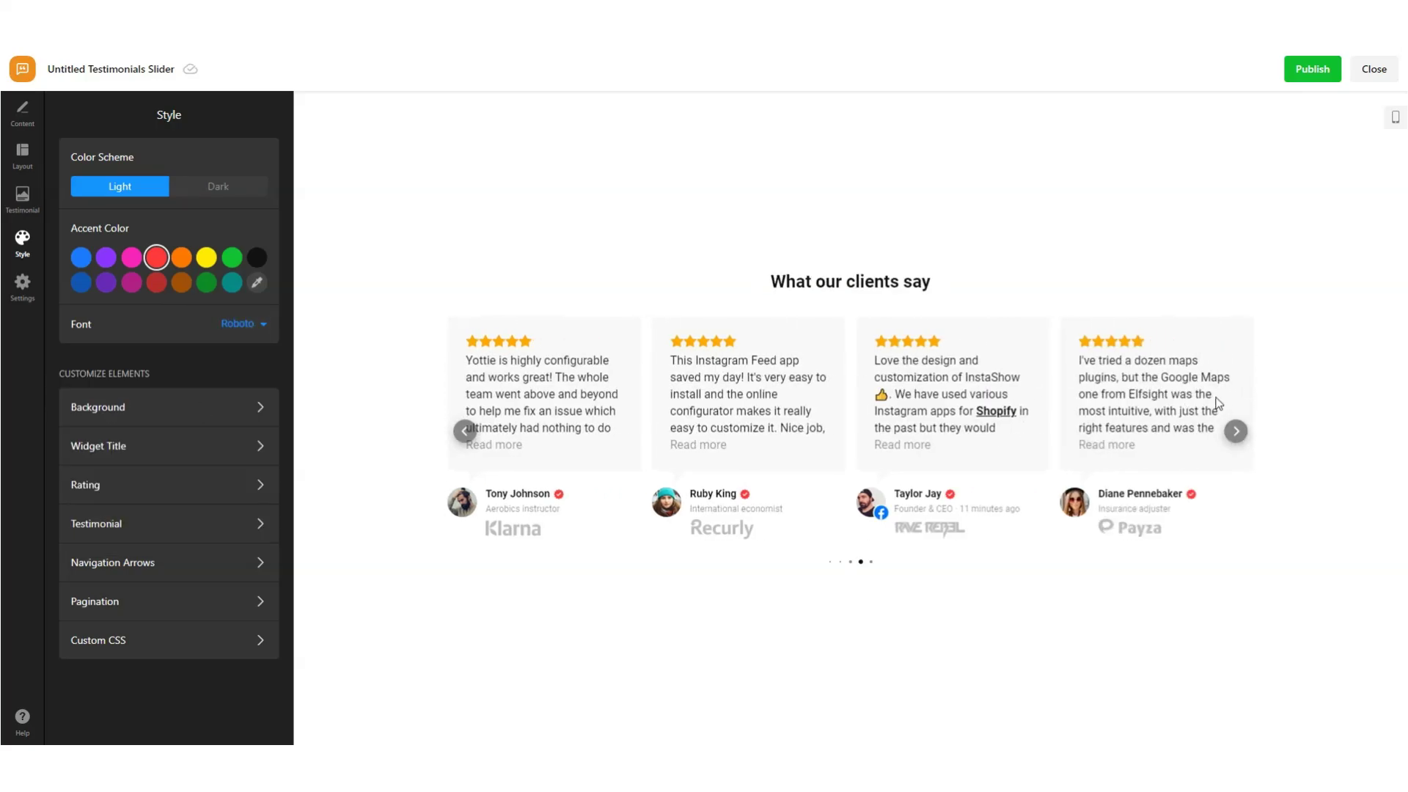
Examine the font in a testimonial's full-text popup and across the following carousel slides
left_click(902, 445)
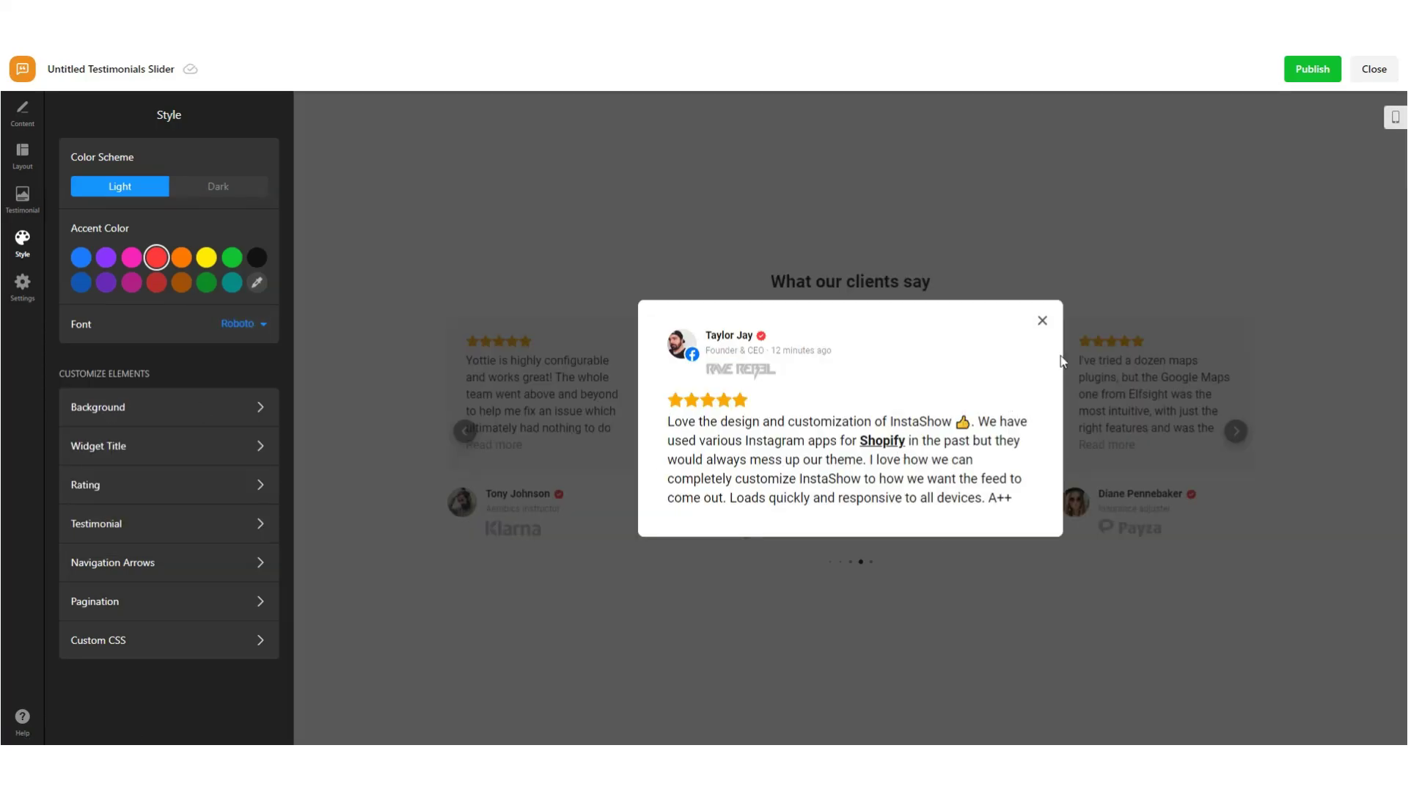
left_click(1050, 322)
left_click(1235, 431)
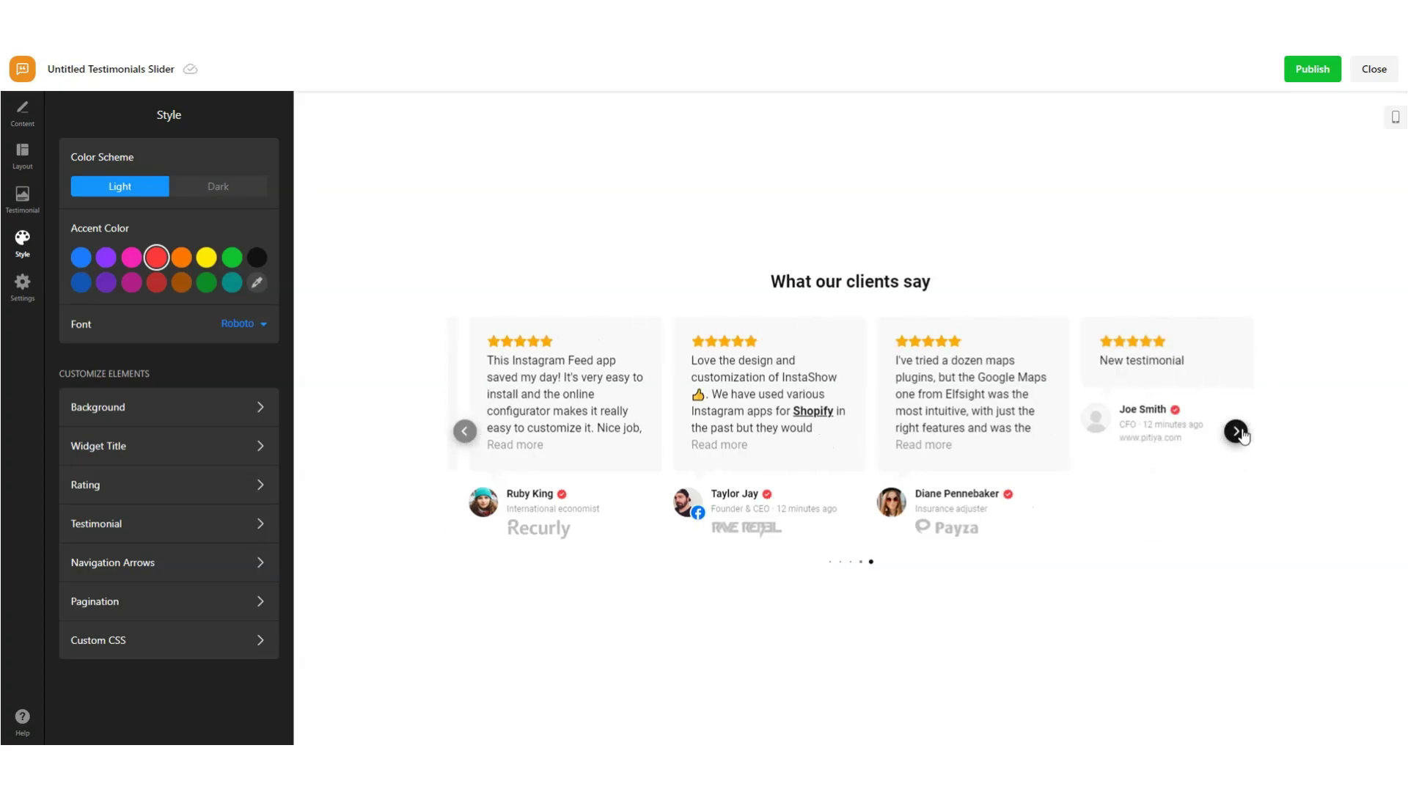
left_click(1238, 433)
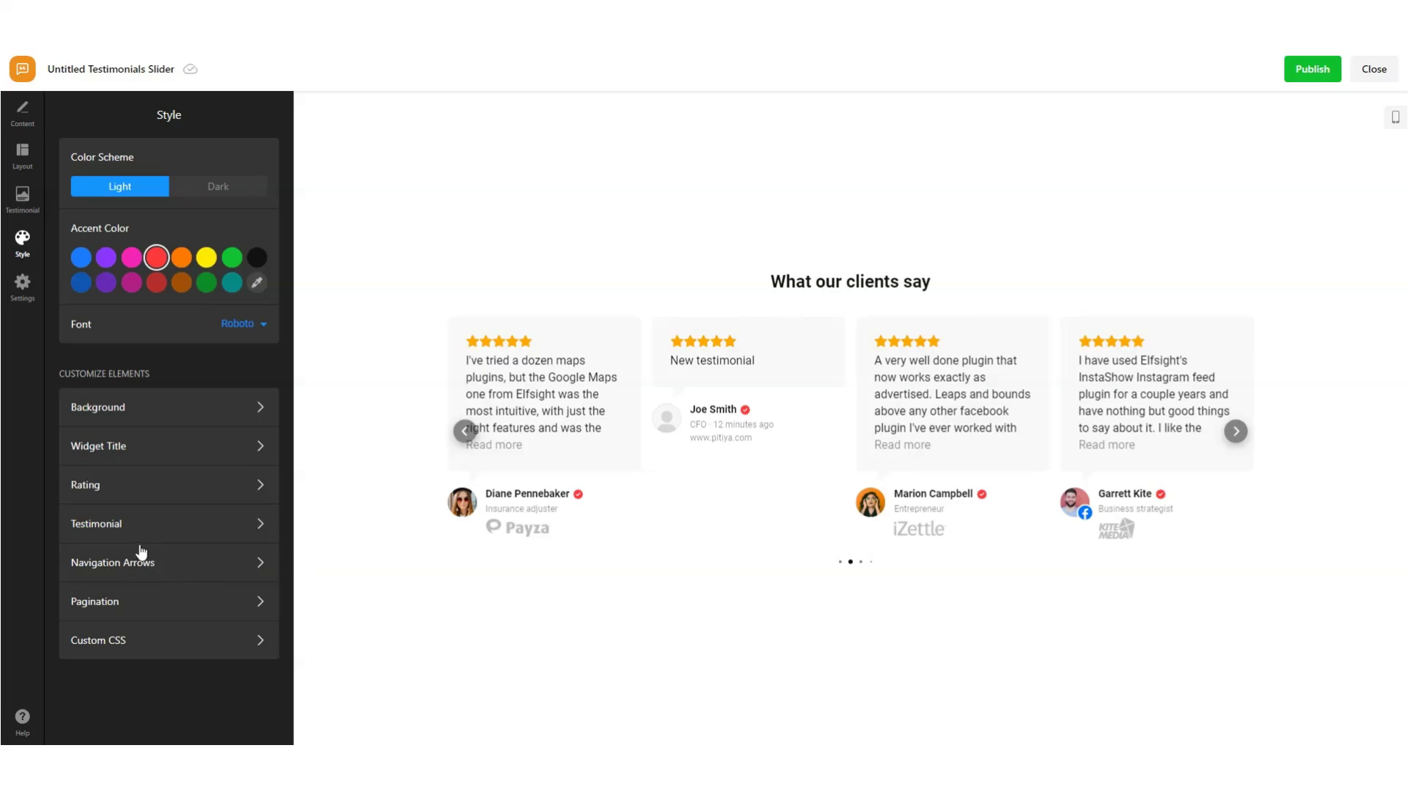
Try a bright pink solid color as the widget background, and reset it to transparent
left_click(104, 419)
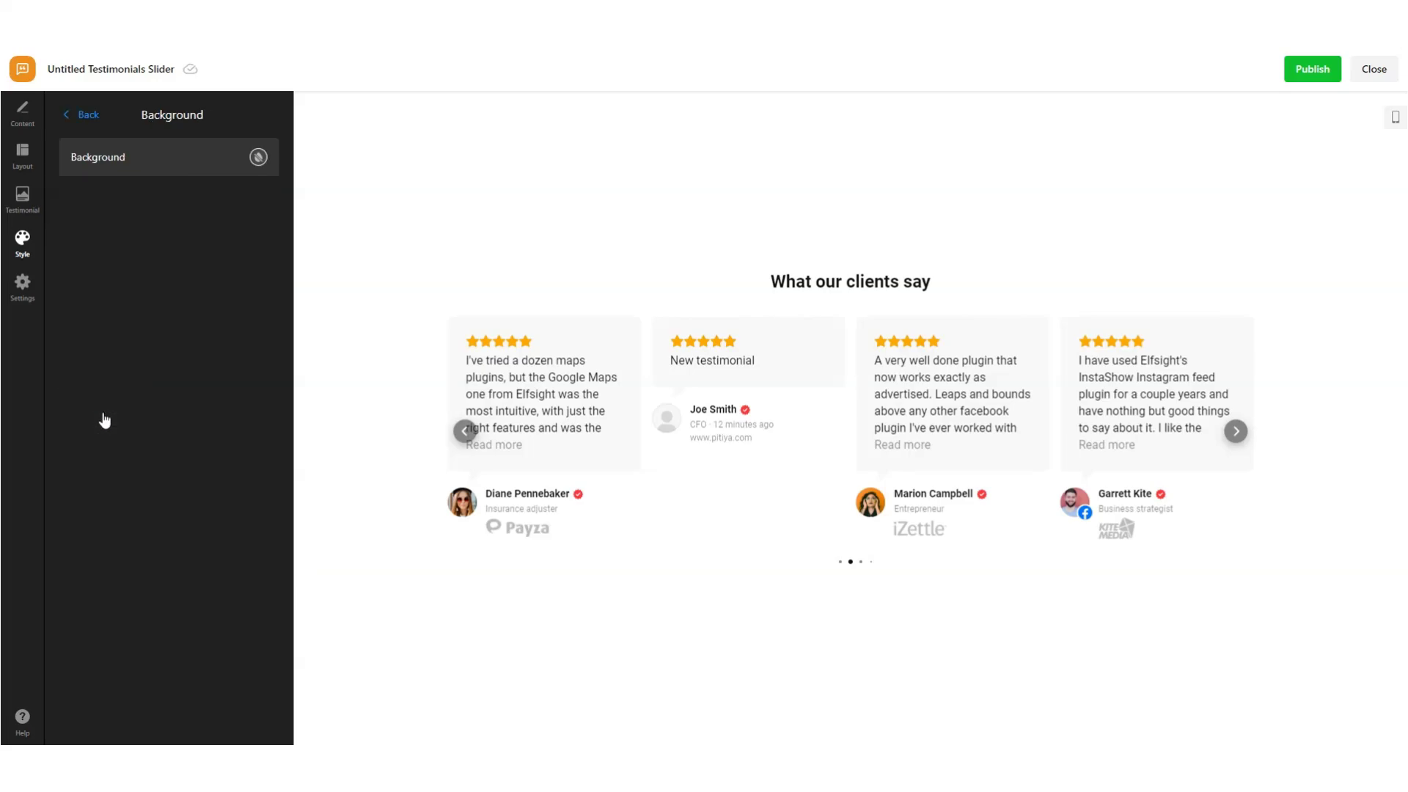
left_click(260, 160)
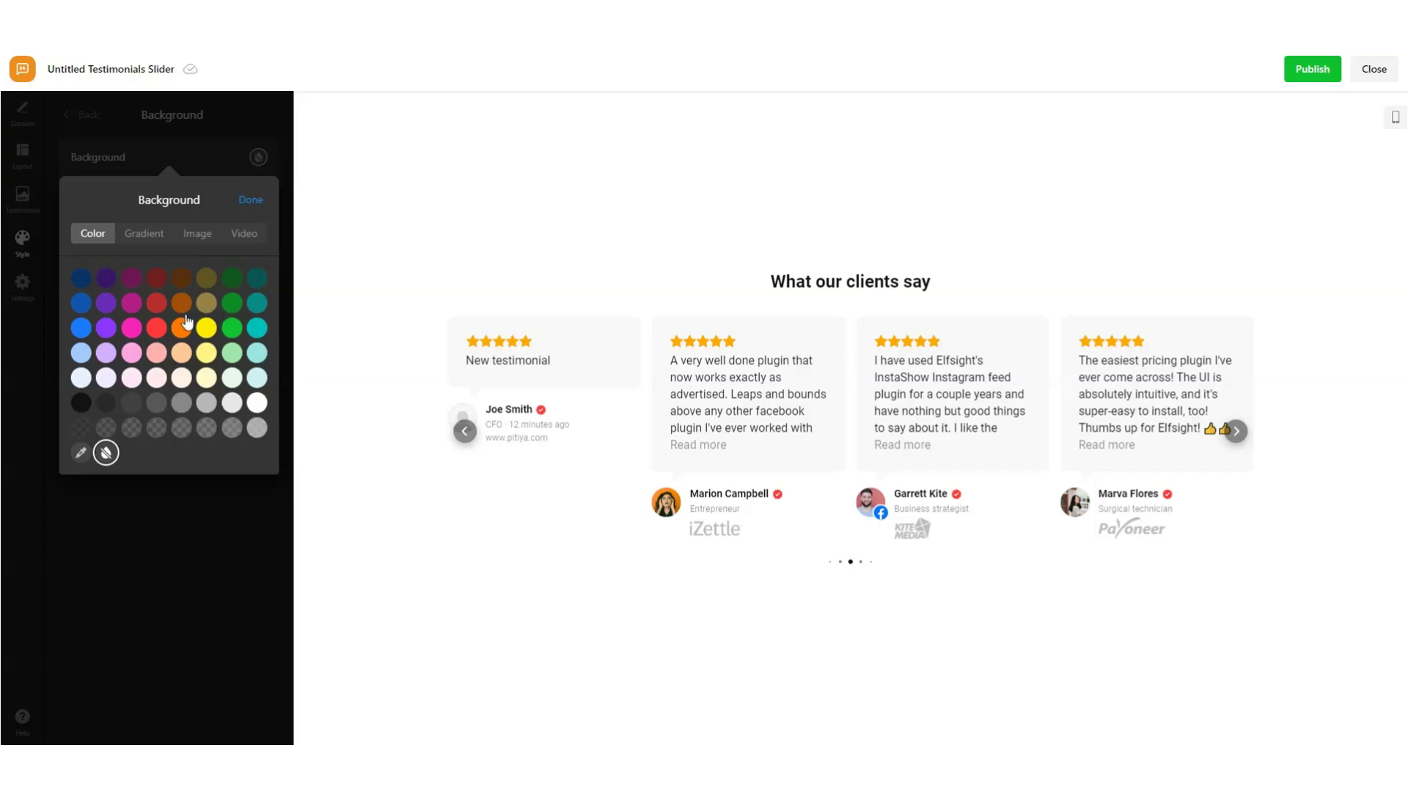
left_click(140, 330)
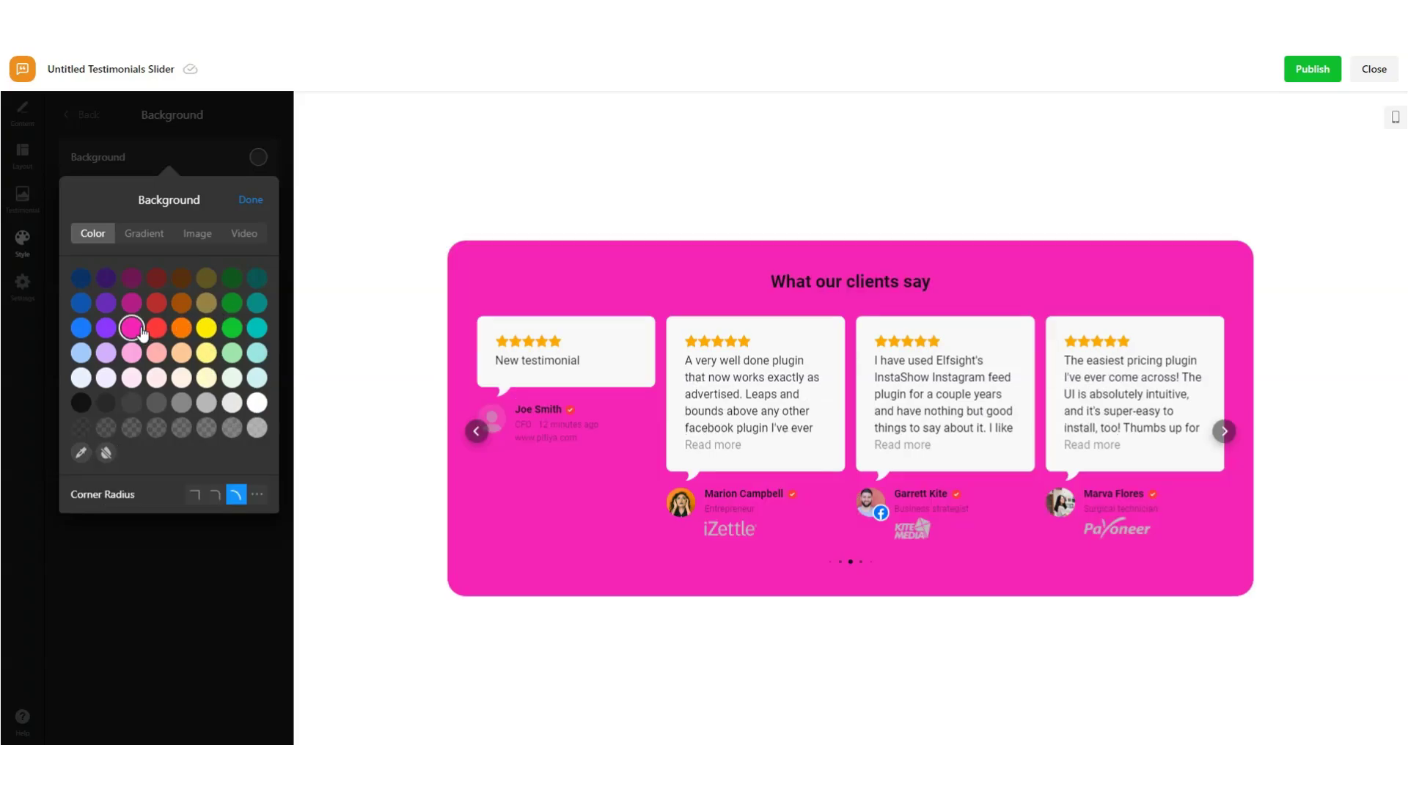
left_click(107, 453)
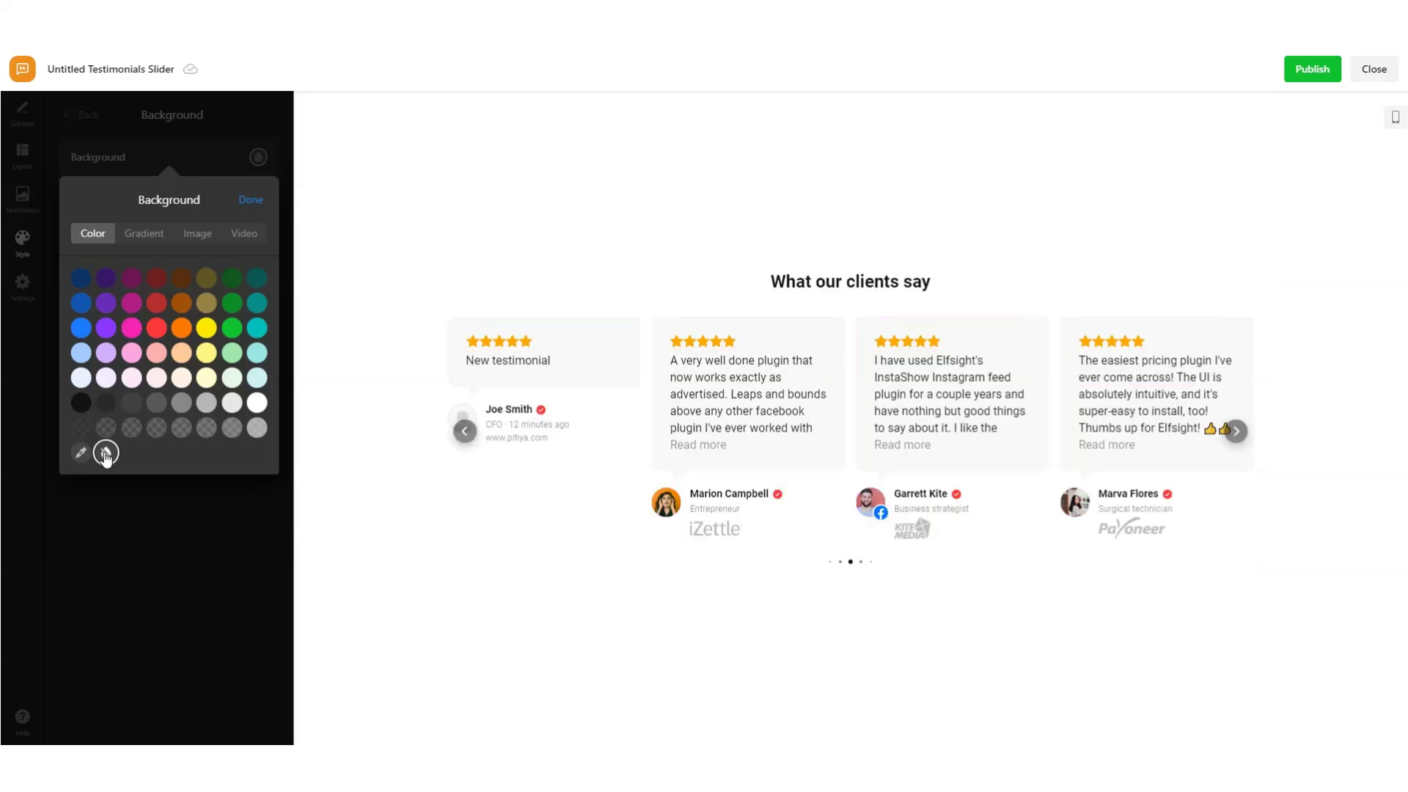
Try several preset background gradients, including yellow, black and green, and switch the background type to Image
left_click(147, 235)
left_click(149, 284)
left_click(194, 276)
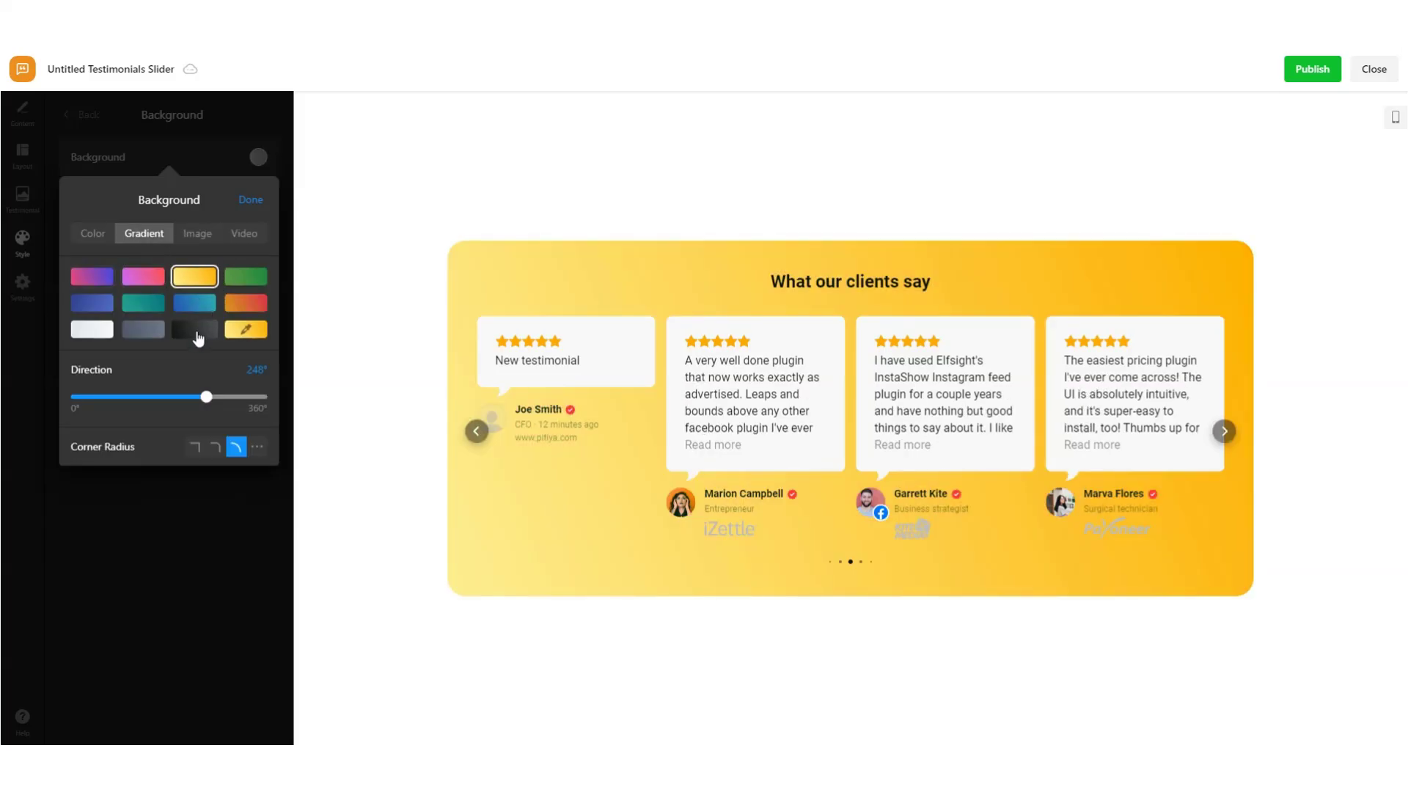
left_click(196, 332)
left_click(245, 280)
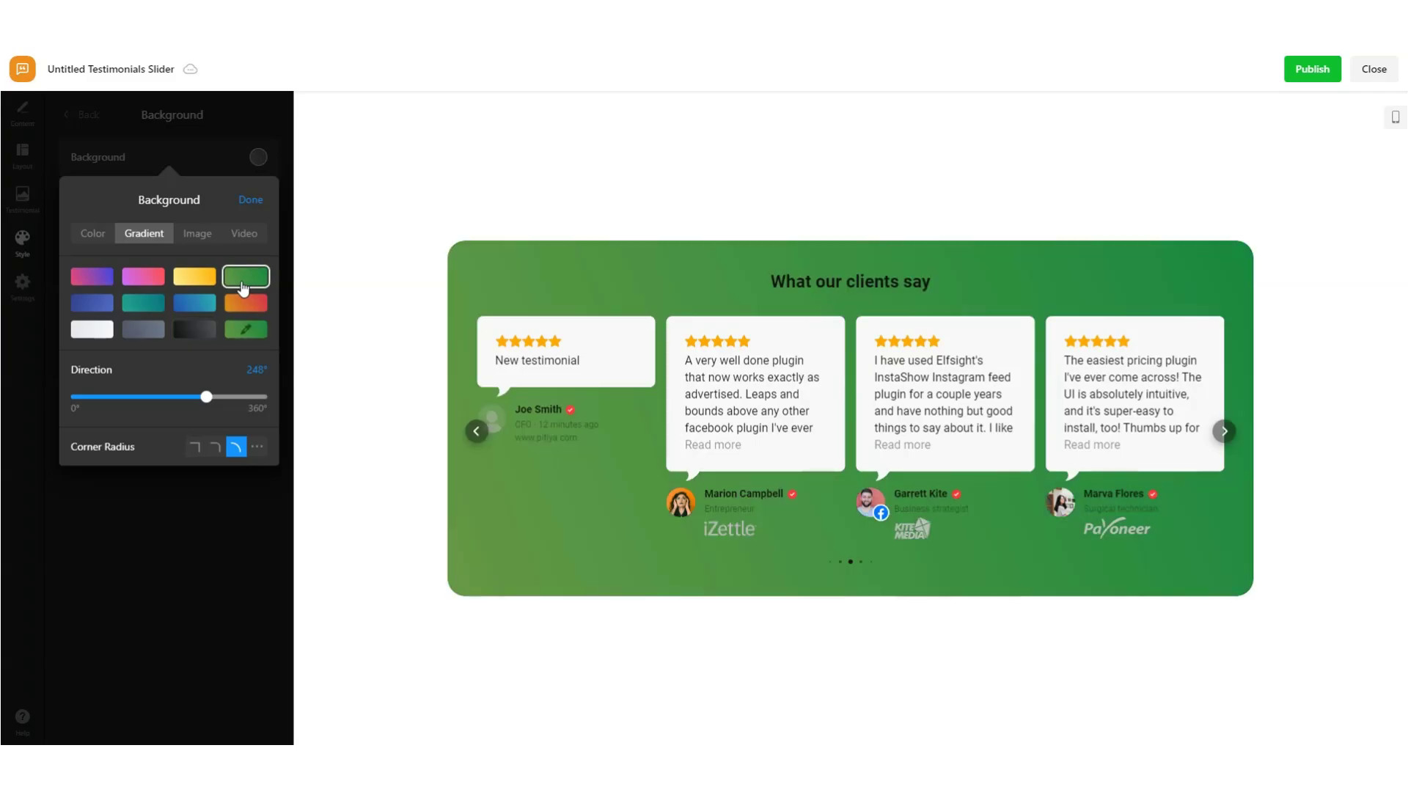
left_click(198, 233)
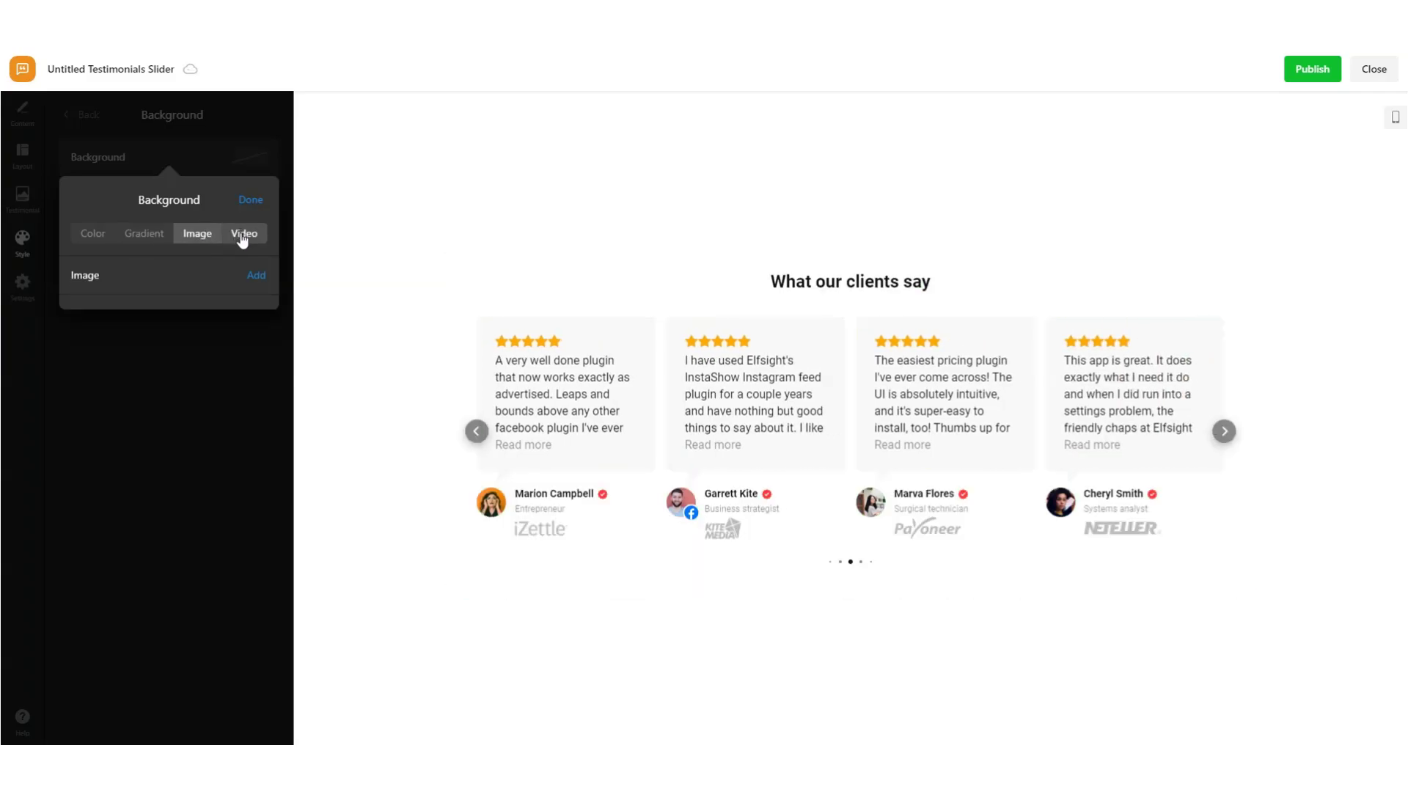
Check the Video background option, and set the widget background back to a transparent color
left_click(242, 236)
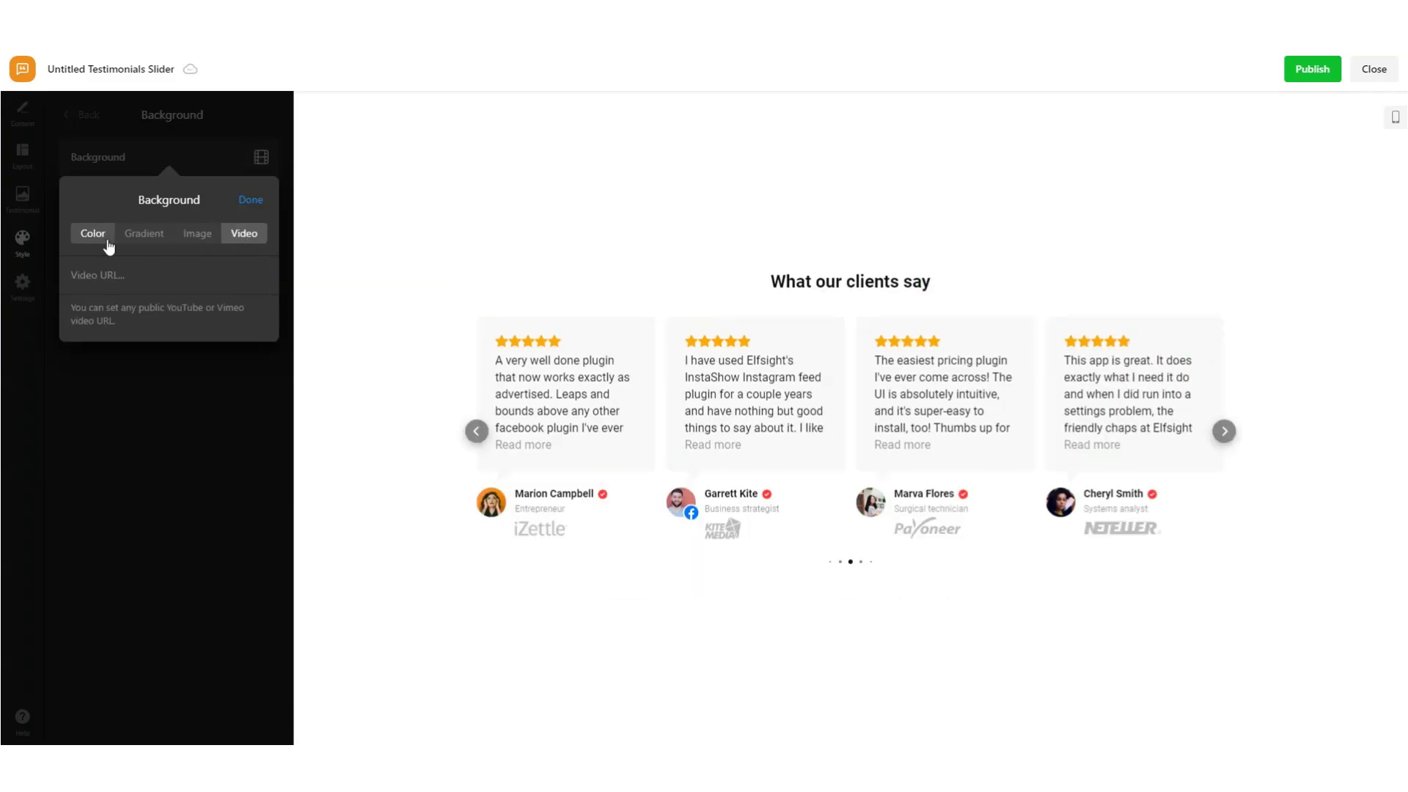
left_click(108, 247)
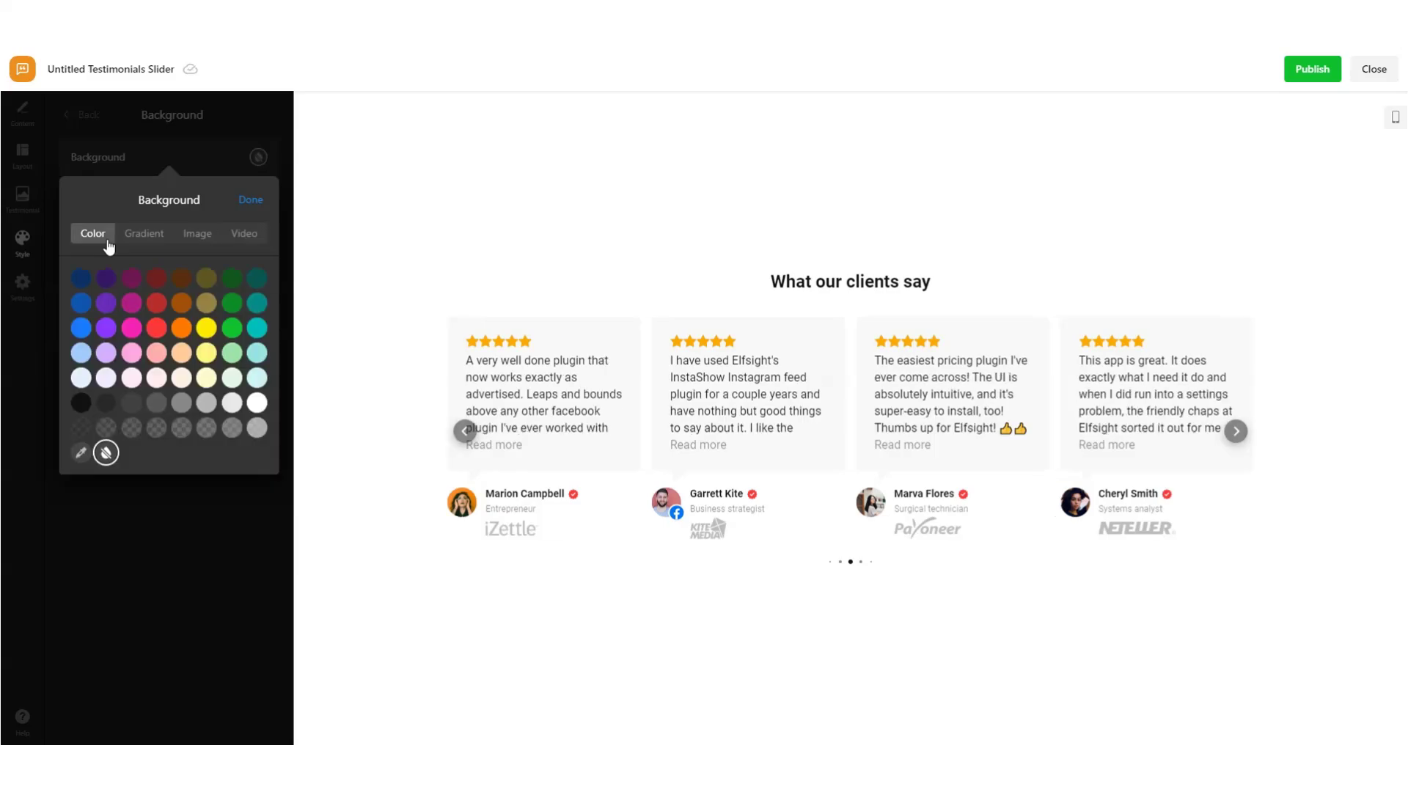
left_click(250, 201)
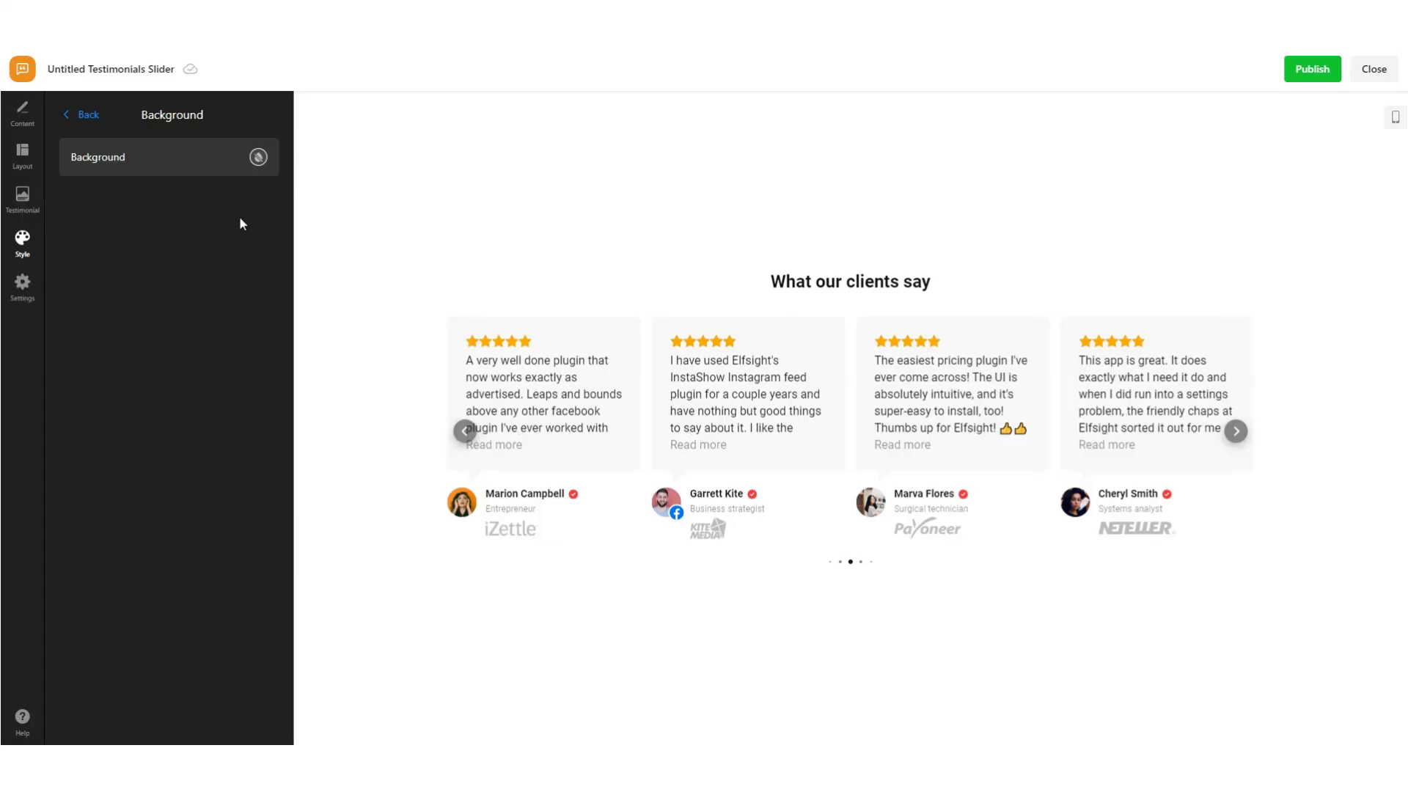
Try left and right alignment for the widget title, and return it to centered
left_click(94, 120)
left_click(129, 449)
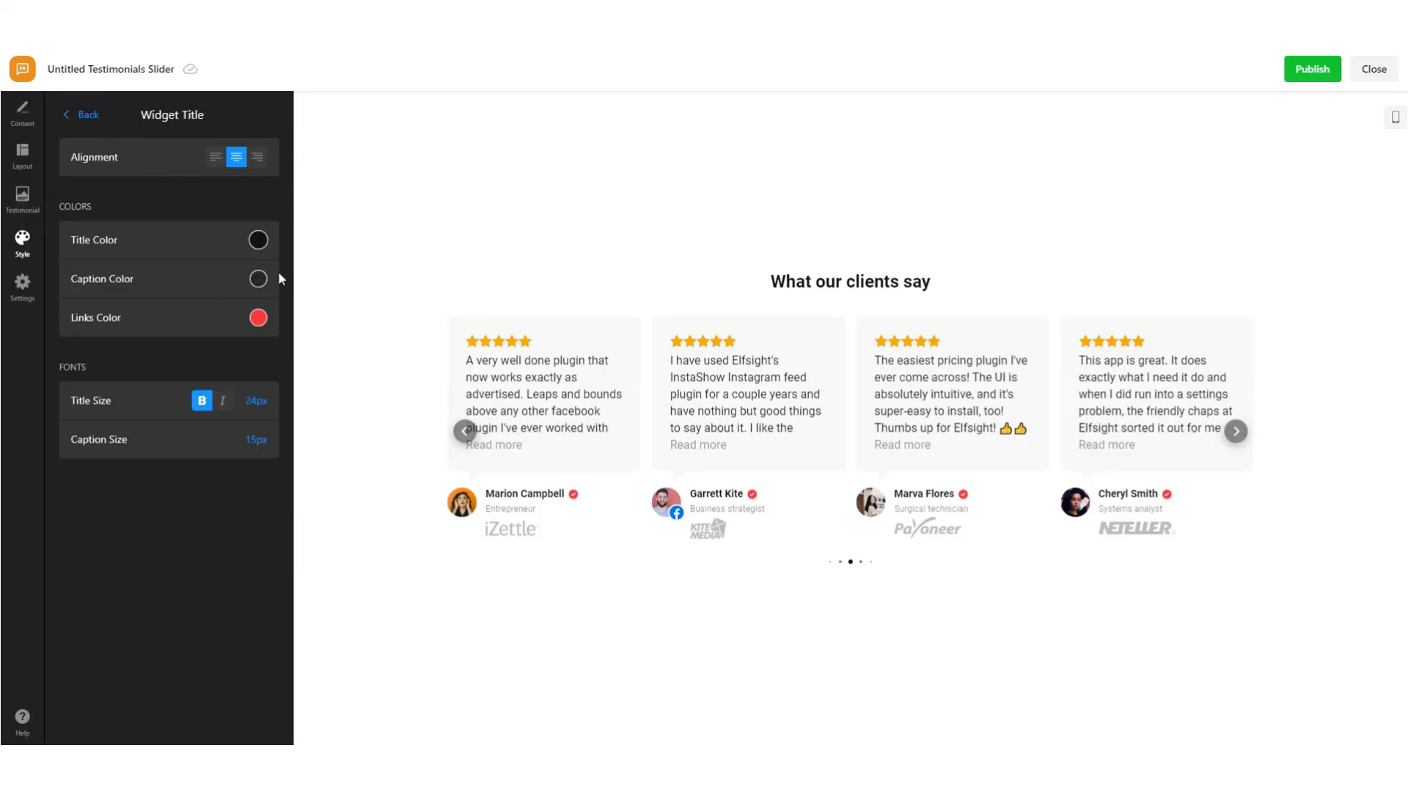
left_click(215, 157)
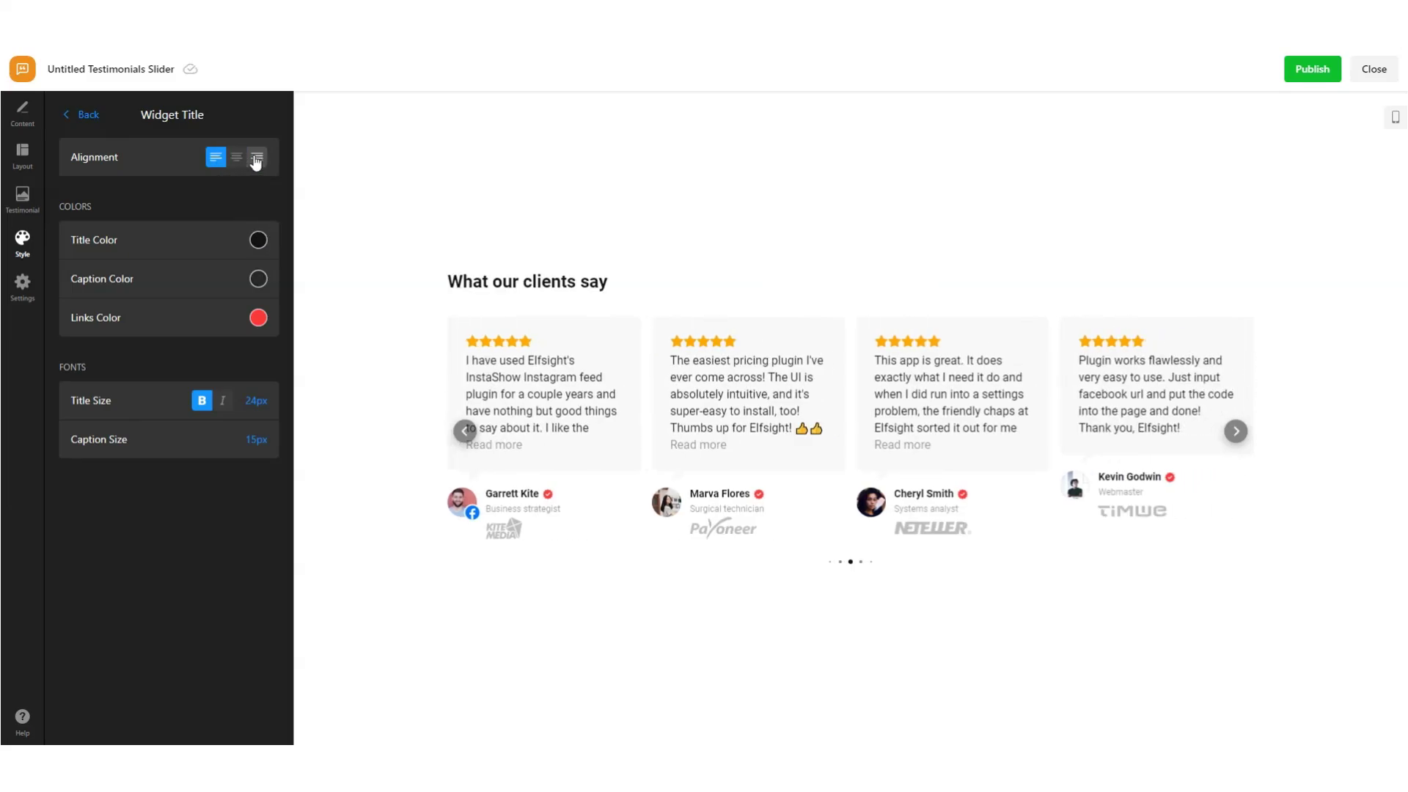
left_click(256, 158)
left_click(236, 157)
Try red for the widget title color, and settle on dark blue
left_click(258, 239)
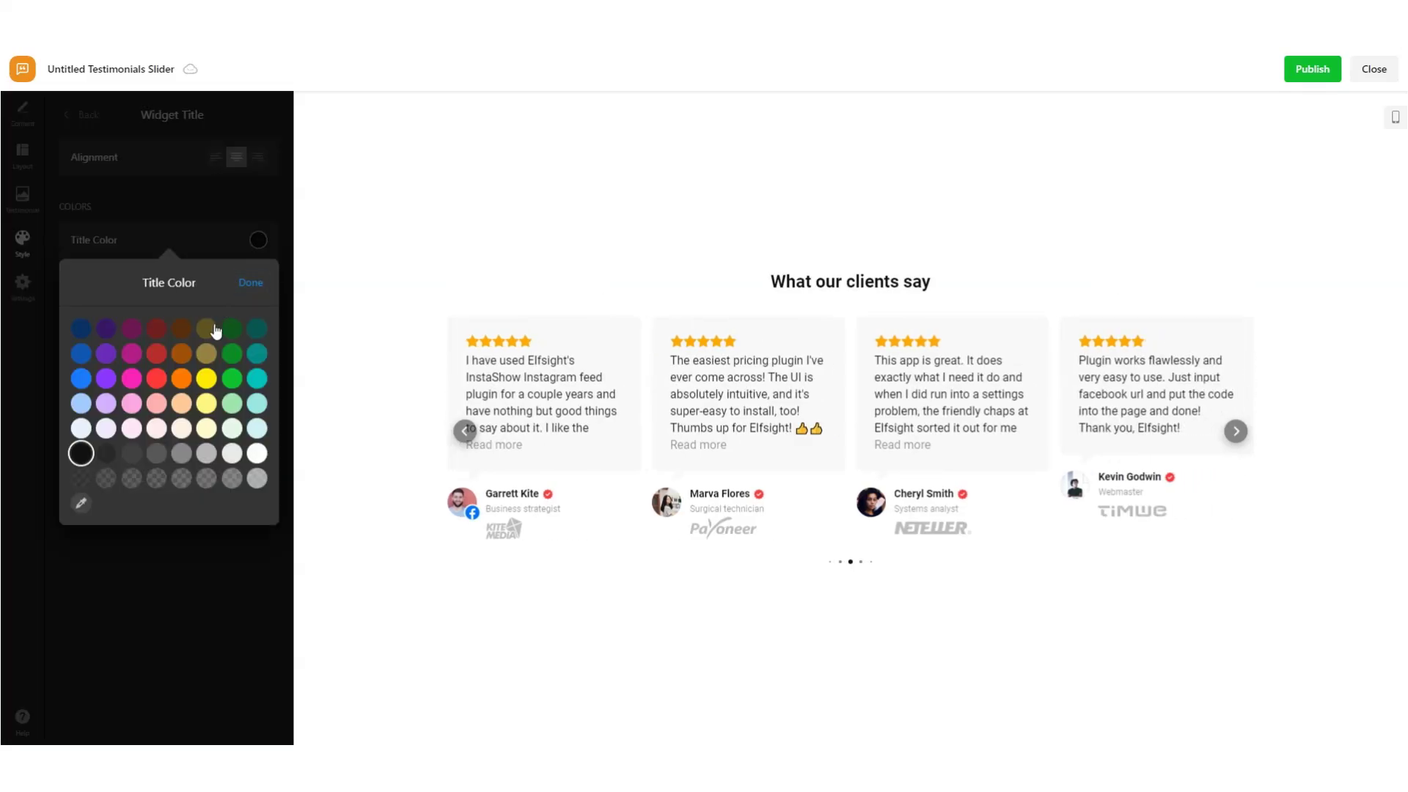
left_click(157, 355)
left_click(82, 329)
left_click(252, 283)
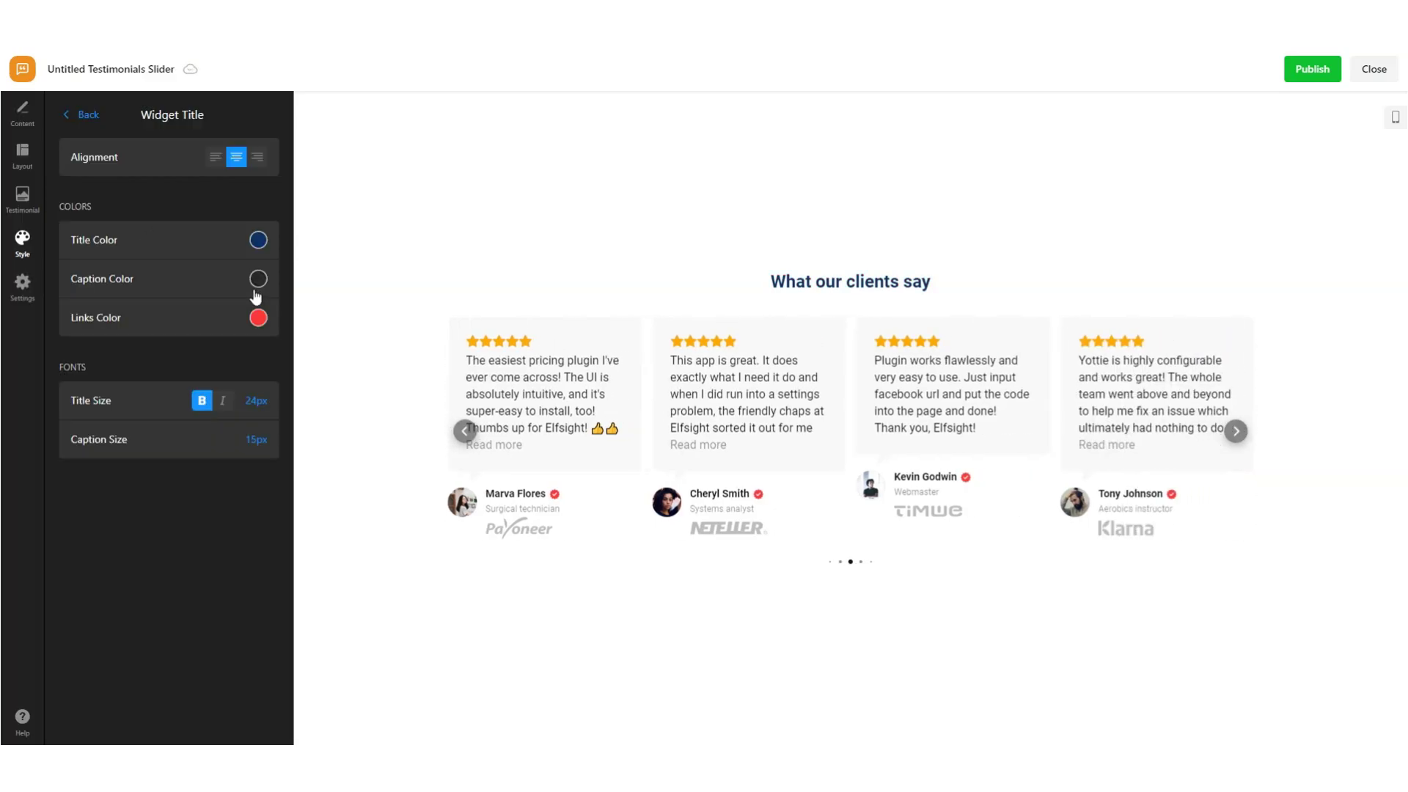
Try a widget title size of 44px, and set it to 36px
left_click(251, 401)
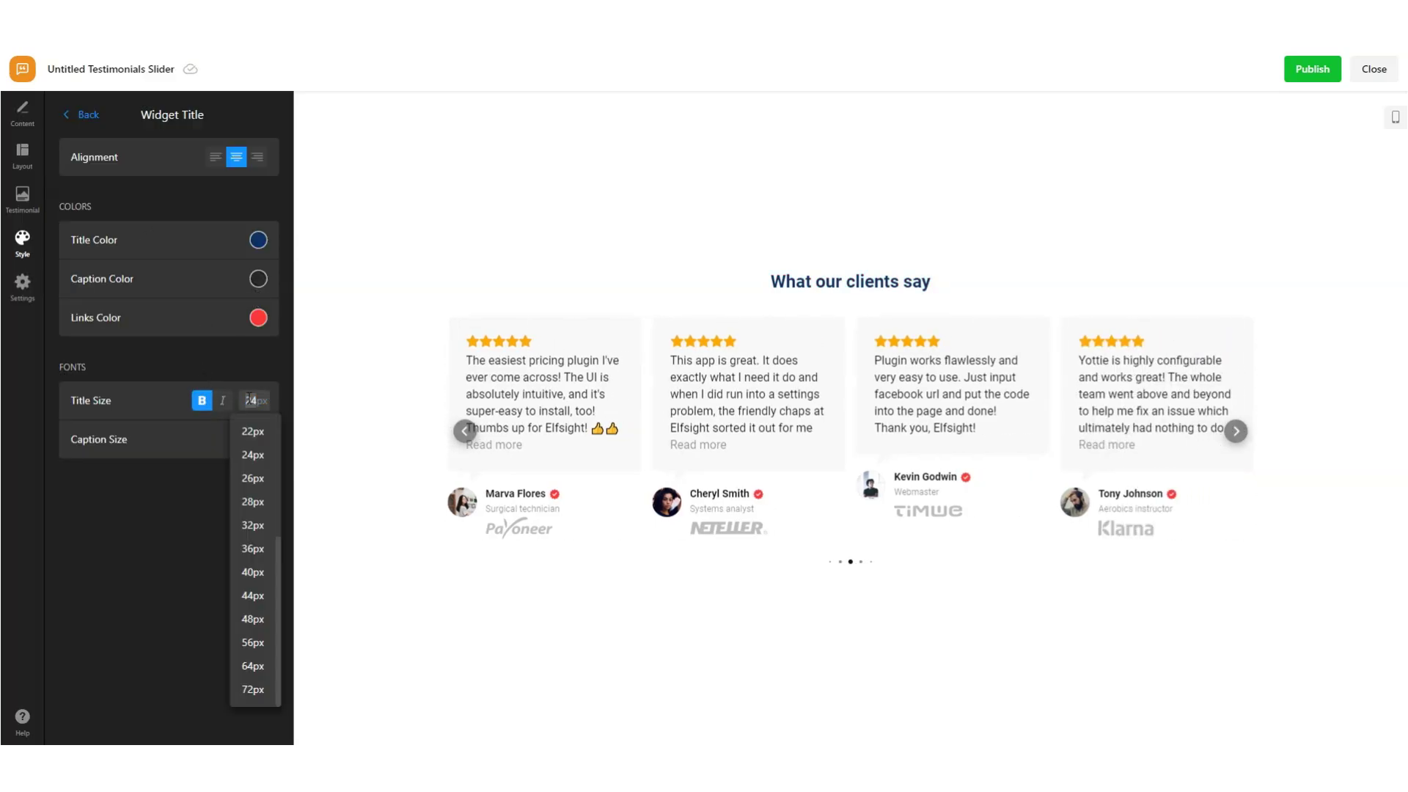
left_click(250, 596)
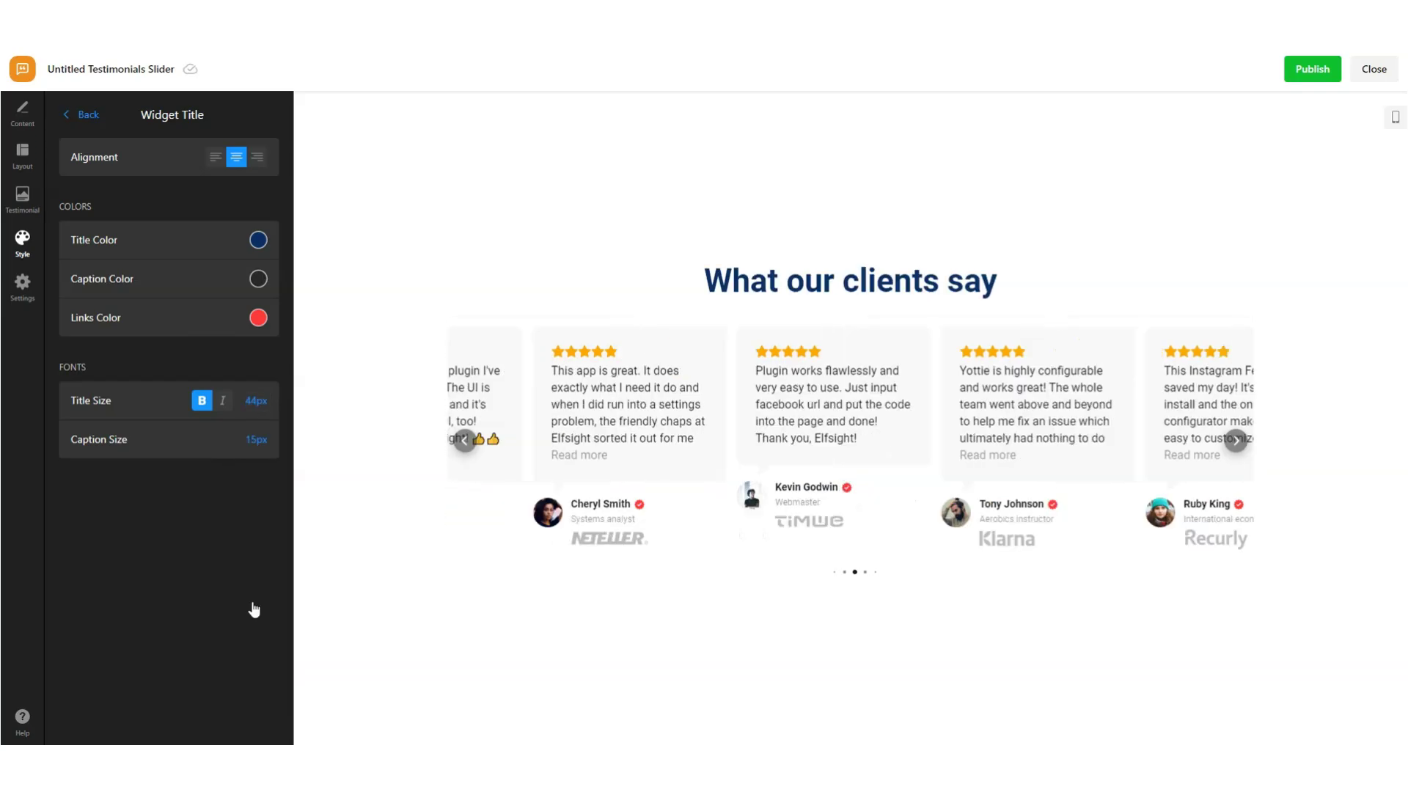
left_click(259, 406)
left_click(256, 557)
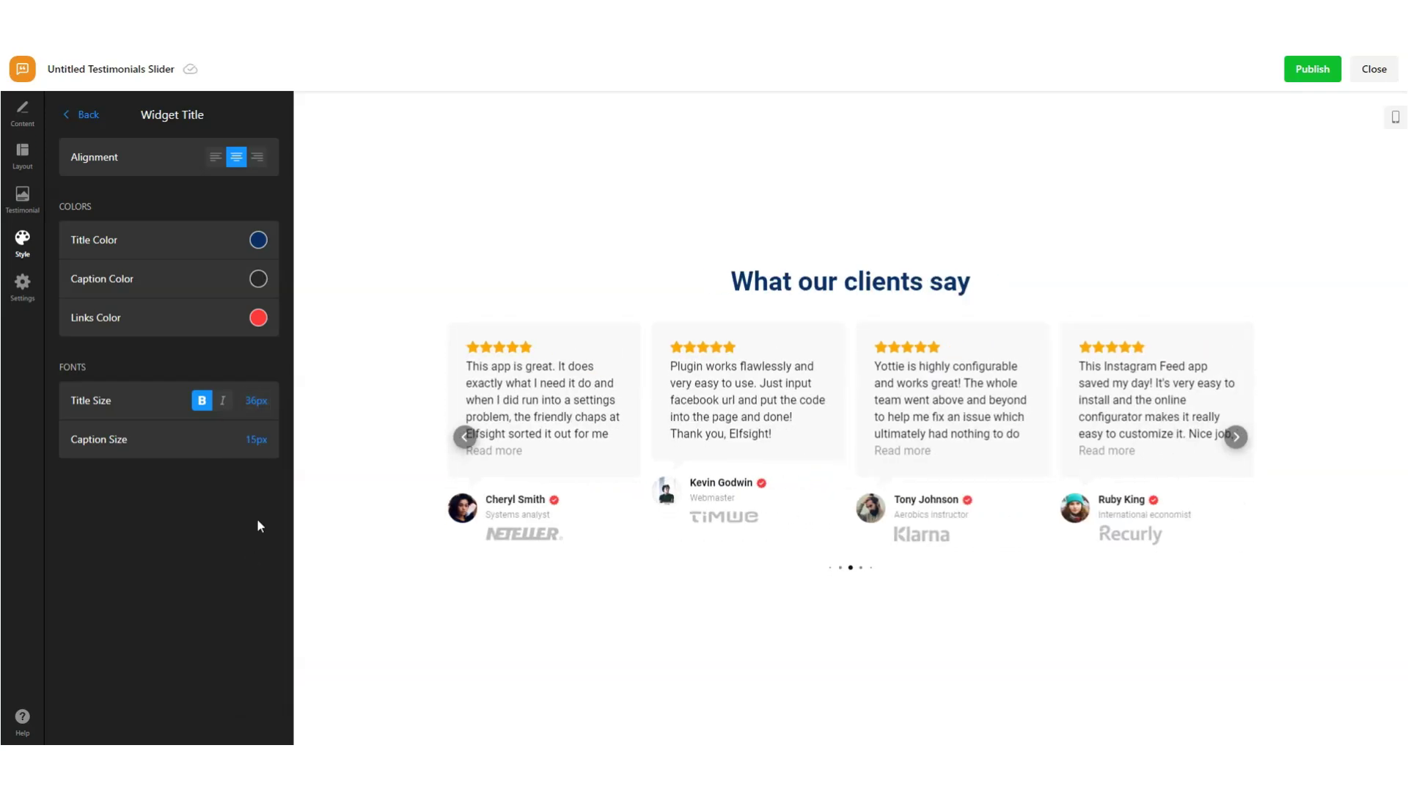
Look over the widget title's caption size choices and the color palette for the rating stars
left_click(251, 438)
left_click(209, 515)
left_click(82, 115)
left_click(93, 484)
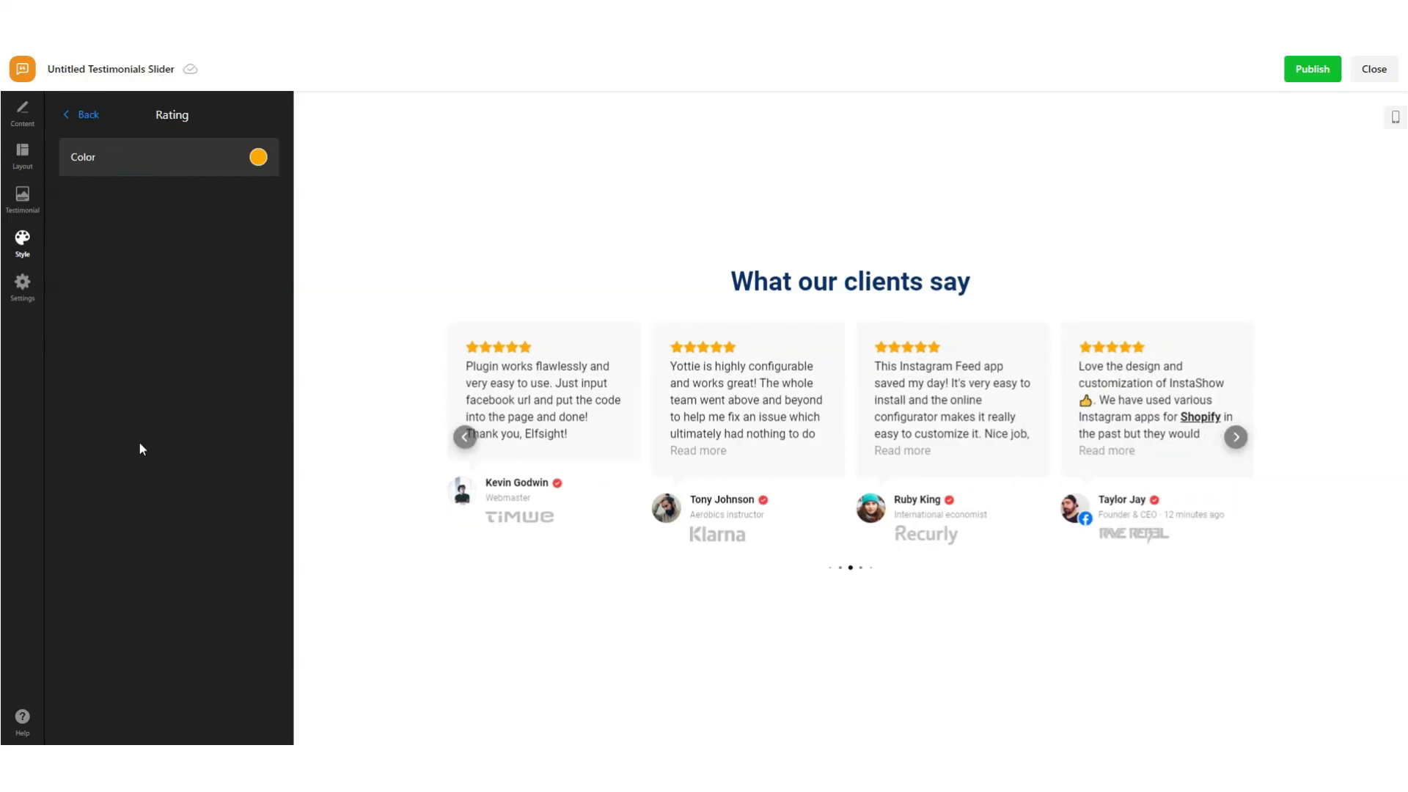
left_click(259, 159)
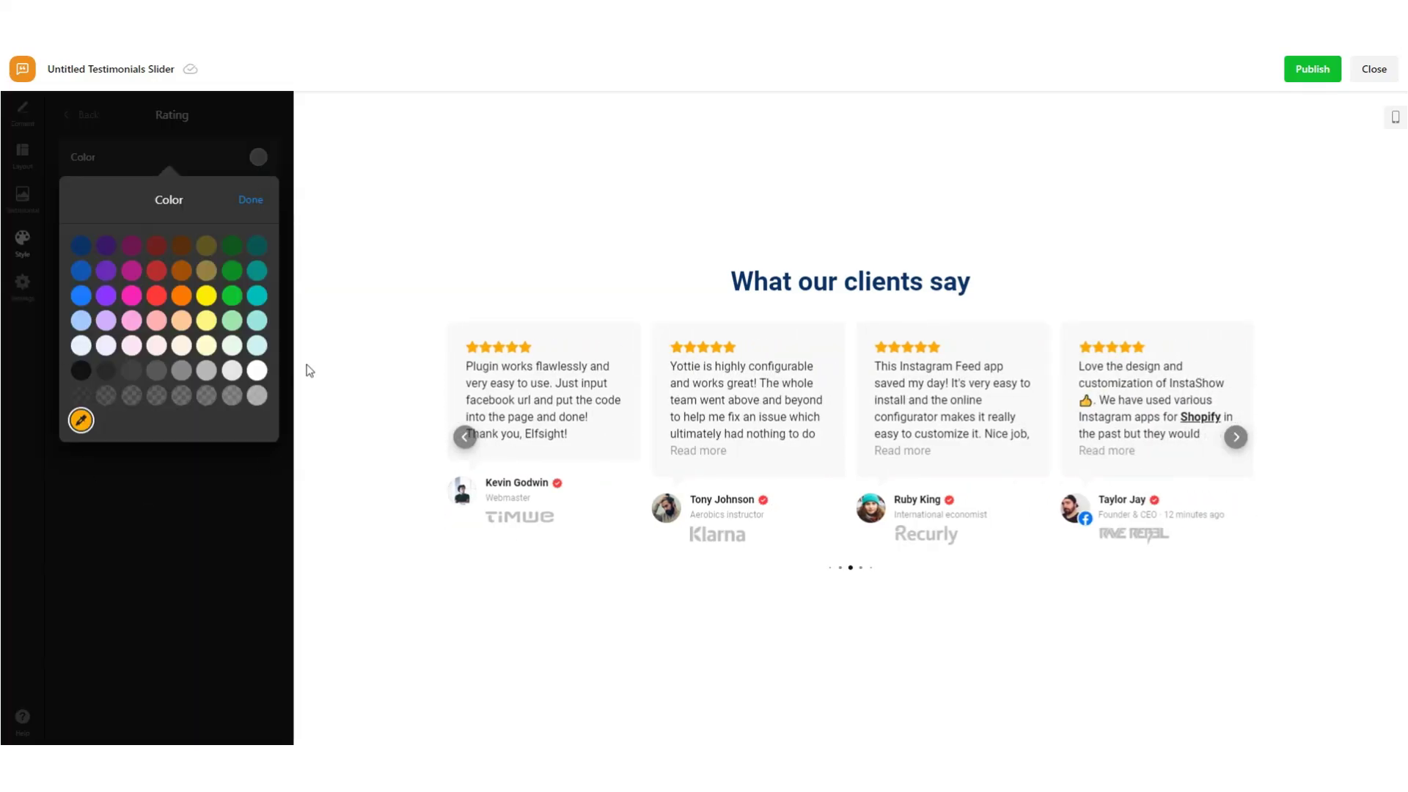
left_click(268, 199)
left_click(87, 115)
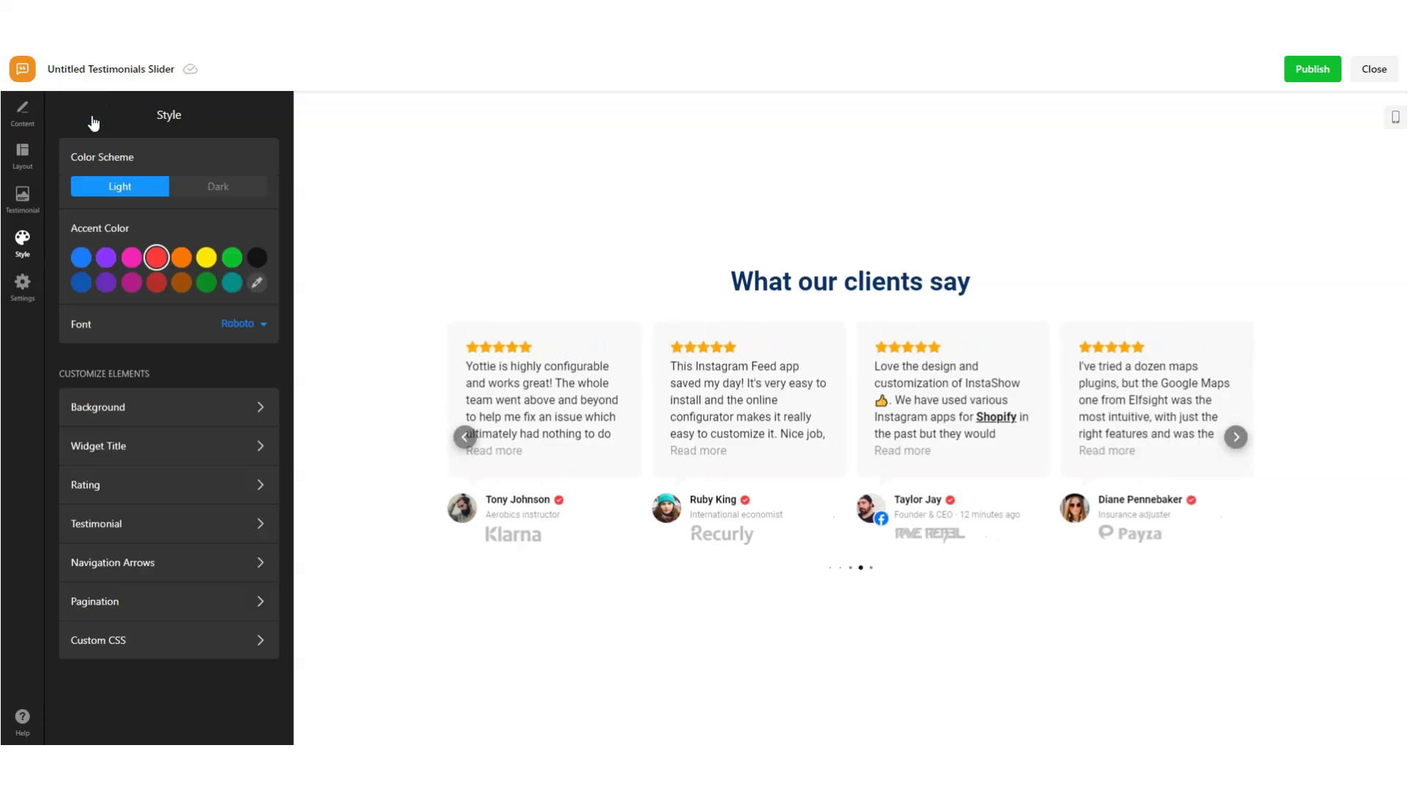
Try the Extra Large and Small rating sizes in the testimonial style, and restore the size to Medium
left_click(147, 539)
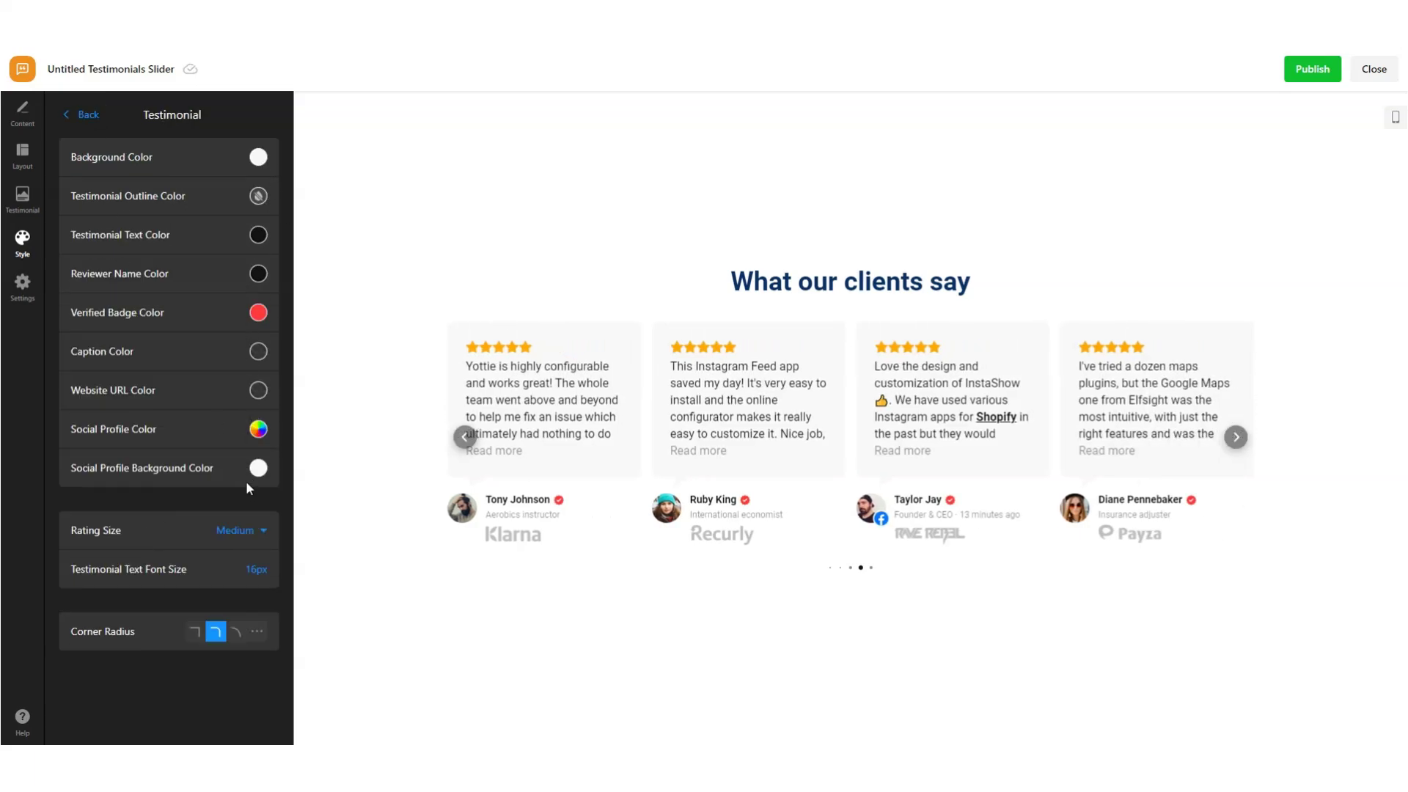
left_click(261, 539)
left_click(231, 634)
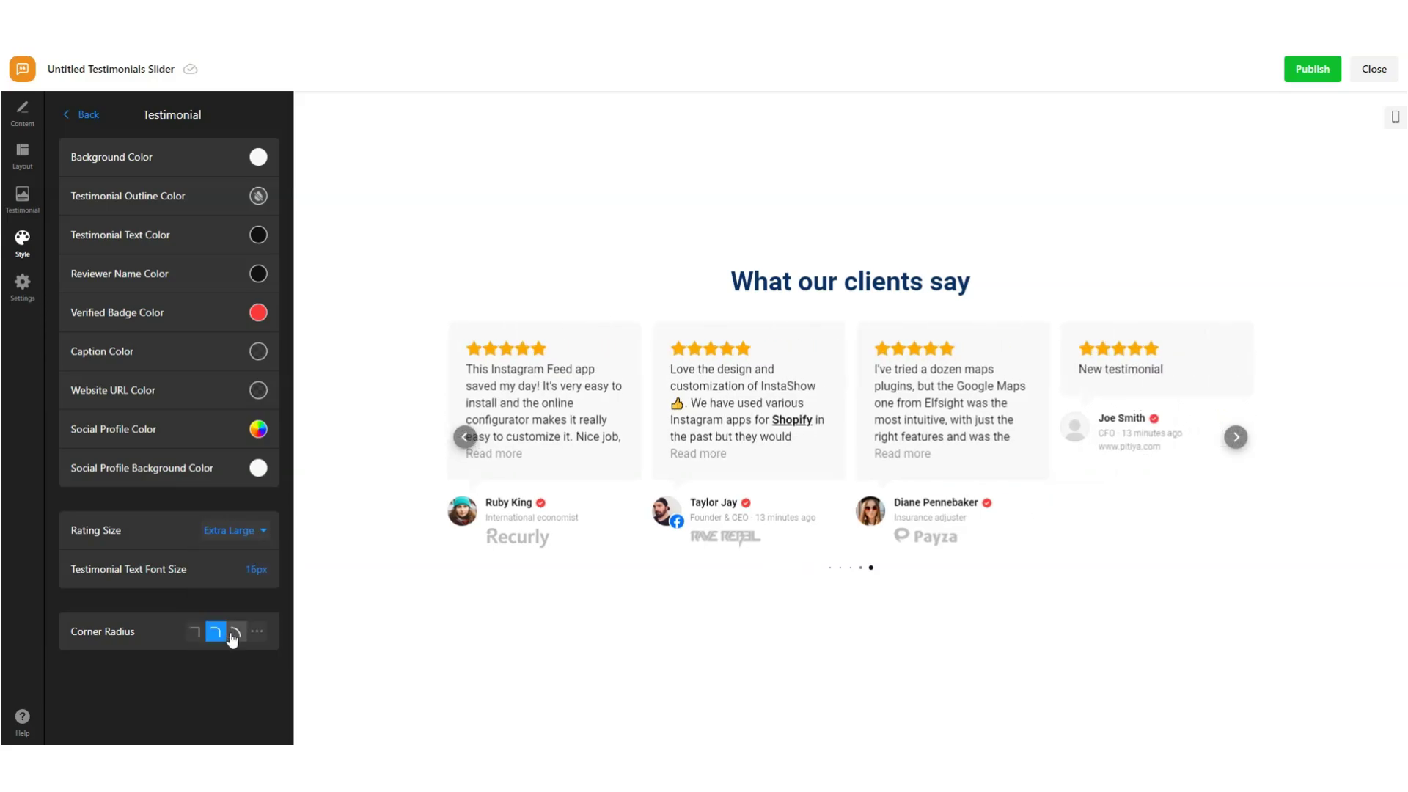
left_click(257, 545)
left_click(220, 564)
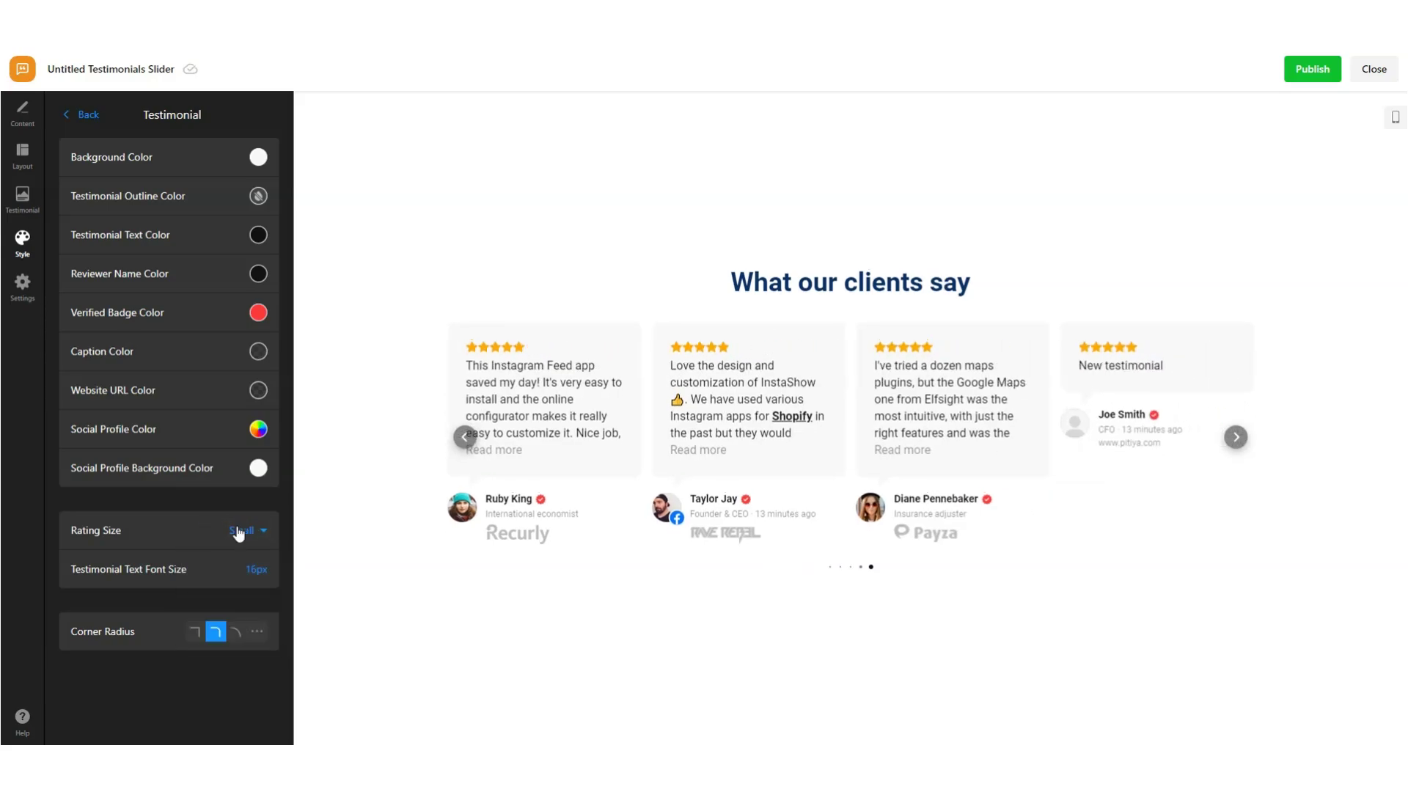
left_click(239, 533)
left_click(242, 584)
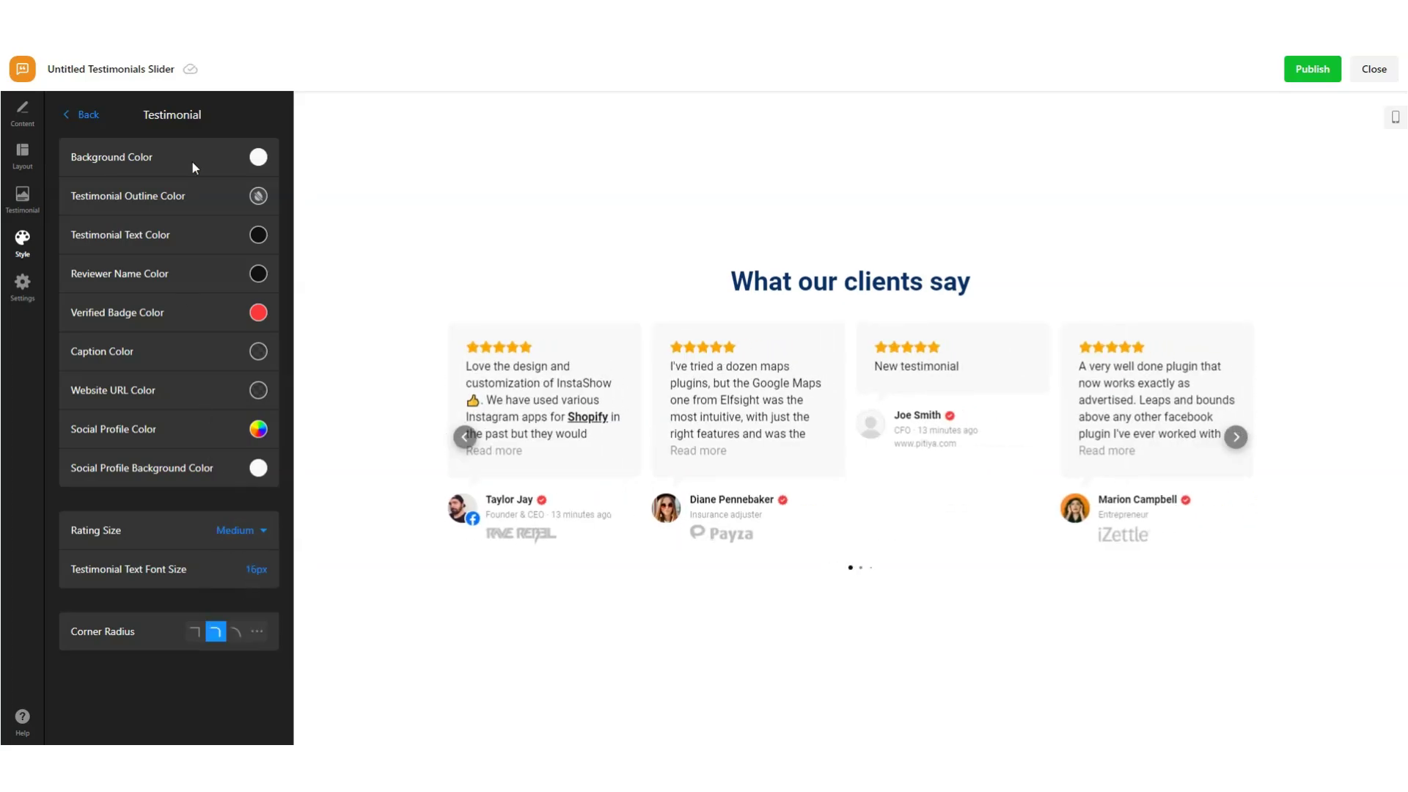
left_click(89, 117)
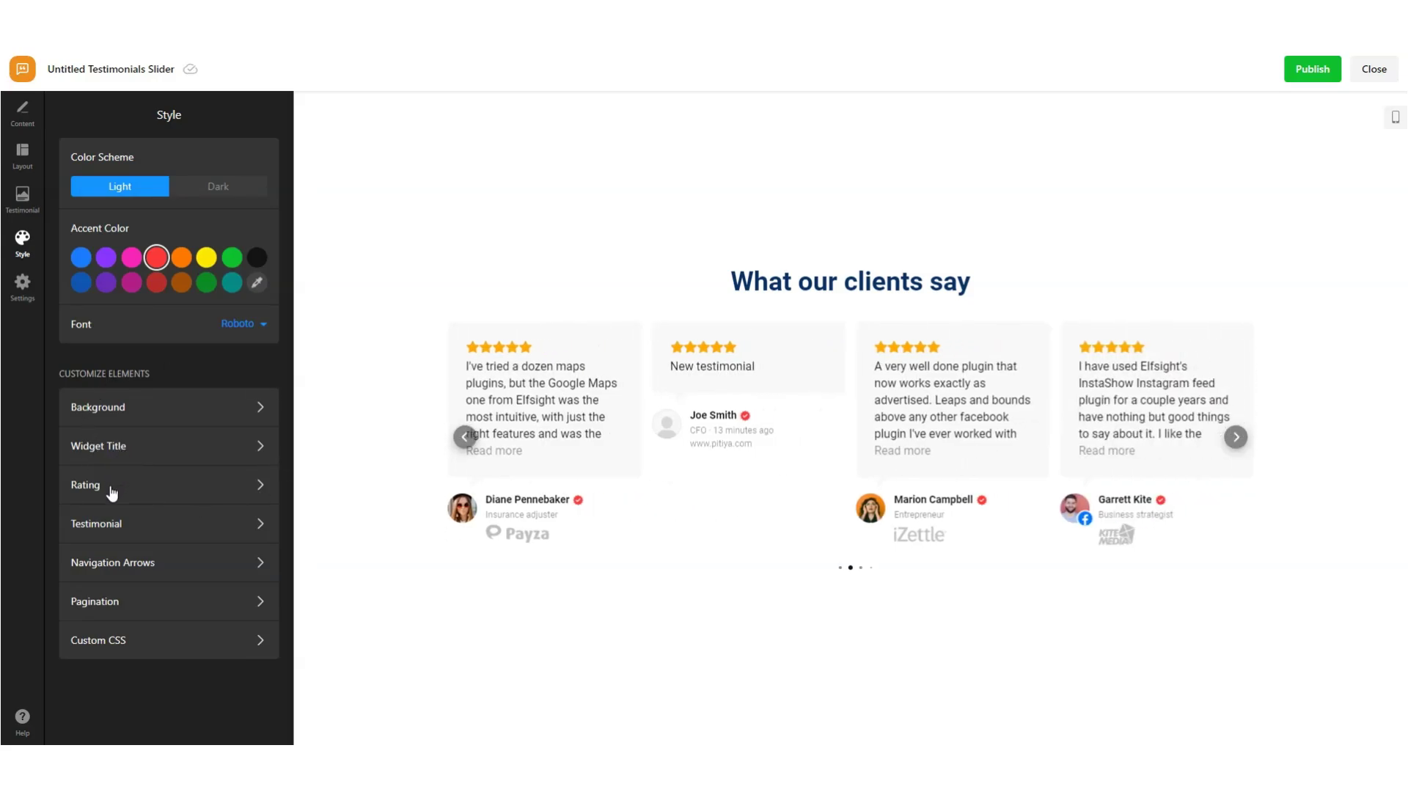
Try a rounder corner radius on the testimonial cards, and restore the slightly rounded option
left_click(115, 525)
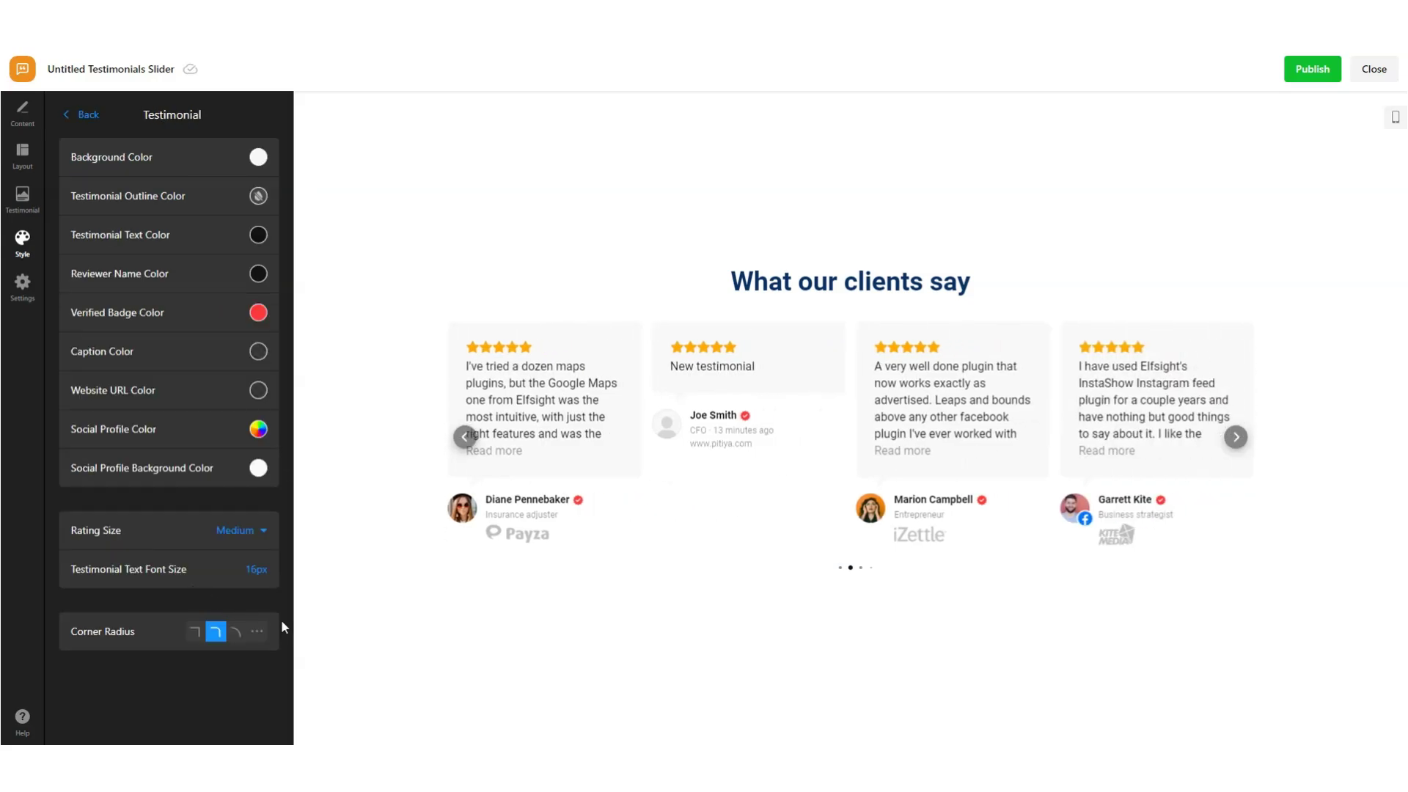
left_click(237, 636)
left_click(214, 637)
left_click(85, 115)
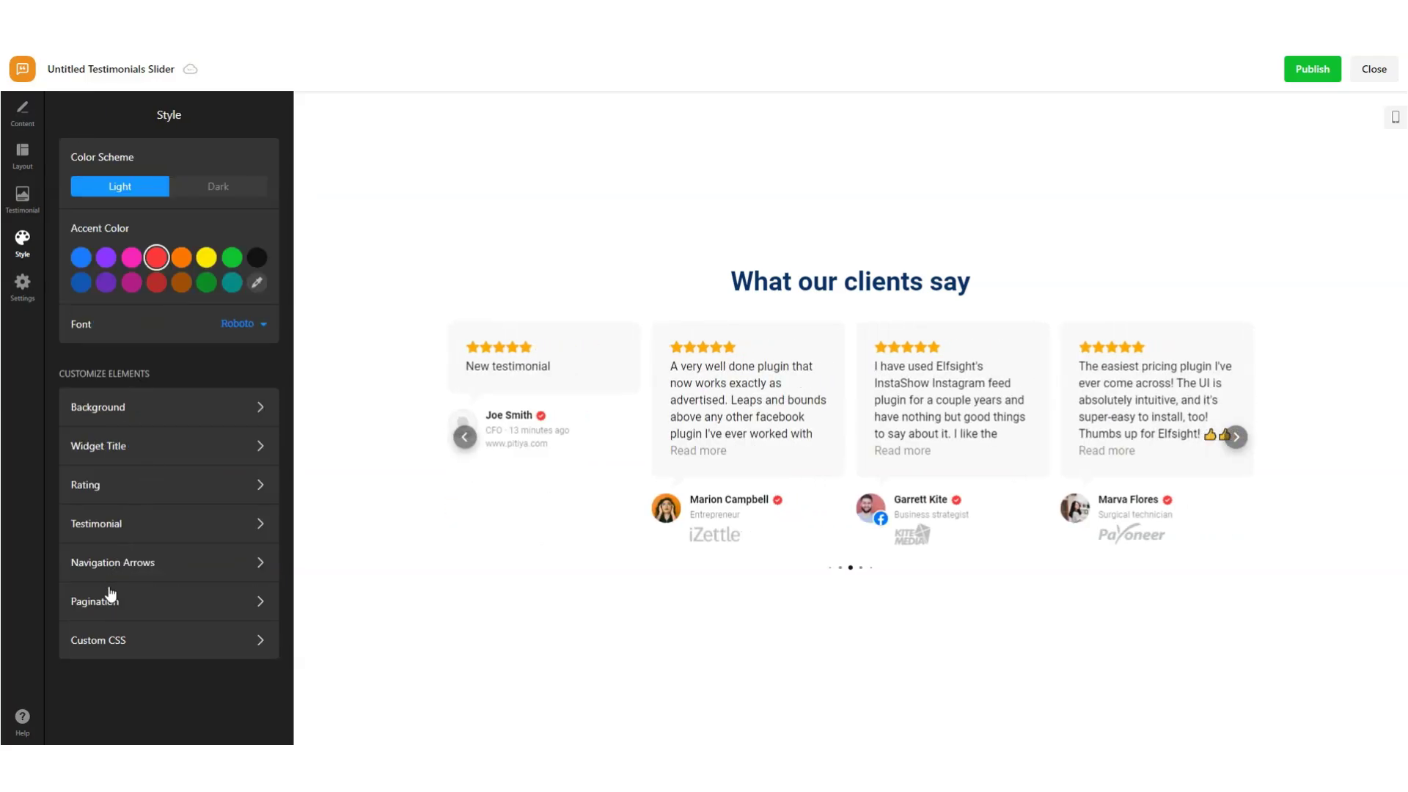
Examine the navigation arrow color and size settings, and test the previous arrow in the carousel
left_click(132, 566)
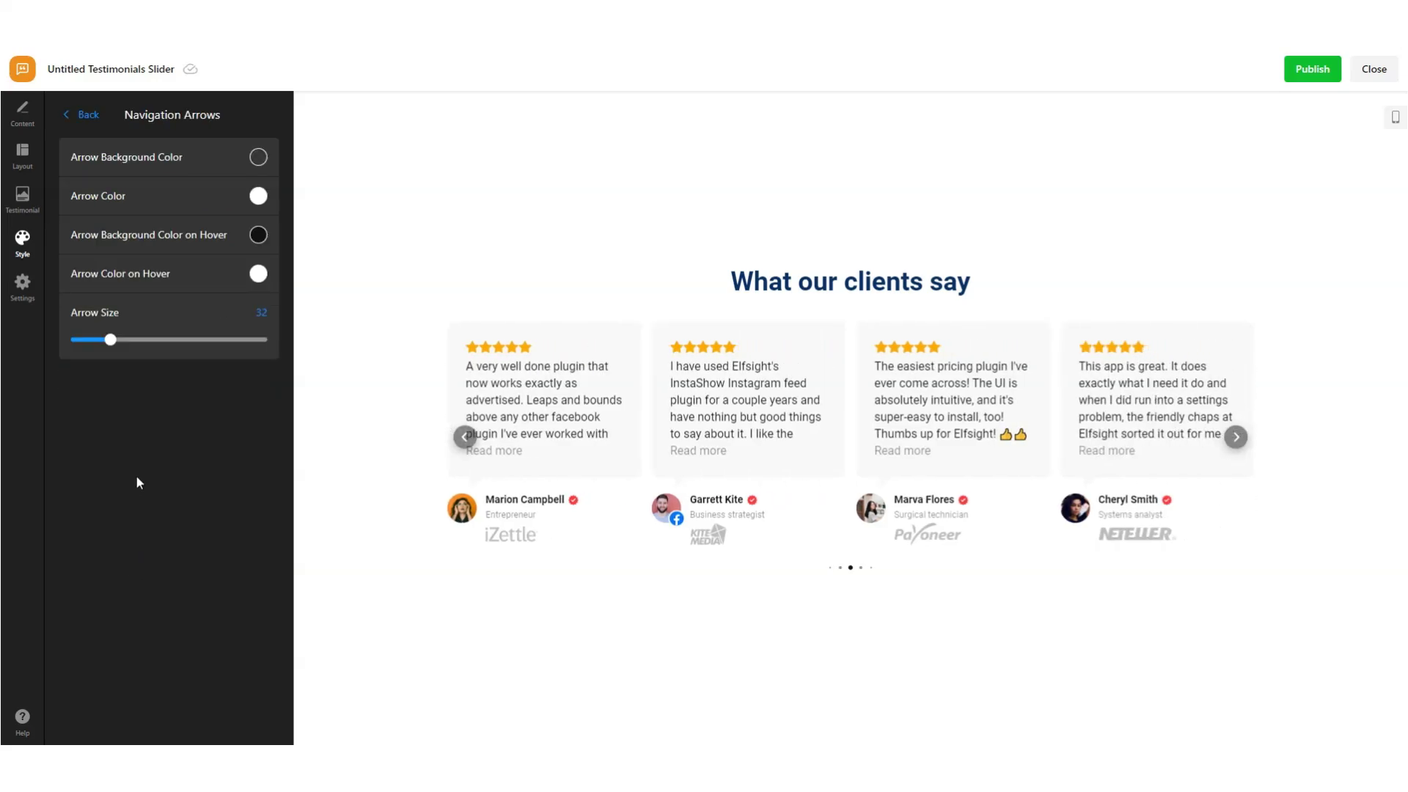
mouse_move(110, 339)
left_mouse_down()
mouse_move(193, 337)
mouse_move(95, 337)
mouse_move(110, 338)
left_mouse_up()
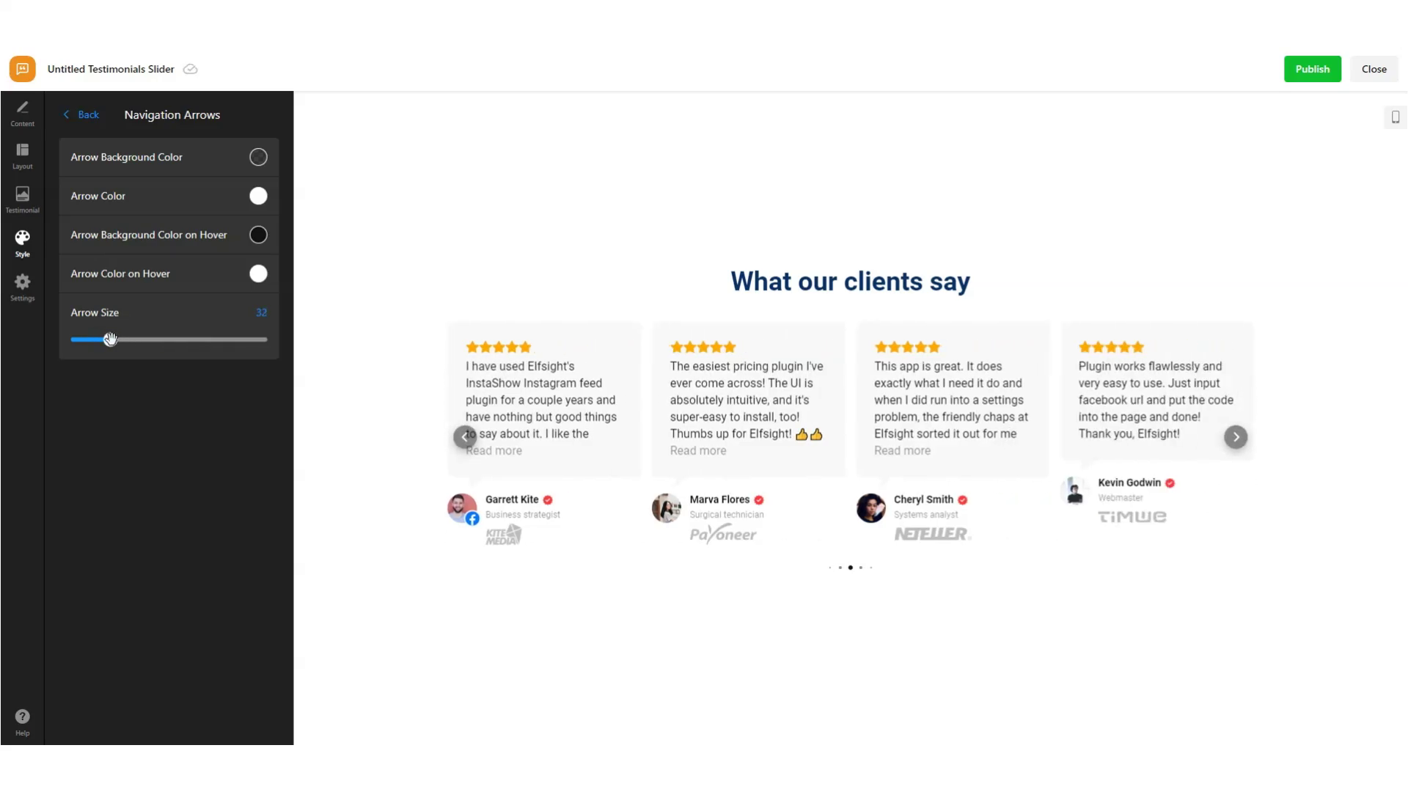
left_click(465, 437)
left_click(81, 116)
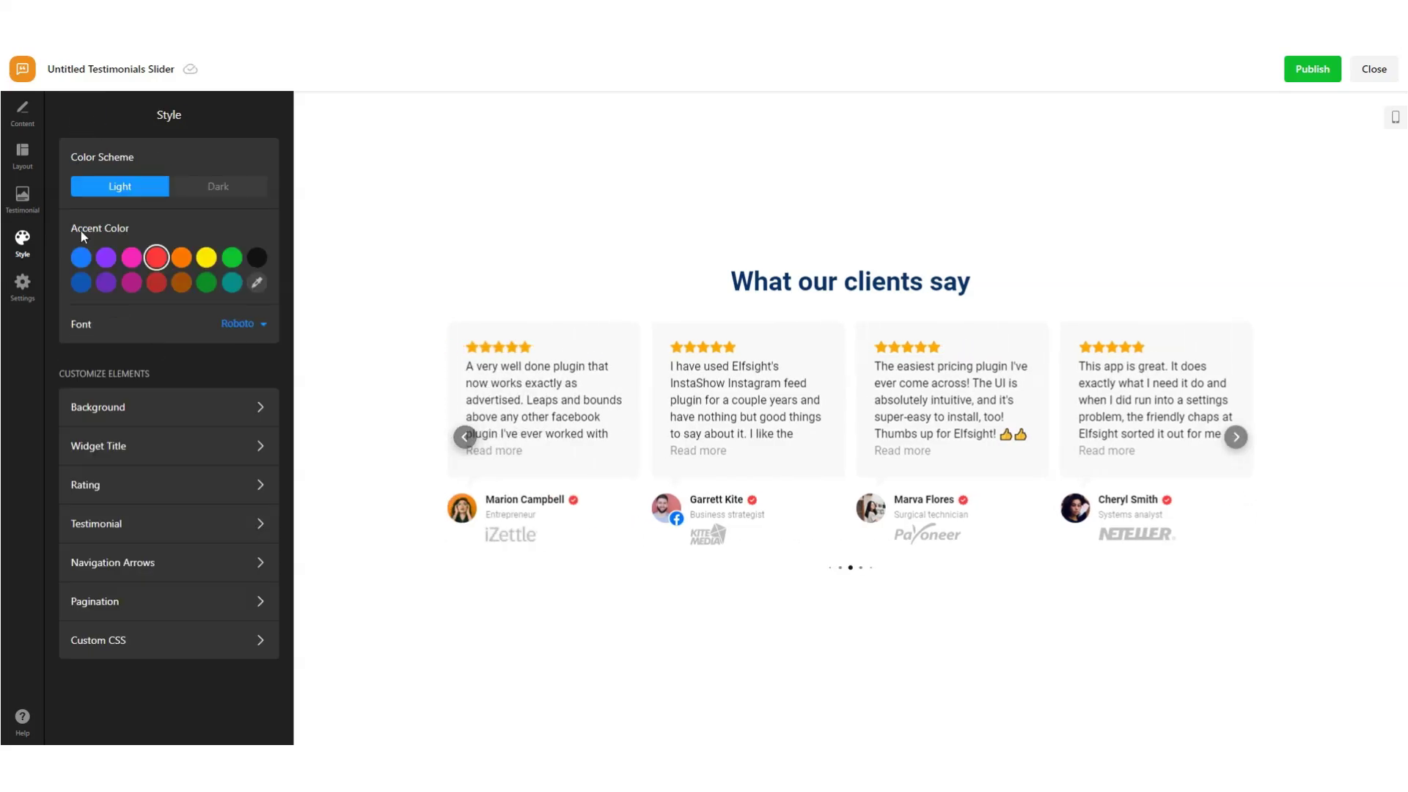
Examine the pagination color setting and the custom CSS editor
left_click(121, 598)
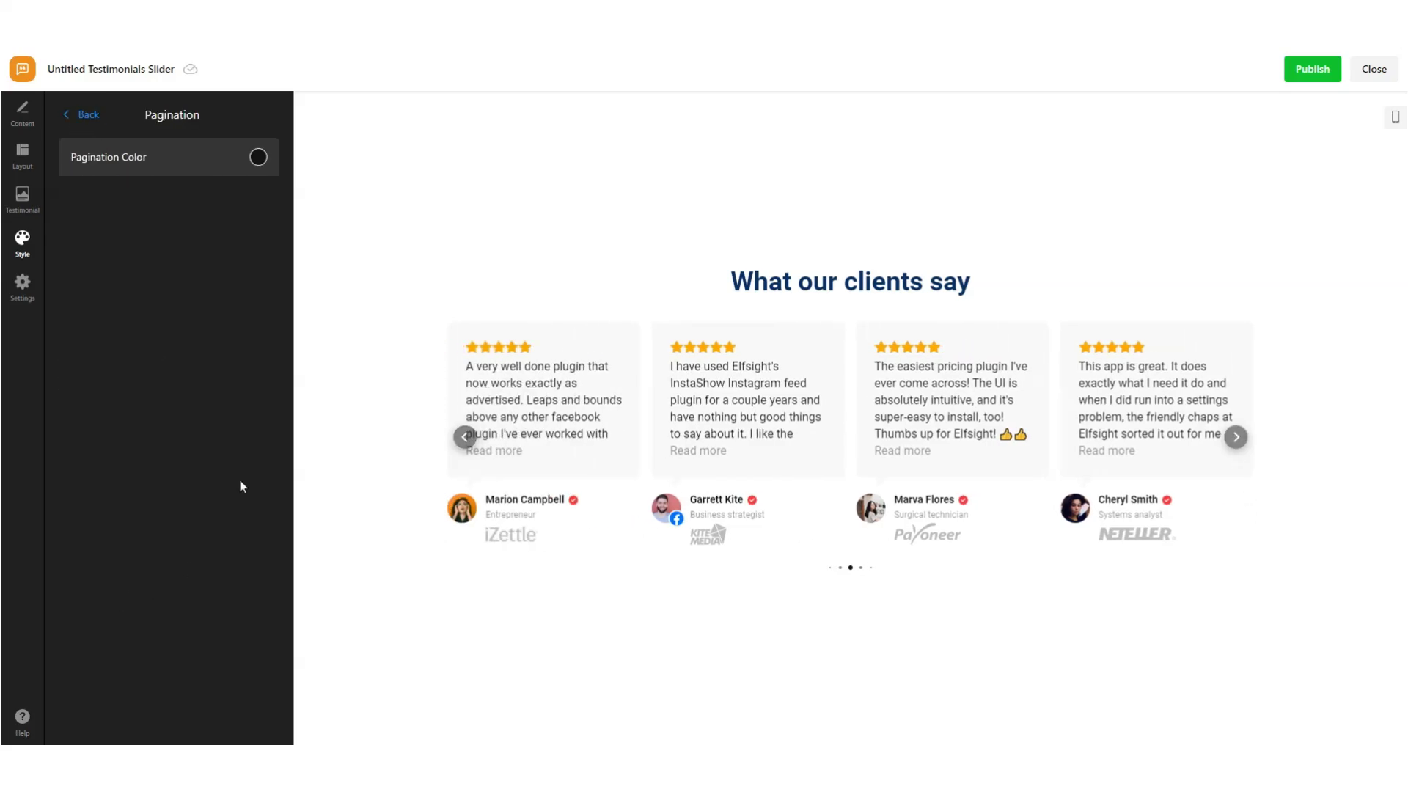
left_click(87, 115)
left_click(194, 642)
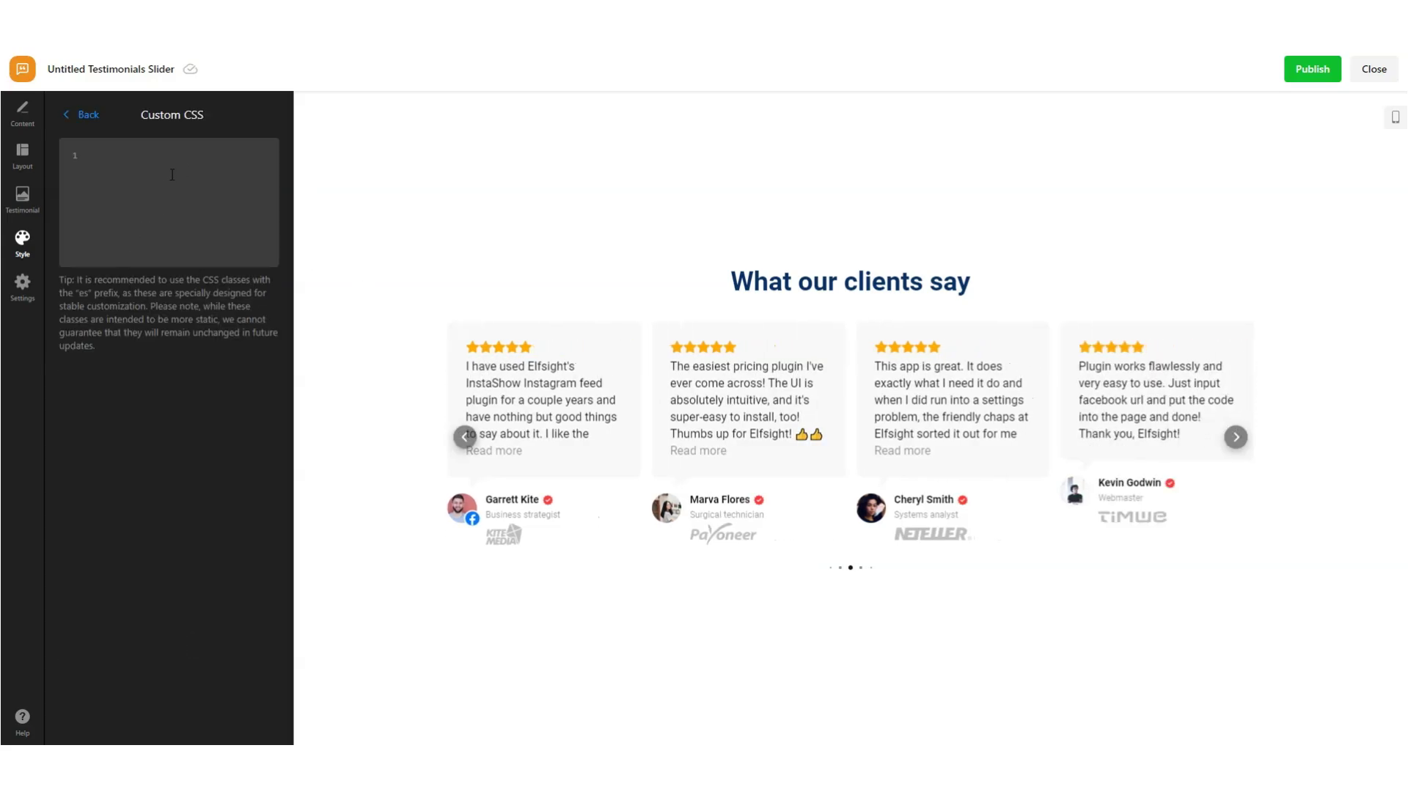
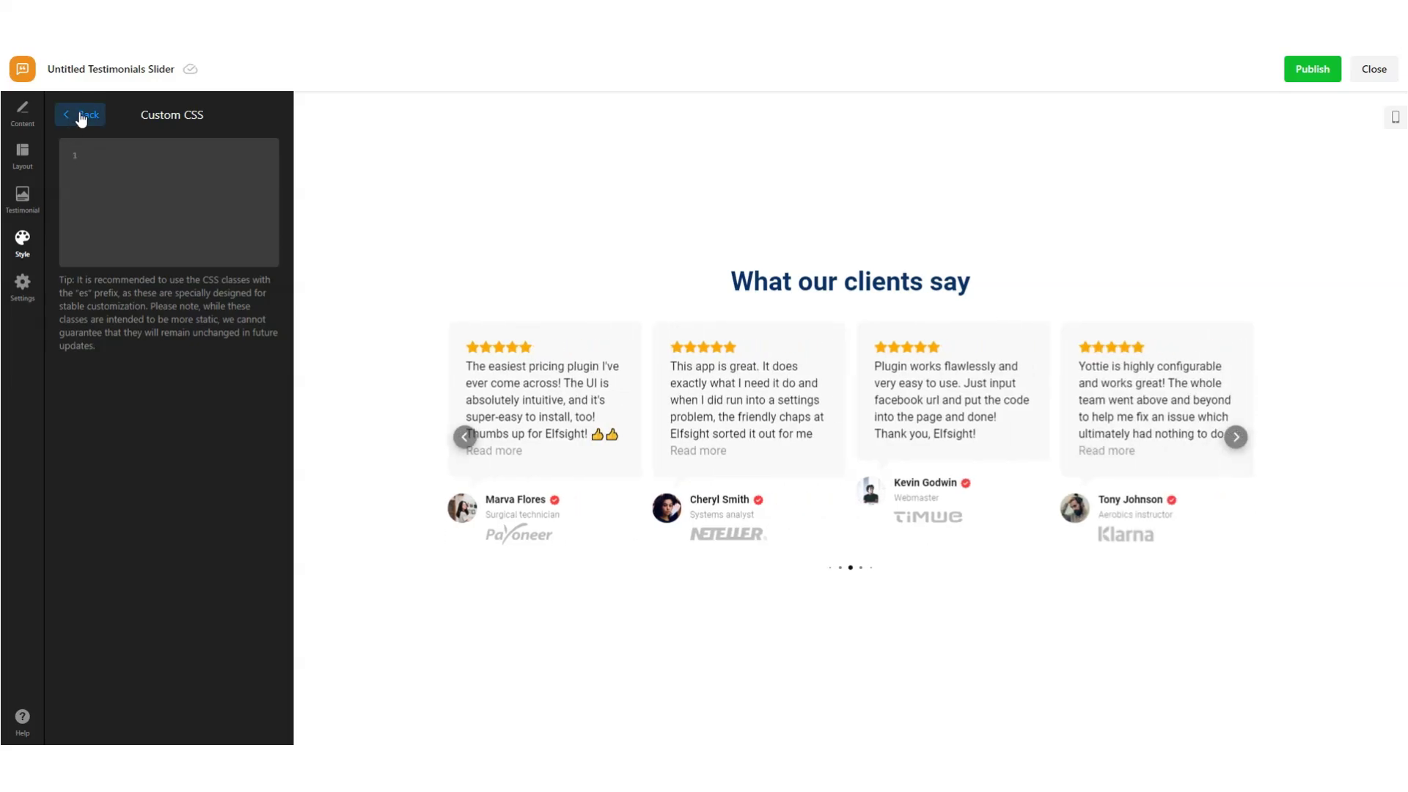
left_click(82, 118)
Try Japanese as the widget language in the settings, and check the verified badge tooltip in the preview
left_click(22, 286)
left_click(237, 164)
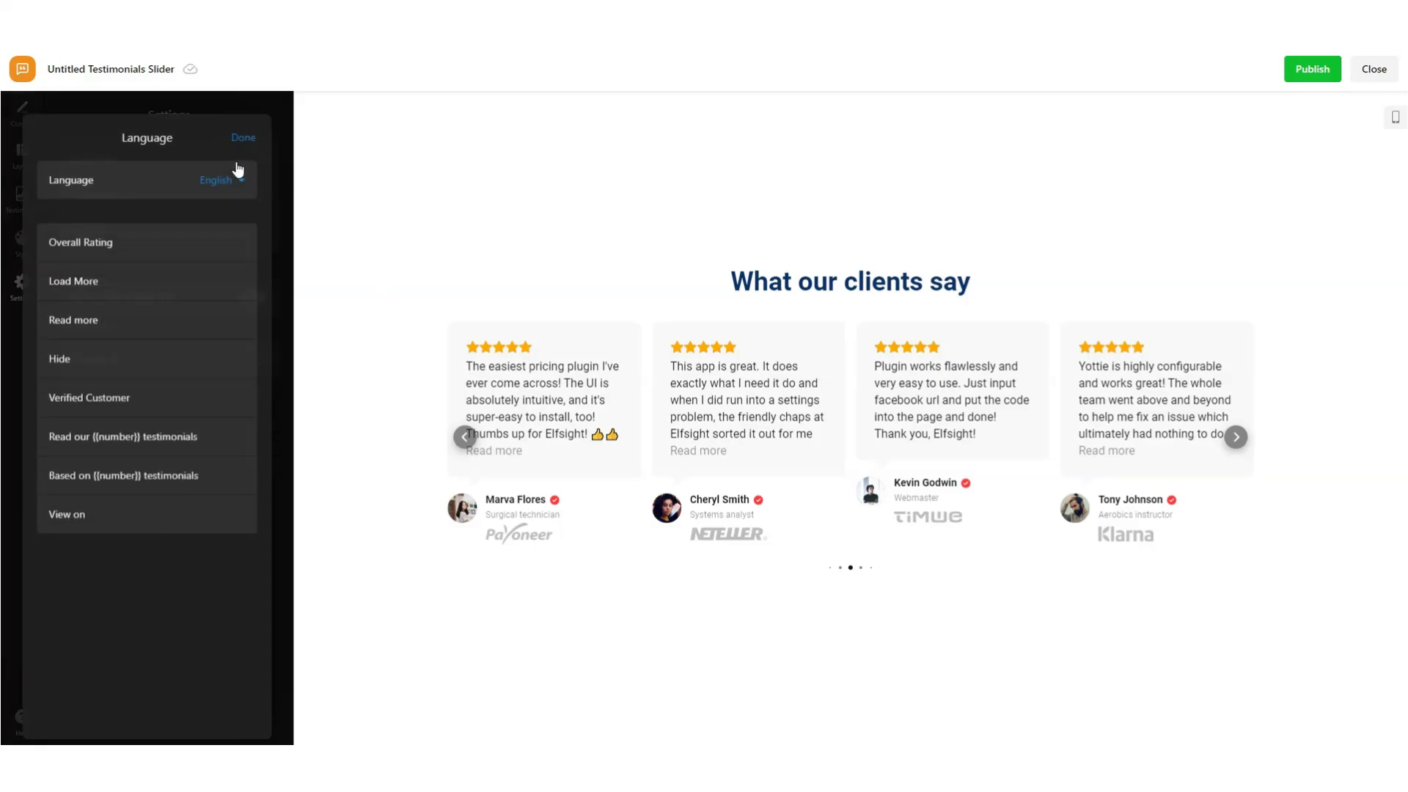
left_click(223, 173)
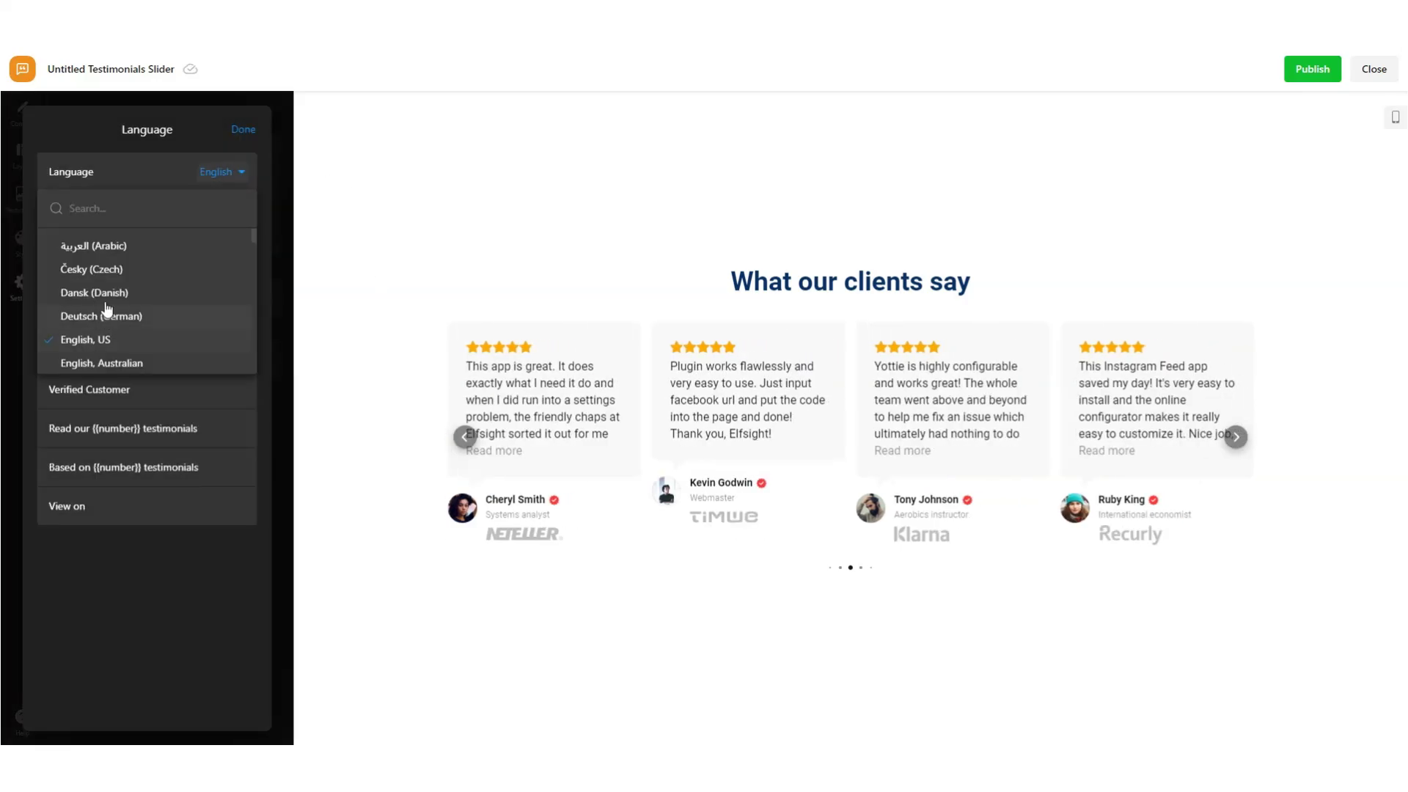
scroll(108, 311, "down", 3)
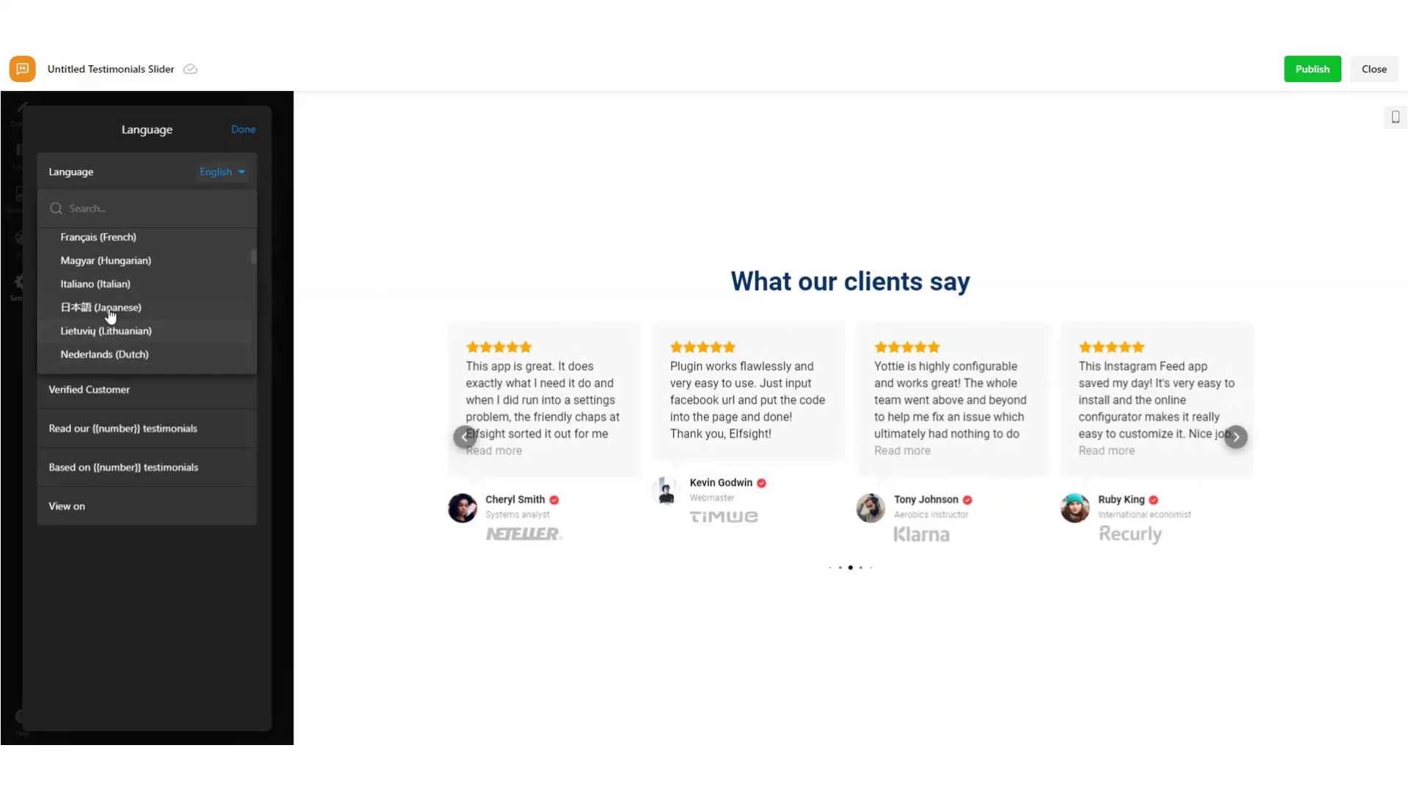
left_click(110, 309)
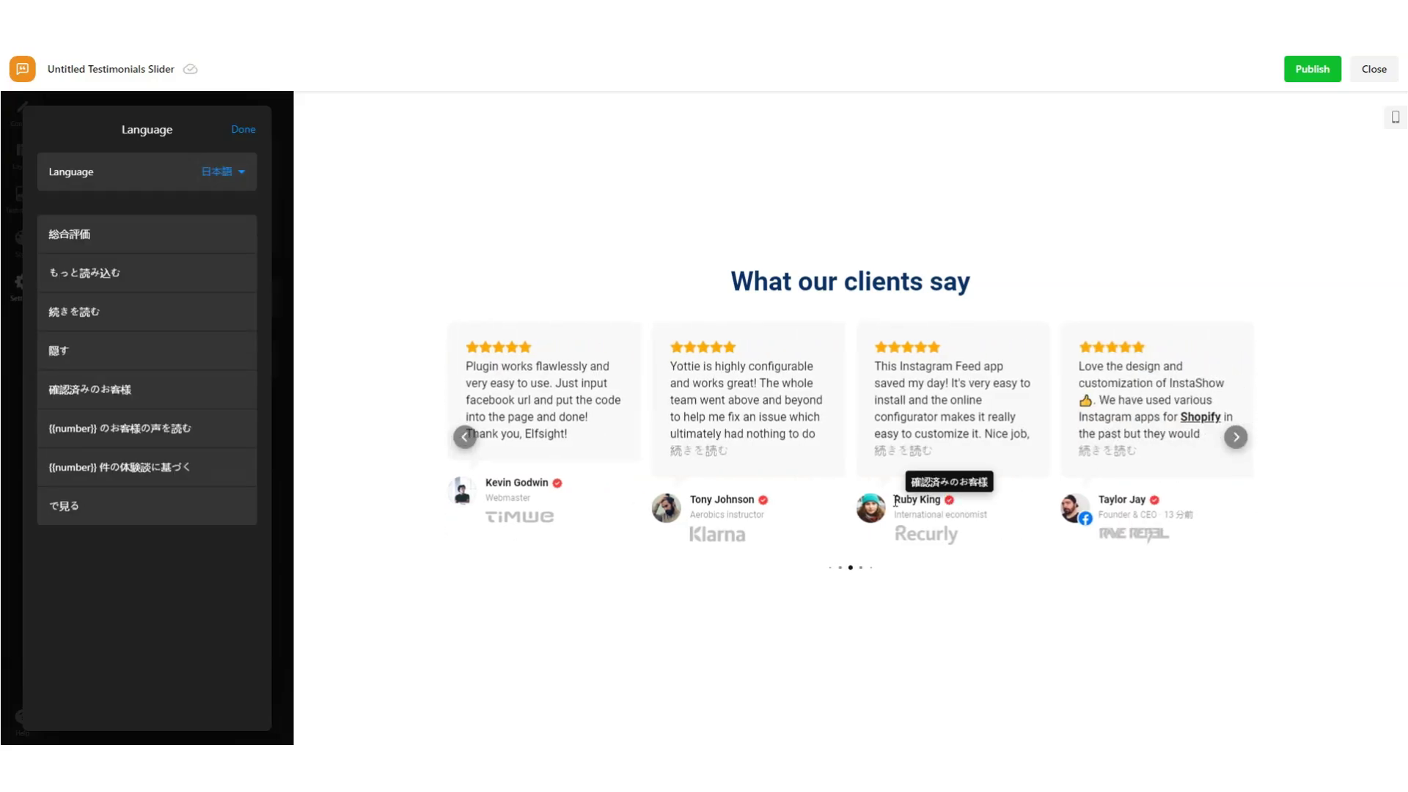
mouse_move(764, 505)
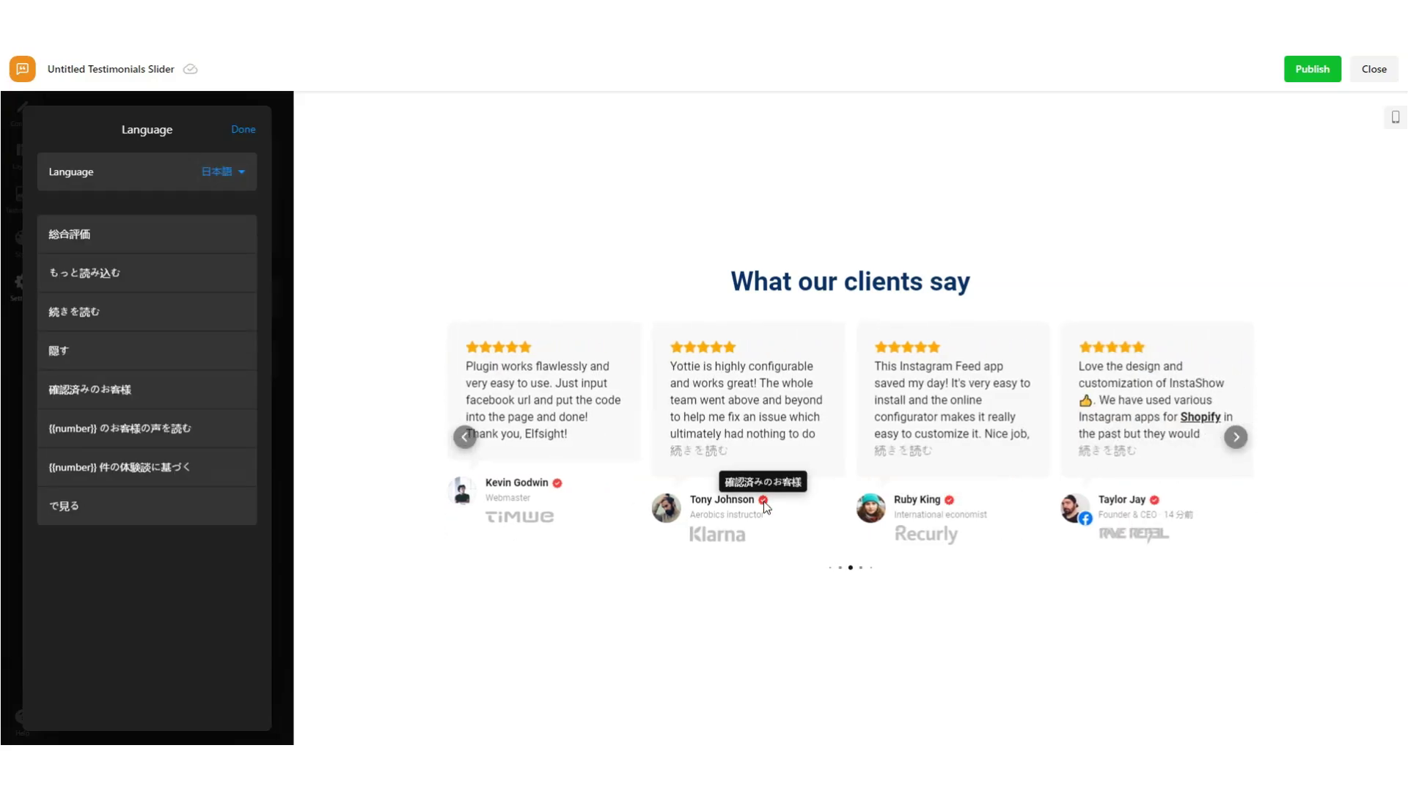
Set the widget language to Portuguese
left_click(217, 173)
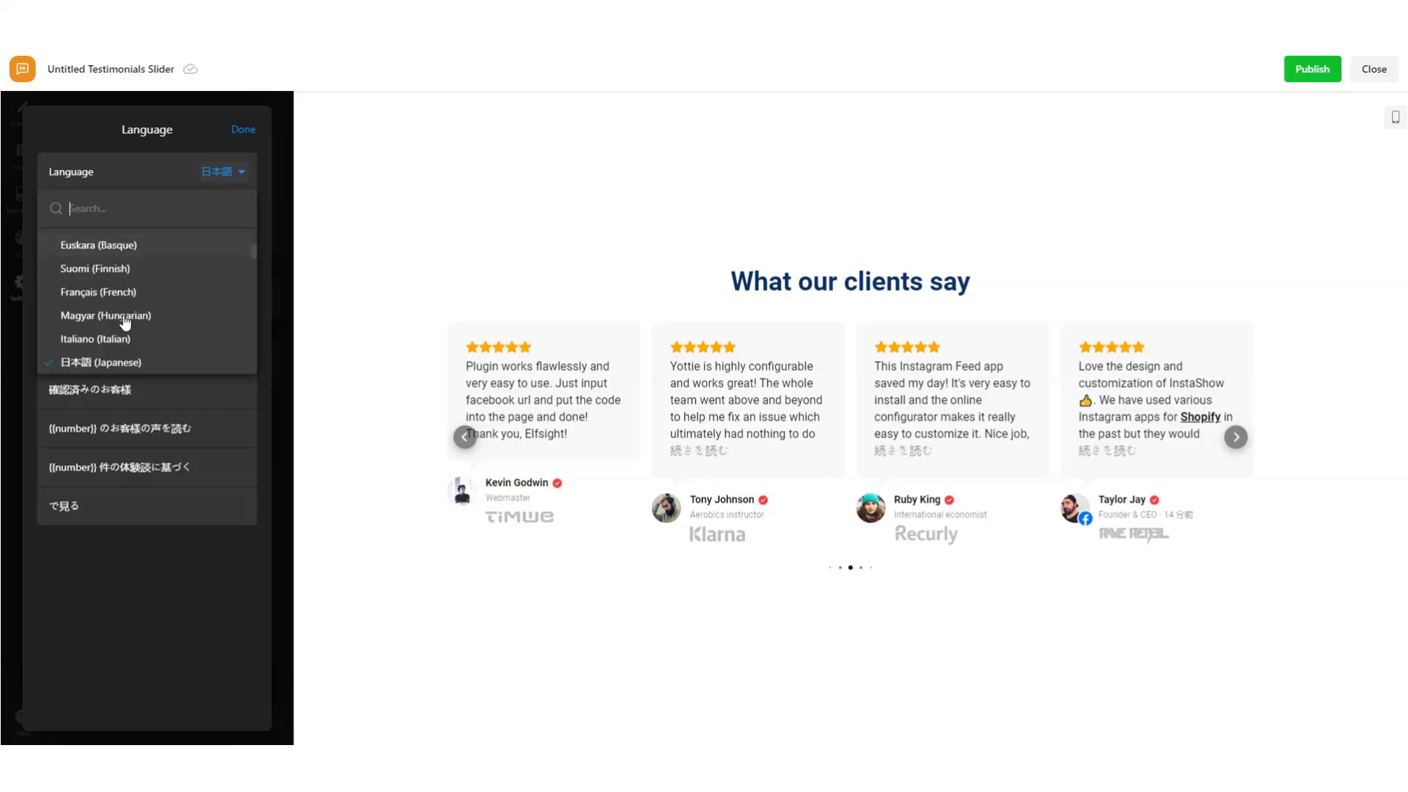
scroll(125, 322, "down", 3)
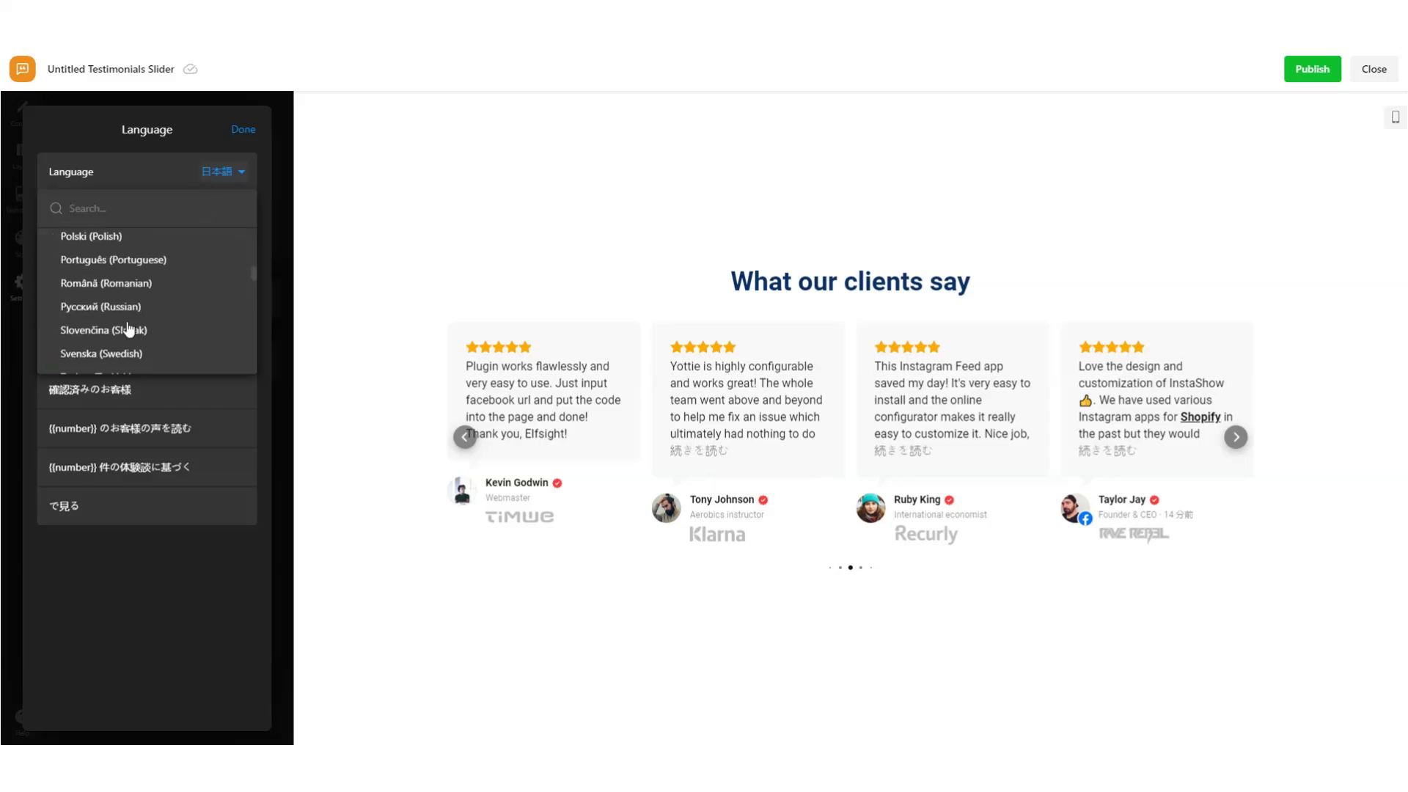
left_click(121, 266)
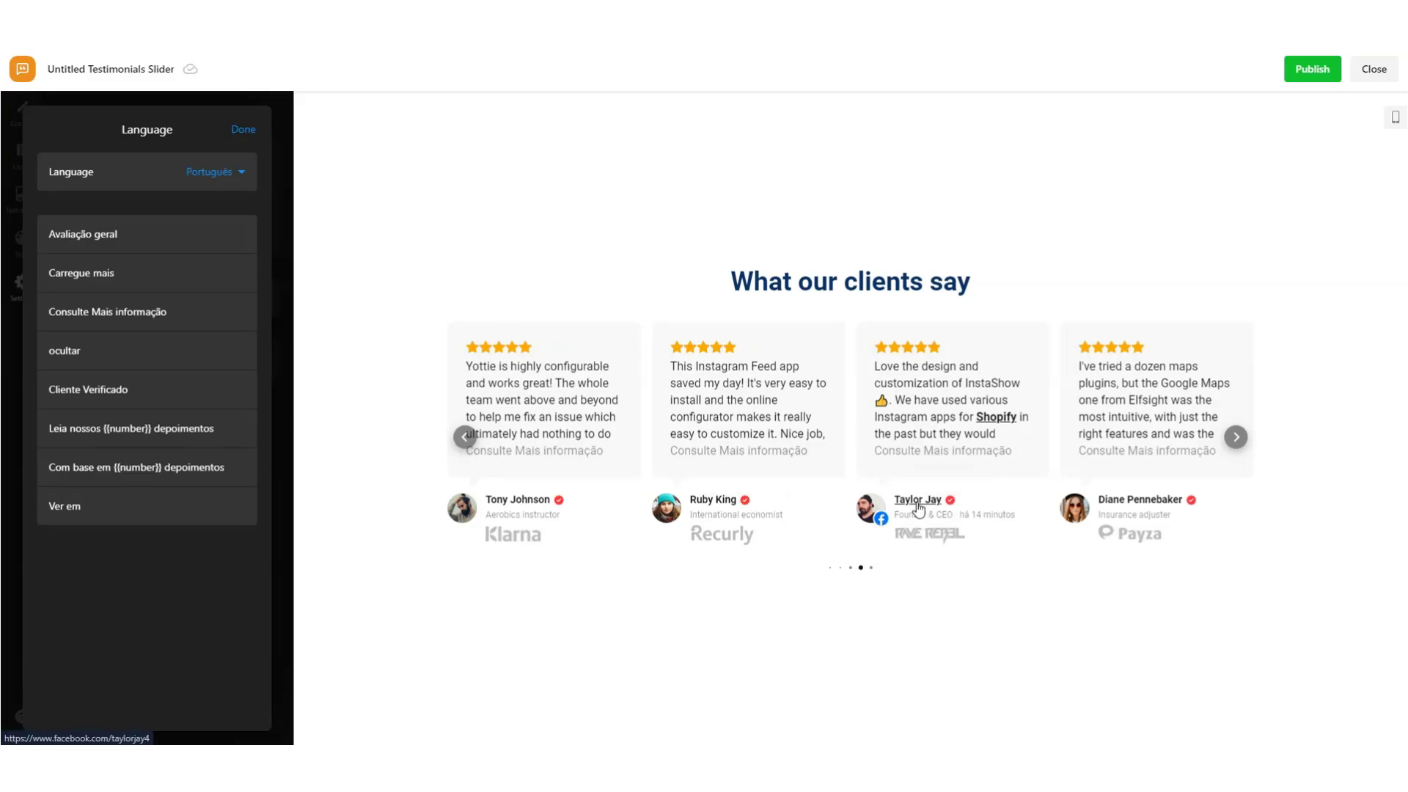
Set the widget language to English, US and close the language settings
left_click(214, 174)
scroll(108, 327, "up", 5)
scroll(94, 276, "down", 1)
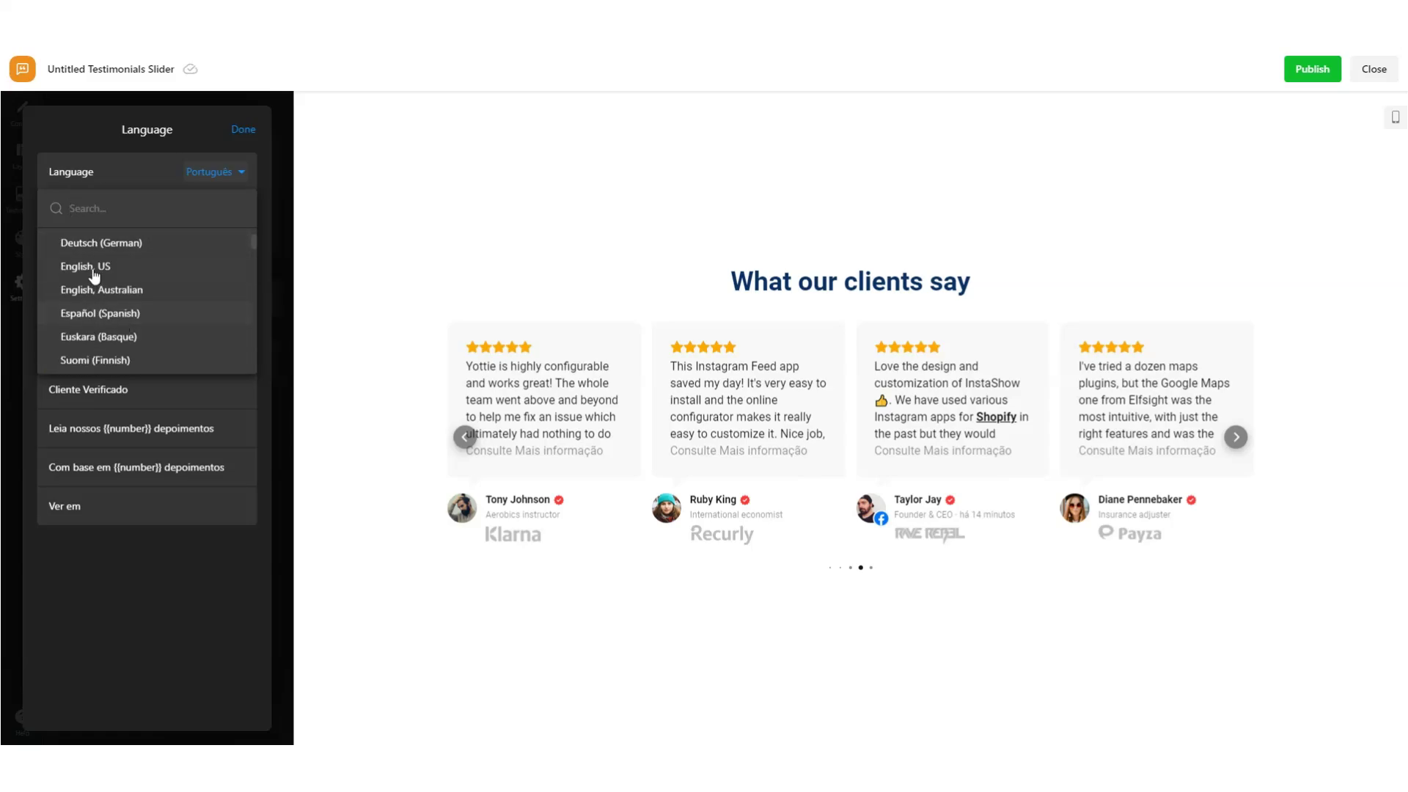
left_click(94, 271)
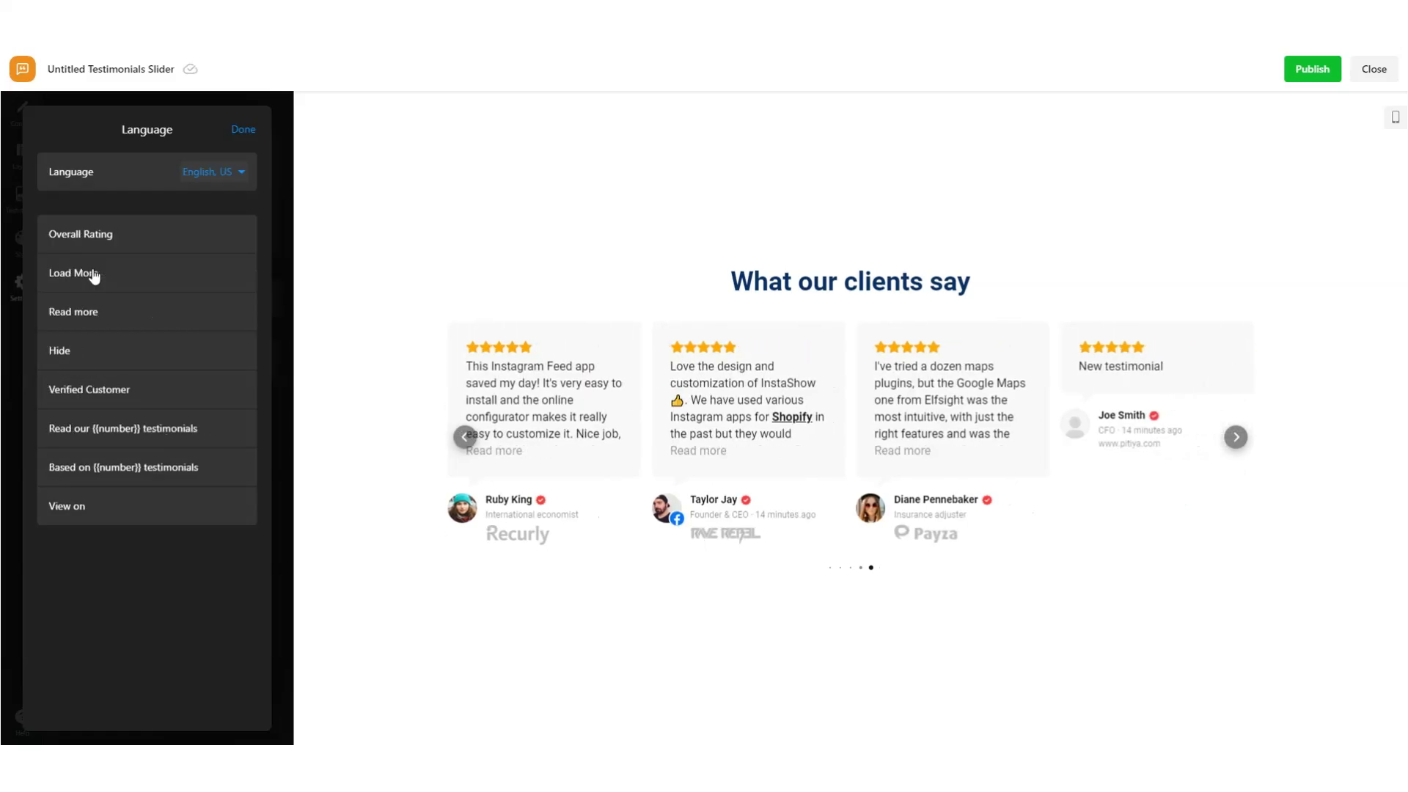
left_click(242, 130)
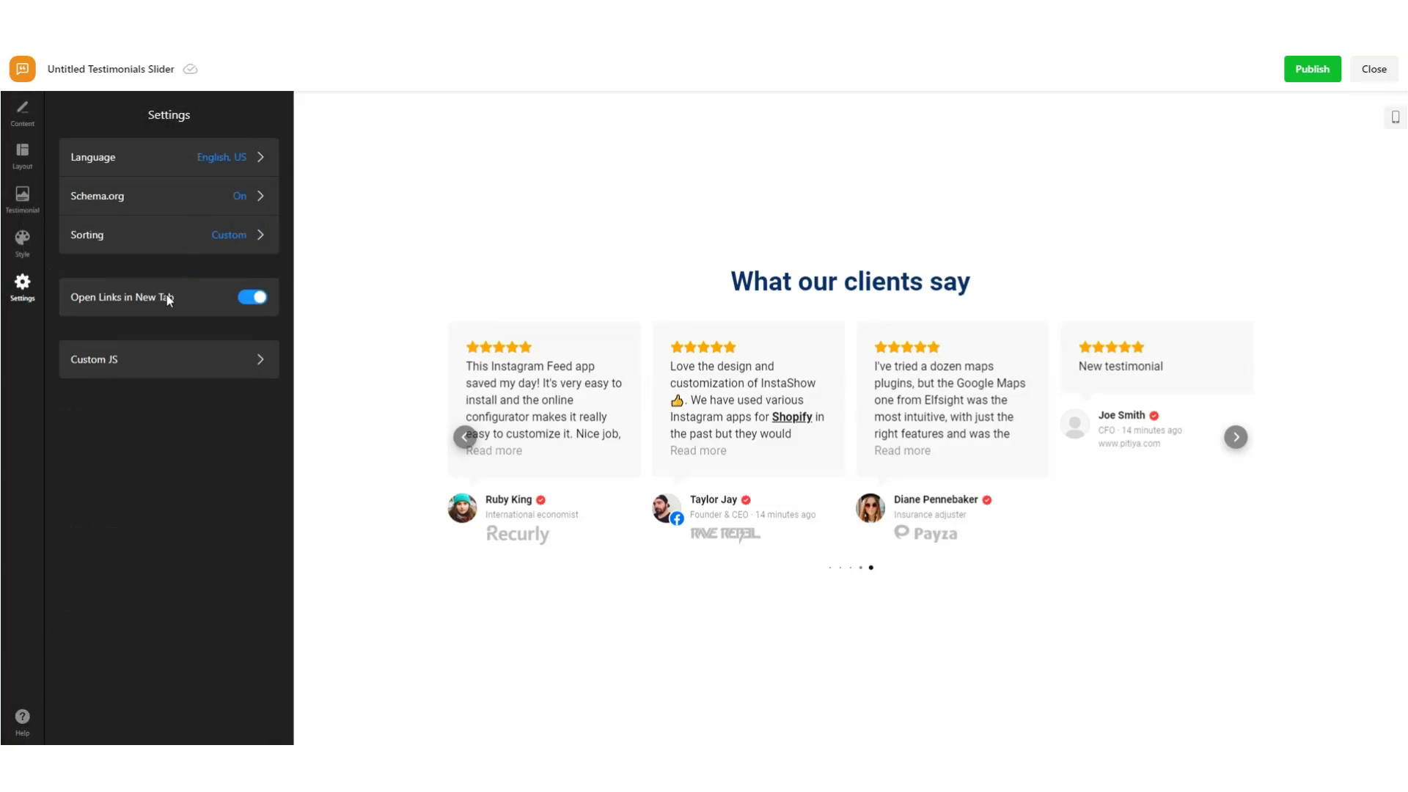
Examine the Schema.org markup setting, try its switch and leave the markup enabled
left_click(176, 196)
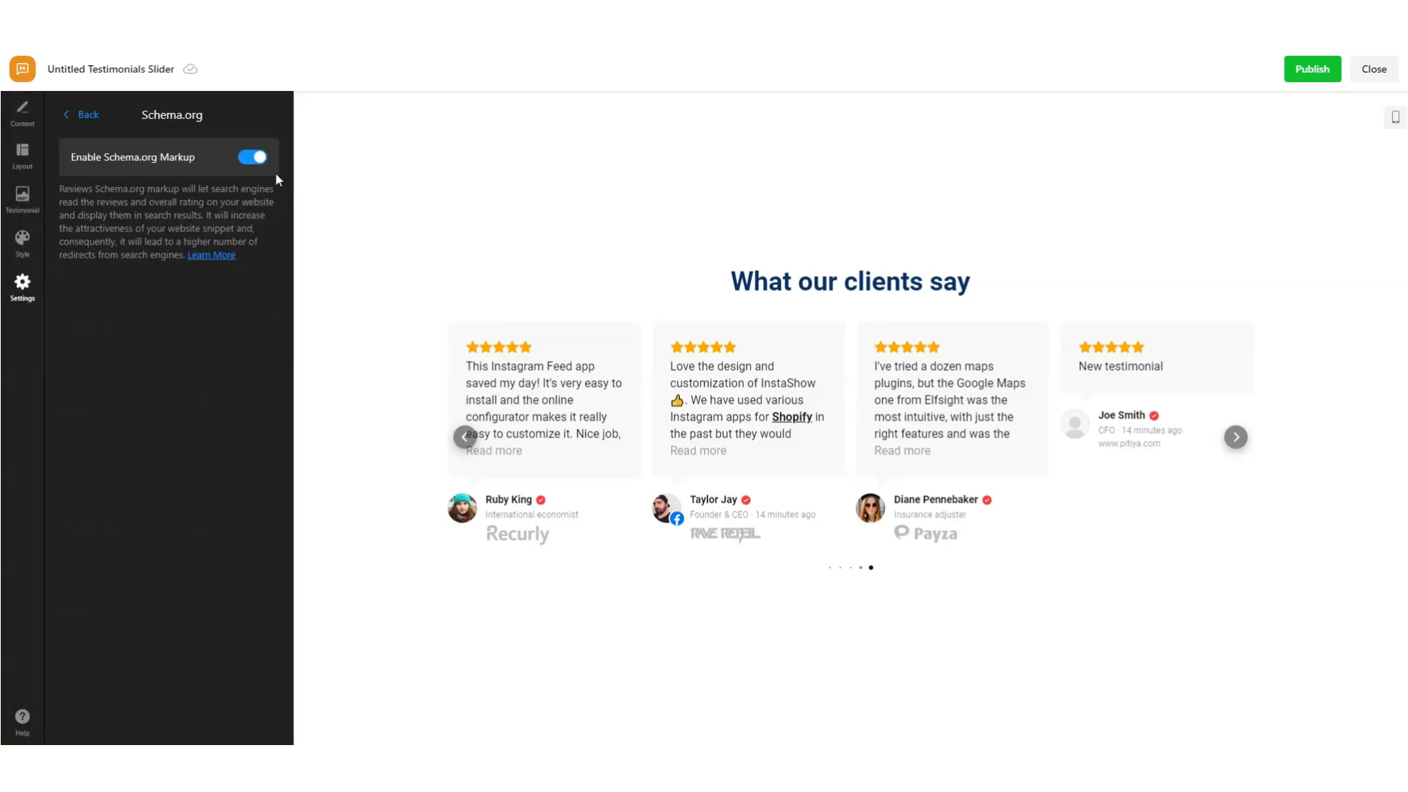
left_click(253, 157)
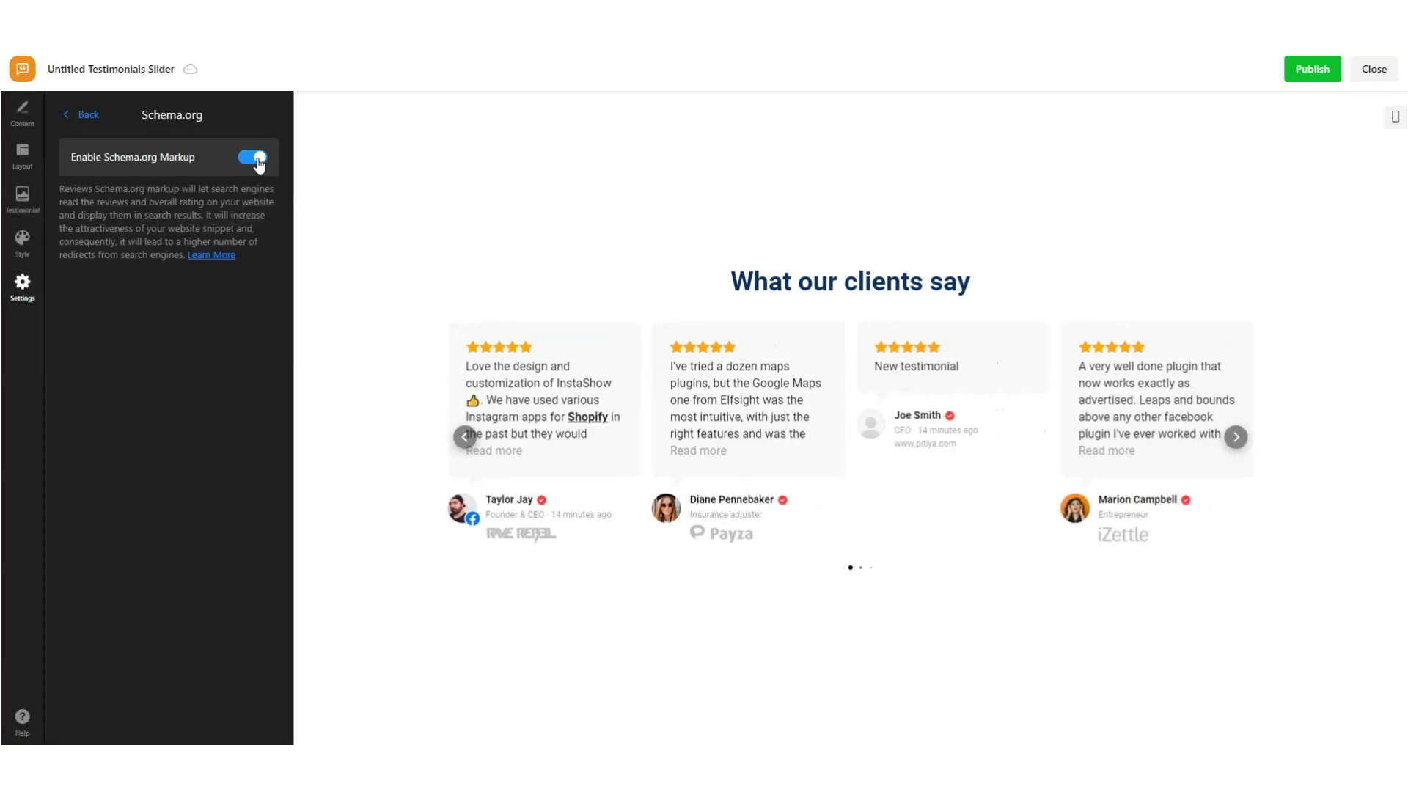
left_click(102, 125)
Try the Most recent first and Random testimonial sorting options, and restore Custom sorting
left_click(241, 239)
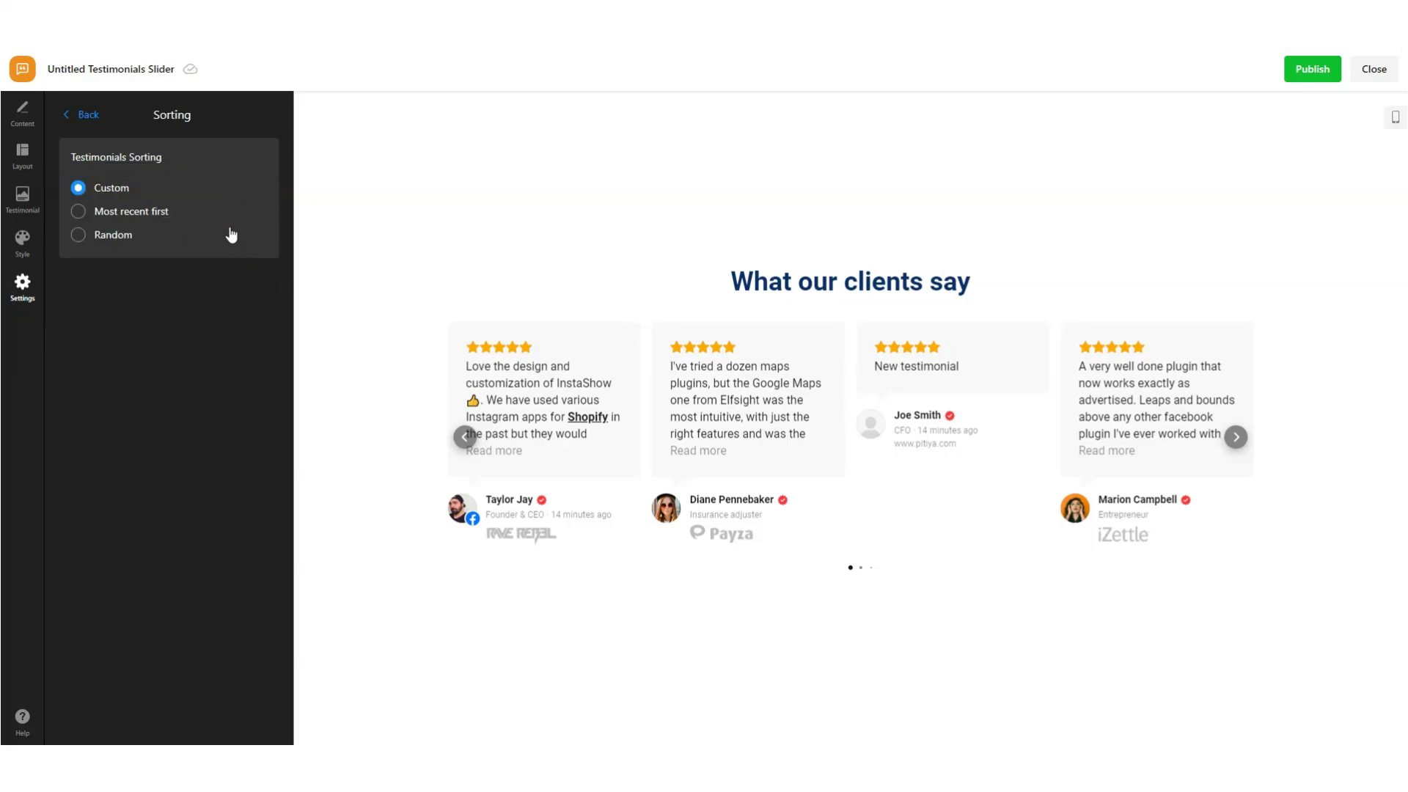
left_click(148, 218)
left_click(100, 240)
left_click(135, 214)
left_click(120, 196)
left_click(91, 120)
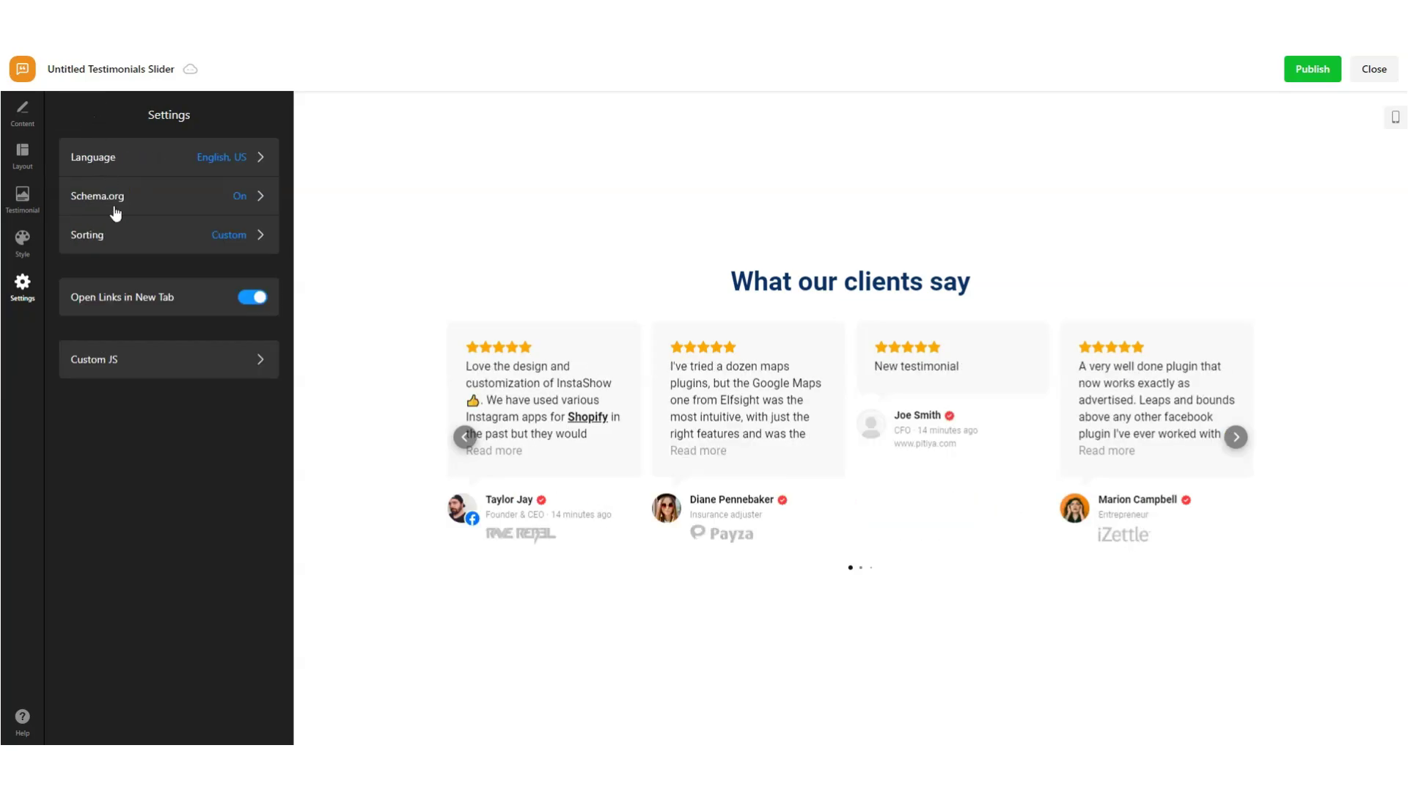
Try the option for opening links in a new tab, leave it enabled, and examine the custom JS editor
left_click(253, 298)
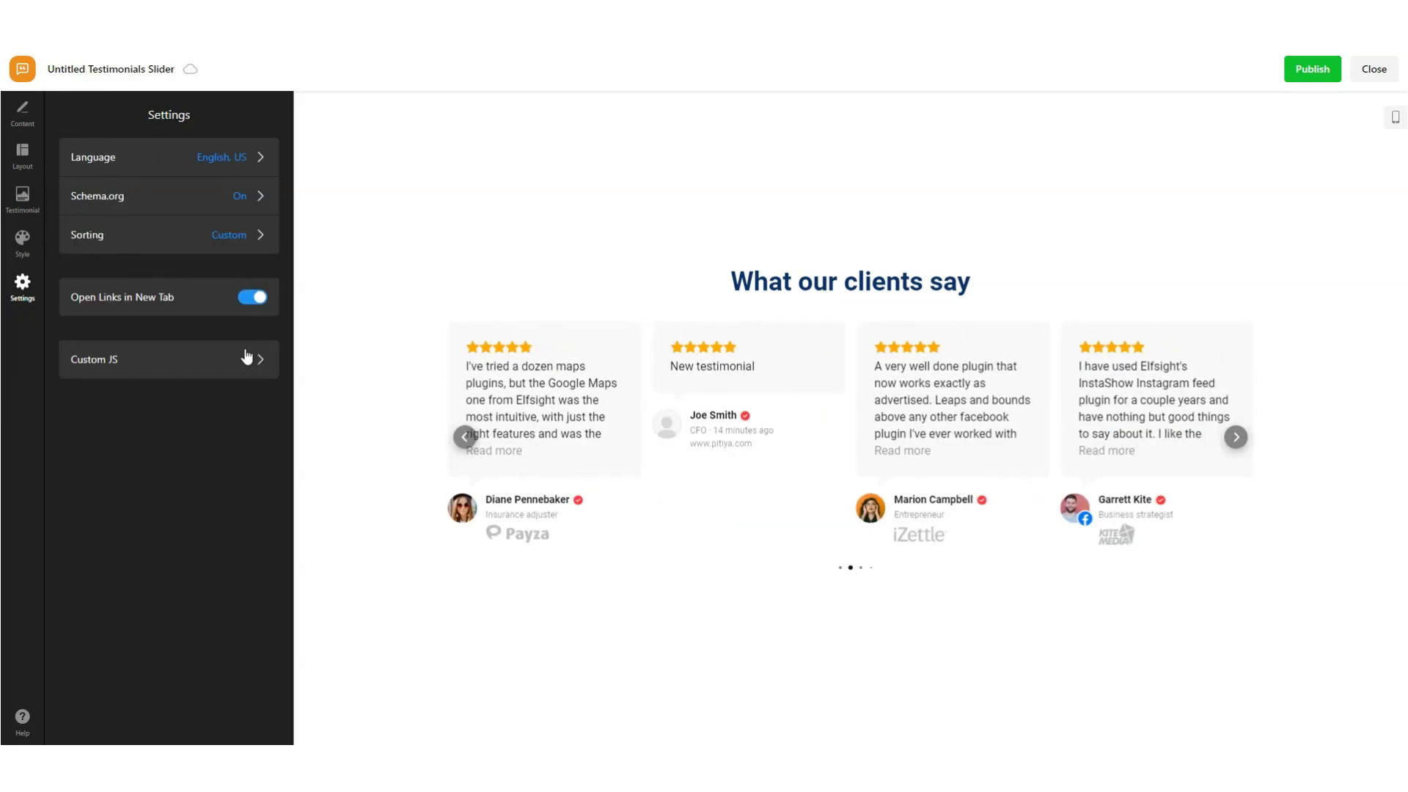
left_click(249, 357)
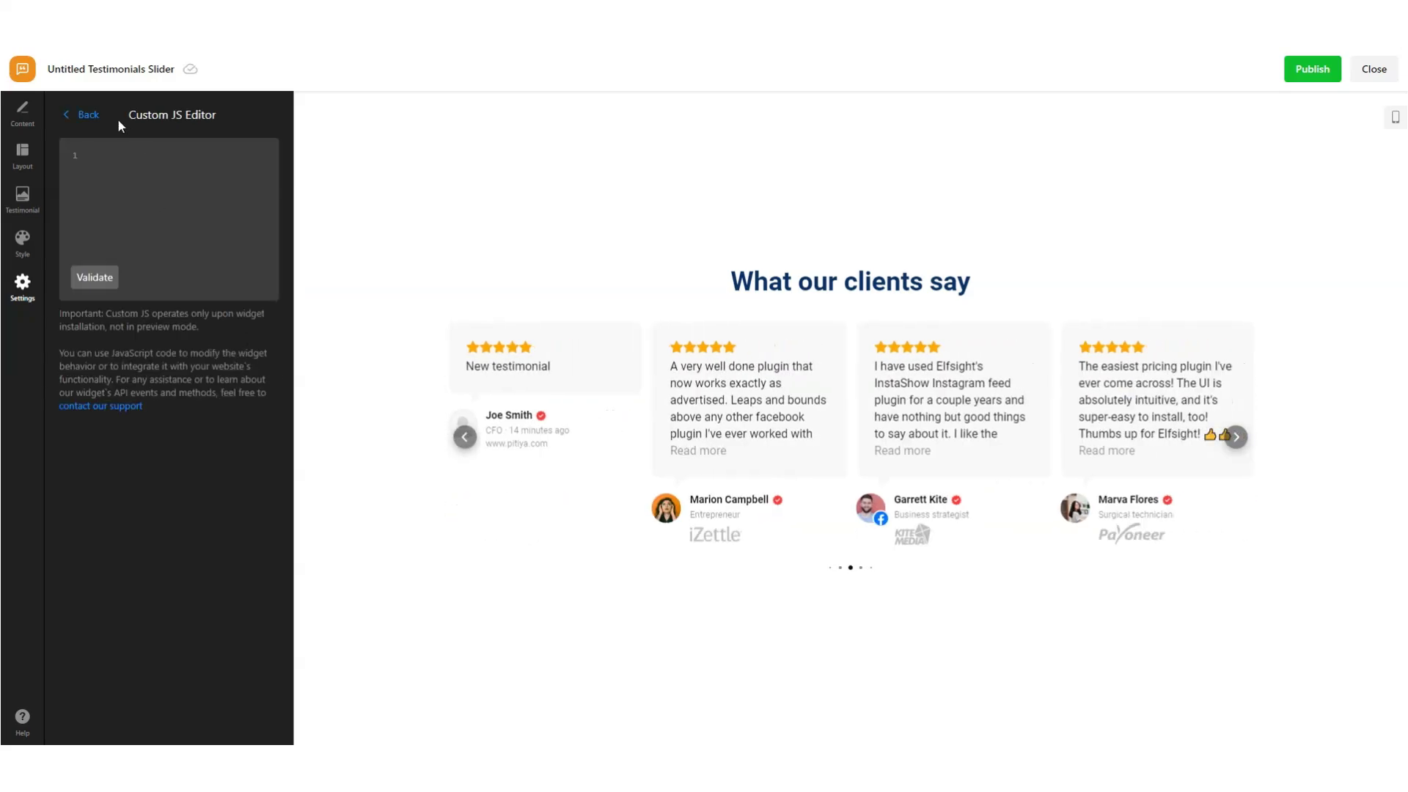
left_click(88, 115)
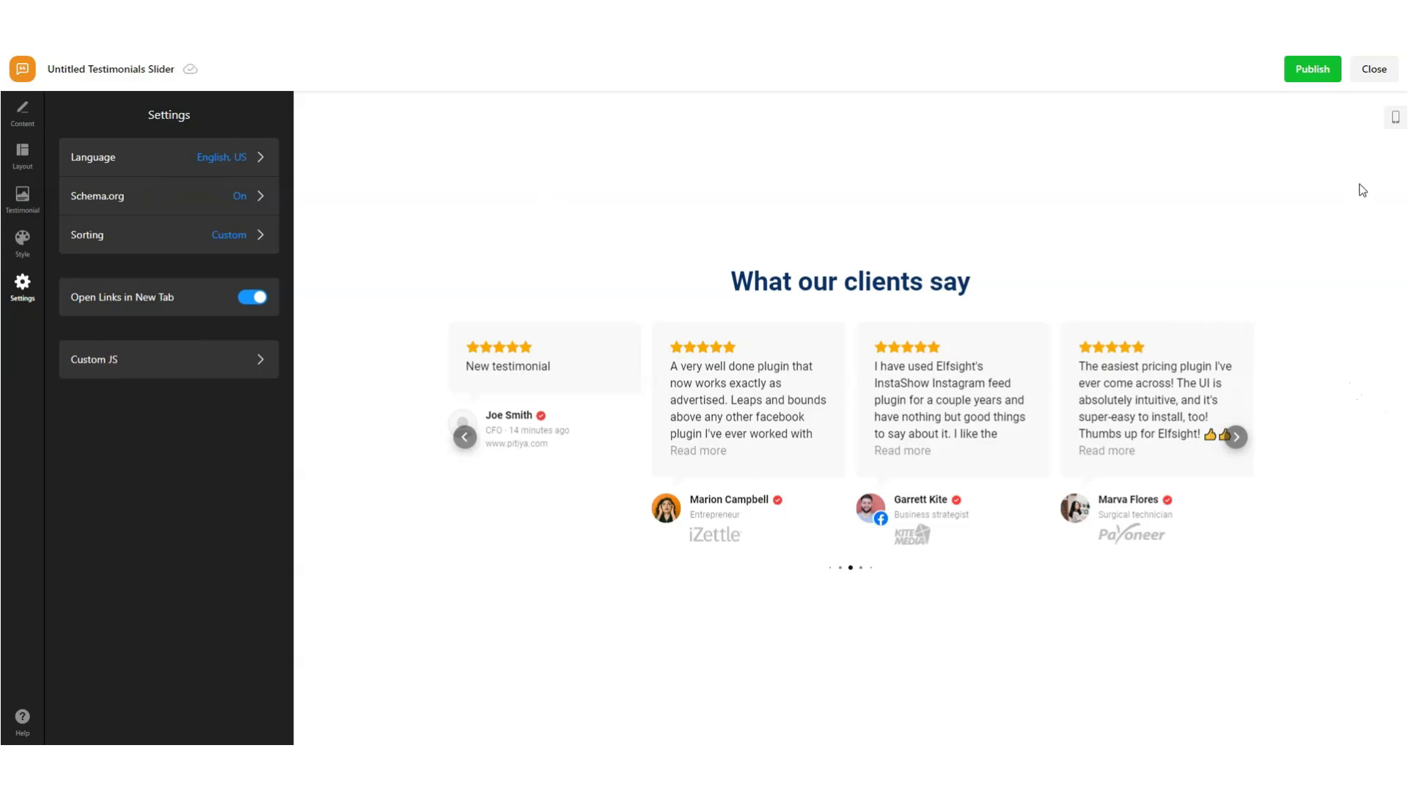
Test the carousel's next arrow and pagination dots in the mobile preview, and return to the desktop preview
left_click(1394, 117)
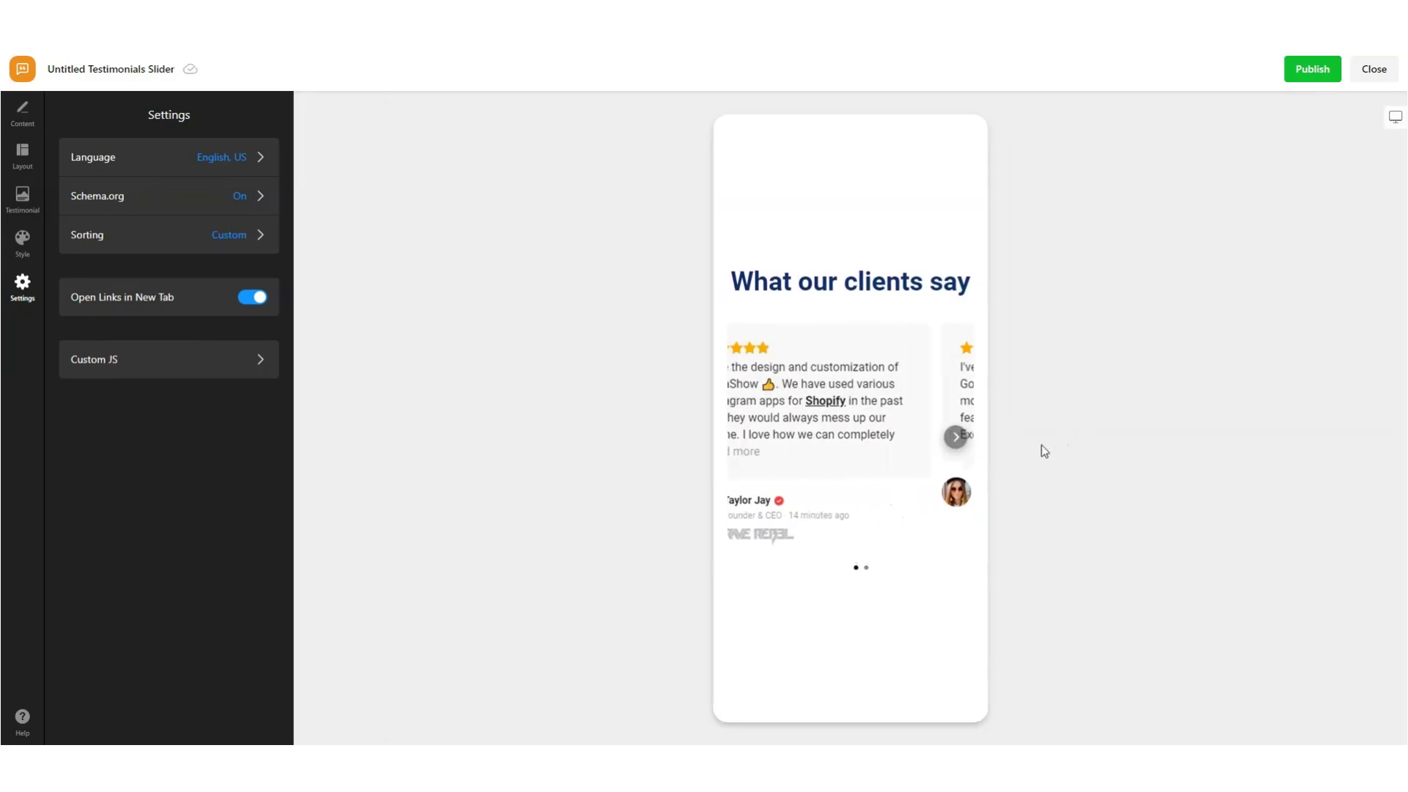
left_click(953, 440)
left_click(953, 440)
left_click(953, 440)
left_click(954, 438)
left_click(954, 437)
left_click(954, 439)
left_click(954, 438)
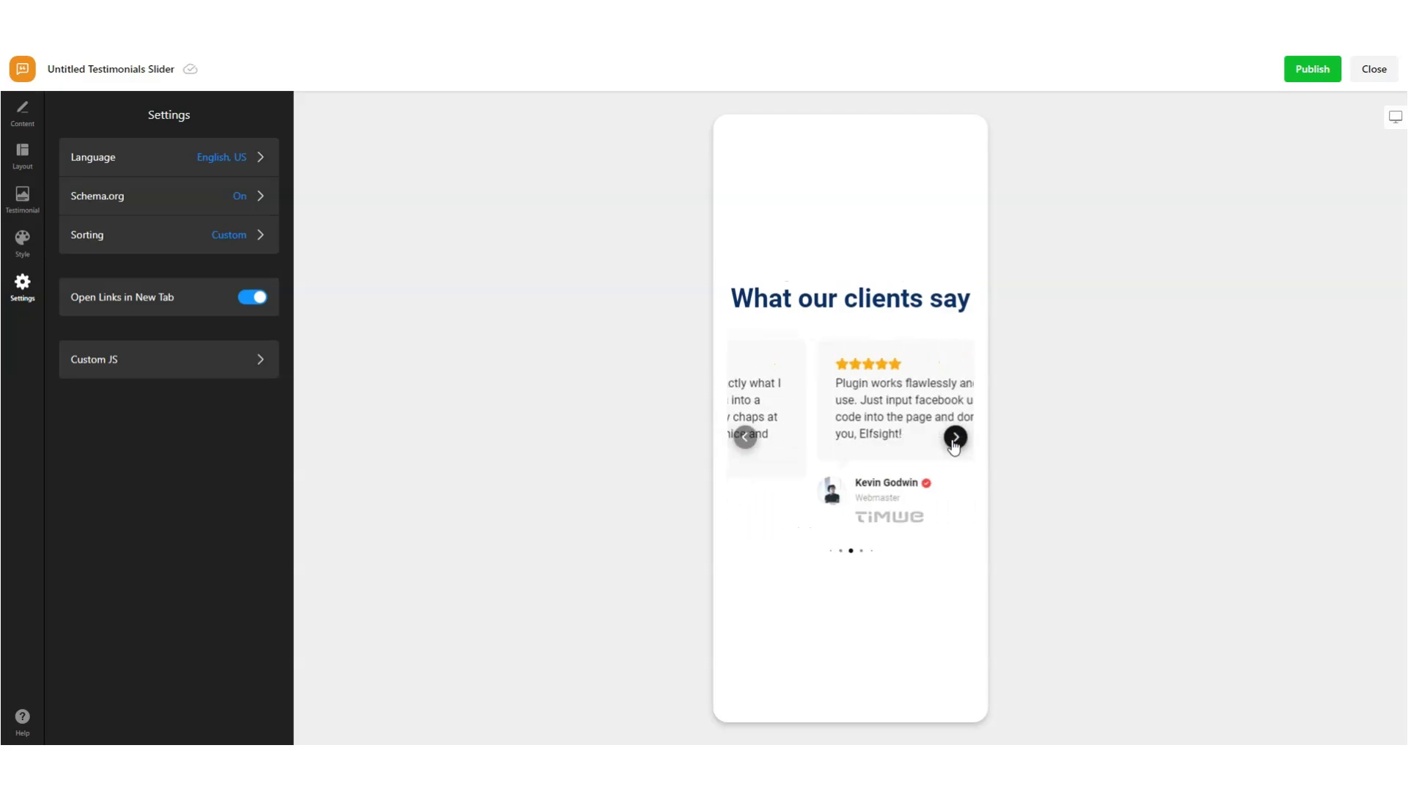
left_click(872, 551)
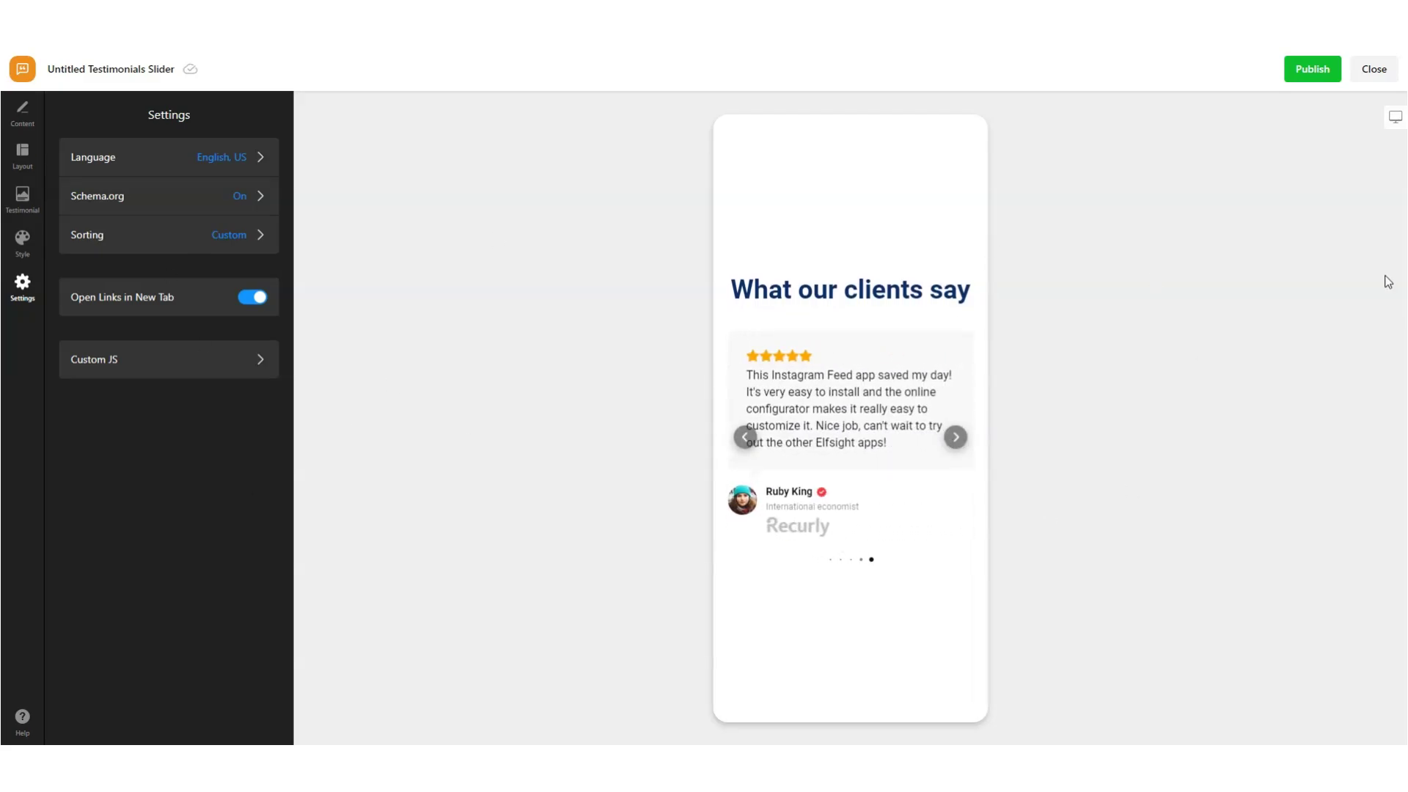
left_click(1396, 116)
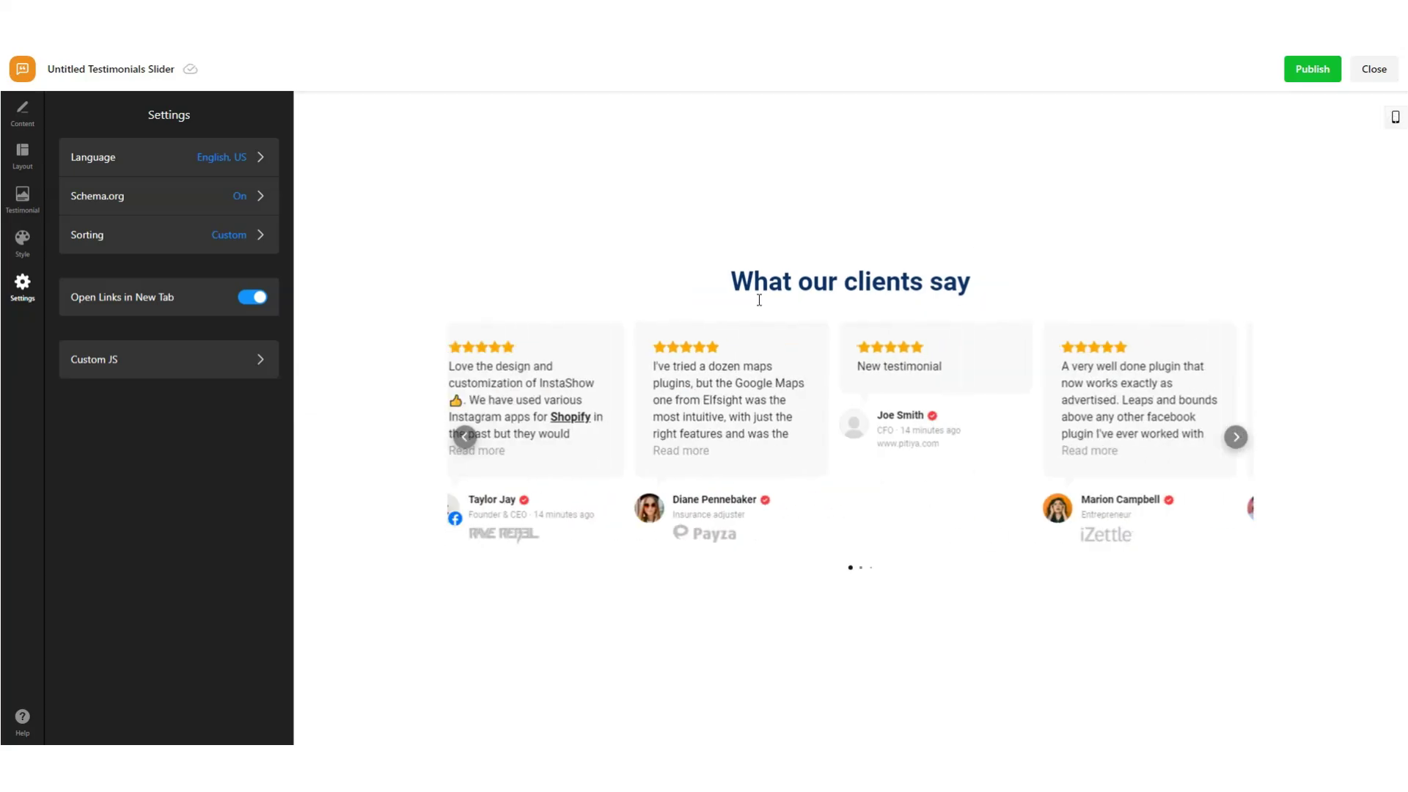
Rename the widget as Pitiya Testimonials Slider
left_click(107, 74)
double_click(611, 402)
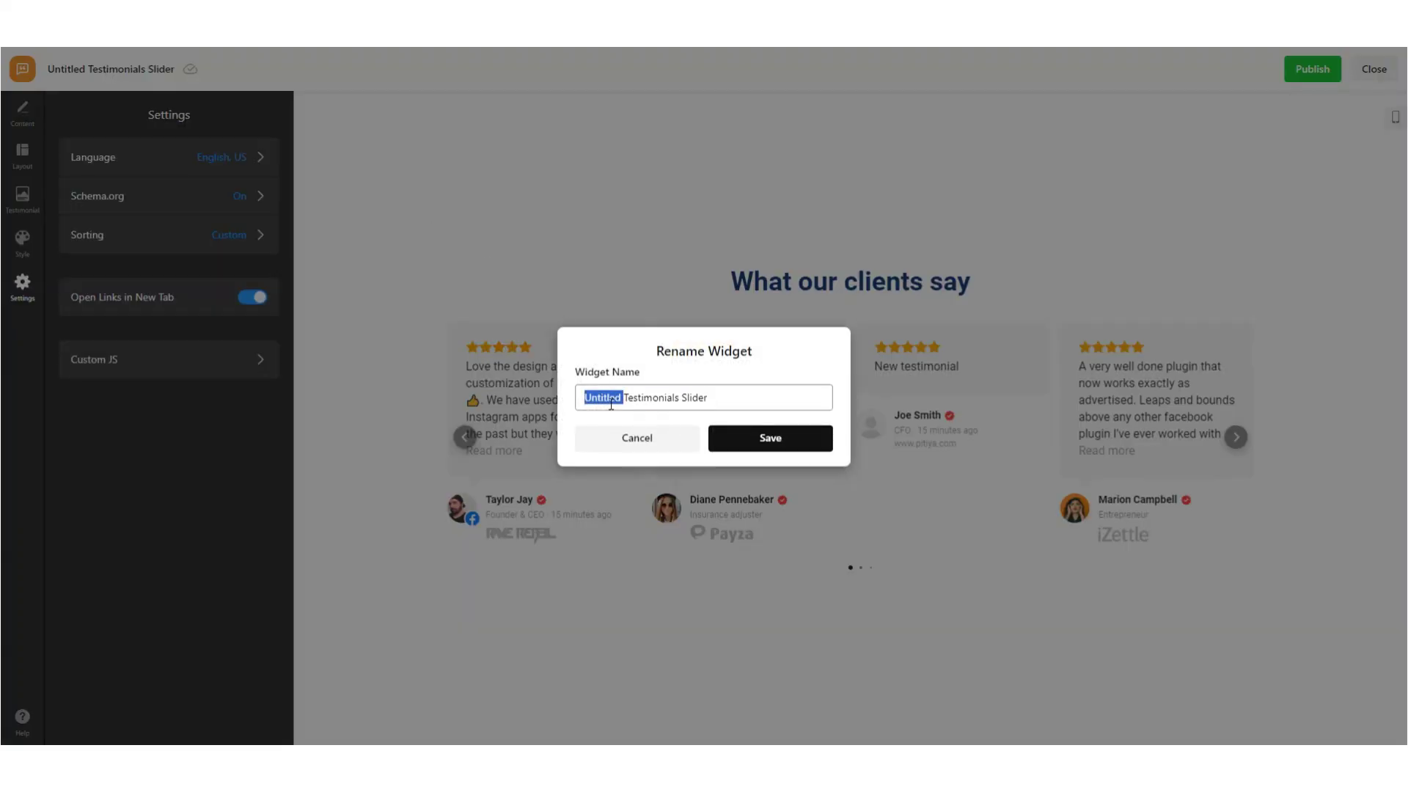
key("BackSpace")
type("Pitiya")
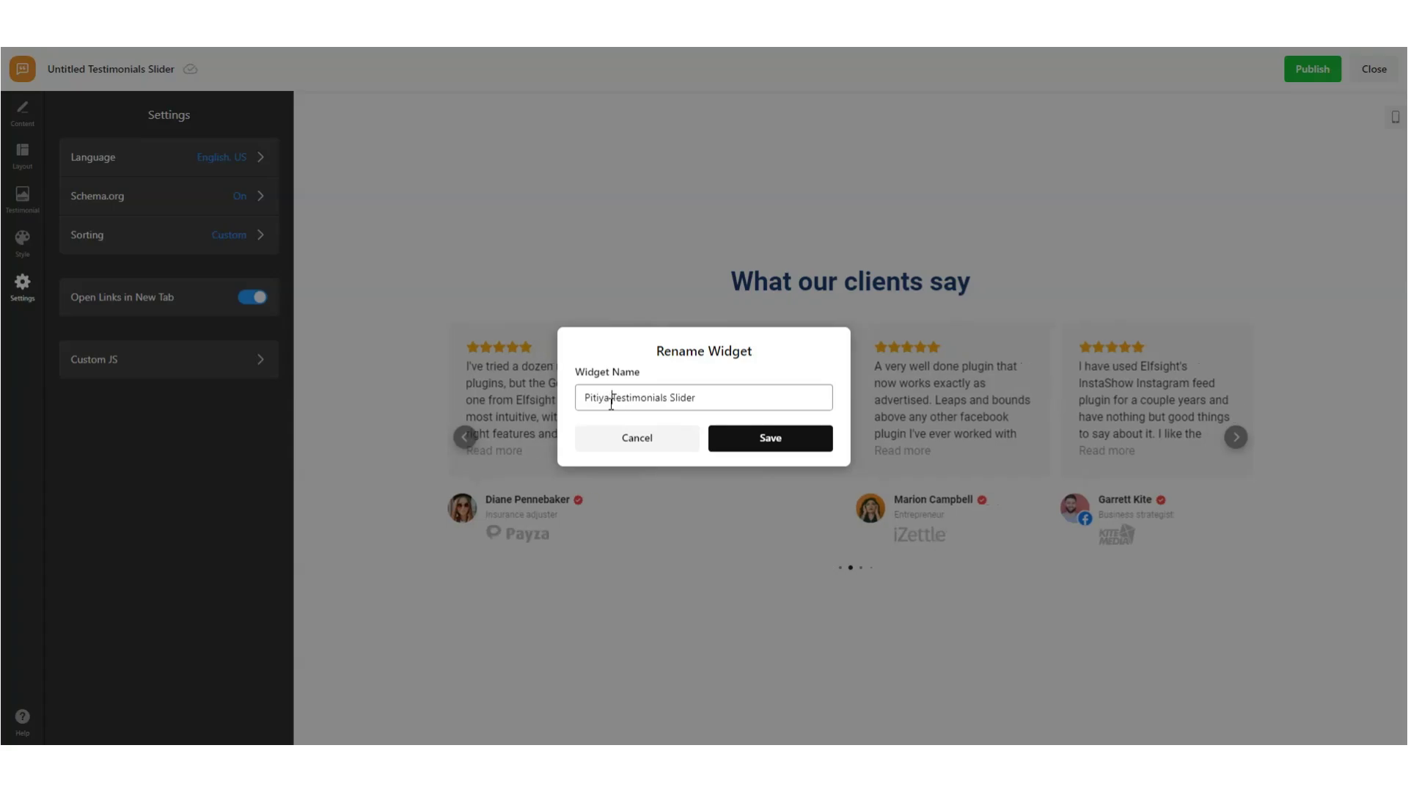
left_click(741, 437)
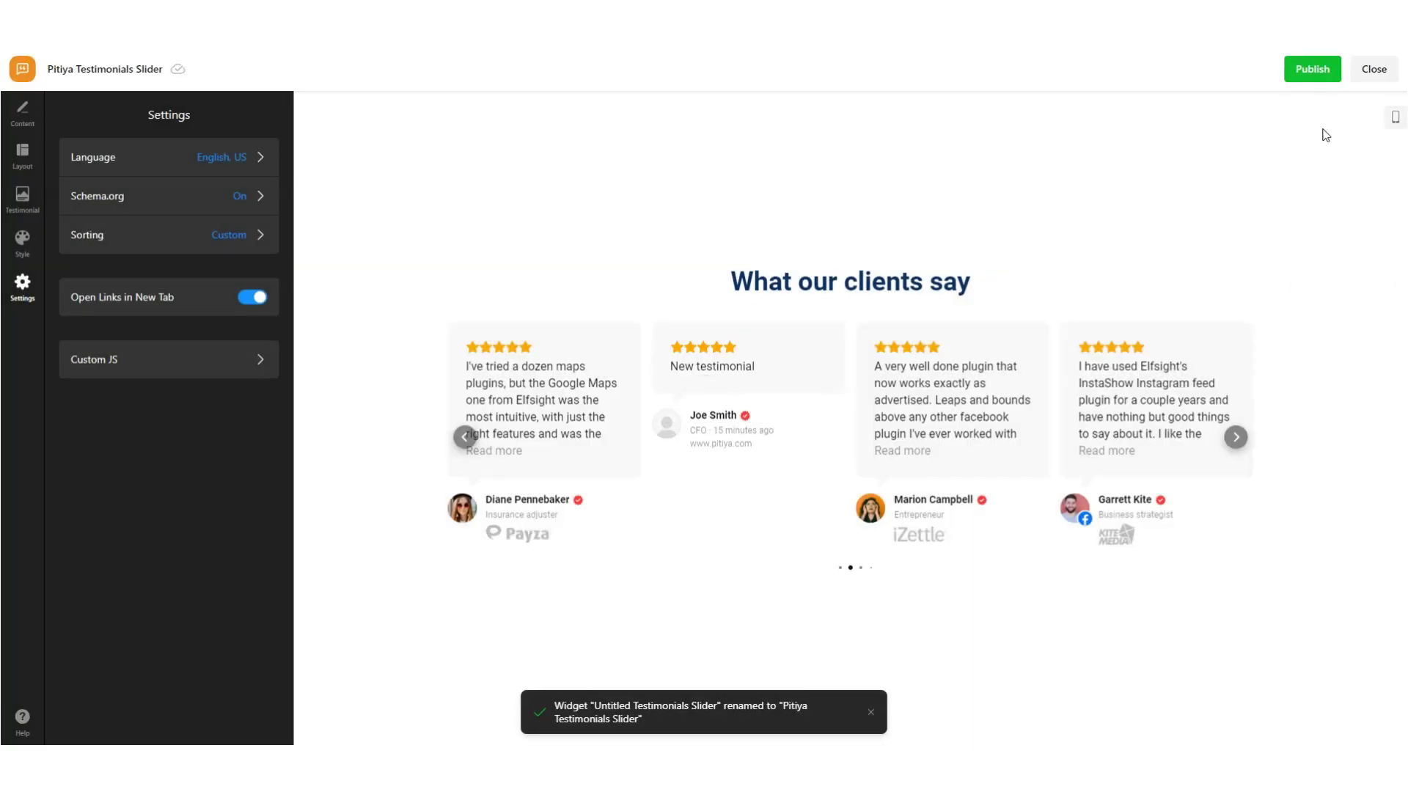
Publish the widget changes and close the widget editor
left_click(1309, 81)
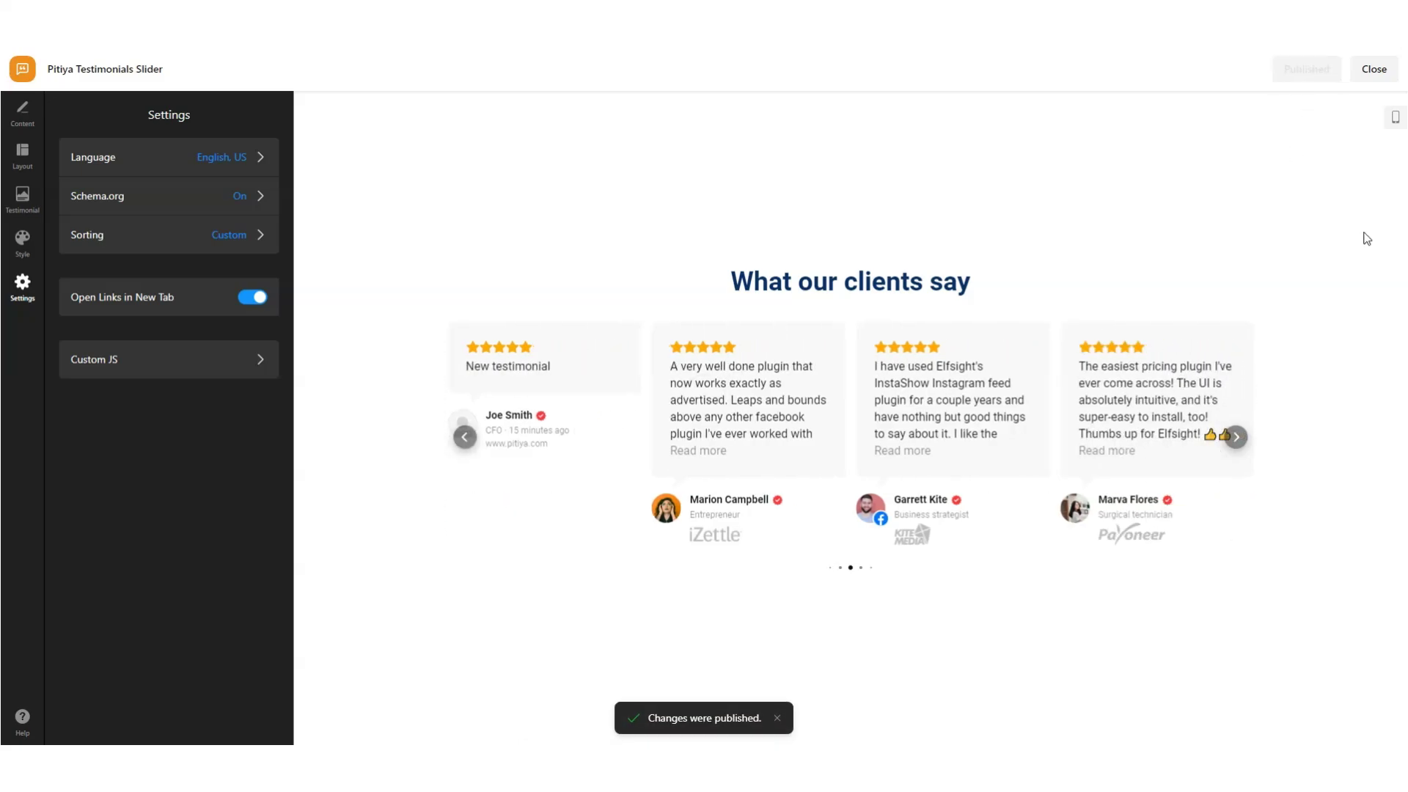
left_click(1372, 81)
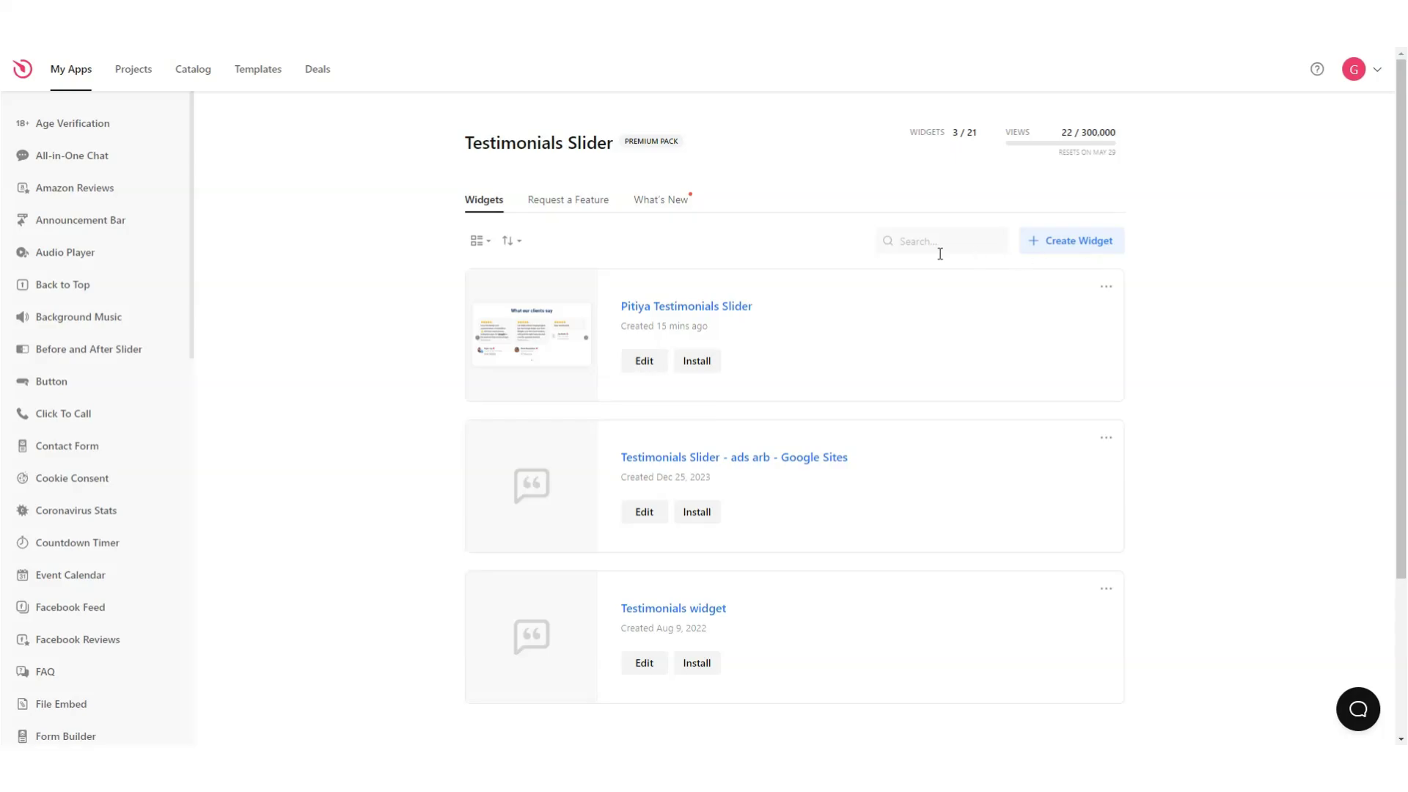
Look over the additional actions for Pitiya Testimonials Slider, and copy its embed code from the installation options
left_click(1107, 287)
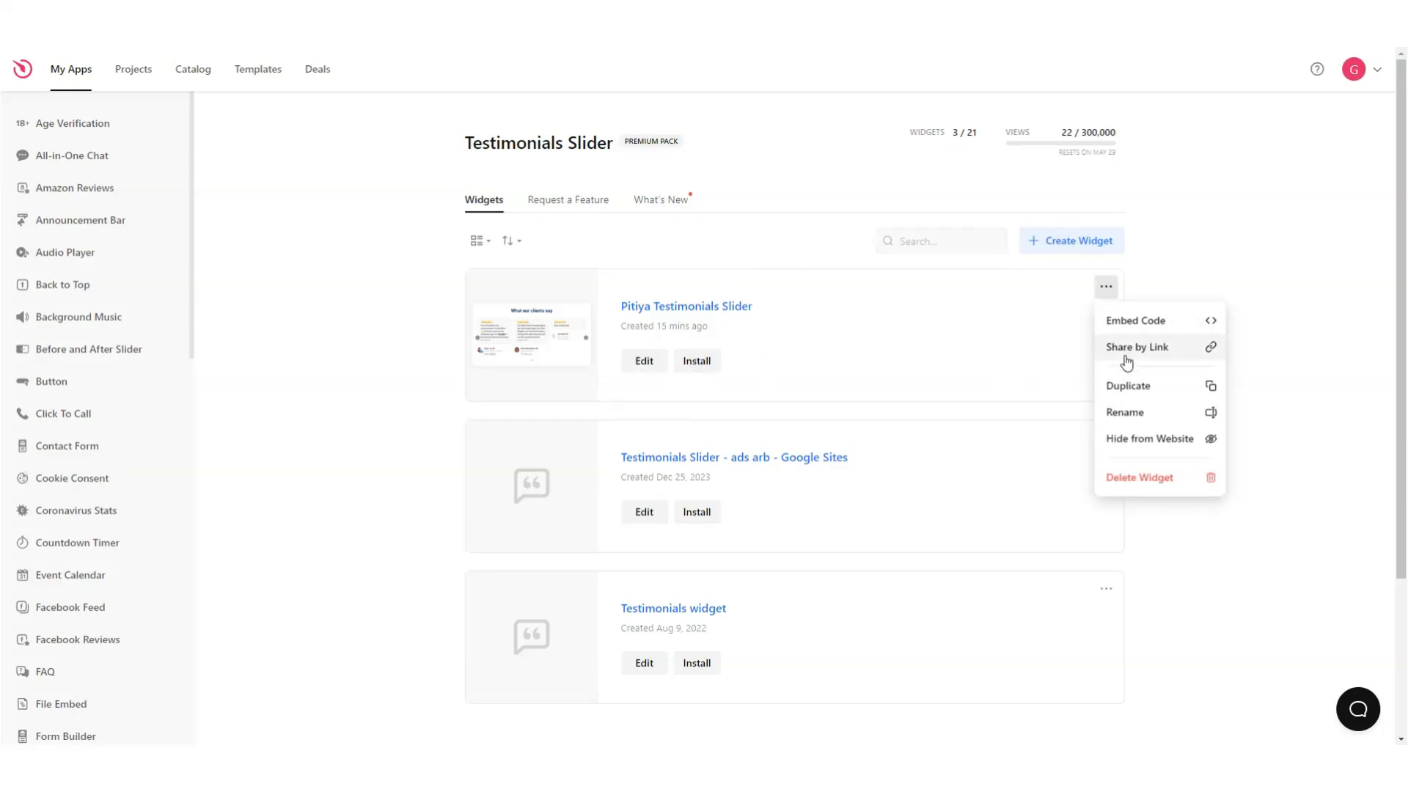
left_click(972, 360)
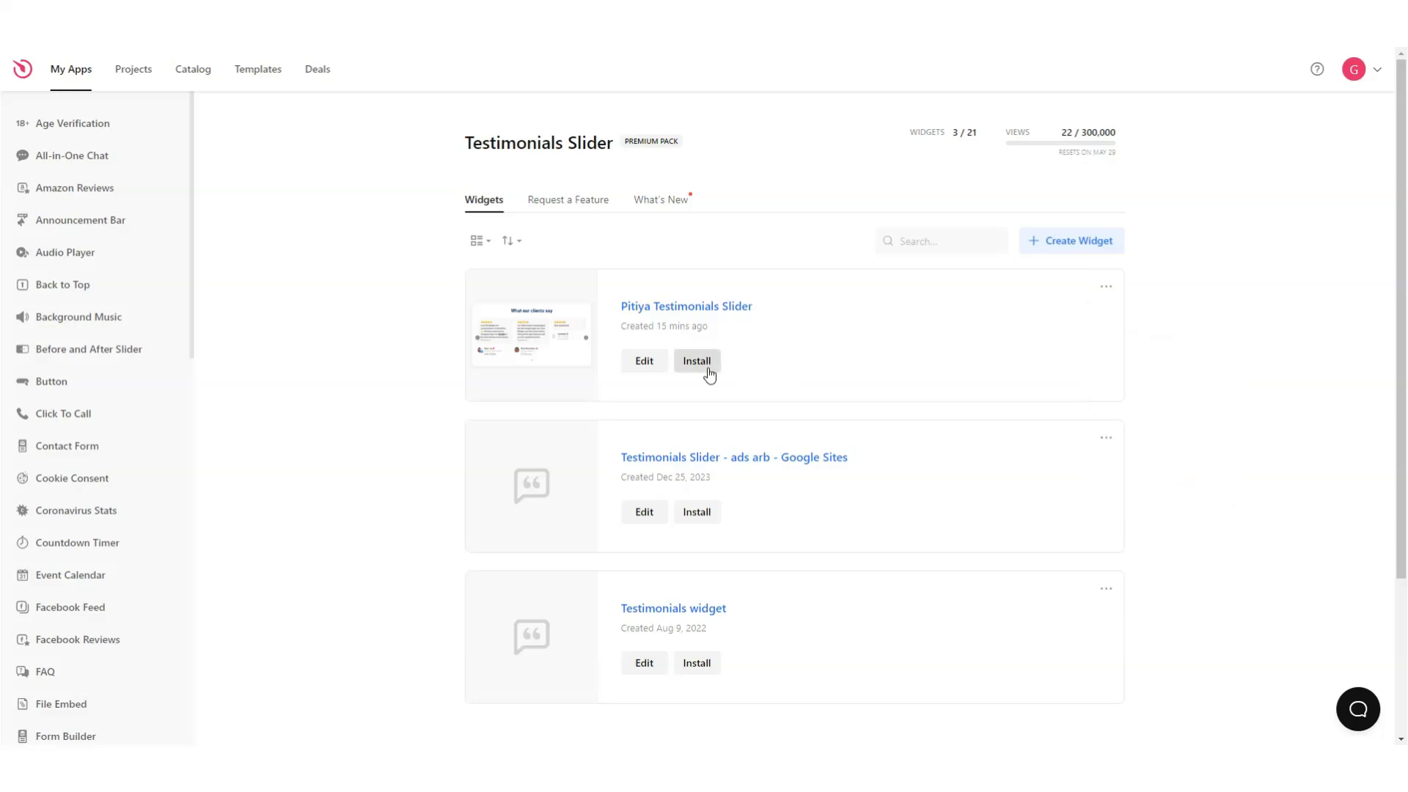
left_click(709, 375)
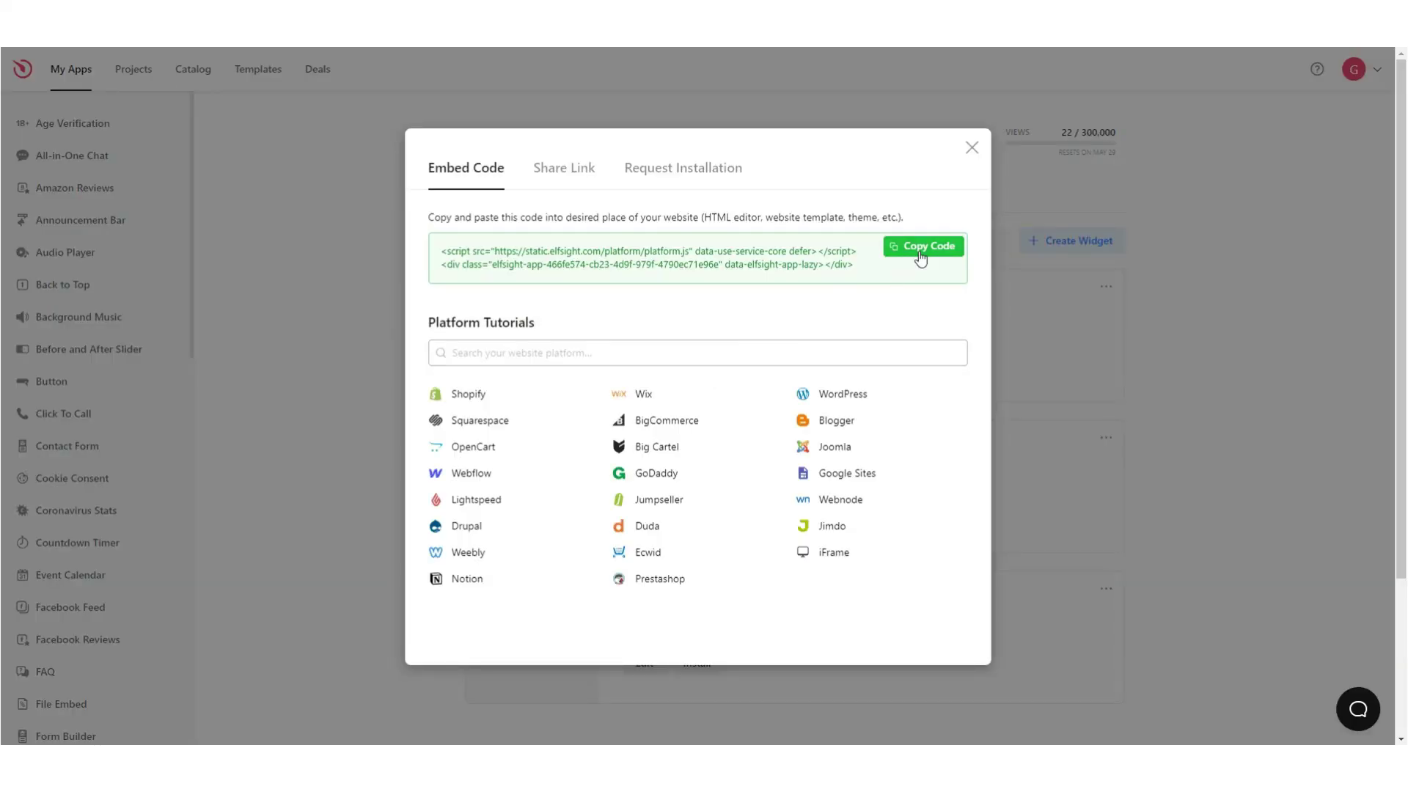
left_click(920, 256)
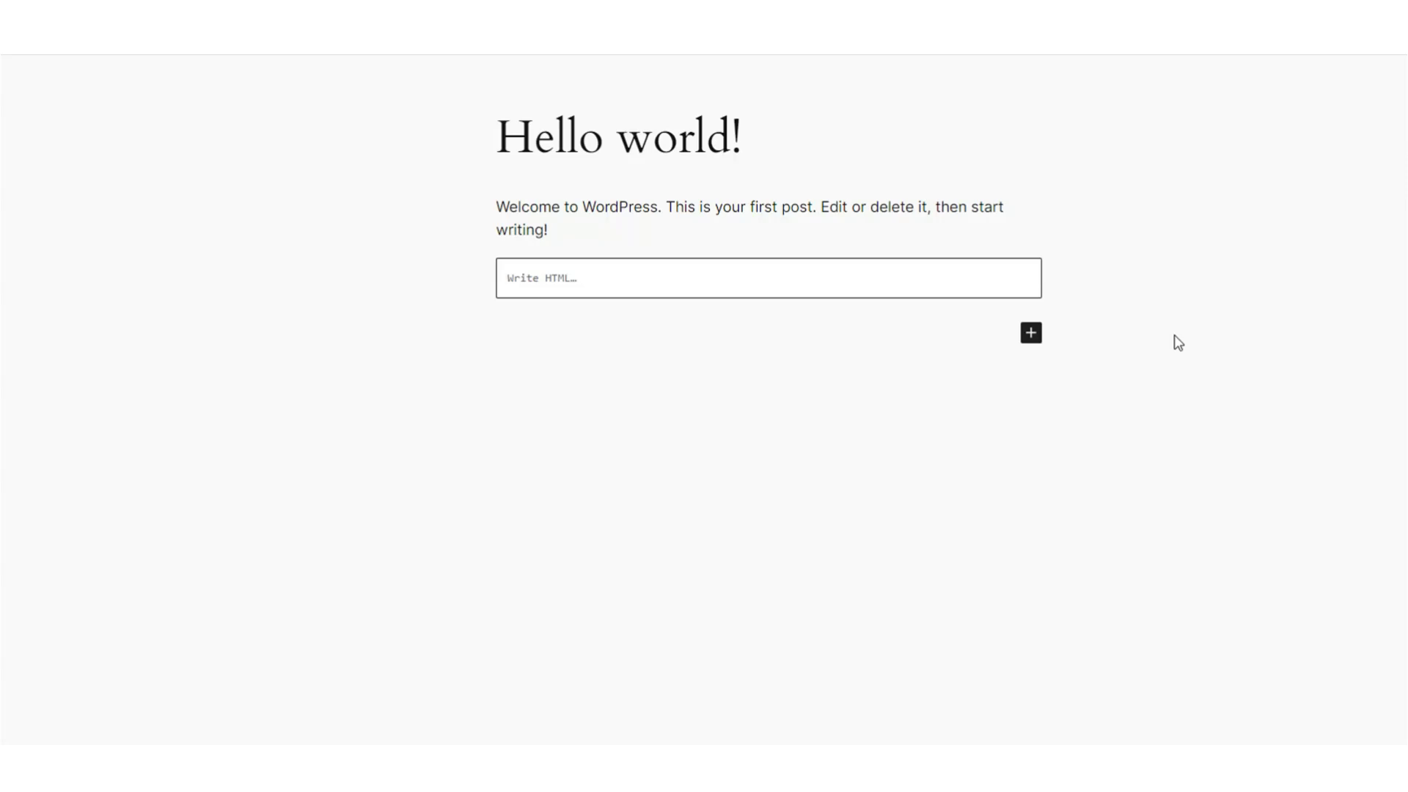
Switch to the WordPress post, paste the copied embed code into the empty HTML block, and show the block's preview
left_click(675, 276)
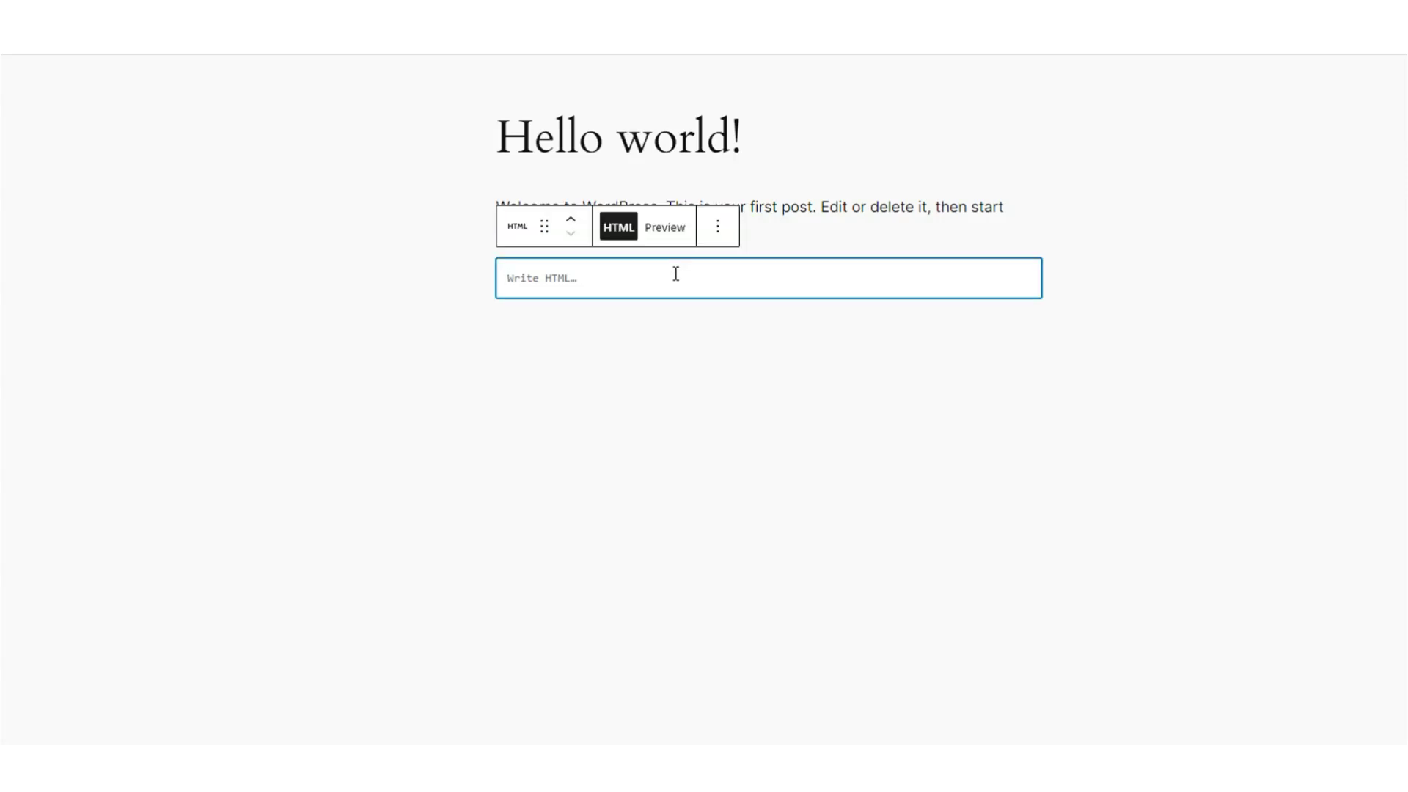
key("ctrl+v")
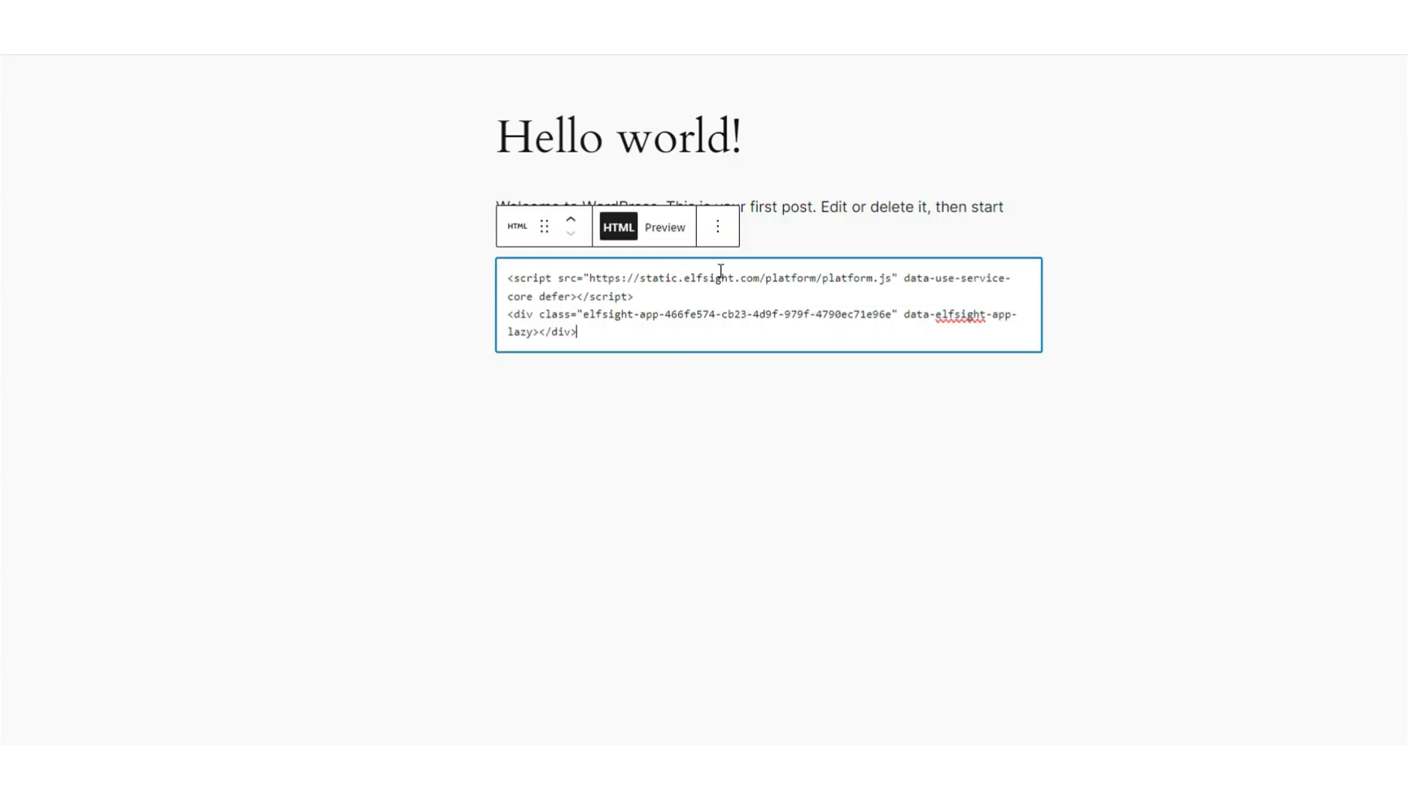
left_click(676, 235)
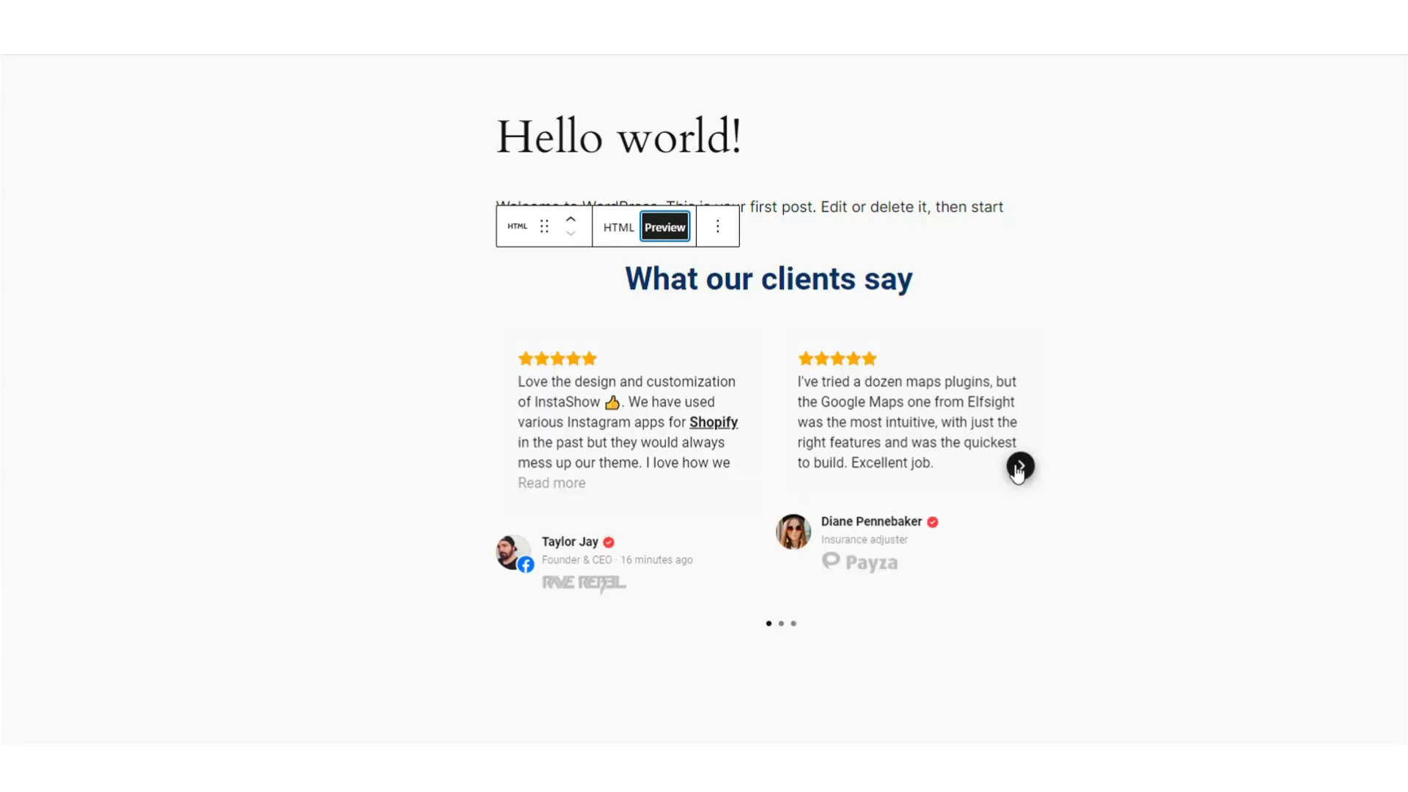
Test the embedded slider by advancing through the testimonials, and open and close one full testimonial
left_click(1017, 465)
left_click(1017, 464)
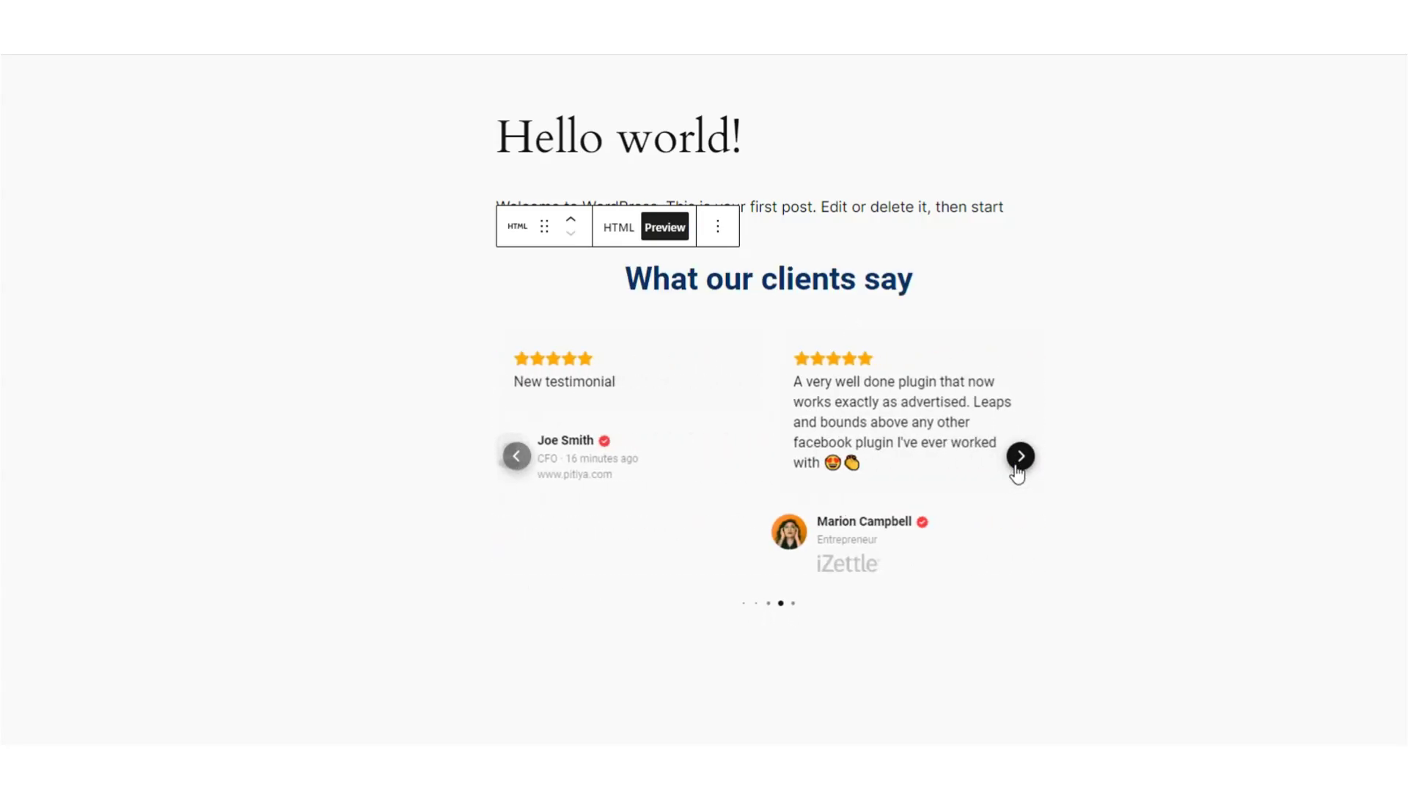
left_click(1016, 466)
left_click(854, 484)
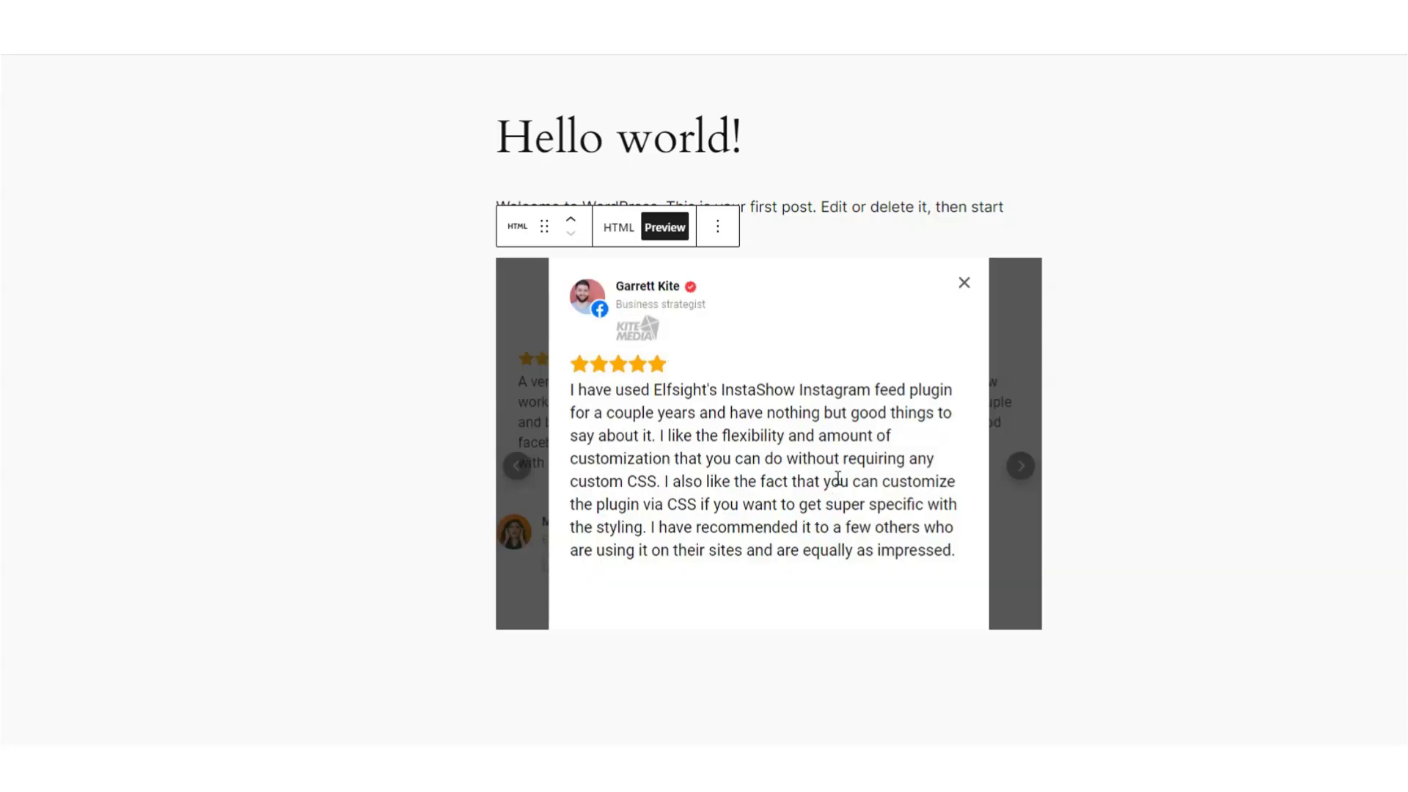
left_click(965, 282)
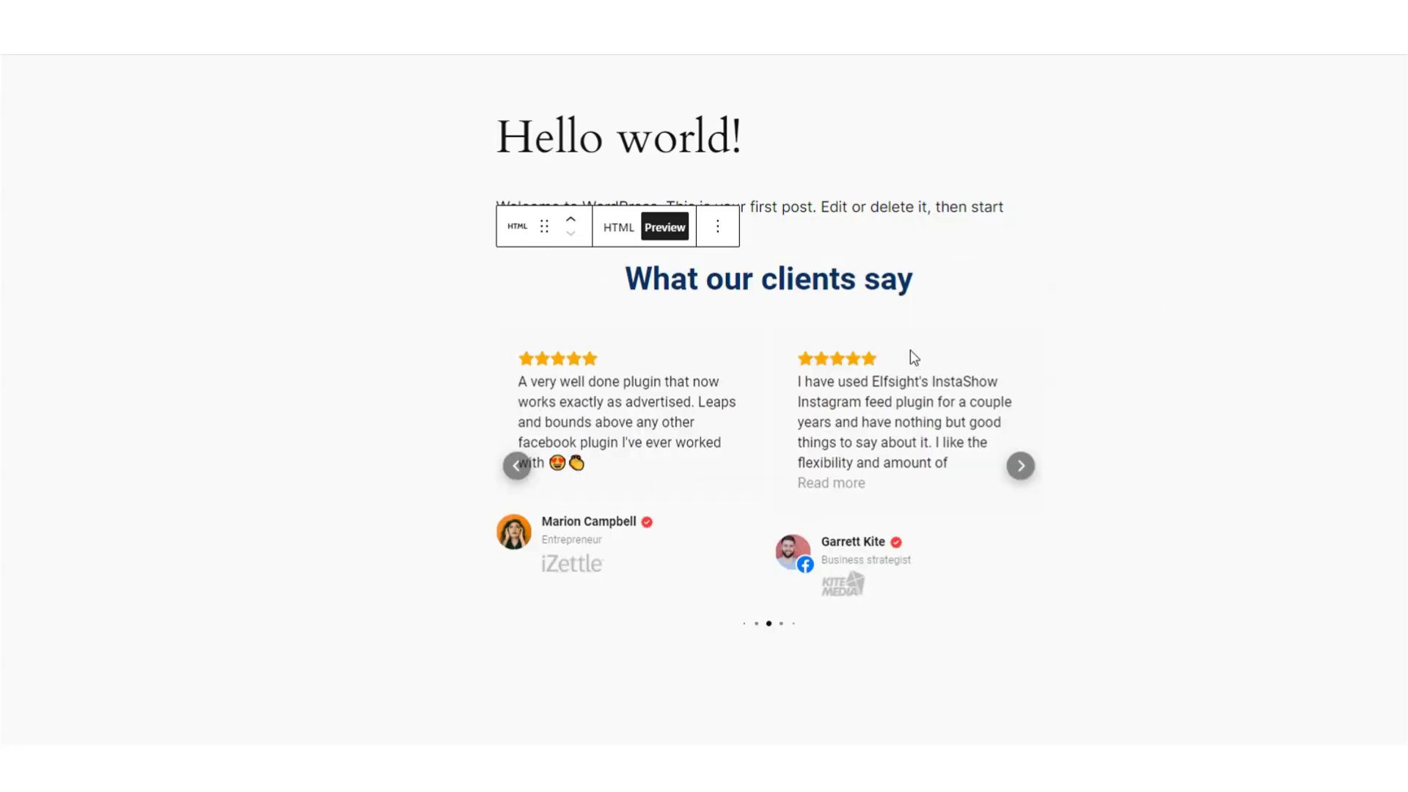